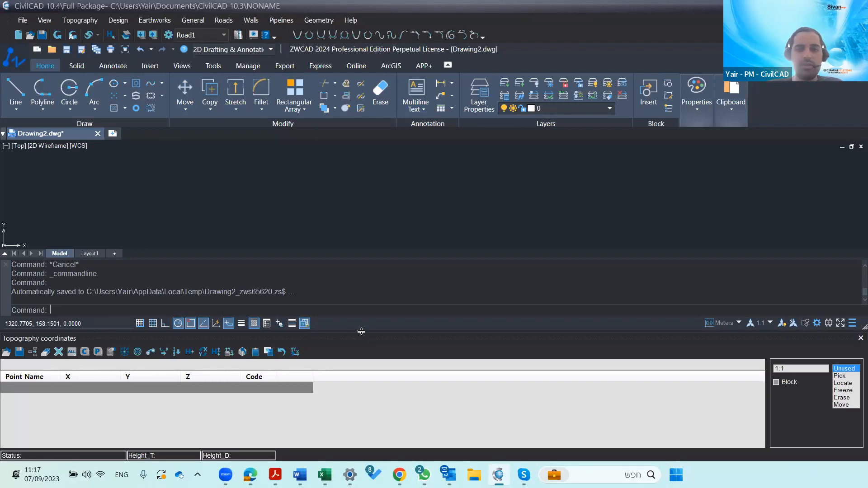
# Resize the Topography coordinates table vertically, shrinking it slightly and enlarging it again
pyautogui.moveTo(361, 332); pyautogui.dragTo(361, 343)
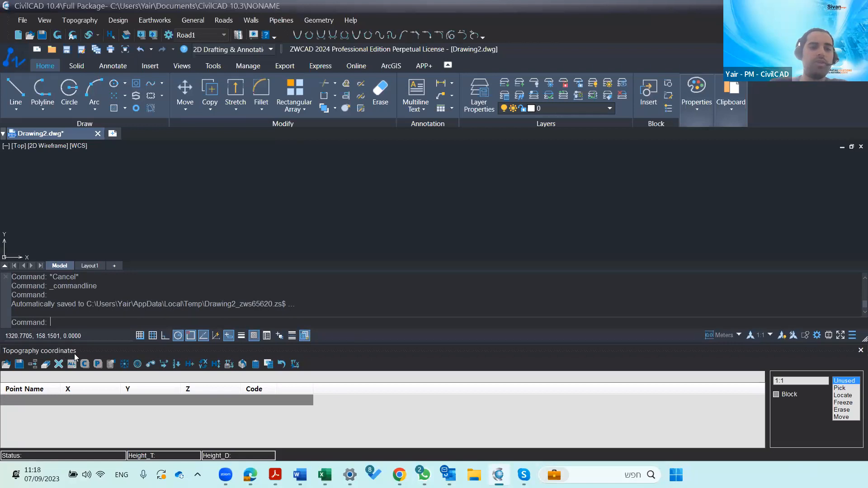
pyautogui.click(383, 344)
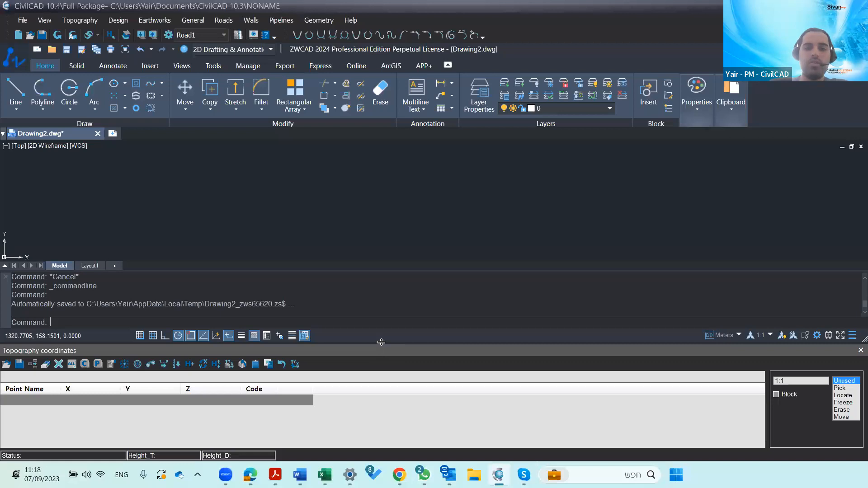
pyautogui.moveTo(380, 317); pyautogui.dragTo(380, 291)
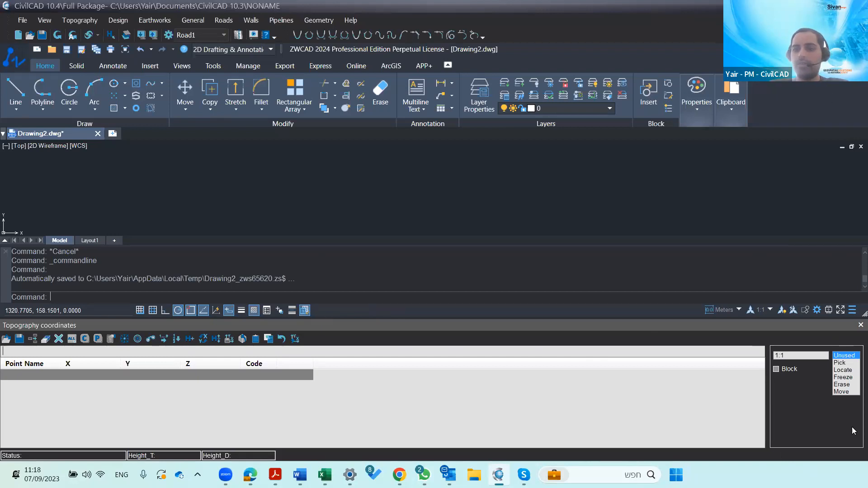
# View the topography Contours settings, and close them together with the Topography coordinates table
pyautogui.click(76, 19)
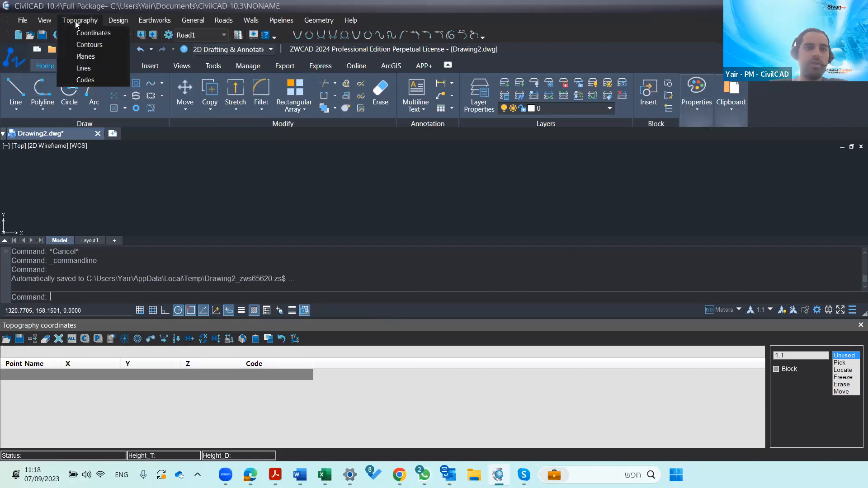
pyautogui.click(79, 47)
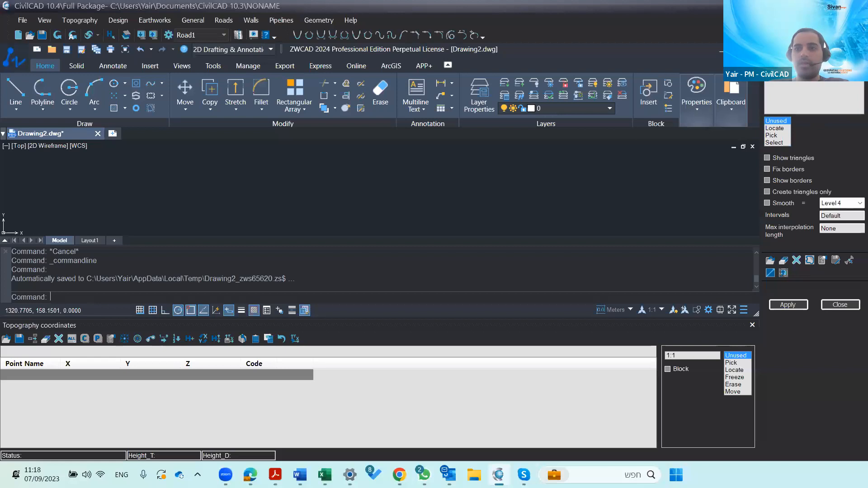
pyautogui.click(861, 48)
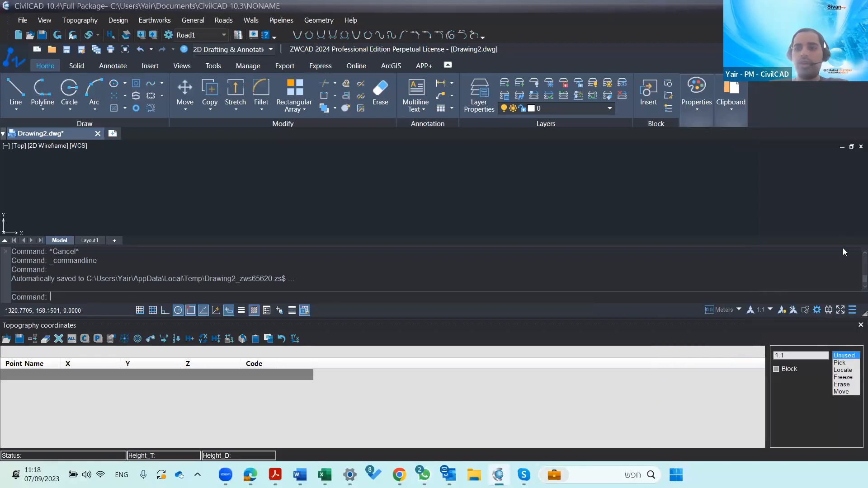
pyautogui.click(860, 325)
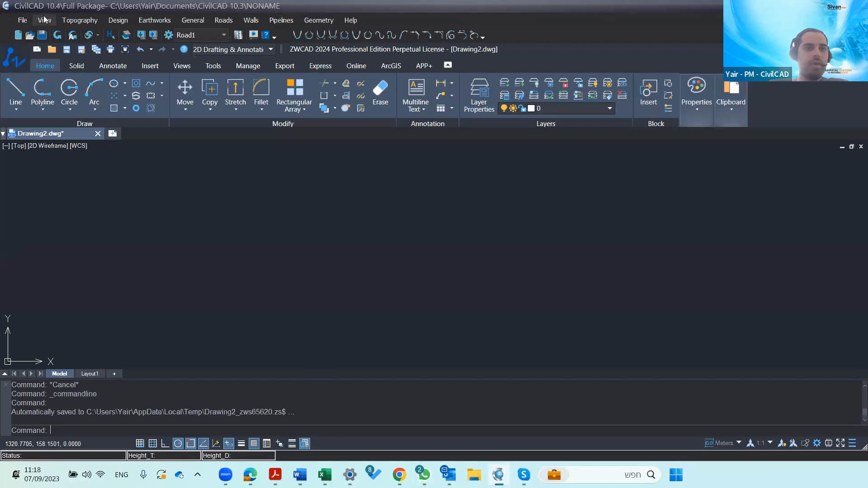
# View the Topography coordinates table and the Design coordinates table, and close the latter
pyautogui.click(74, 20)
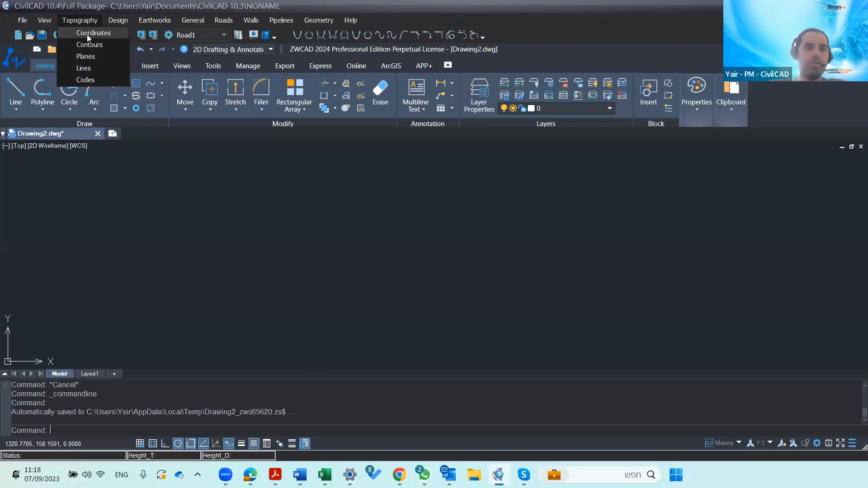
pyautogui.click(87, 33)
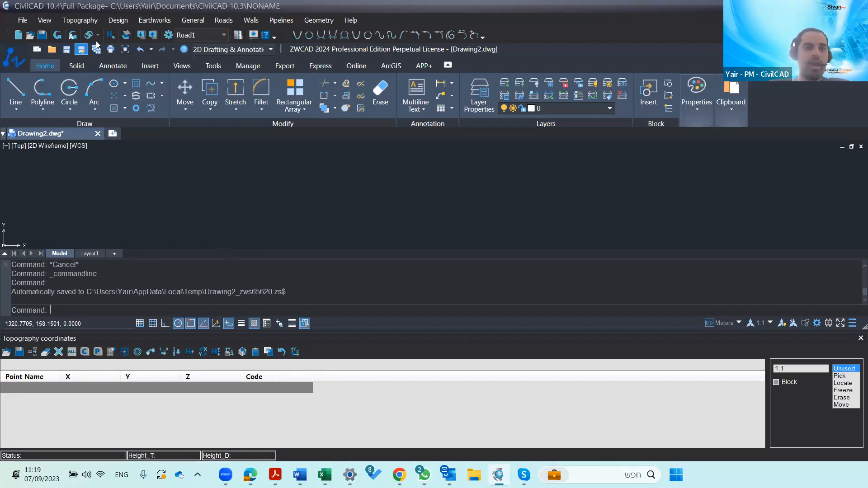
pyautogui.click(117, 19)
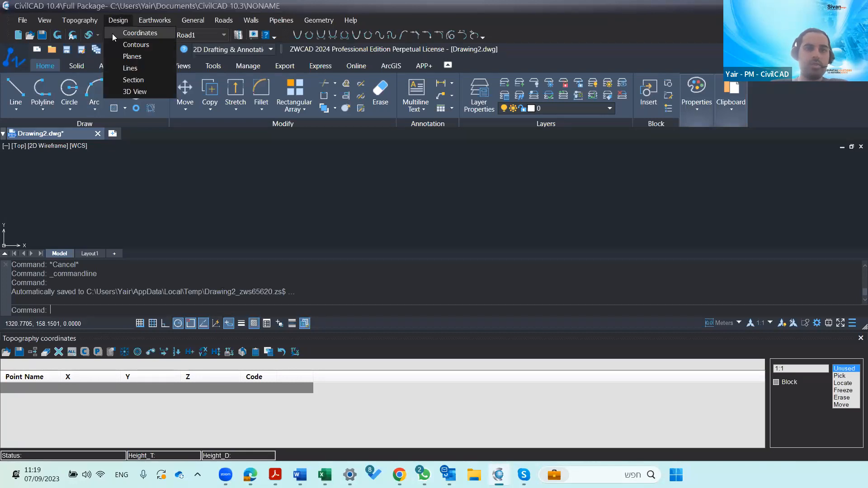
pyautogui.click(113, 34)
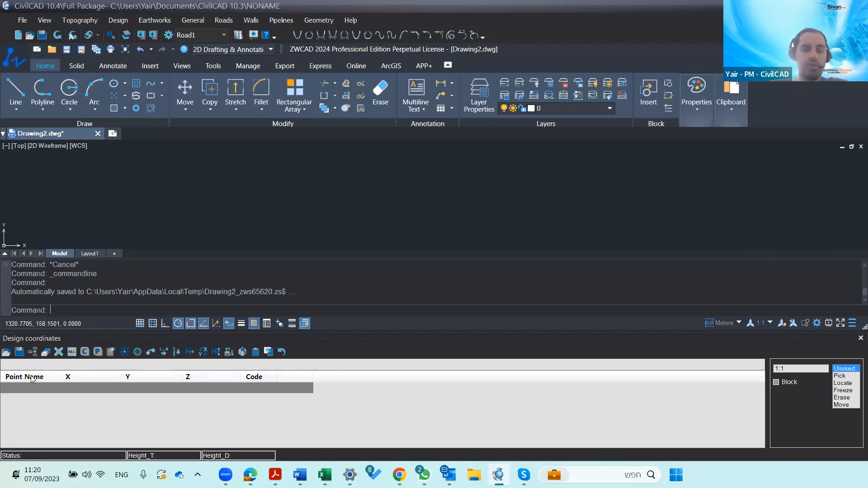
pyautogui.click(858, 338)
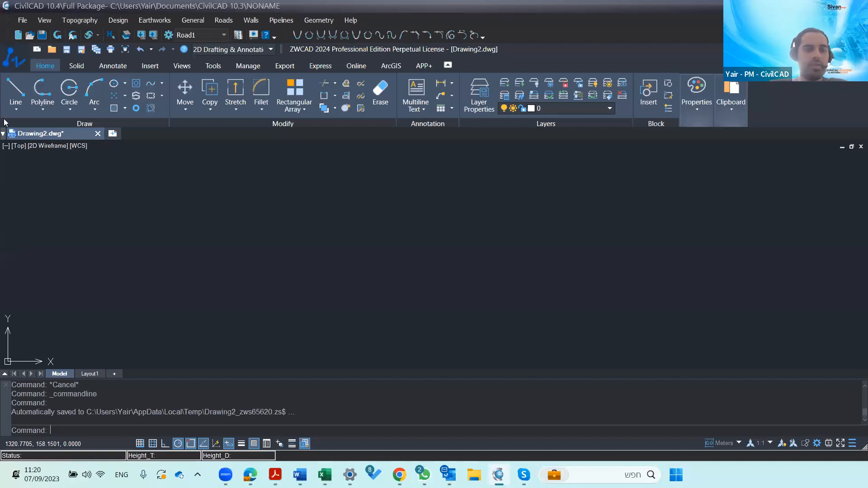
# Open the prototype project, discarding the changes to the NONAME project
pyautogui.click(22, 21)
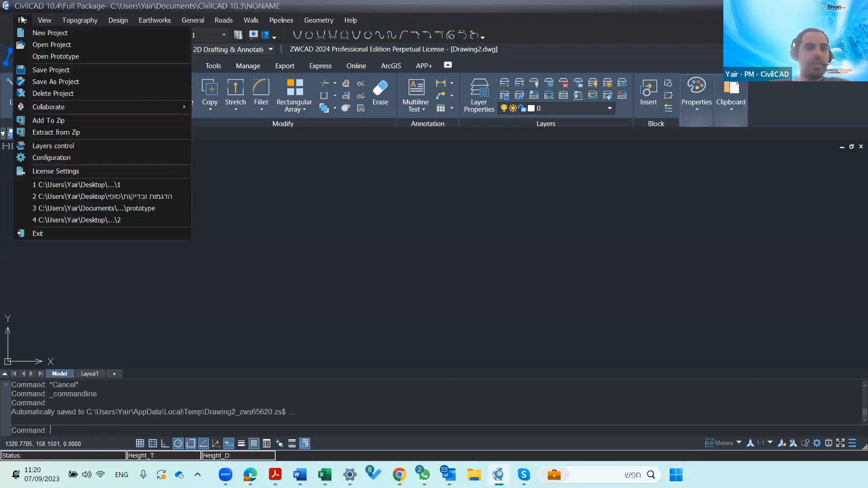
pyautogui.click(59, 56)
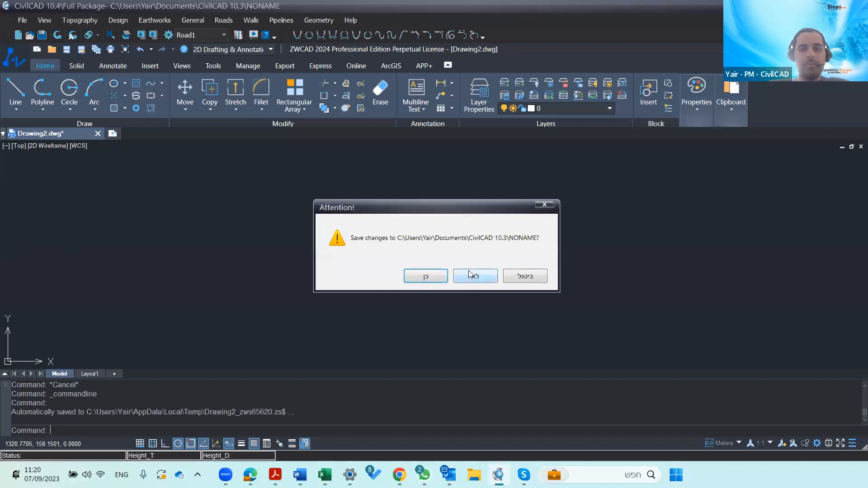
pyautogui.click(467, 276)
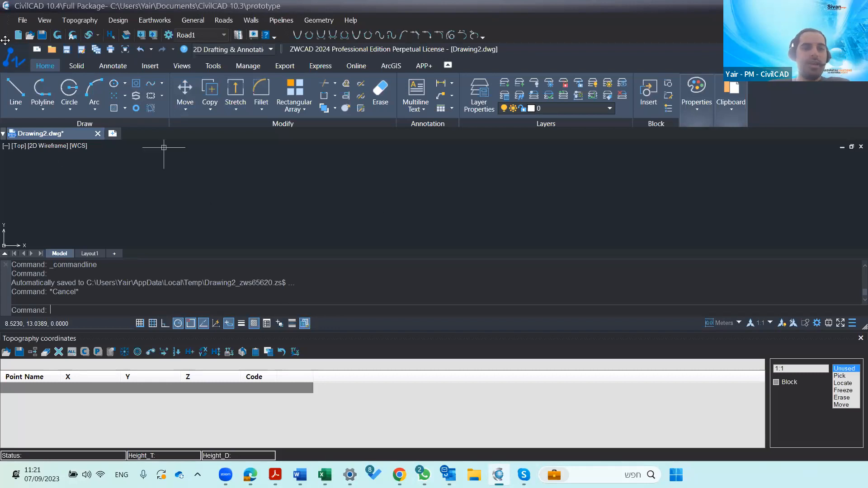
# Examine the language, system of units and angle units choices in the general configuration settings
pyautogui.click(24, 24)
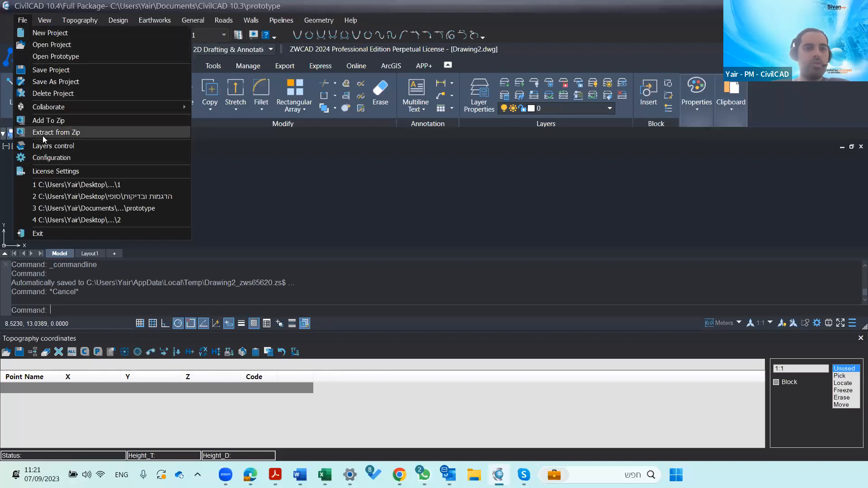
pyautogui.click(46, 158)
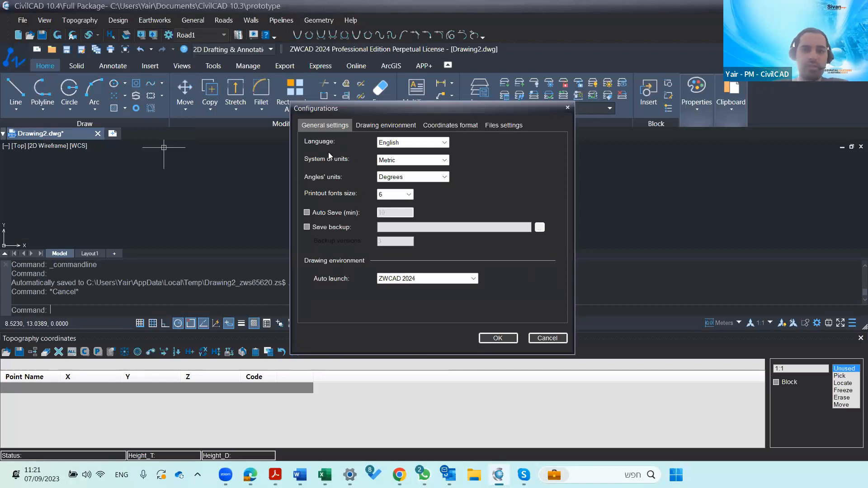
pyautogui.click(421, 142)
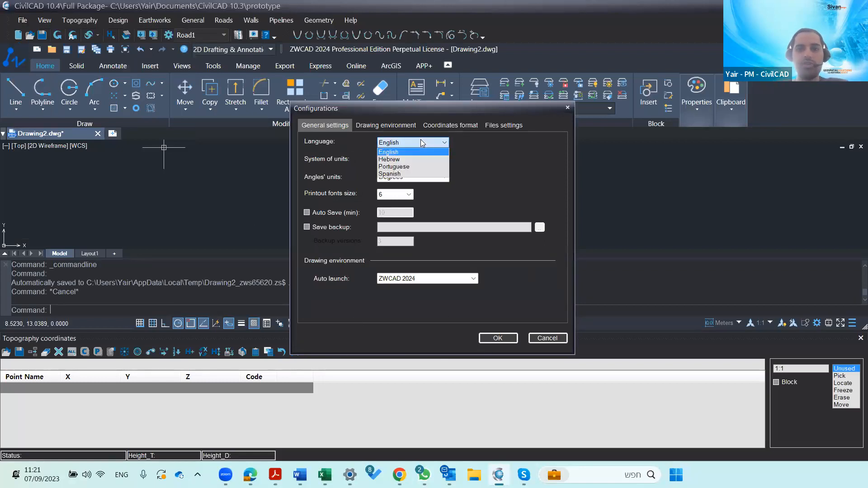
pyautogui.click(477, 161)
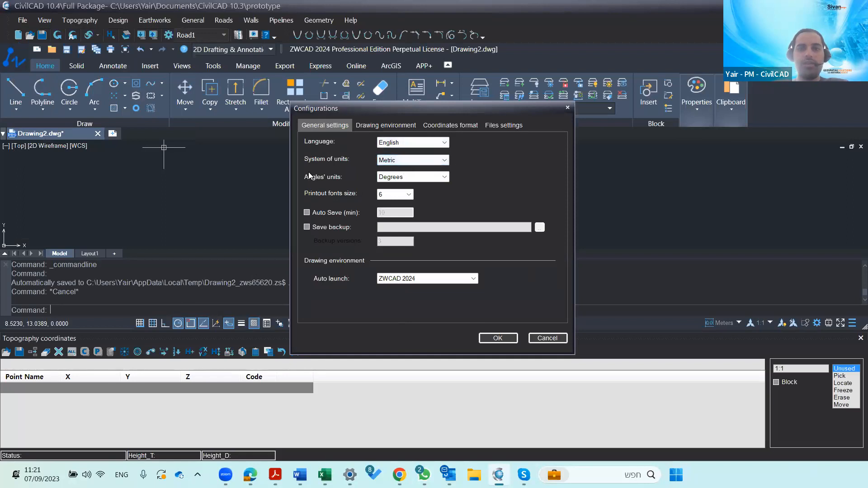
pyautogui.click(413, 161)
pyautogui.click(413, 161)
pyautogui.click(425, 180)
pyautogui.click(425, 181)
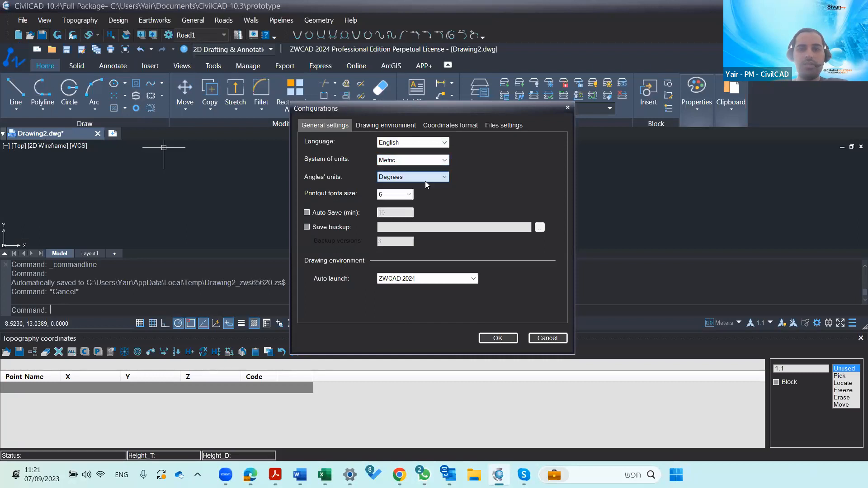
# Review the CAD programs available for auto launch, keep ZWCAD 2024 and accept the configuration
pyautogui.click(423, 279)
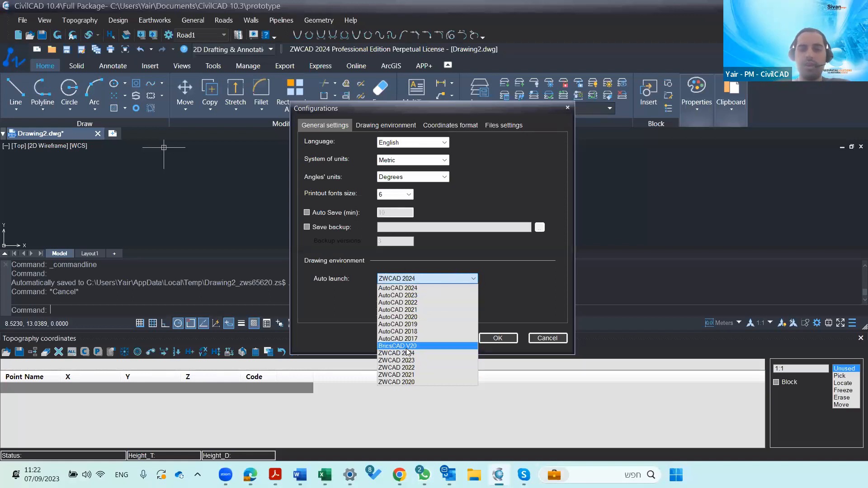
pyautogui.click(406, 278)
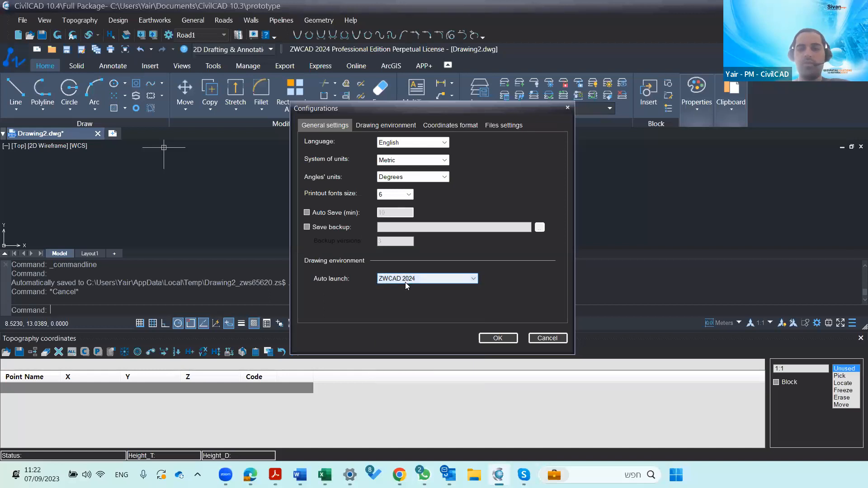
pyautogui.click(497, 338)
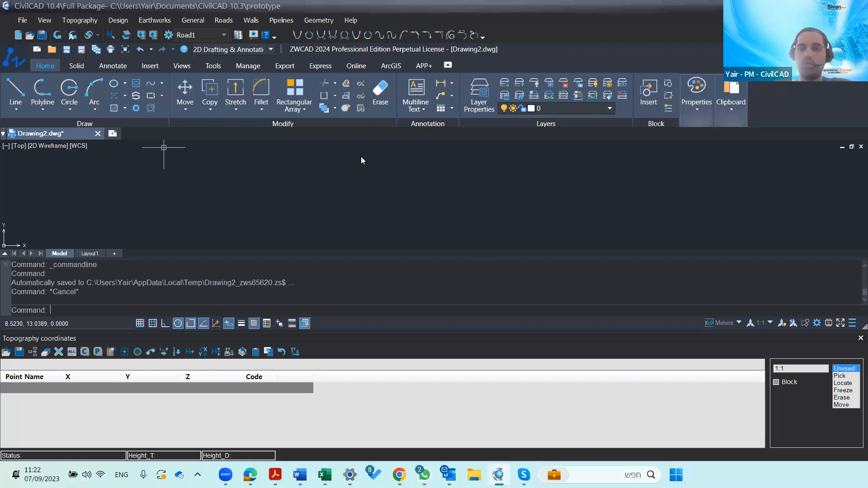
# Reopen the configuration, check the auto launch choices once more and close it without changes
pyautogui.click(22, 20)
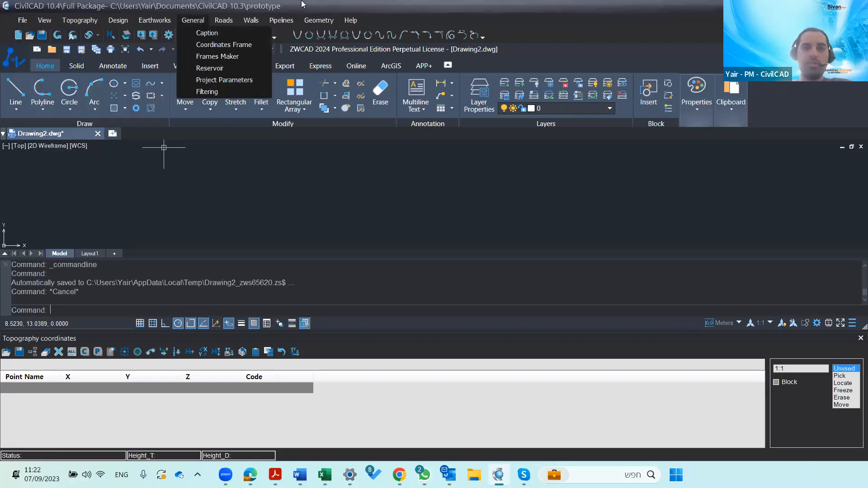
pyautogui.click(18, 21)
pyautogui.click(18, 22)
pyautogui.click(65, 159)
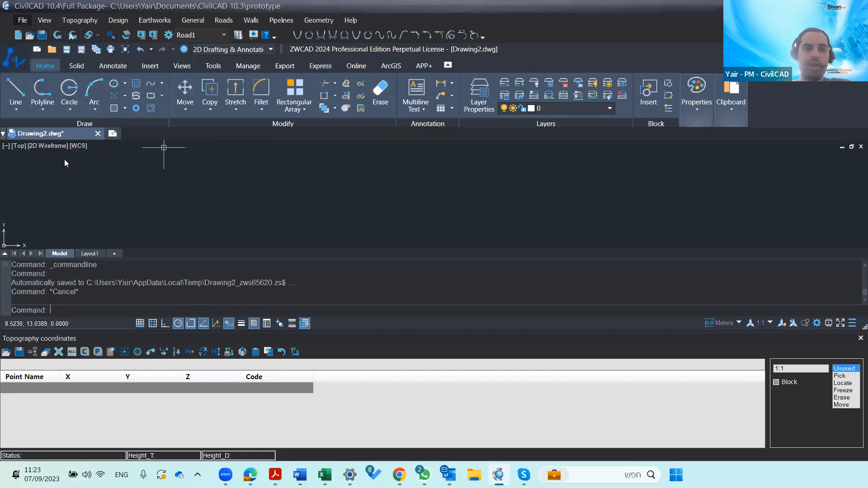
pyautogui.click(413, 279)
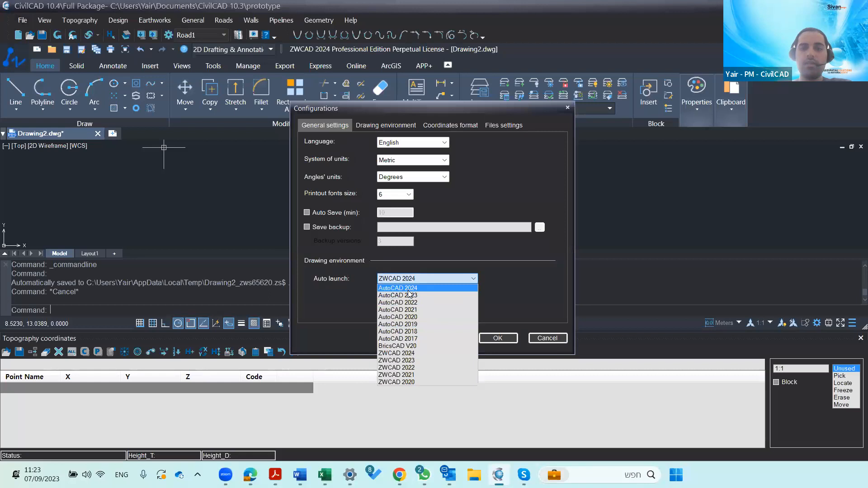
pyautogui.click(504, 260)
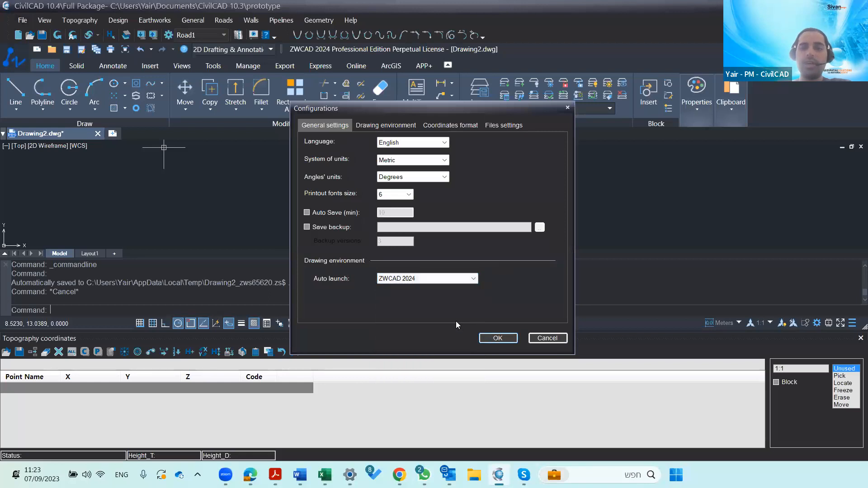
pyautogui.click(567, 108)
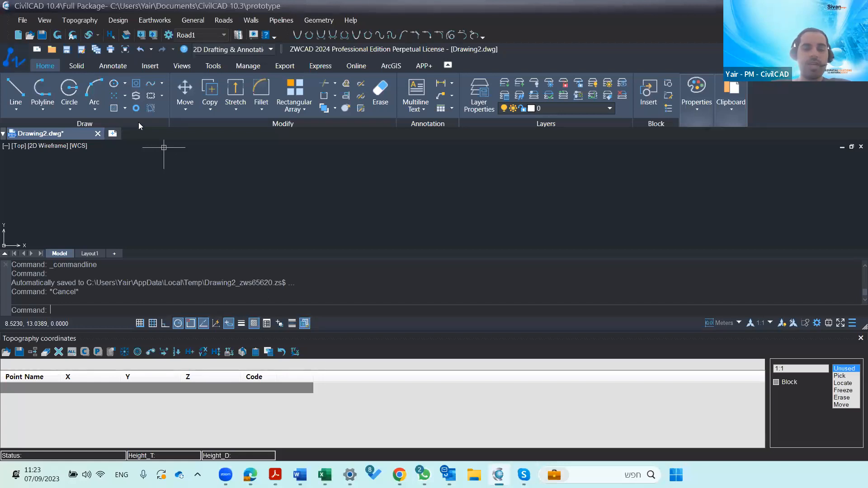
# Open the Layout tool for pipelines
pyautogui.click(21, 21)
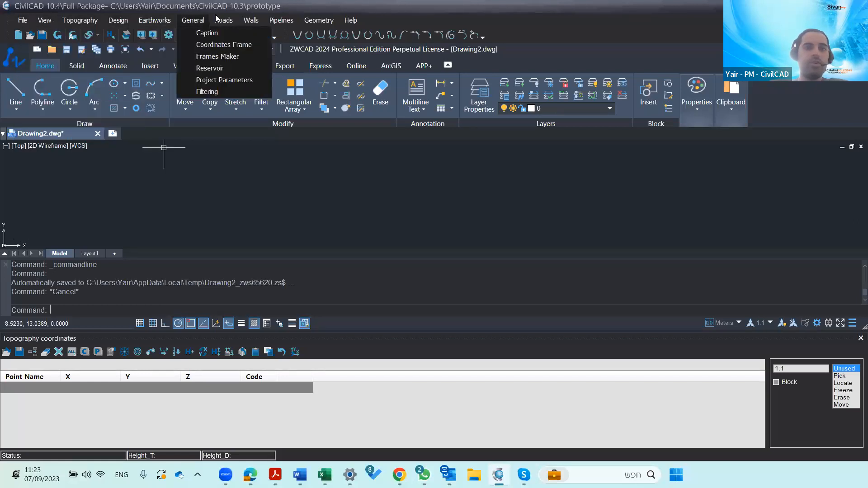
pyautogui.click(268, 21)
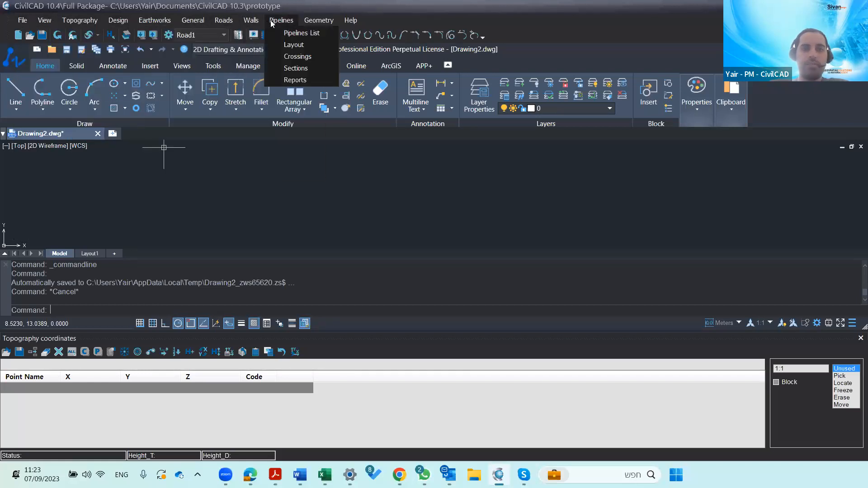
pyautogui.click(277, 44)
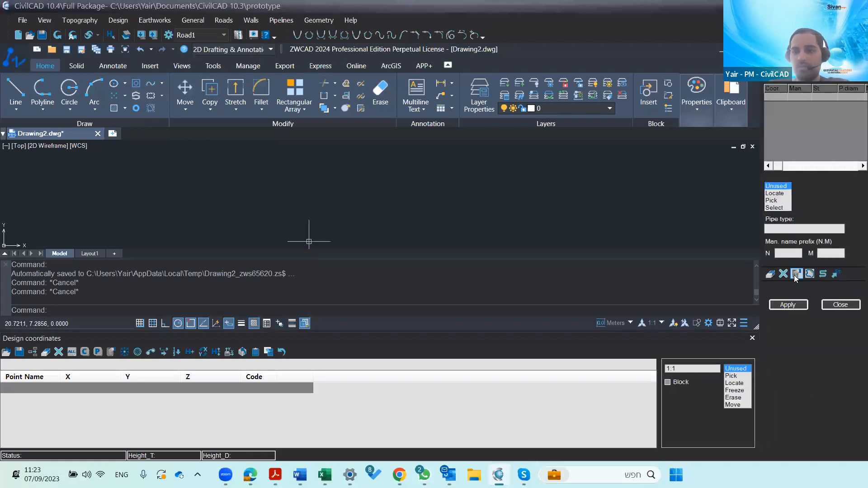
# Review the pipeline options for the Layout and Sections categories, and close the options without changing them
pyautogui.click(795, 274)
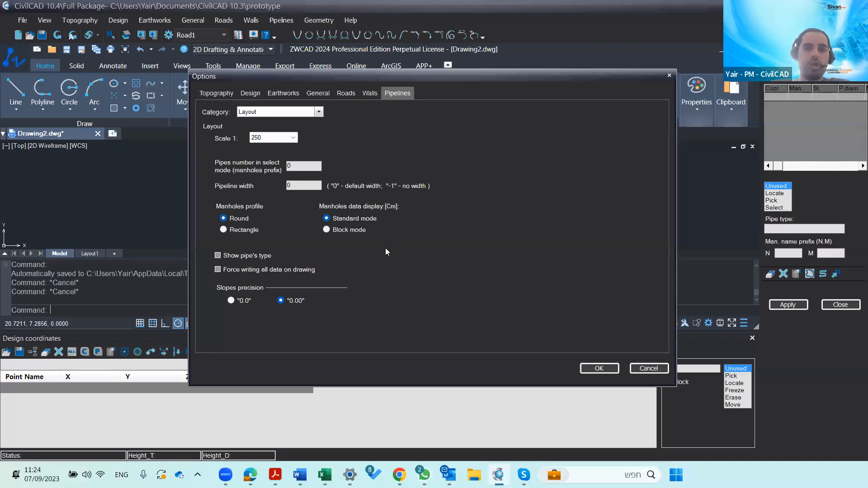
pyautogui.click(281, 115)
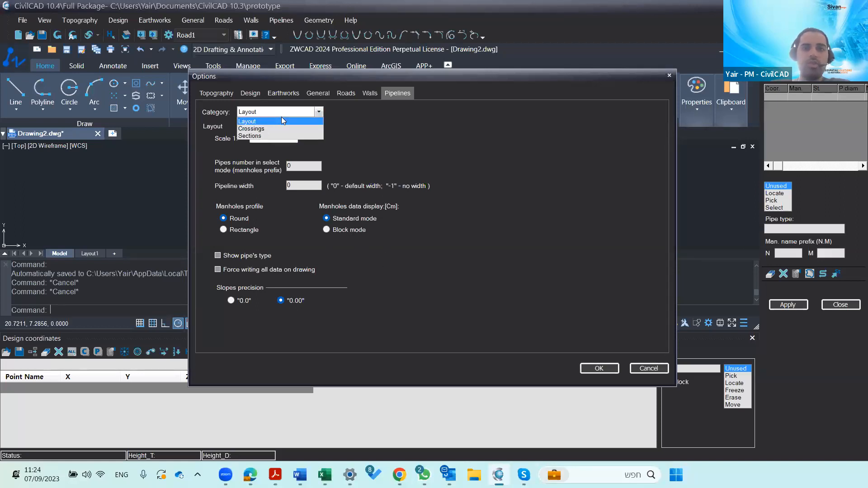
pyautogui.click(282, 137)
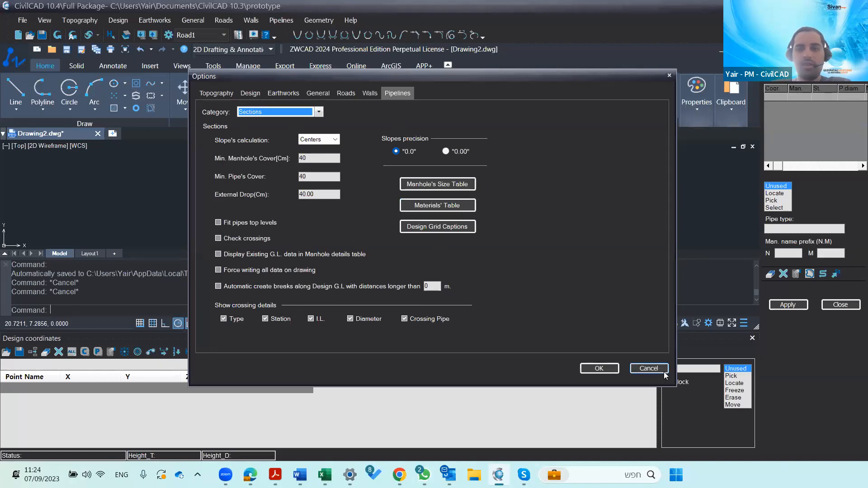
pyautogui.click(648, 369)
pyautogui.click(806, 276)
pyautogui.click(581, 370)
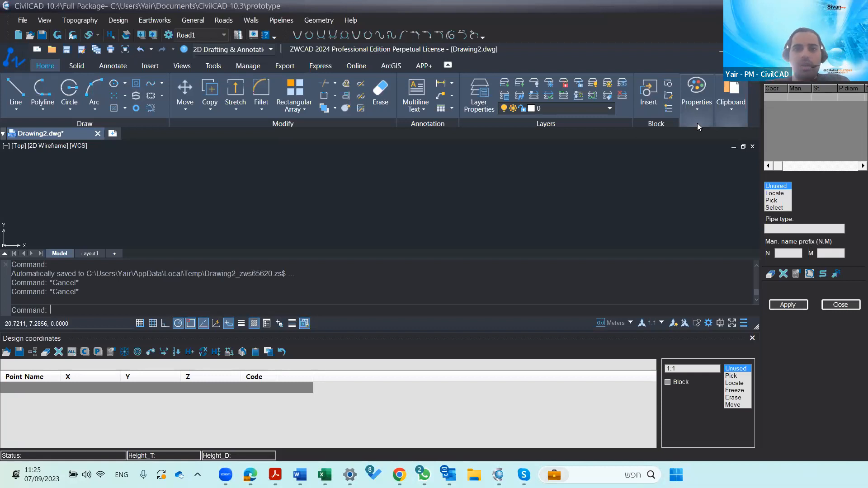
# Close the pipeline Layout tool
pyautogui.click(837, 306)
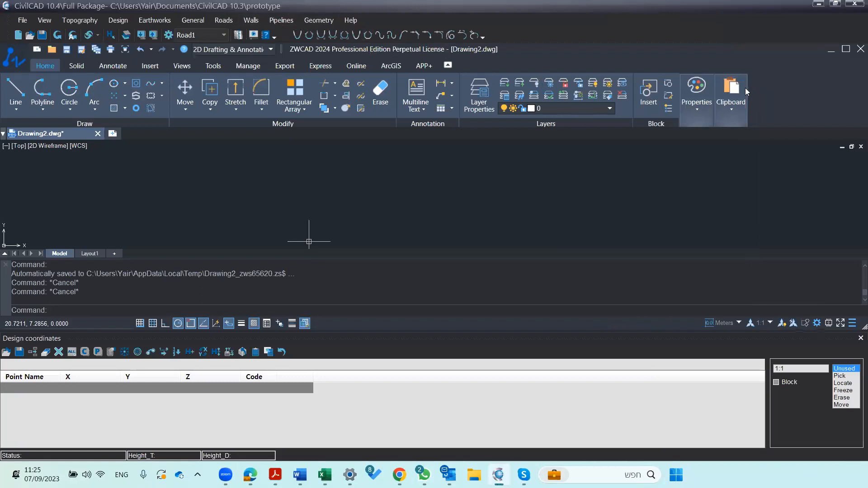
pyautogui.click(739, 102)
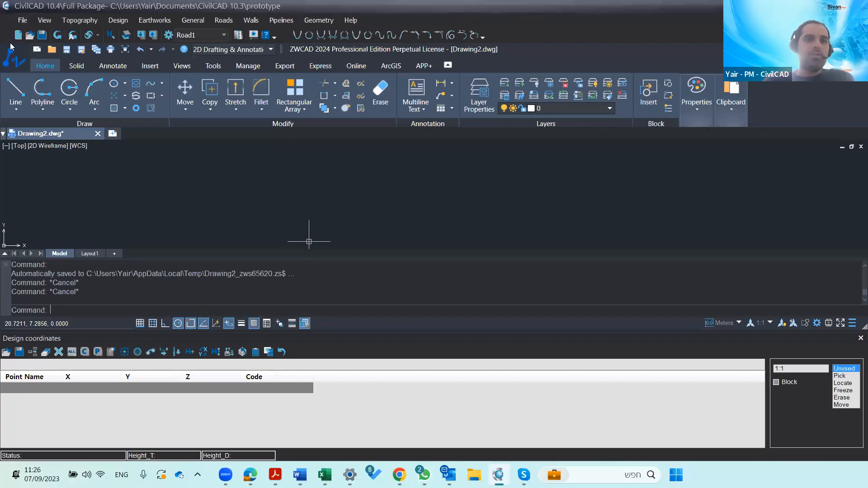
# Start a new project without saving the prototype's changes, and browse to the וורקספייס folder inside הדגמות ובדיקות
pyautogui.click(21, 20)
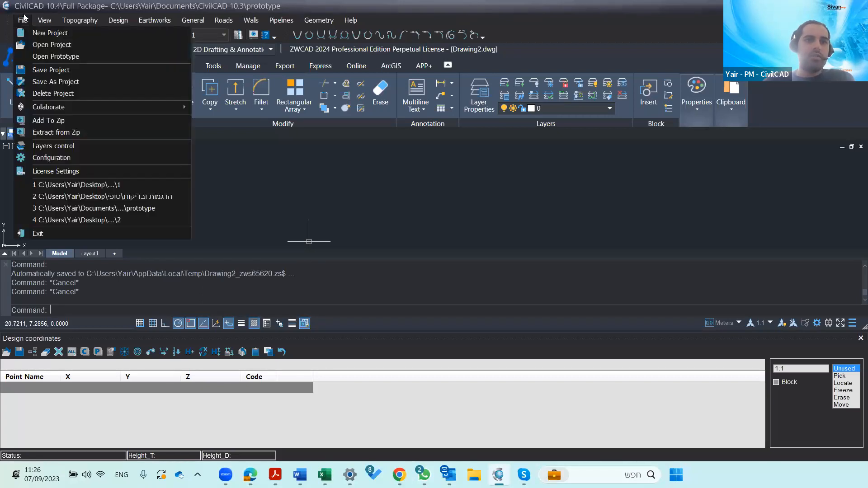
pyautogui.click(42, 35)
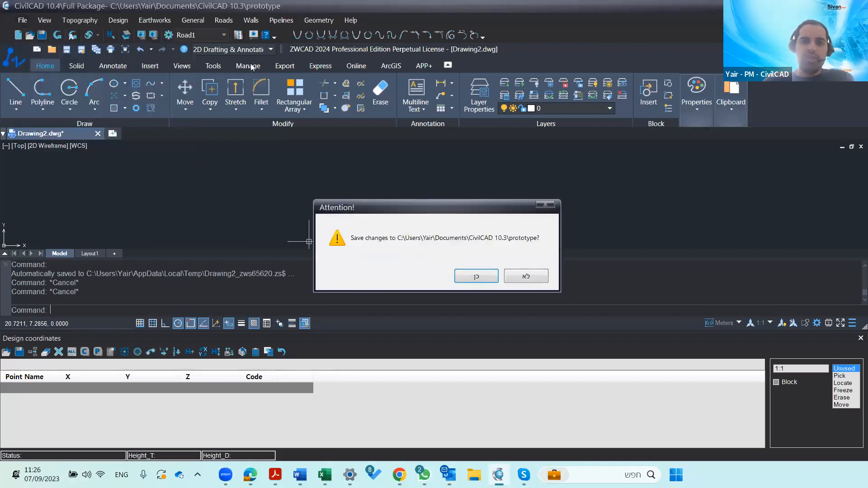
pyautogui.click(531, 282)
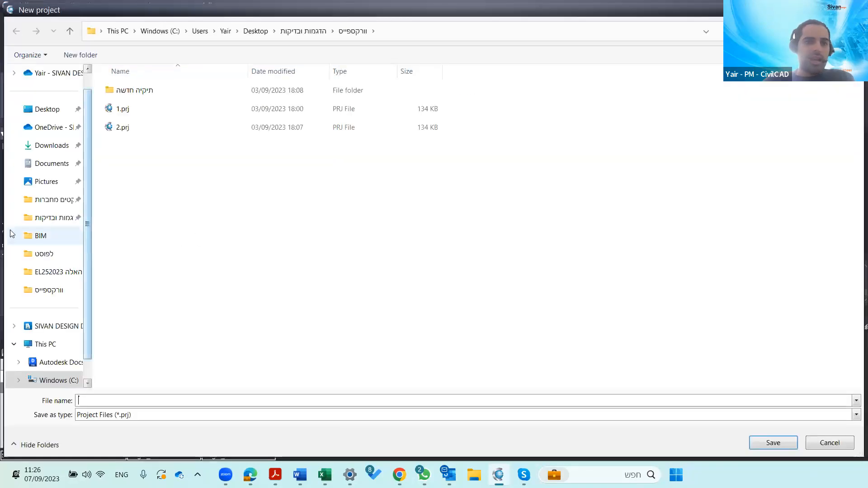
pyautogui.click(56, 221)
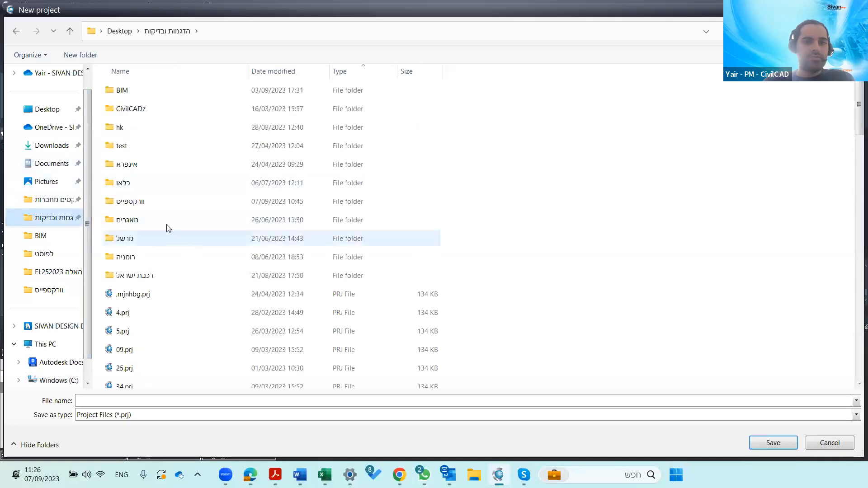
pyautogui.doubleClick(169, 201)
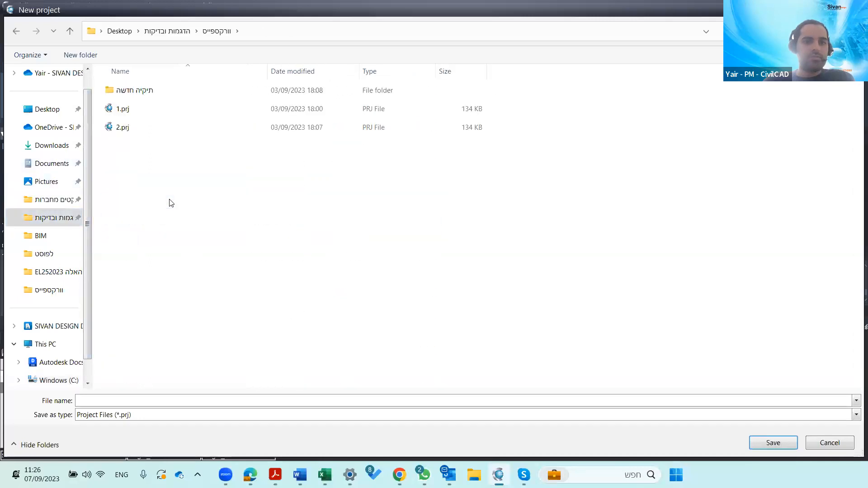
# Create a folder named TEST 1 for the project and open it
pyautogui.click(97, 56)
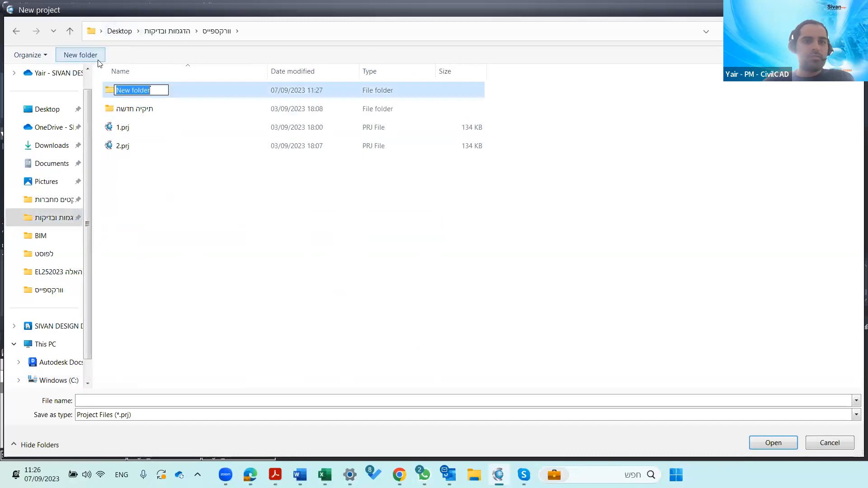
pyautogui.write('T')
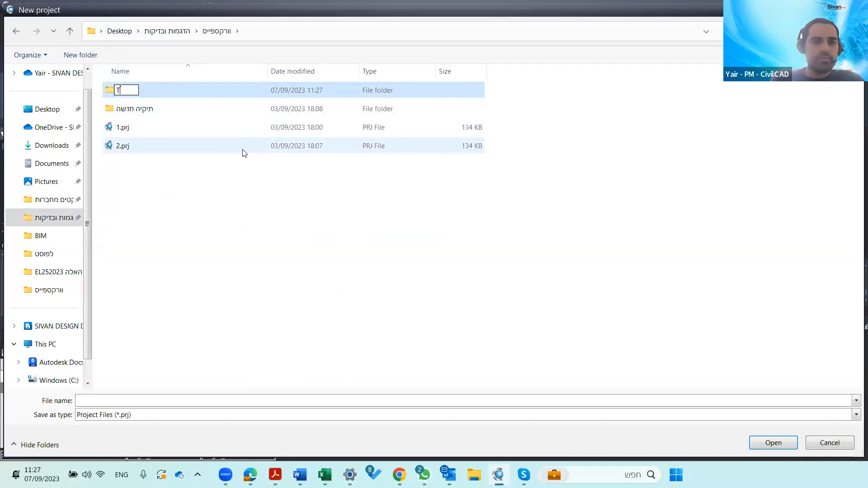
pyautogui.write('EST')
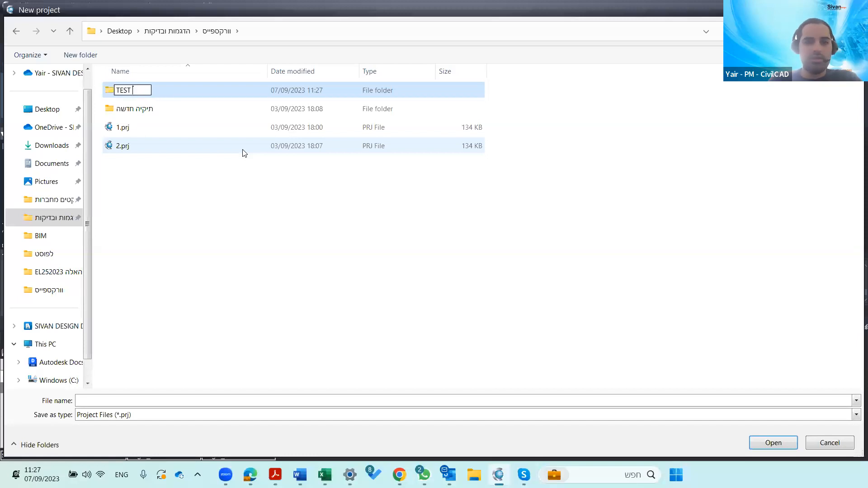
pyautogui.write(' 1')
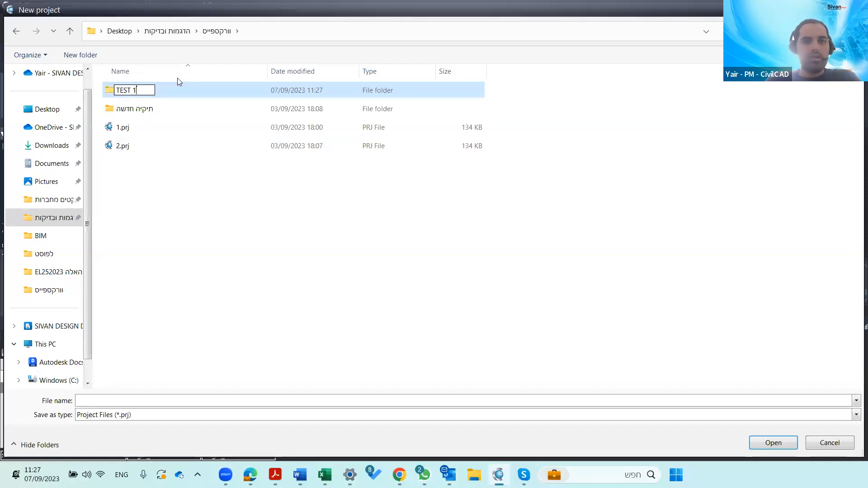
pyautogui.press('Return')
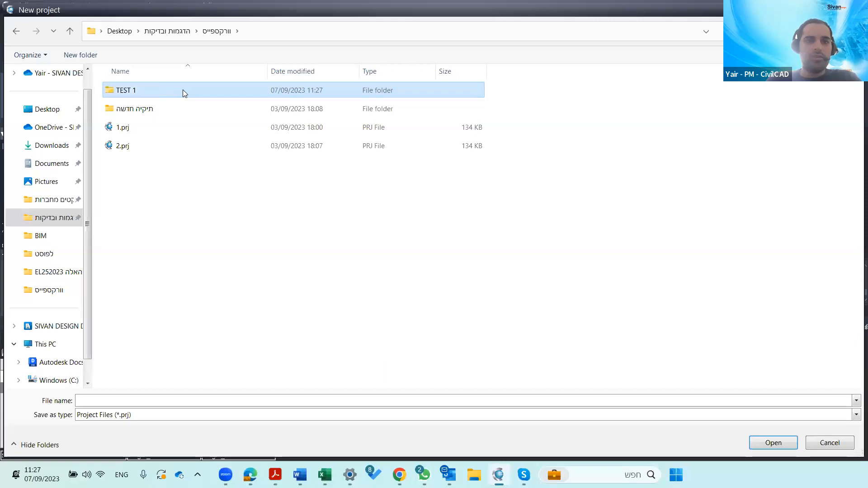
pyautogui.doubleClick(183, 89)
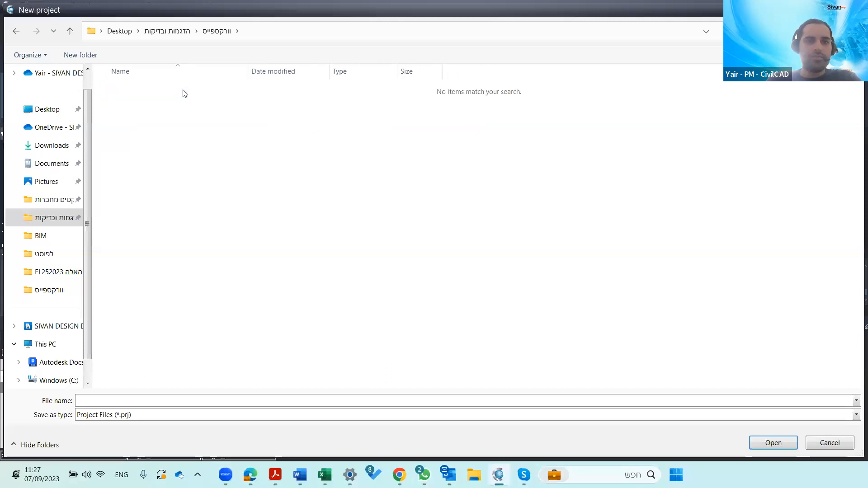
# Save the new project as "surface - filtering" and discard the changes to Drawing2.dwg
pyautogui.click(134, 403)
pyautogui.write('su')
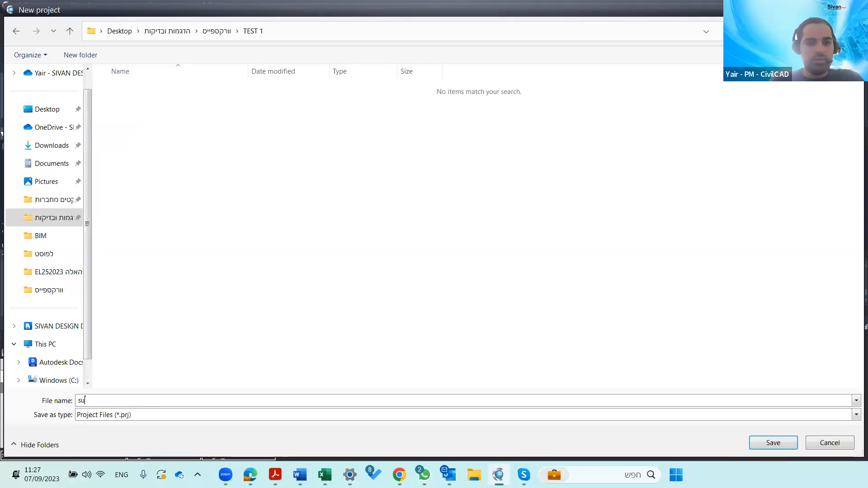
pyautogui.write('rface - filtering')
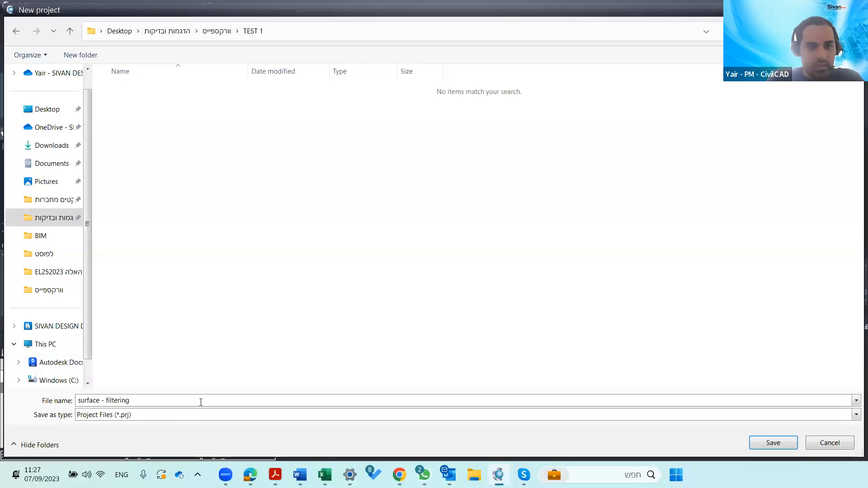
pyautogui.click(751, 442)
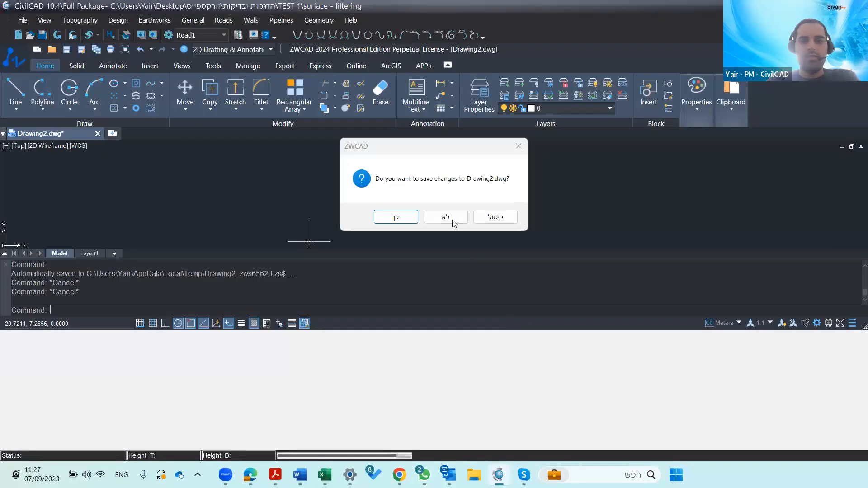
pyautogui.click(452, 218)
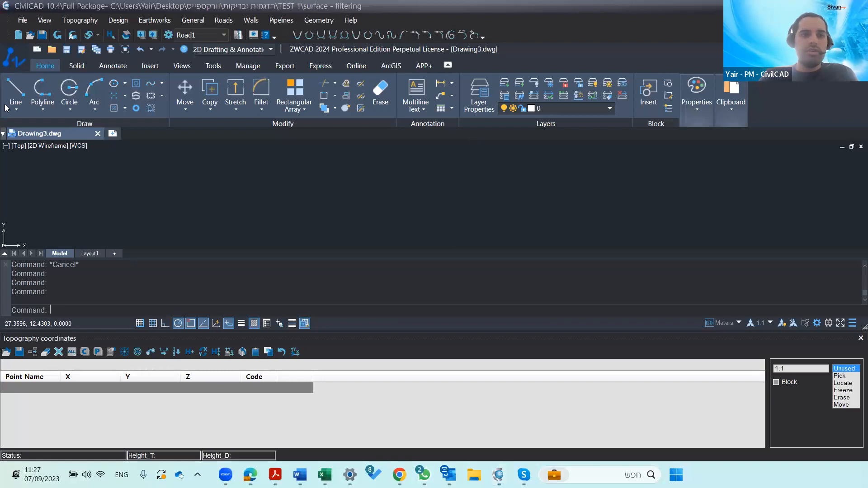
# Open the drawing 2_.dwg from the תיקיה חדשה folder inside הדגמות ובדיקות\וורקספייס on the desktop
pyautogui.click(13, 58)
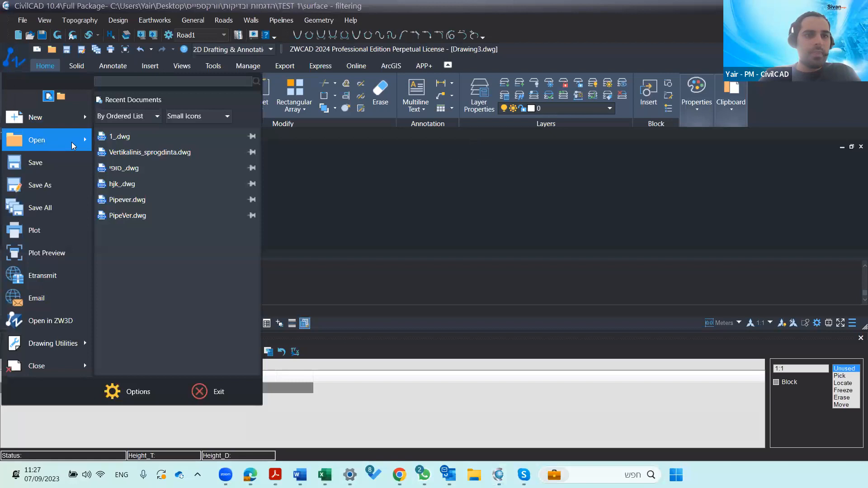
pyautogui.moveTo(92, 136)
pyautogui.click(115, 105)
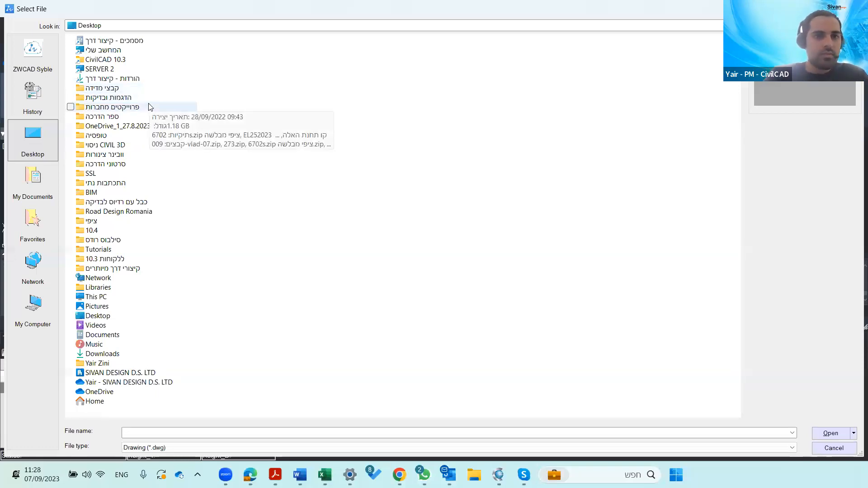
pyautogui.doubleClick(144, 98)
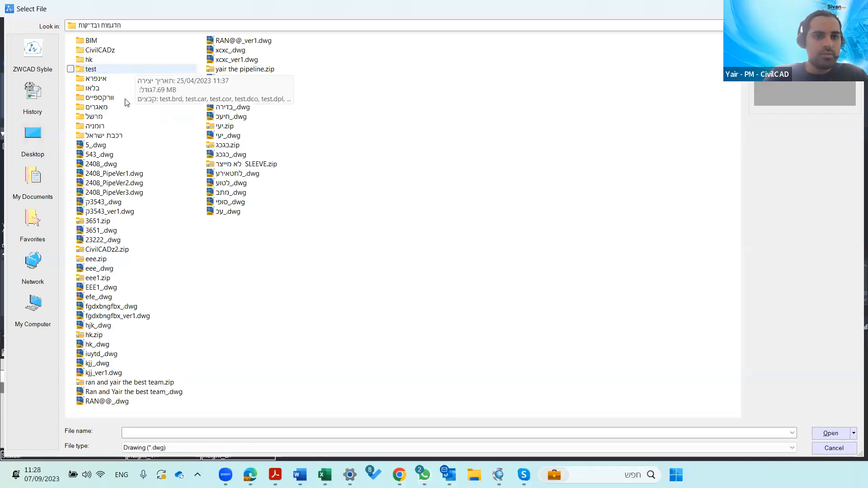
pyautogui.doubleClick(115, 103)
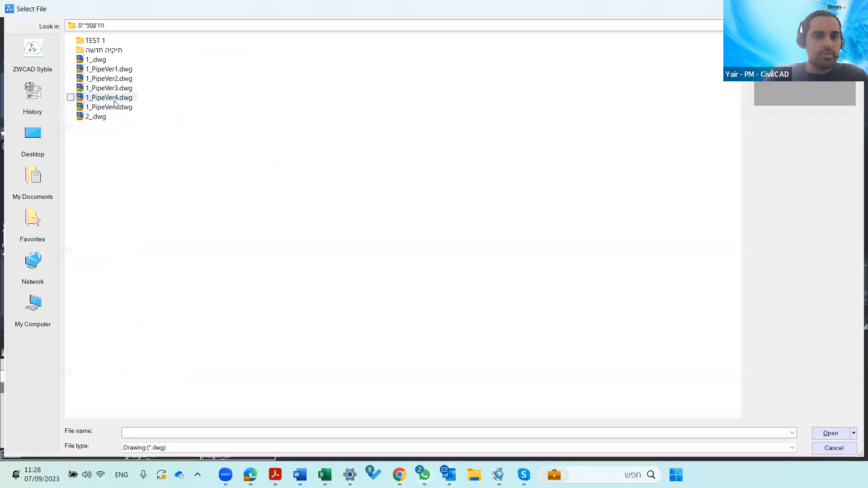
pyautogui.doubleClick(104, 50)
pyautogui.doubleClick(96, 42)
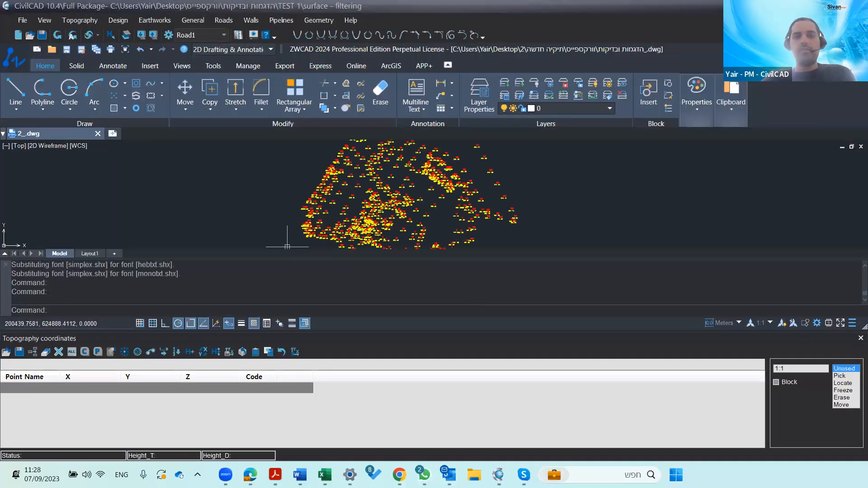
# Inspect the drawing's survey point names and elevations, and open the Filtering tool
pyautogui.scroll(6, 373, 174)
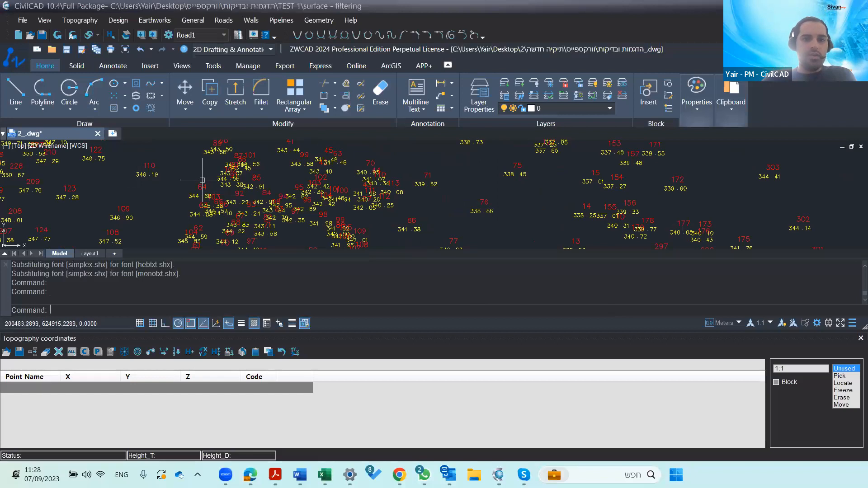
pyautogui.scroll(-6, 251, 205)
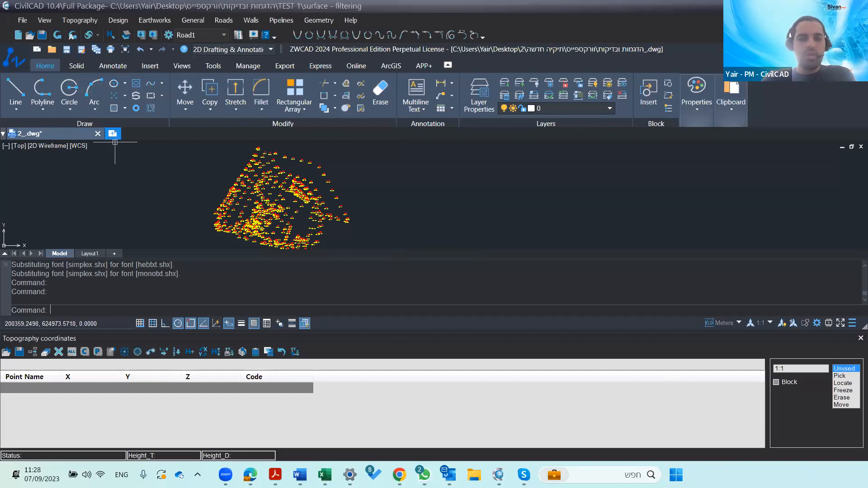
pyautogui.scroll(3, 262, 194)
pyautogui.scroll(4, 262, 194)
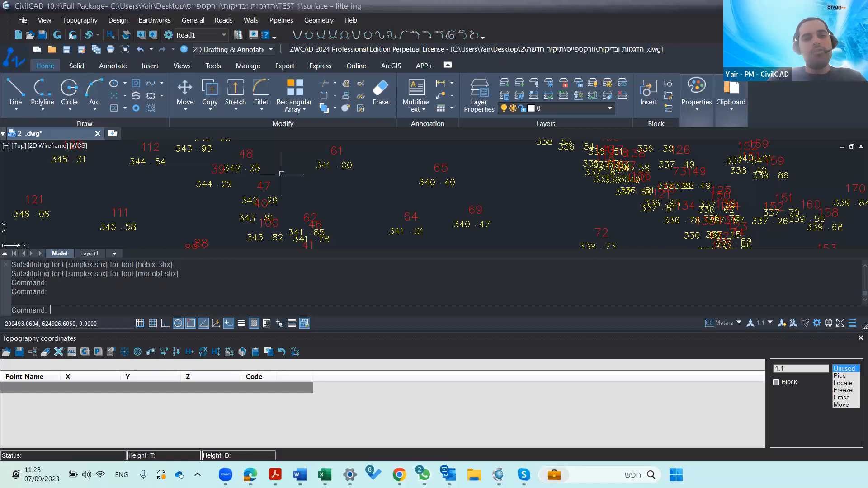
pyautogui.scroll(-4, 265, 211)
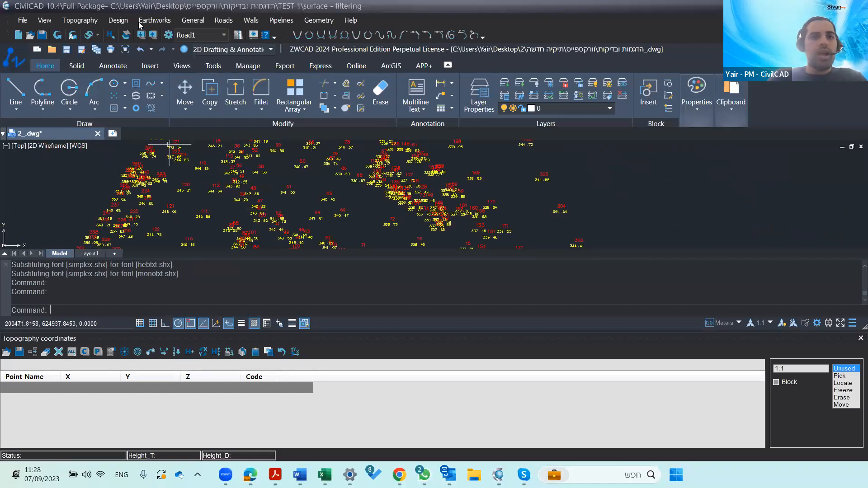
pyautogui.click(195, 24)
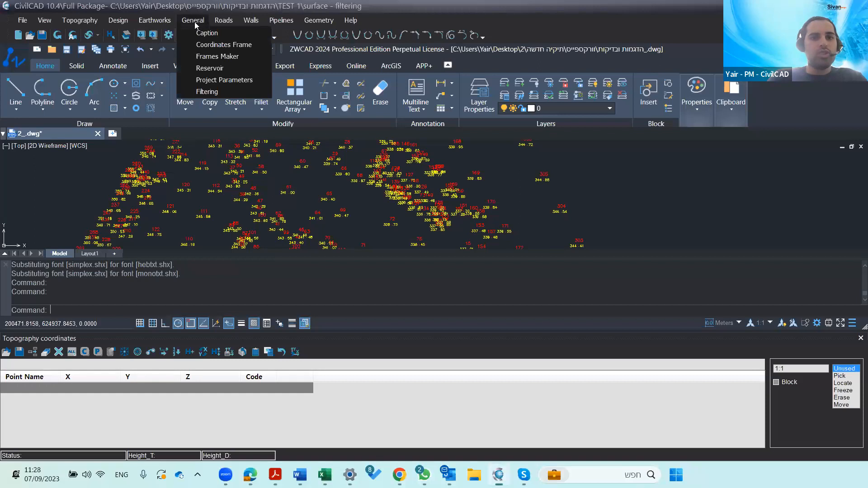
pyautogui.click(200, 92)
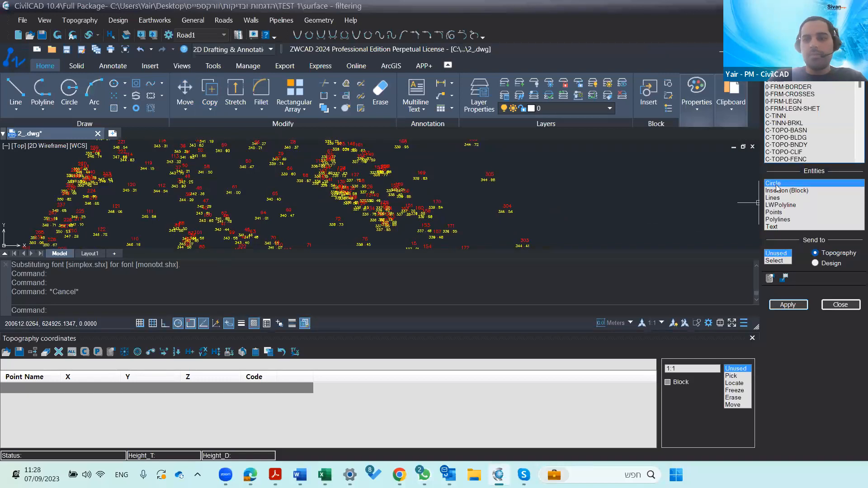
# Filter the drawing using the elevation block at point 305 as the sample, and send the matching points to the Topography coordinates
pyautogui.click(777, 262)
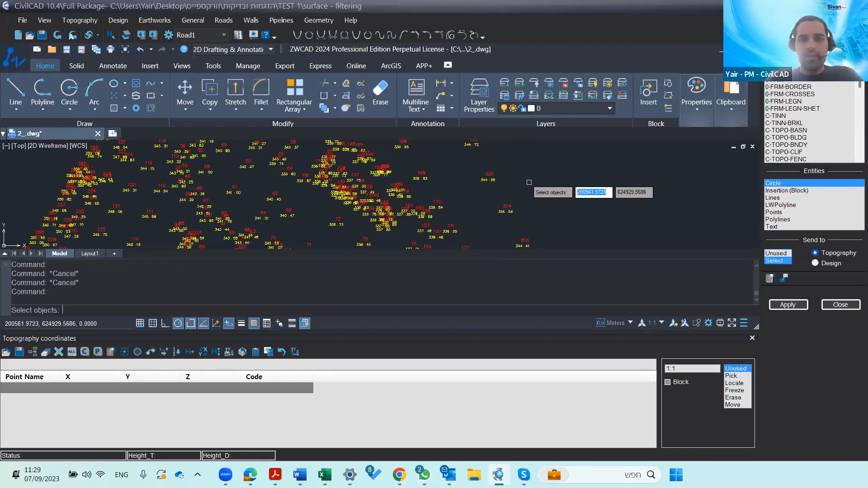
pyautogui.scroll(4, 491, 184)
pyautogui.scroll(2, 492, 184)
pyautogui.click(381, 169)
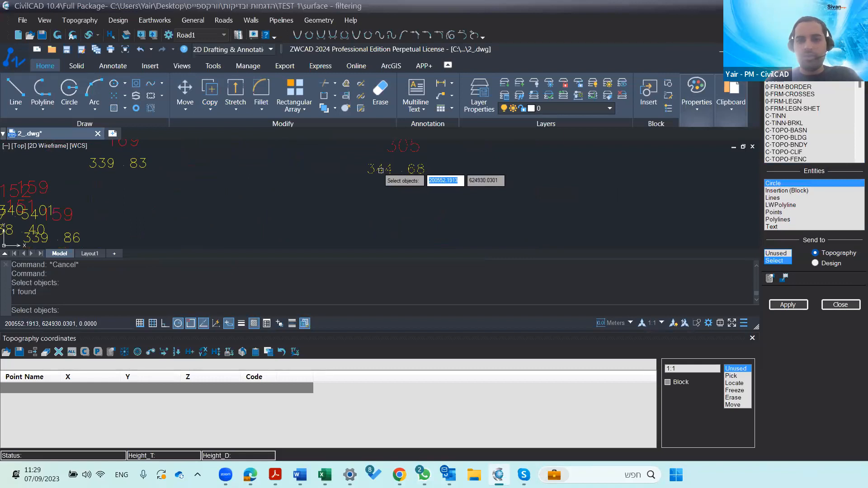
pyautogui.press('Return')
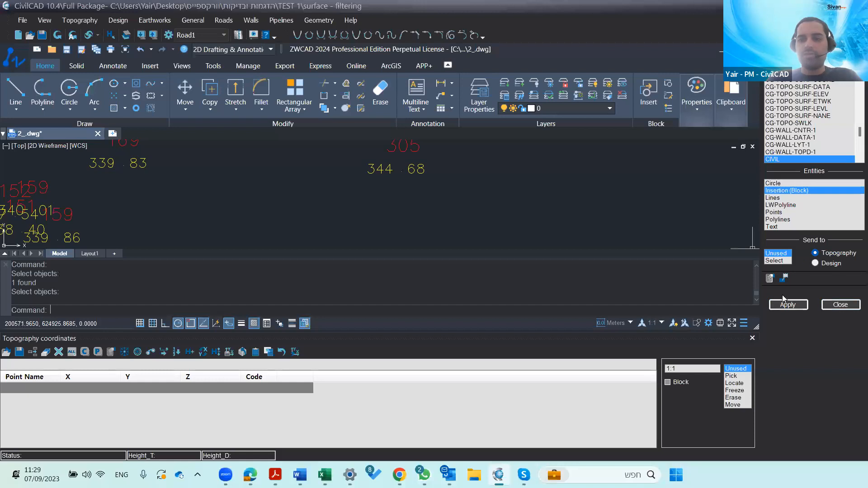
pyautogui.click(786, 308)
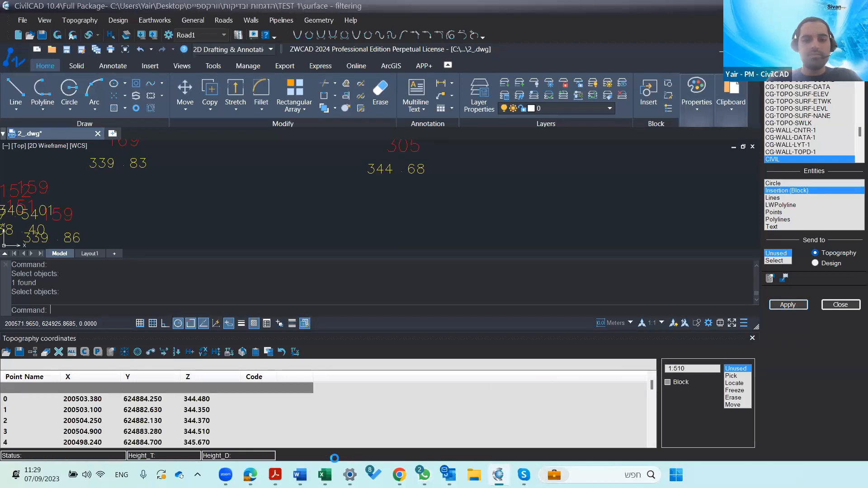
# Review the filtered points in the Topography coordinates table and the full point cloud in the drawing
pyautogui.scroll(-5, 136, 416)
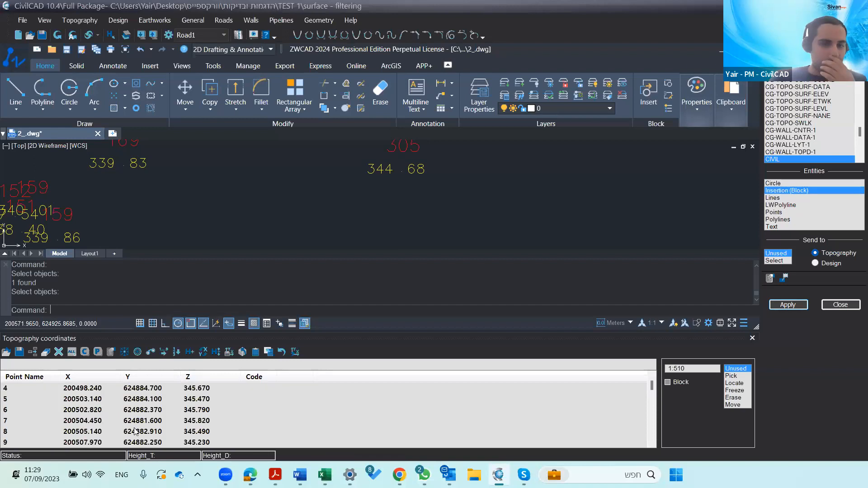
pyautogui.scroll(-20, 164, 446)
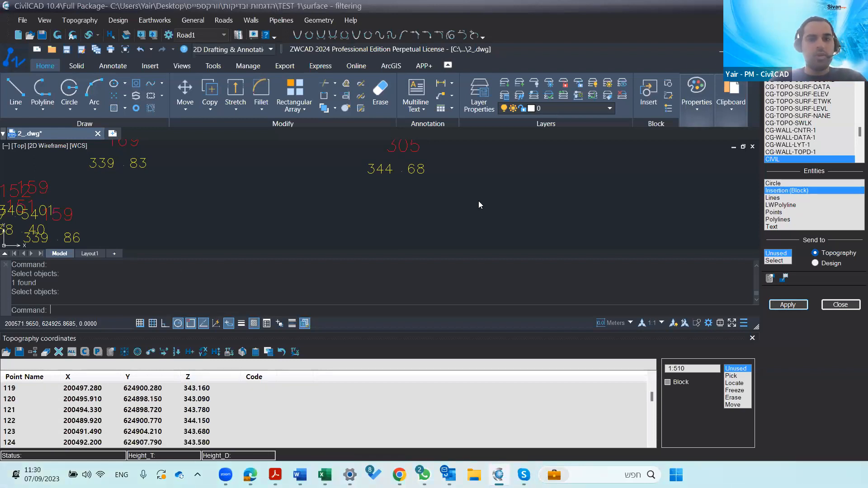
pyautogui.scroll(-6, 478, 201)
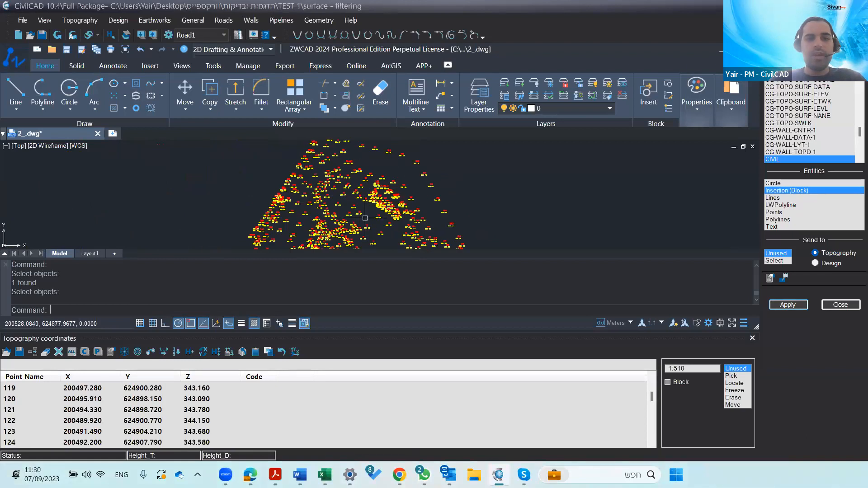
# Set point 0's elevation to 344.490 in the Topography coordinates table and rename the point A
pyautogui.moveTo(358, 218); pyautogui.dragTo(282, 162, button='middle')
pyautogui.scroll(-1, 282, 163)
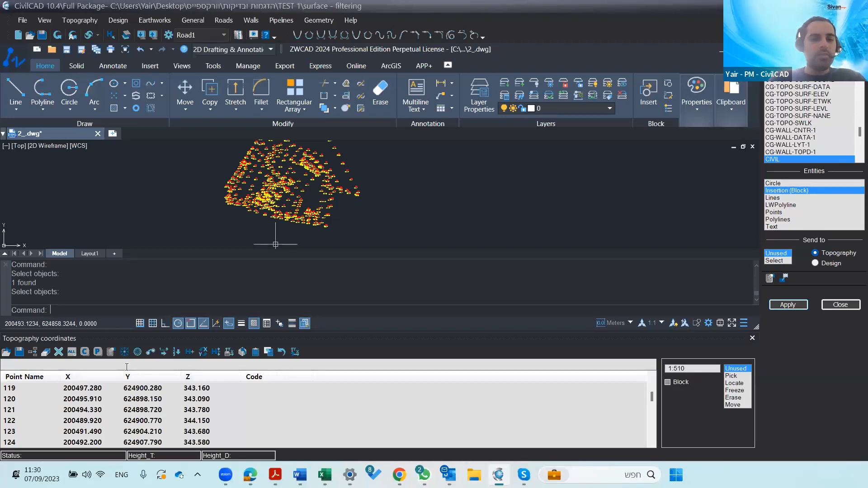
pyautogui.scroll(20, 108, 395)
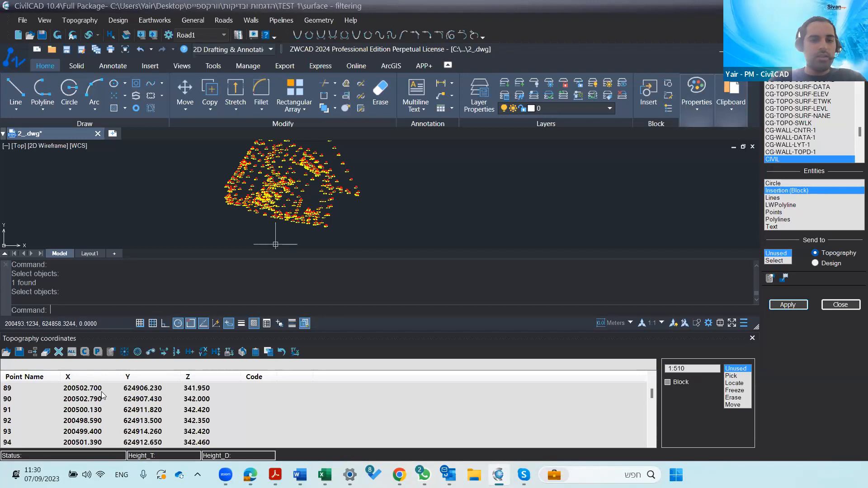
pyautogui.scroll(18, 98, 397)
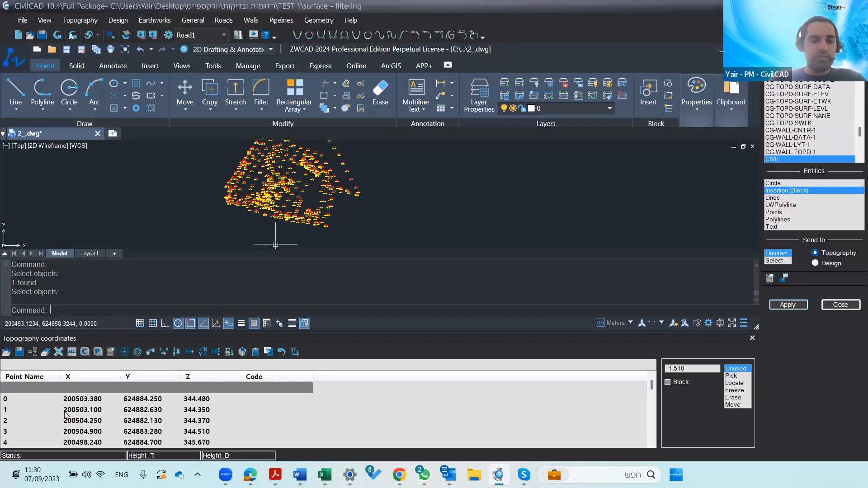
pyautogui.click(81, 399)
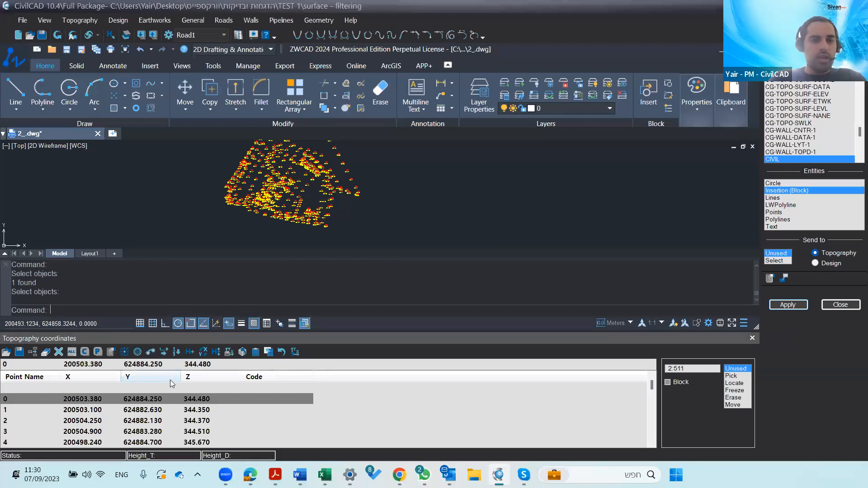
pyautogui.click(205, 364)
pyautogui.press('BackSpace')
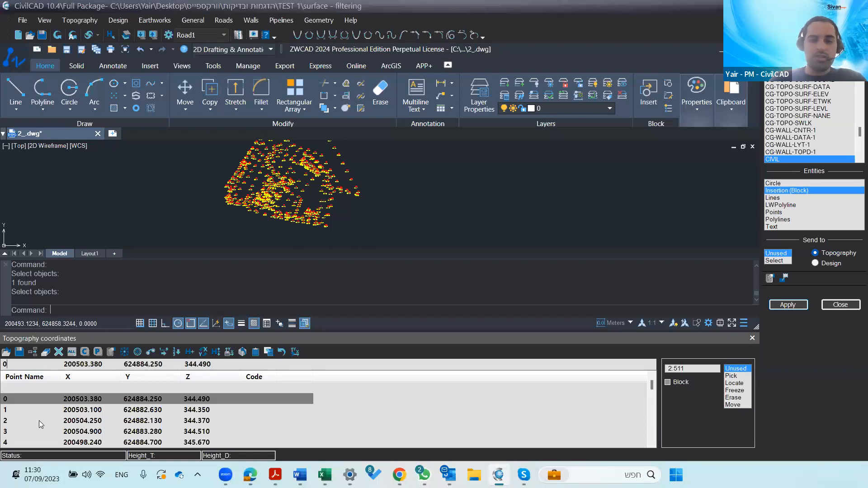
pyautogui.press('BackSpace')
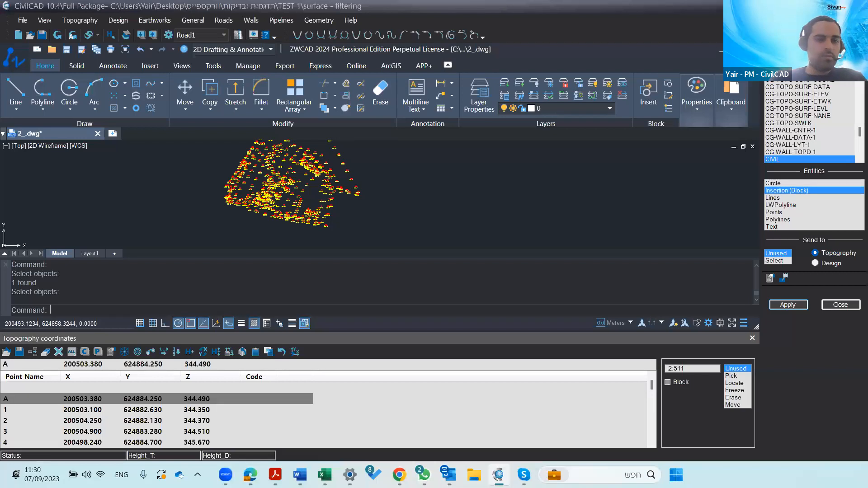
pyautogui.click(36, 416)
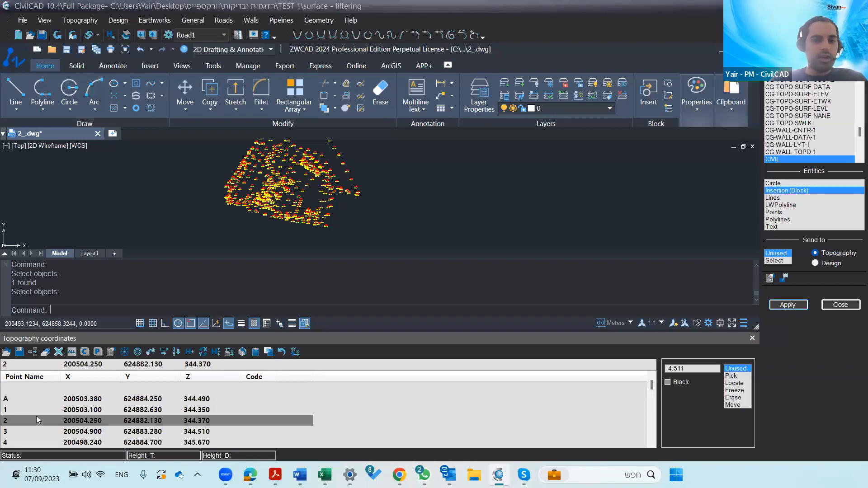
pyautogui.click(14, 398)
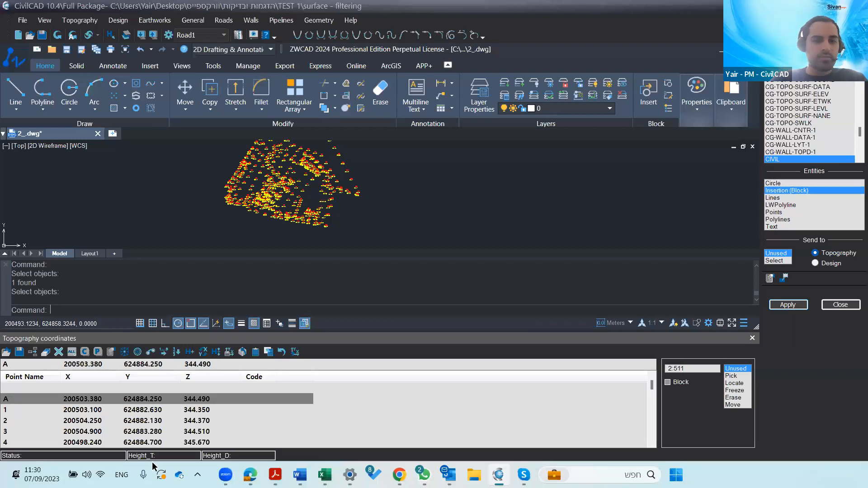
# Redraw the survey points in the drawing from the edited Topography coordinates and bring the point cloud into view
pyautogui.click(55, 38)
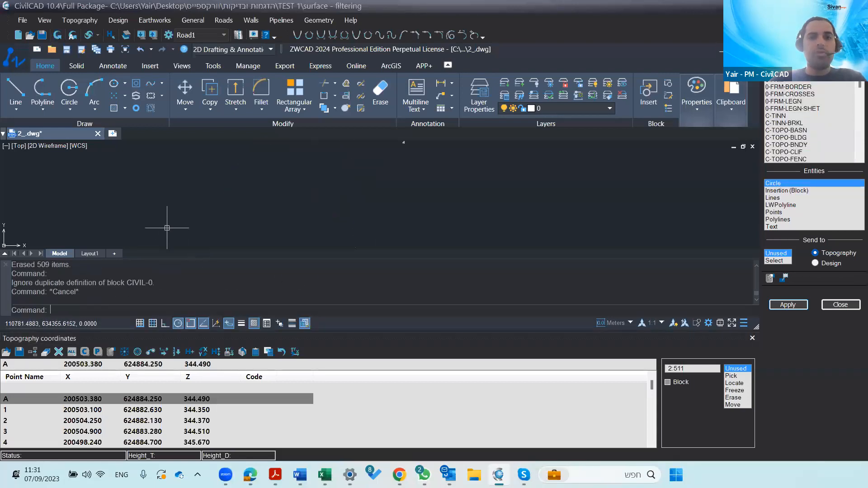
pyautogui.scroll(-2, 237, 212)
pyautogui.scroll(5, 342, 165)
pyautogui.scroll(-3, 311, 205)
pyautogui.scroll(-2, 321, 172)
pyautogui.scroll(-3, 307, 195)
pyautogui.scroll(3, 322, 162)
pyautogui.scroll(5, 300, 240)
pyautogui.scroll(8, 271, 181)
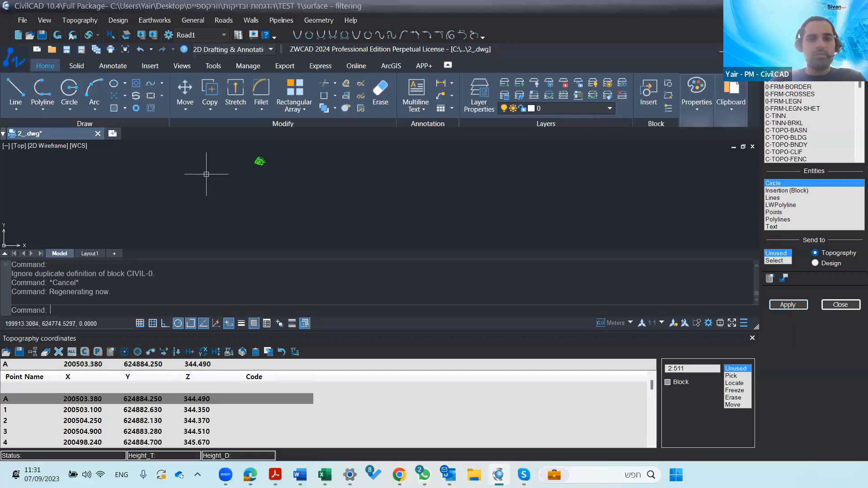
pyautogui.scroll(5, 270, 184)
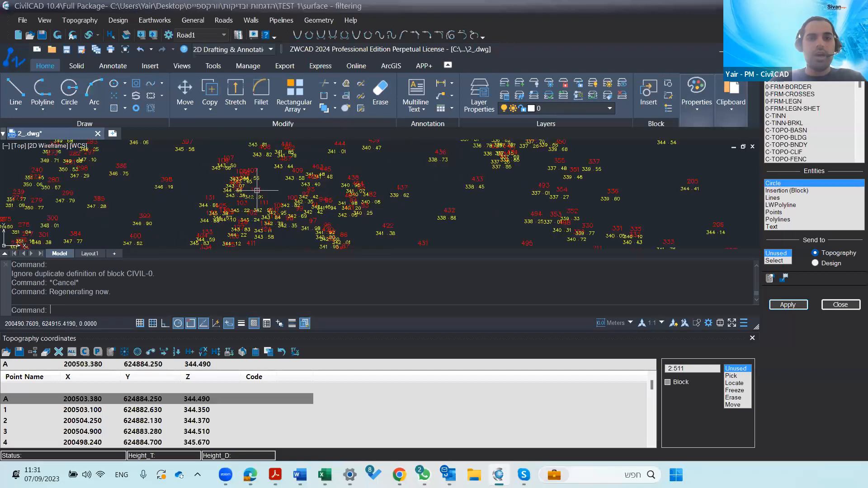
pyautogui.moveTo(256, 195); pyautogui.dragTo(225, 224, button='middle')
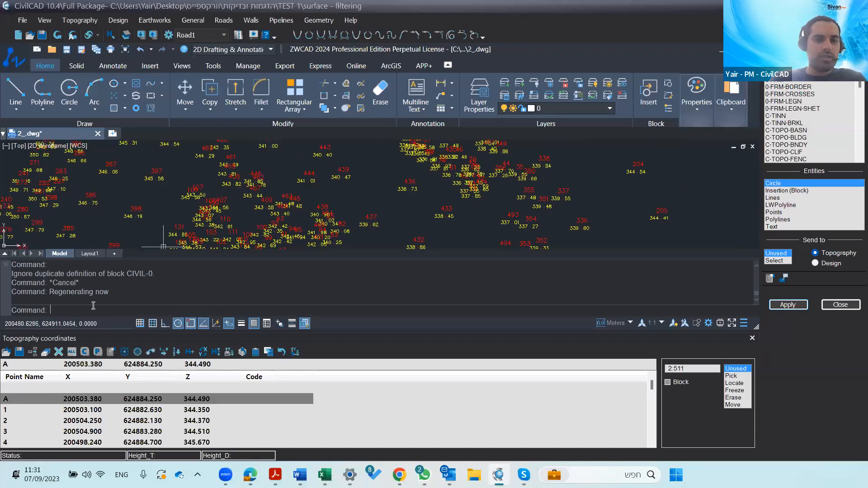
# Zoom the drawing to point A from its Topography coordinates row and check its name and elevation label
pyautogui.click(48, 411)
pyautogui.click(46, 400)
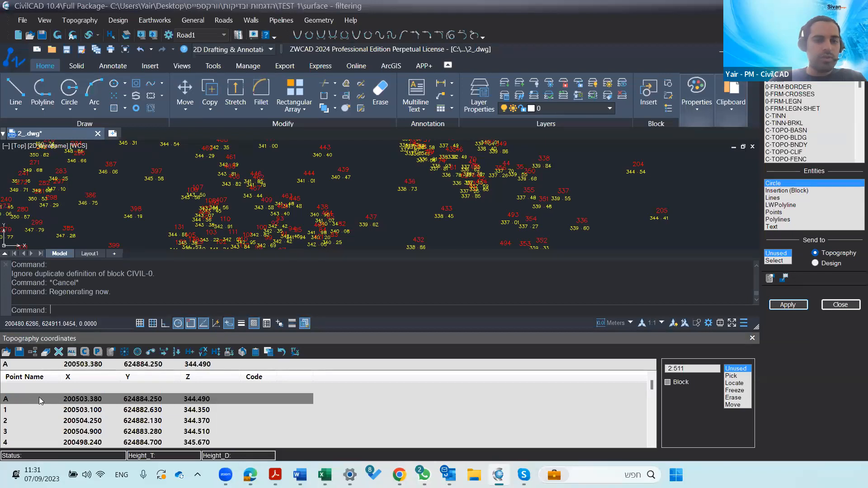
pyautogui.click(138, 354)
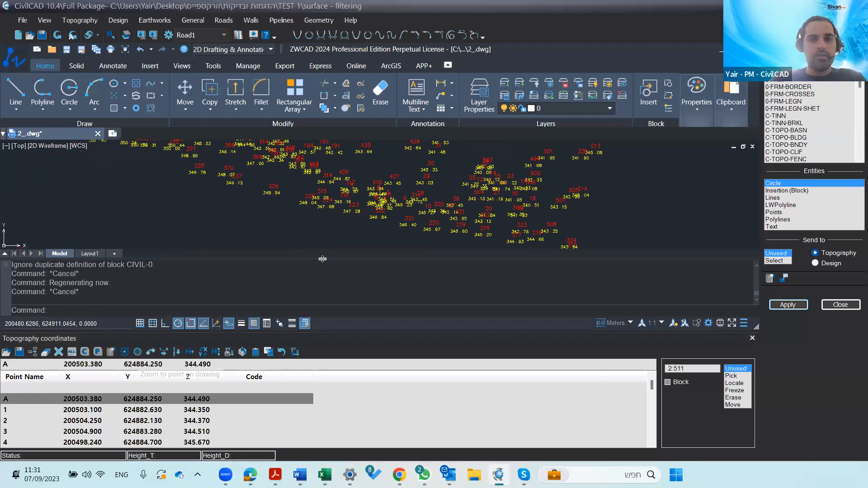
pyautogui.scroll(5, 378, 193)
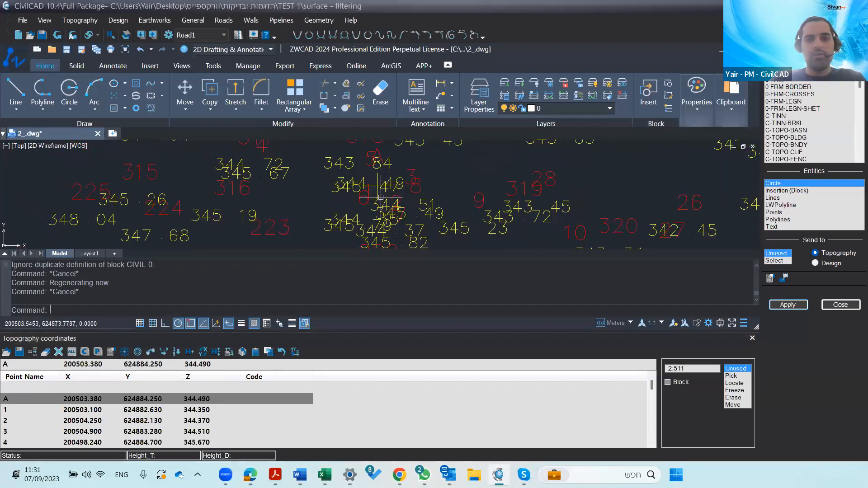
pyautogui.moveTo(350, 197); pyautogui.dragTo(290, 230, button='middle')
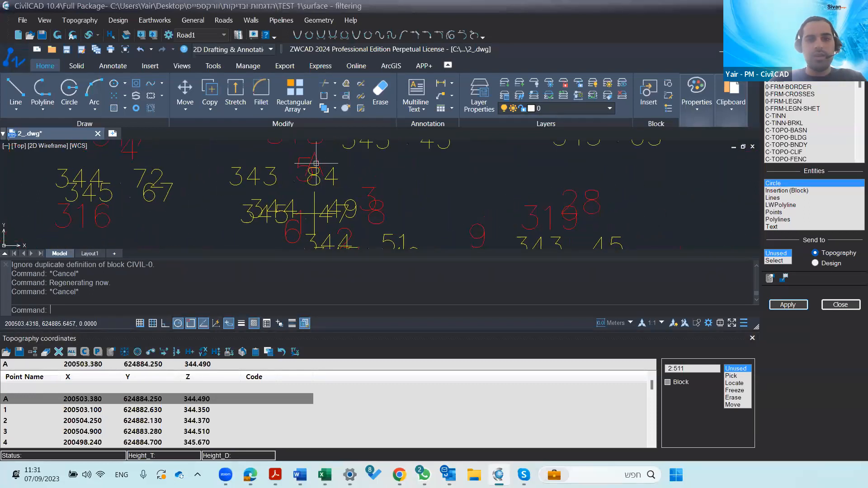
pyautogui.scroll(-2, 316, 163)
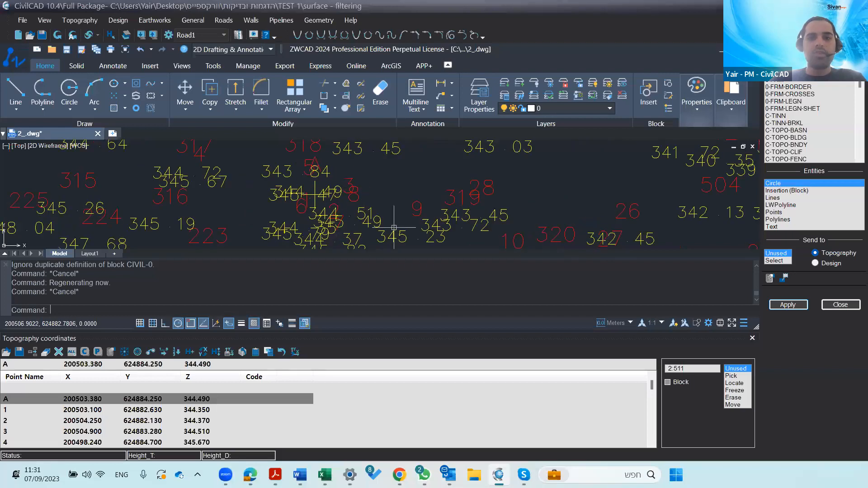
pyautogui.scroll(-2, 285, 205)
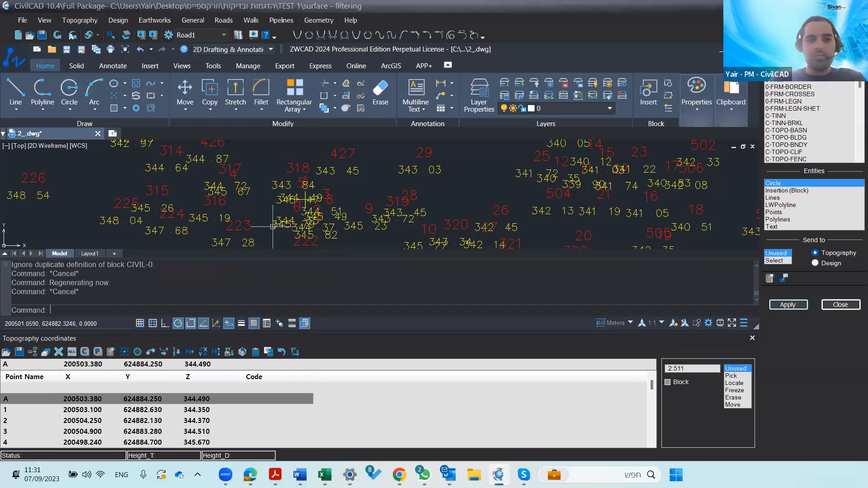
# Examine the distribution of the redrawn survey points across the whole site
pyautogui.scroll(-5, 273, 226)
pyautogui.scroll(3, 285, 192)
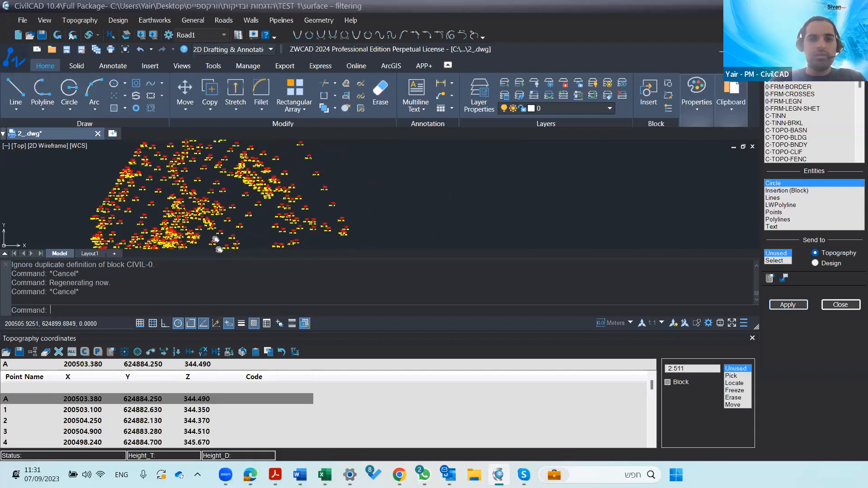
pyautogui.scroll(5, 234, 199)
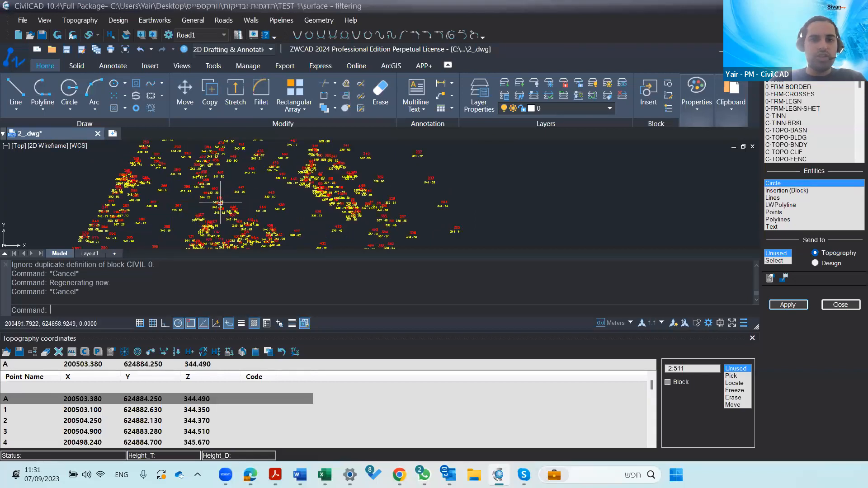
pyautogui.scroll(-2, 156, 208)
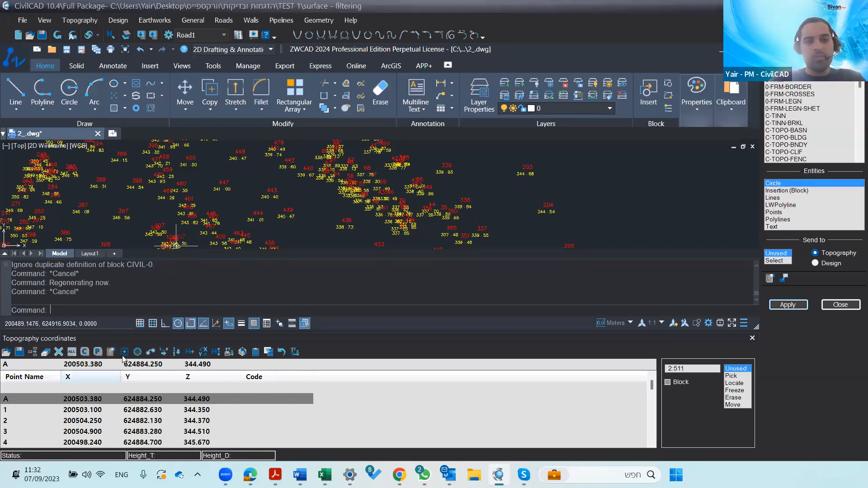
pyautogui.scroll(-3, 217, 196)
pyautogui.scroll(-2, 254, 208)
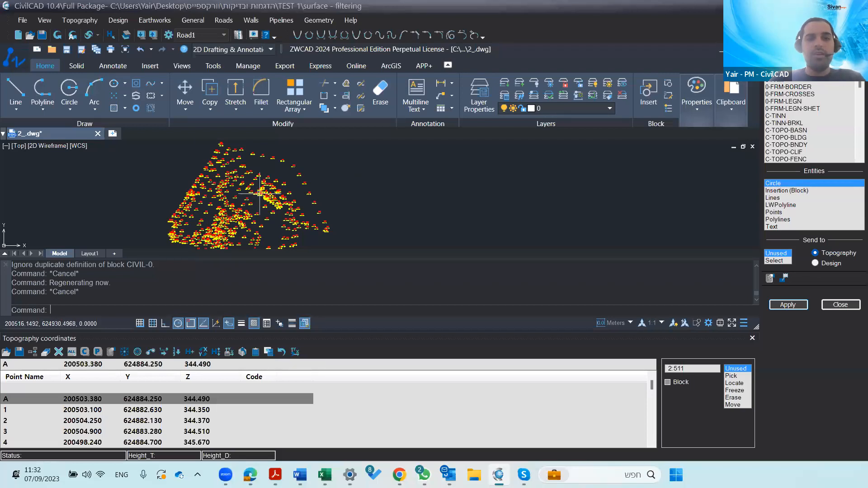
pyautogui.scroll(2, 230, 207)
pyautogui.moveTo(271, 212); pyautogui.dragTo(255, 221, button='middle')
pyautogui.scroll(1, 256, 221)
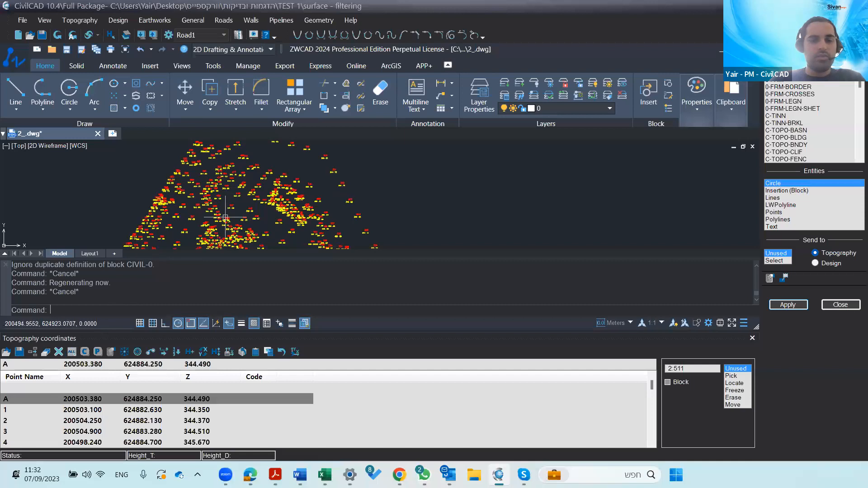
pyautogui.moveTo(225, 218); pyautogui.dragTo(226, 185, button='middle')
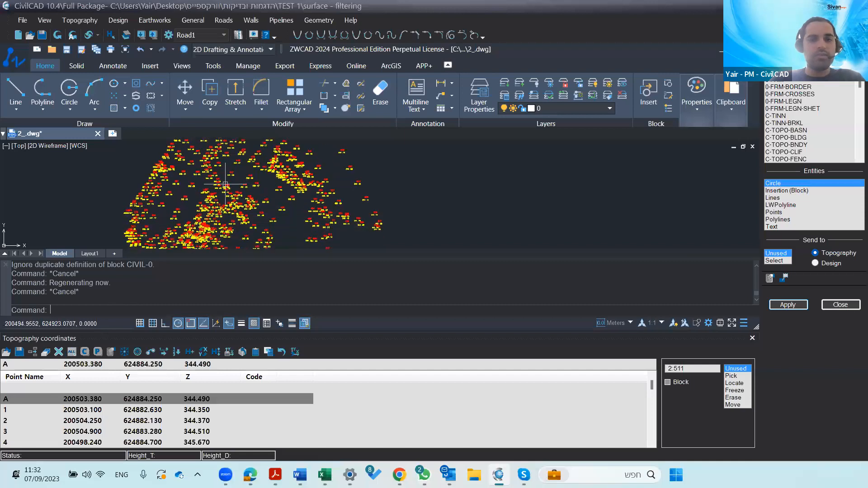
# Close the Topography coordinates table and the Filtering tool
pyautogui.click(752, 339)
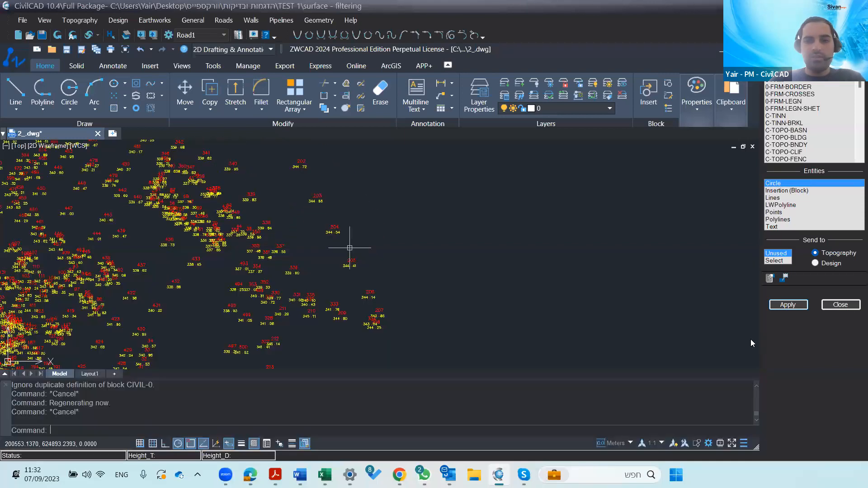
pyautogui.scroll(-5, 349, 248)
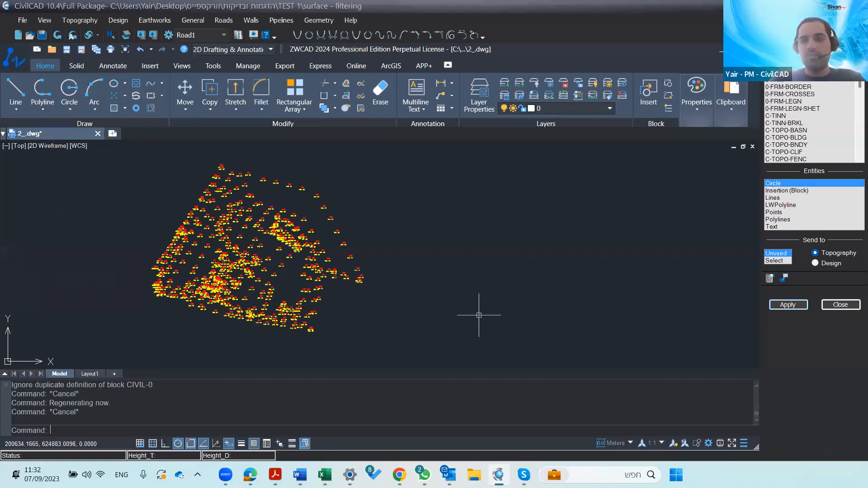
pyautogui.click(840, 304)
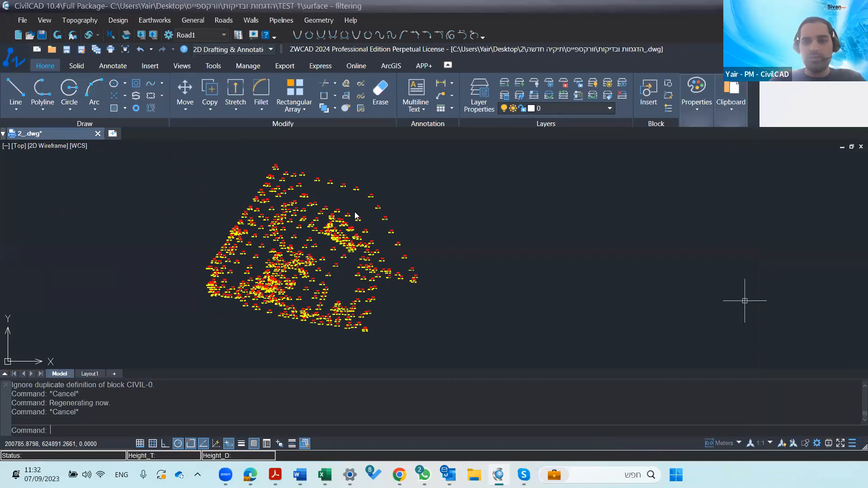
# Generate topography contours from the survey points with an interval of 0.25
pyautogui.click(75, 21)
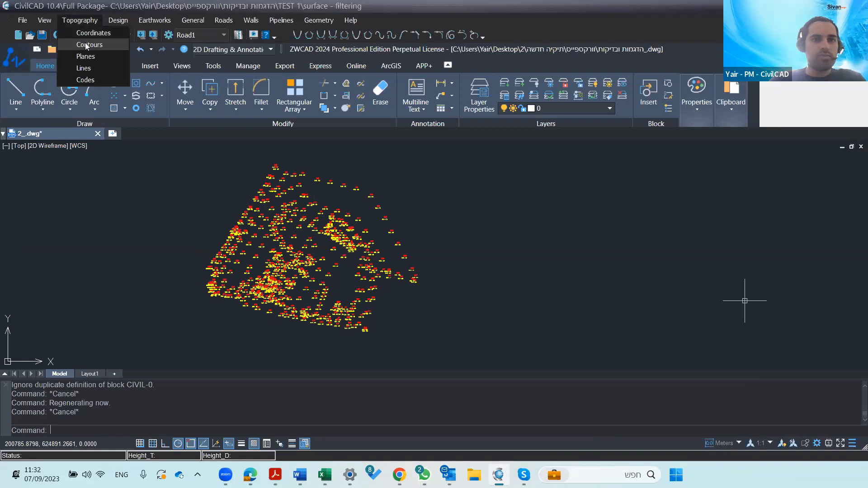
pyautogui.click(85, 44)
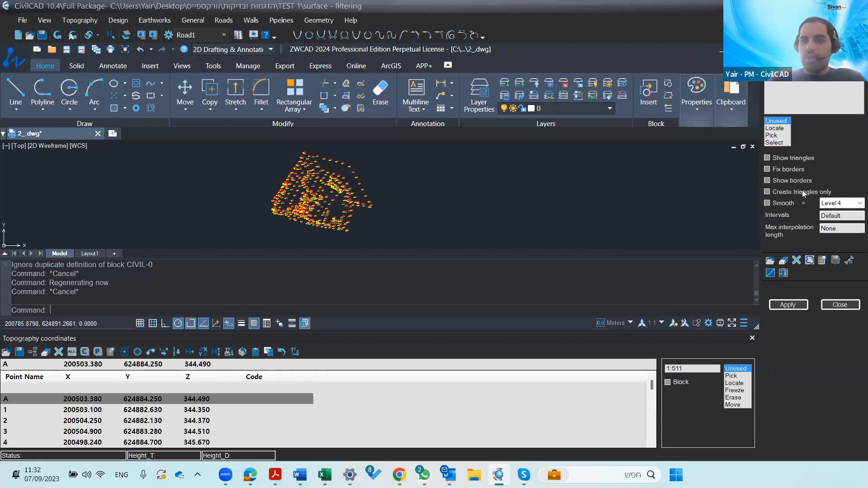
pyautogui.doubleClick(832, 215)
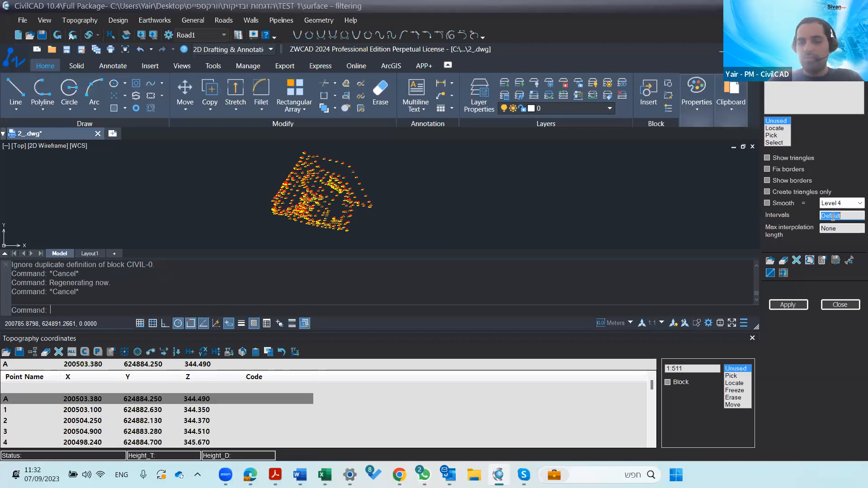
pyautogui.write('0.25')
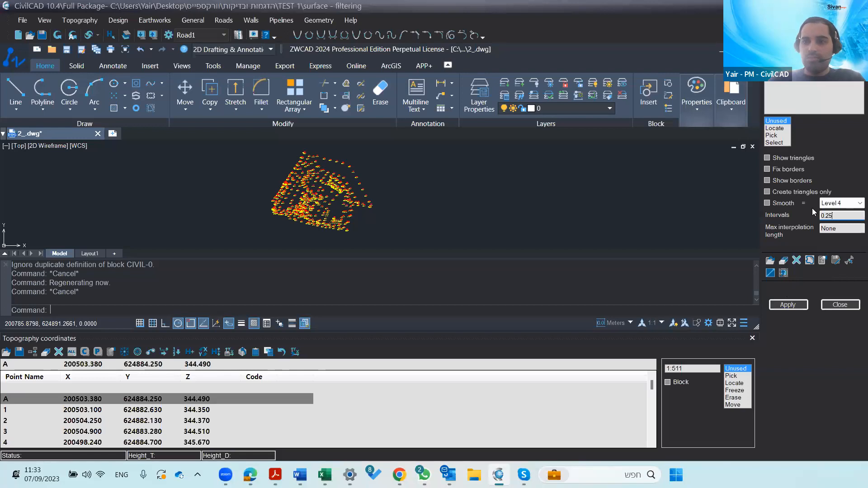
pyautogui.click(793, 307)
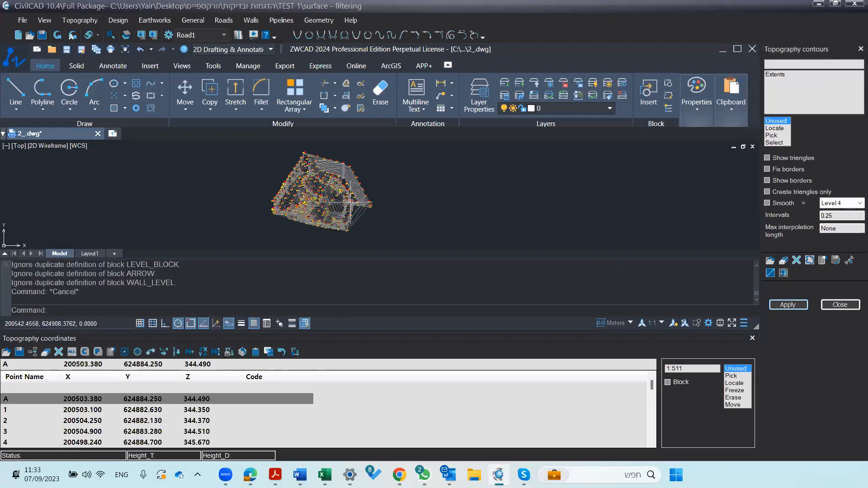
# Examine the generated contour lines across the site, especially along the outer edges of the point cloud
pyautogui.scroll(2, 319, 191)
pyautogui.scroll(3, 319, 191)
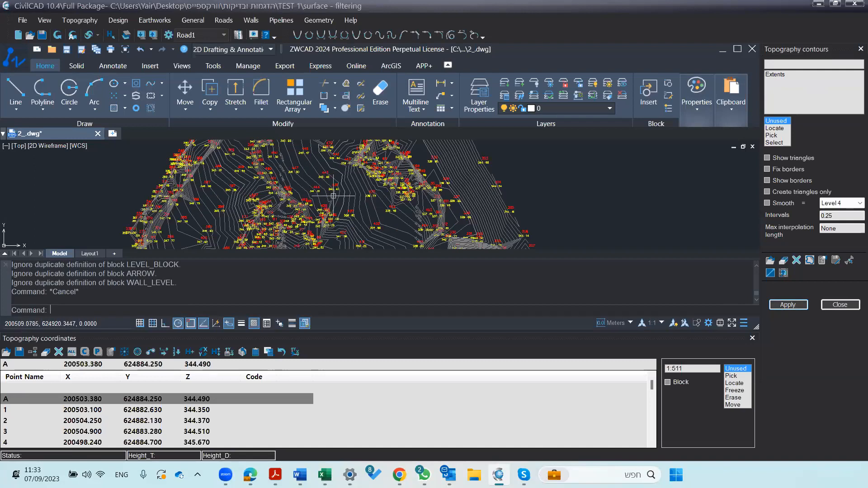
pyautogui.scroll(2, 437, 203)
pyautogui.scroll(2, 437, 203)
pyautogui.moveTo(383, 223); pyautogui.dragTo(361, 189, button='middle')
pyautogui.scroll(3, 361, 190)
pyautogui.scroll(-5, 336, 195)
pyautogui.scroll(-6, 335, 194)
pyautogui.moveTo(316, 195)
pyautogui.mouseDown(button='middle')
pyautogui.moveTo(354, 201)
pyautogui.moveTo(331, 171)
pyautogui.mouseUp(button='middle')
pyautogui.scroll(3, 368, 187)
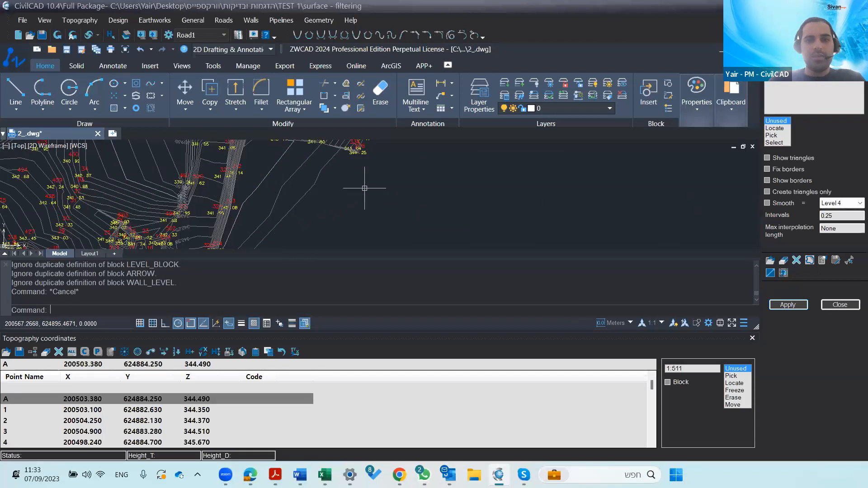
pyautogui.scroll(2, 295, 194)
pyautogui.scroll(-2, 296, 198)
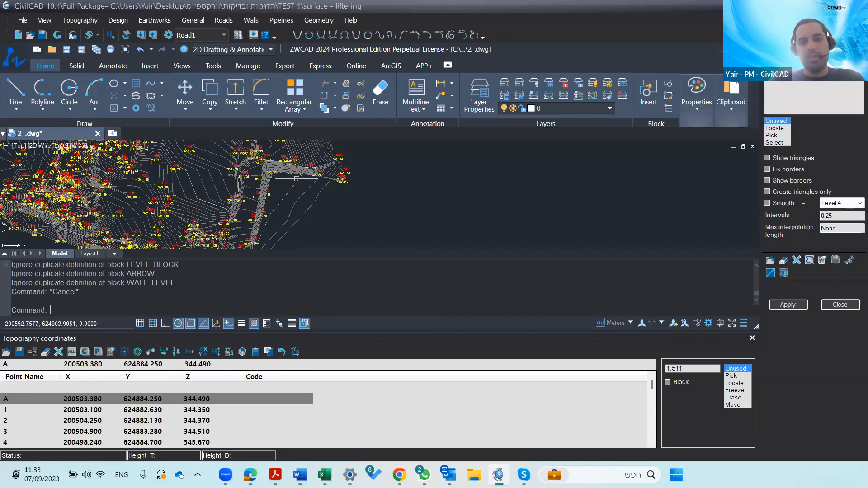
# Regenerate the contours with a maximum interpolation length of 40
pyautogui.scroll(5, 312, 179)
pyautogui.scroll(-5, 311, 179)
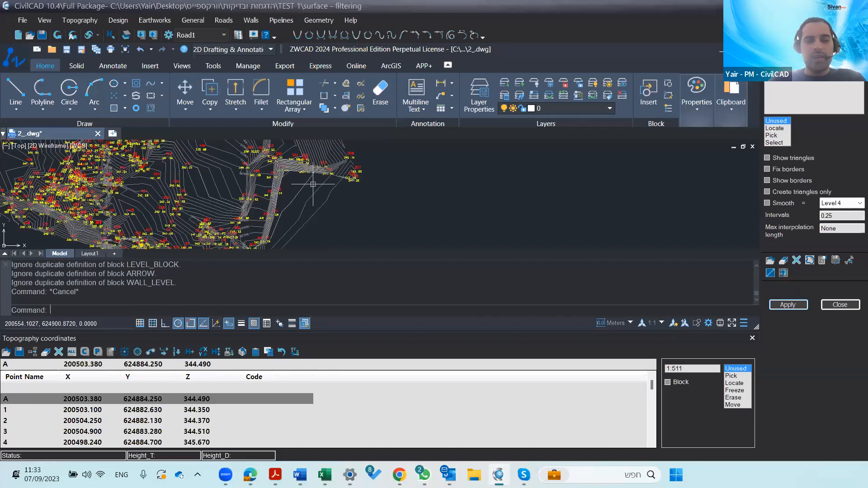
pyautogui.moveTo(319, 179); pyautogui.dragTo(353, 209, button='middle')
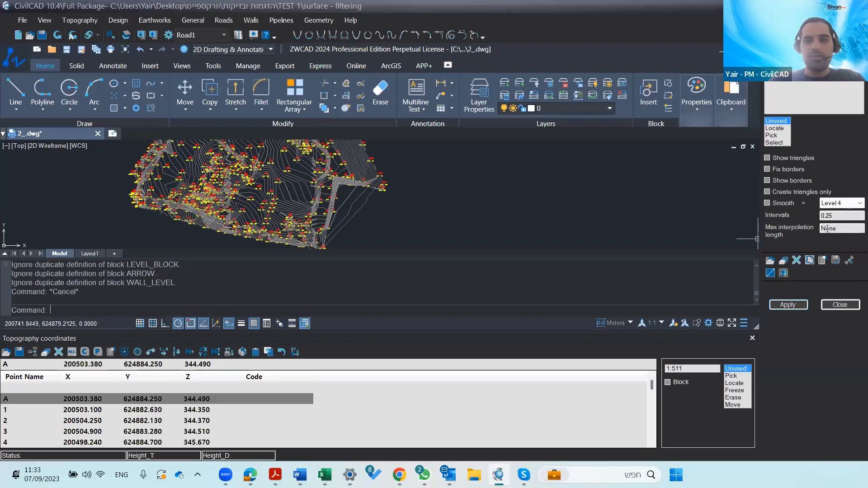
pyautogui.moveTo(386, 213); pyautogui.dragTo(395, 202, button='middle')
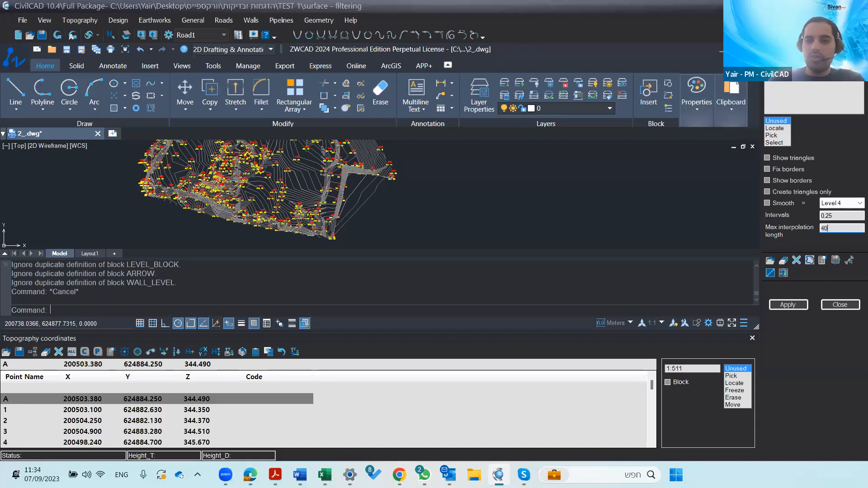
pyautogui.click(774, 307)
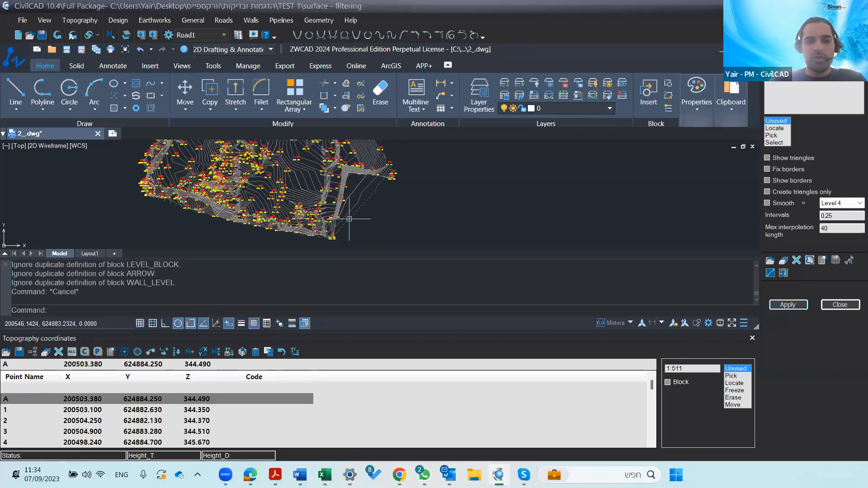
# Measure the distance between the two outer survey points spanned by the stray contours at the site's southeastern edge
pyautogui.write('di')
pyautogui.press('Return')
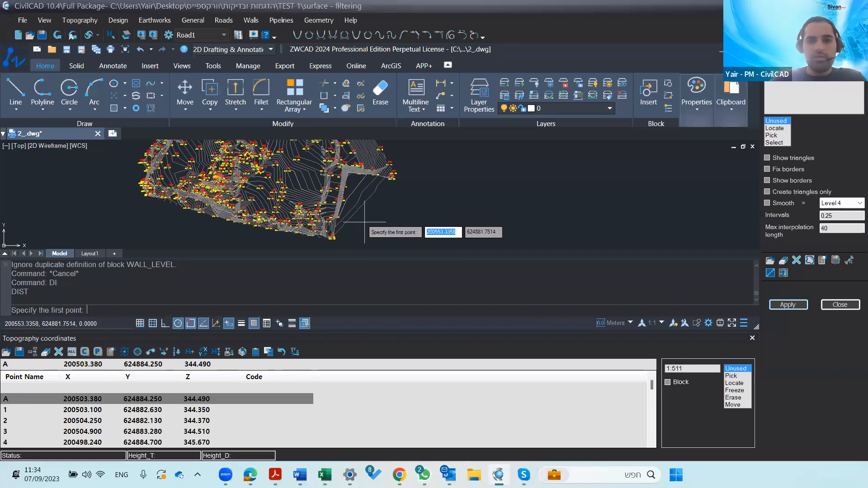
pyautogui.click(331, 236)
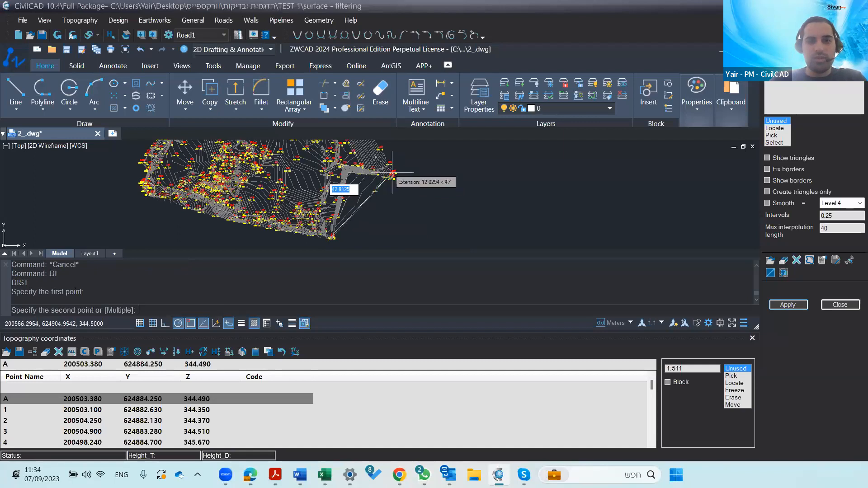
pyautogui.press('Escape')
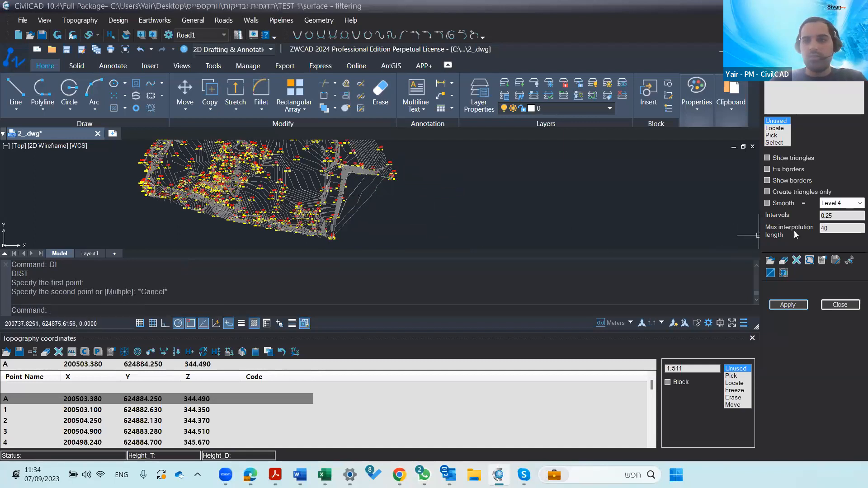
# Set the maximum interpolation length to 30, regenerate the contours and check the outer edges of the site
pyautogui.doubleClick(828, 227)
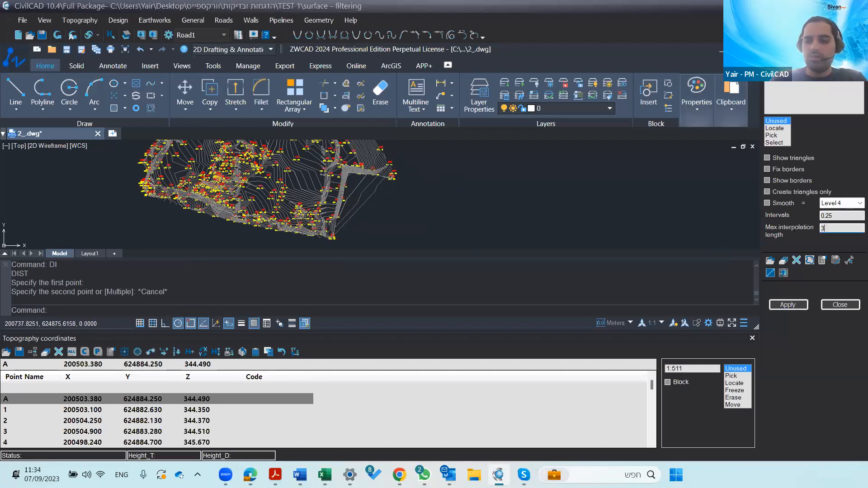
pyautogui.click(786, 303)
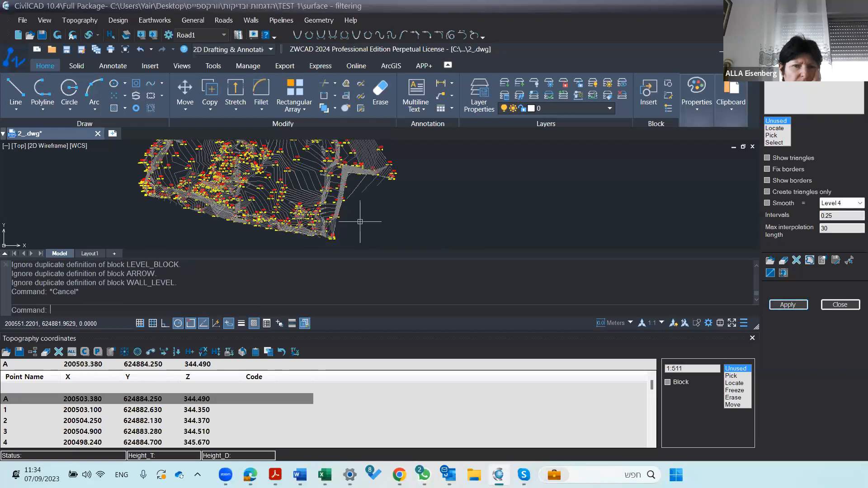
pyautogui.scroll(3, 361, 220)
pyautogui.scroll(-5, 360, 201)
pyautogui.keyDown('shift'); pyautogui.moveTo(296, 200); pyautogui.dragTo(264, 197, button='middle'); pyautogui.keyUp('shift')
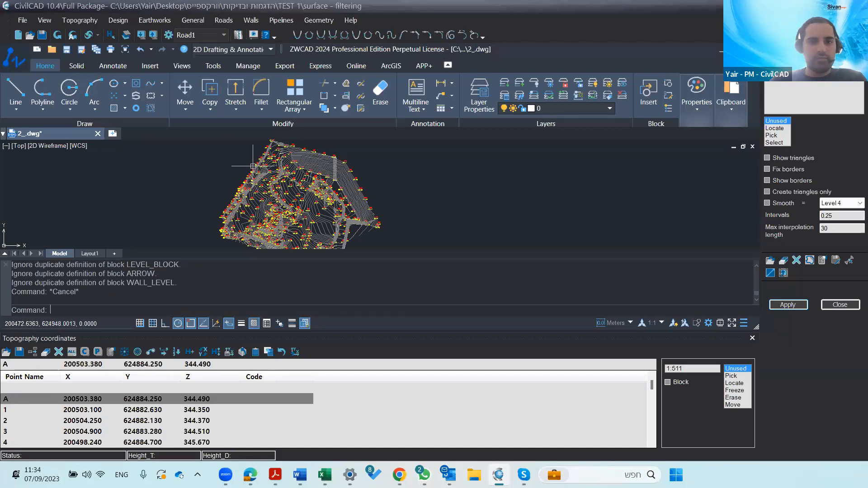
# Pick a closed four-point boundary around the northern part of the site for the contours
pyautogui.click(773, 136)
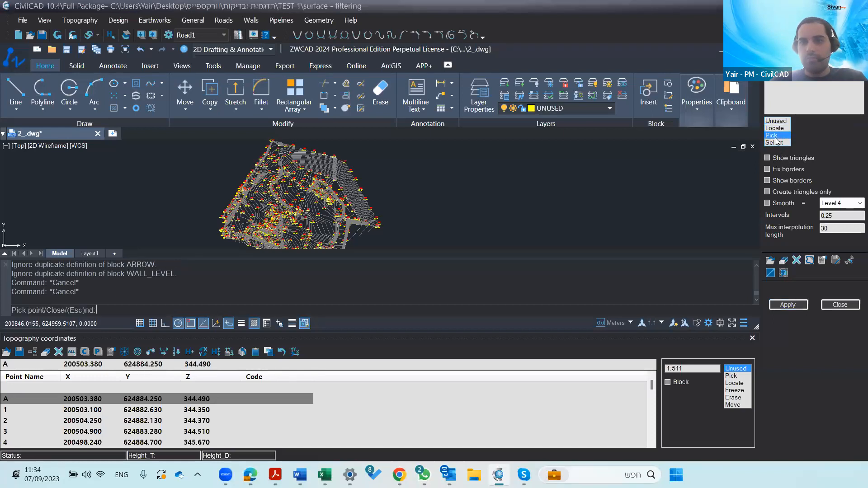
pyautogui.click(248, 183)
pyautogui.click(312, 208)
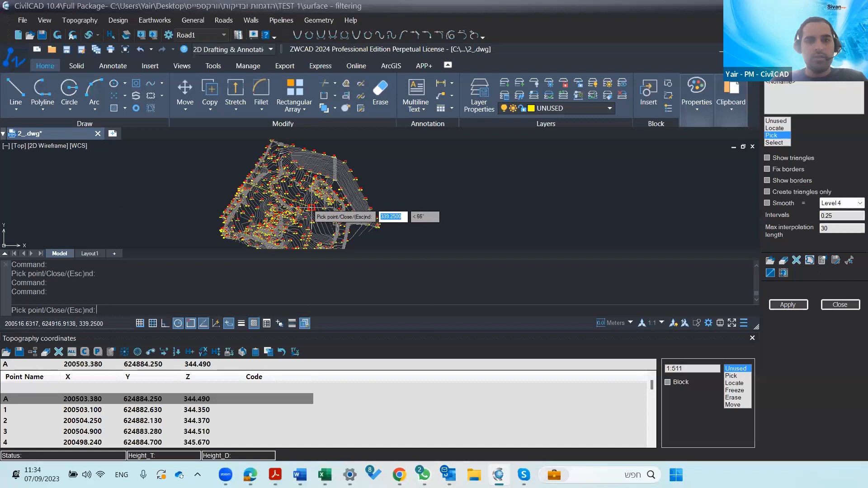
pyautogui.click(330, 164)
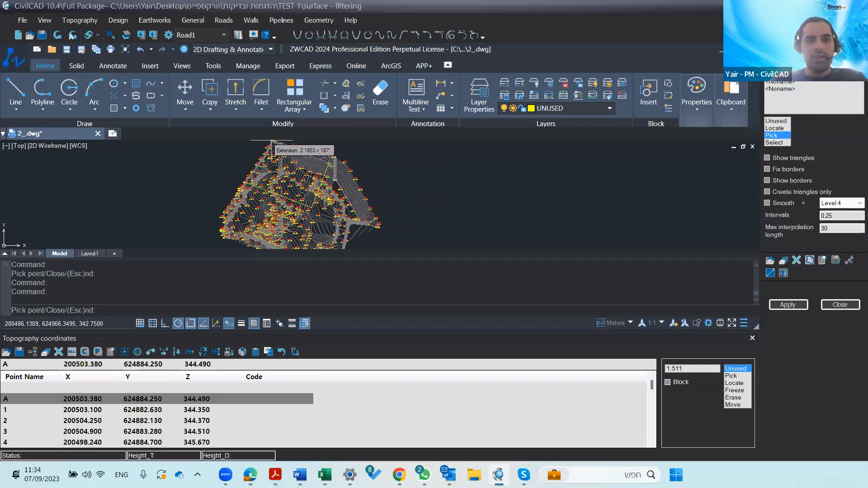
pyautogui.click(278, 148)
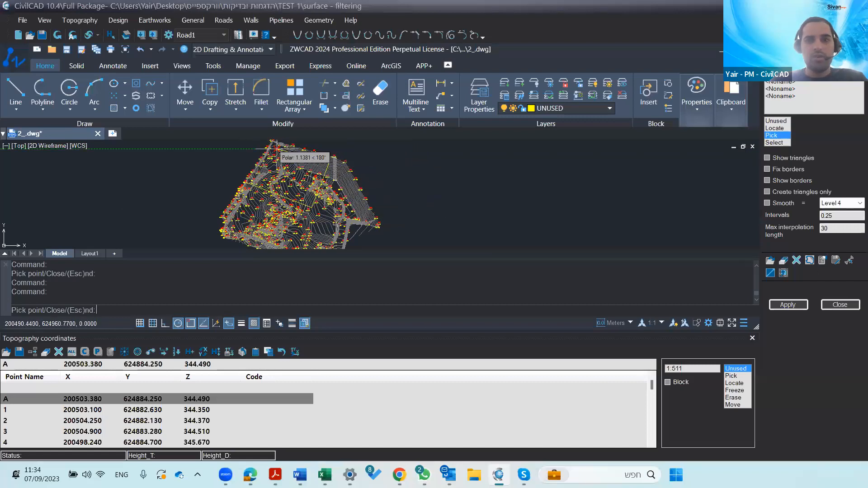
pyautogui.write('C')
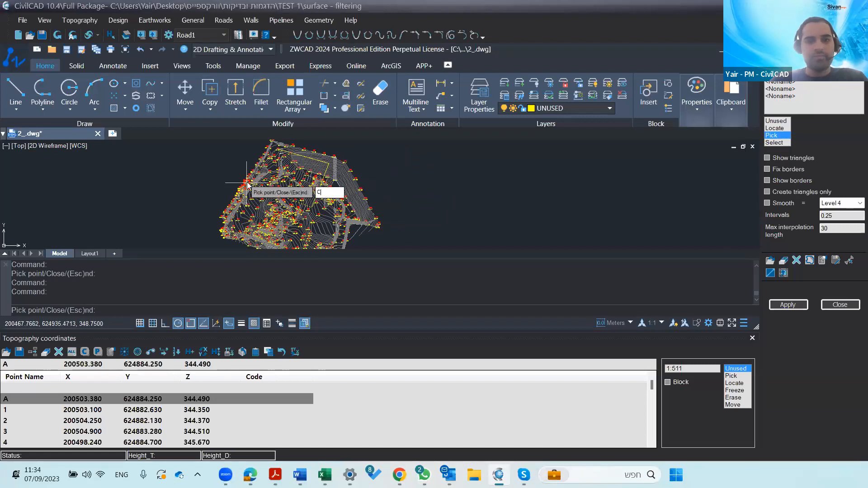
pyautogui.press('Return')
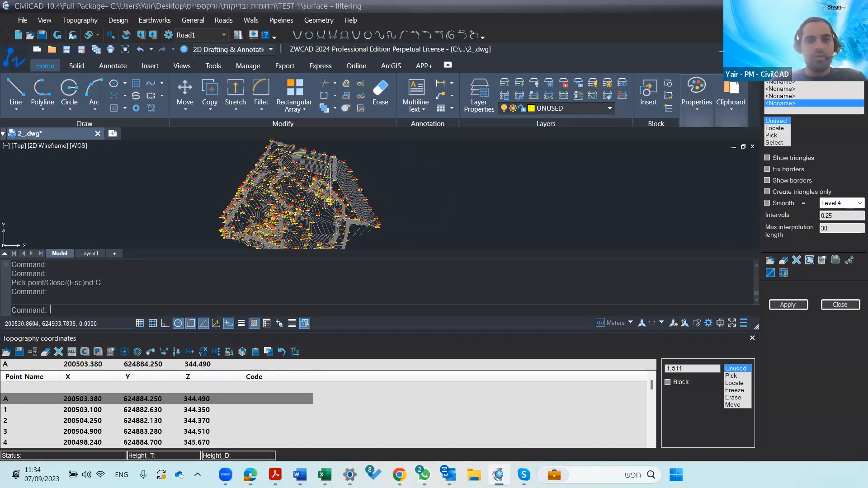
# Regenerate the contours within the picked boundary at an interval of 0.25
pyautogui.scroll(3, 323, 174)
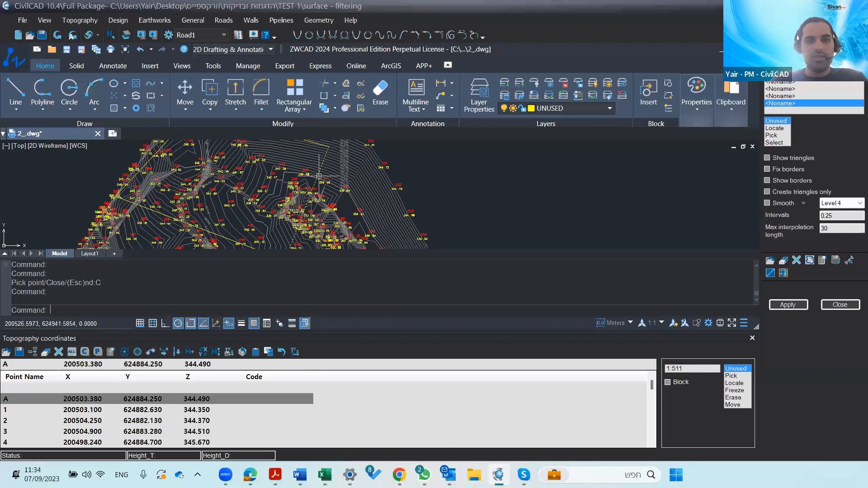
pyautogui.scroll(-2, 301, 193)
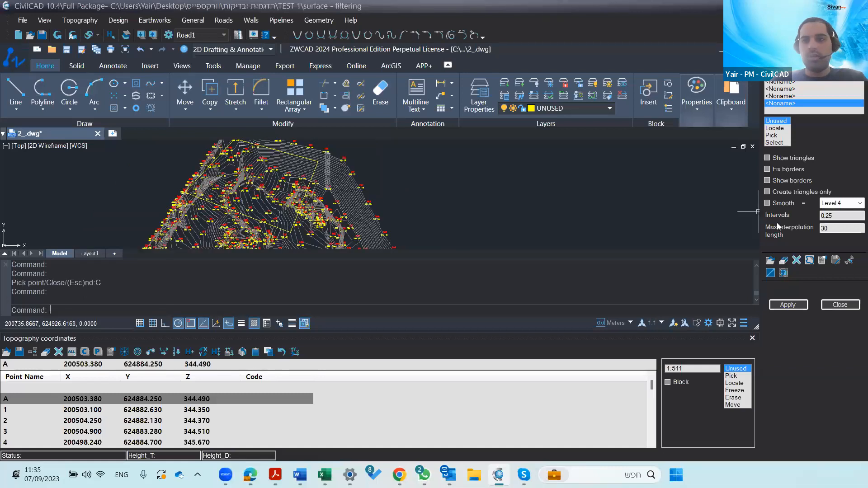
pyautogui.click(788, 304)
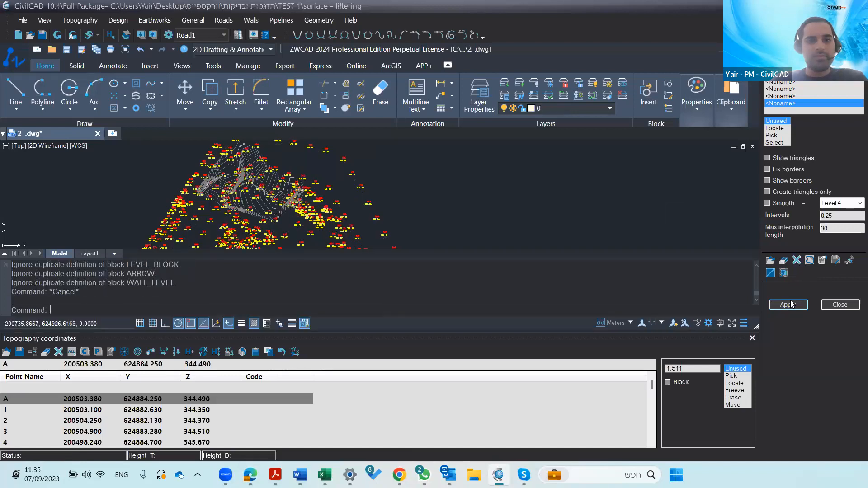
# Examine the bounded contours against the surrounding survey points
pyautogui.scroll(2, 249, 176)
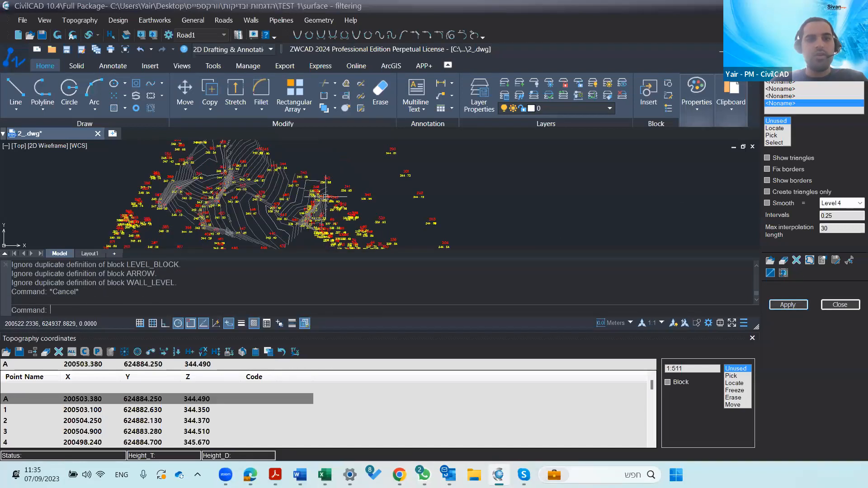
pyautogui.scroll(-2, 253, 210)
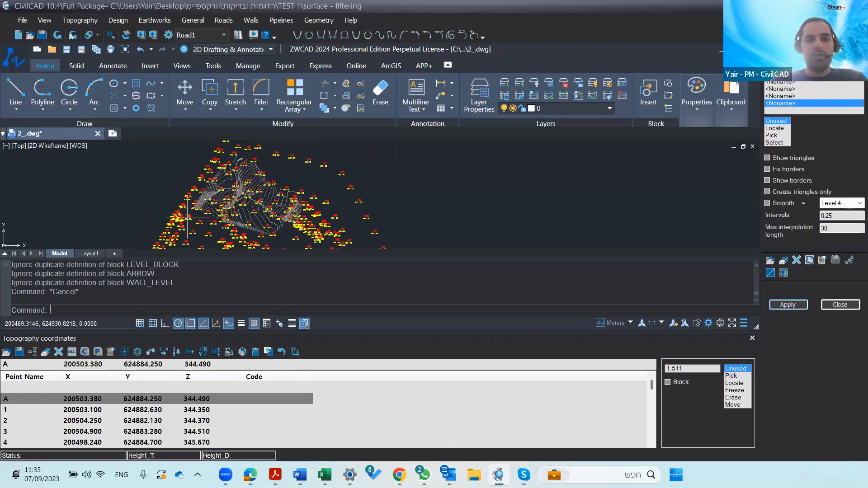
pyautogui.scroll(-2, 322, 224)
pyautogui.moveTo(322, 224); pyautogui.dragTo(322, 200, button='middle')
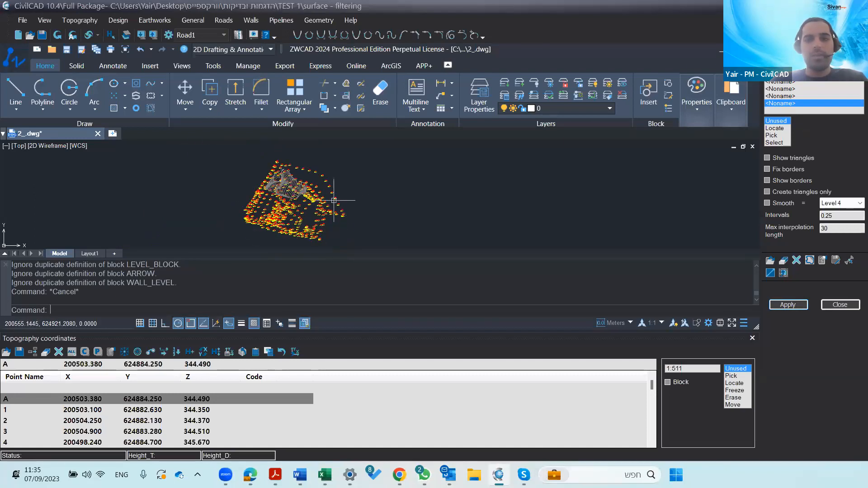
pyautogui.scroll(2, 334, 200)
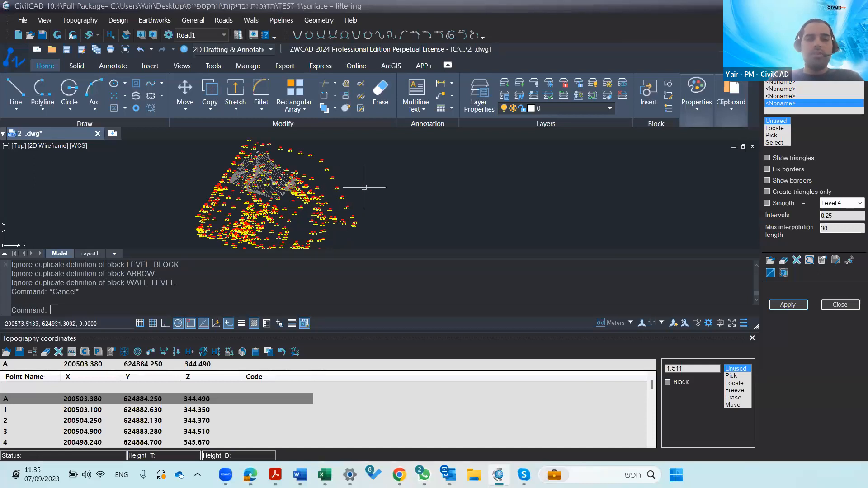
pyautogui.moveTo(360, 197); pyautogui.dragTo(381, 182, button='middle')
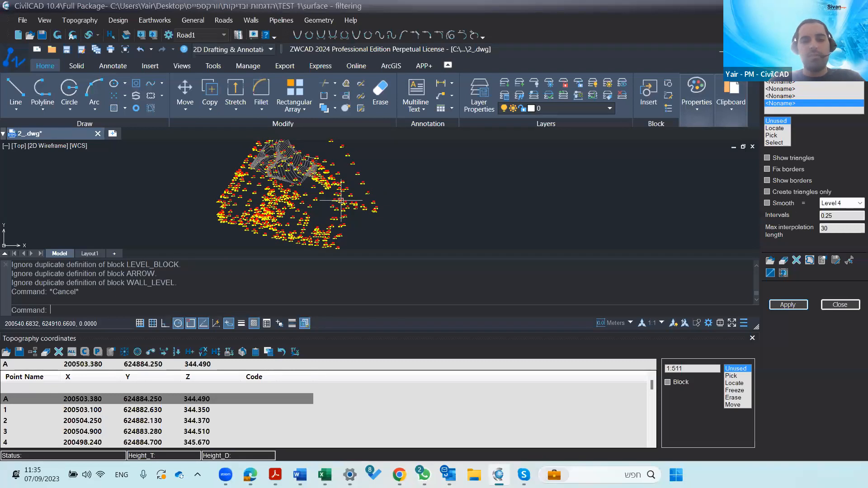
pyautogui.scroll(-2, 341, 201)
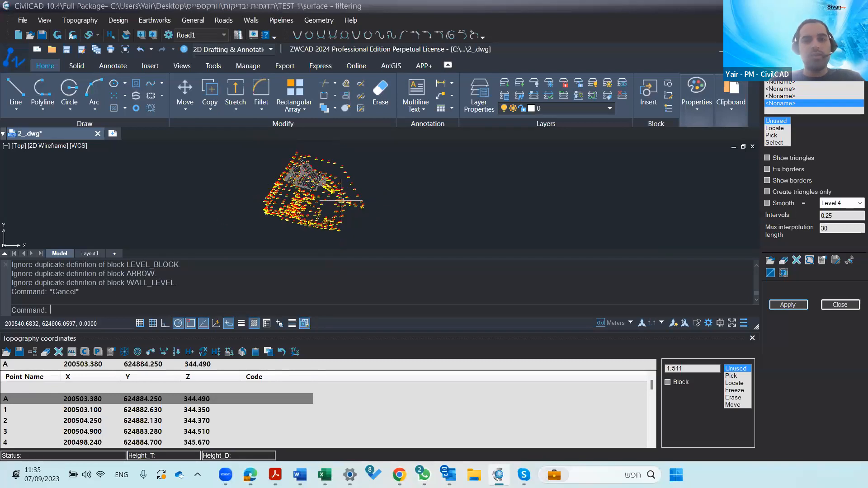
pyautogui.scroll(-3, 329, 213)
pyautogui.moveTo(329, 215); pyautogui.dragTo(295, 230, button='middle')
pyautogui.scroll(4, 333, 182)
pyautogui.scroll(5, 295, 229)
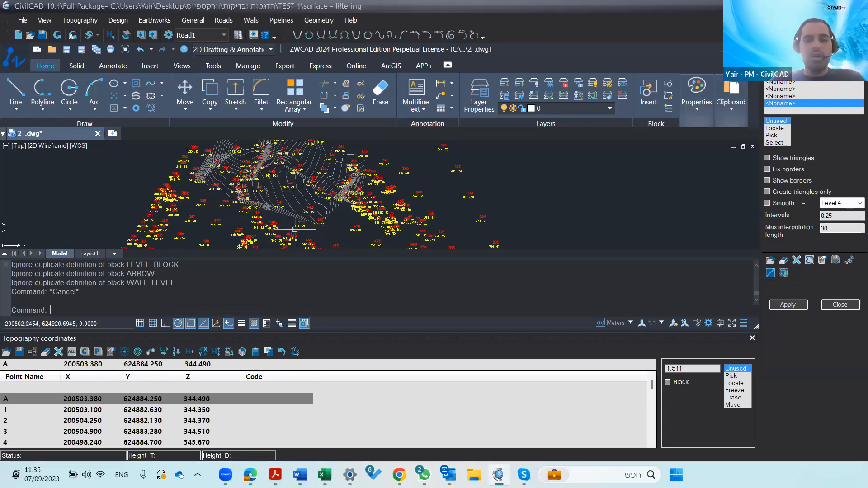
# Erase all the survey points and contours from the drawing
pyautogui.scroll(-4, 296, 224)
pyautogui.moveTo(297, 218); pyautogui.dragTo(275, 248, button='middle')
pyautogui.scroll(-8, 316, 181)
pyautogui.moveTo(367, 169); pyautogui.dragTo(331, 224, button='middle')
pyautogui.scroll(-2, 301, 194)
pyautogui.scroll(-2, 317, 178)
pyautogui.moveTo(316, 178); pyautogui.dragTo(334, 154, button='middle')
pyautogui.scroll(4, 329, 178)
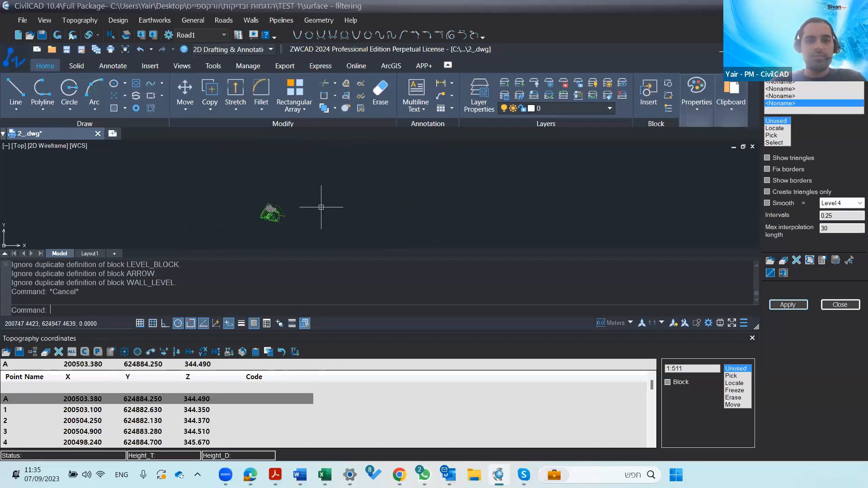
pyautogui.click(234, 186)
pyautogui.click(297, 239)
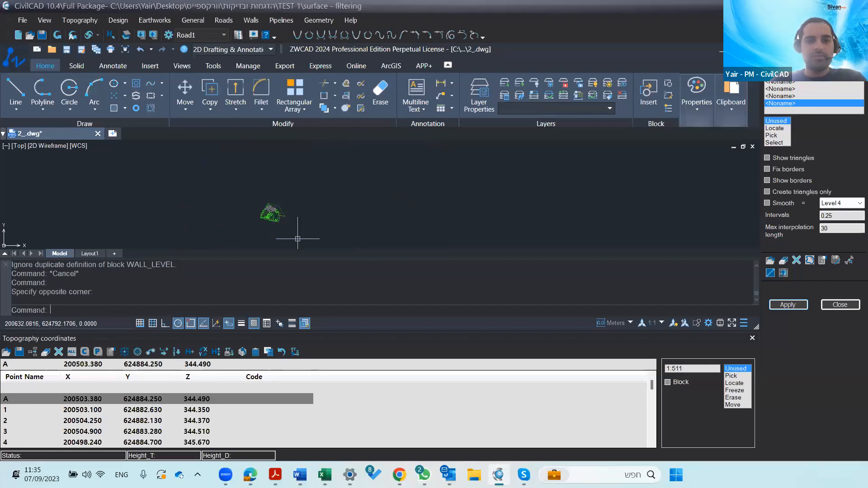
pyautogui.press('Delete')
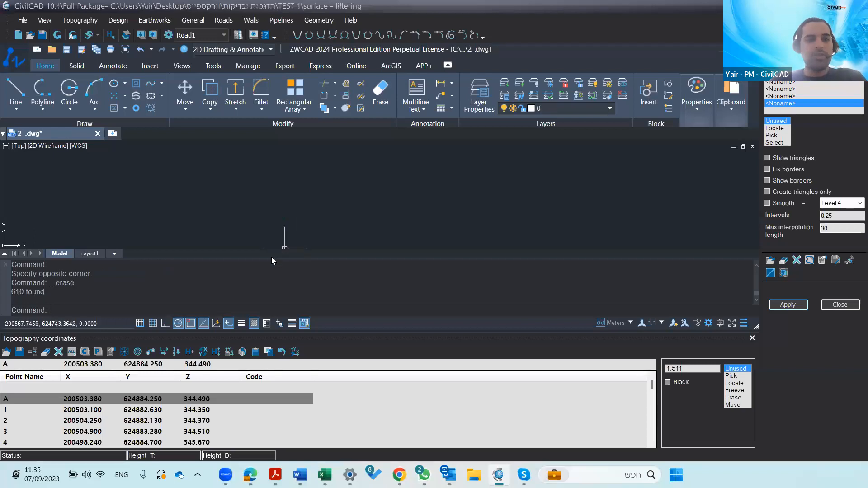
# Erase all coordinates from the Topography coordinates table and close the contour tool
pyautogui.click(58, 353)
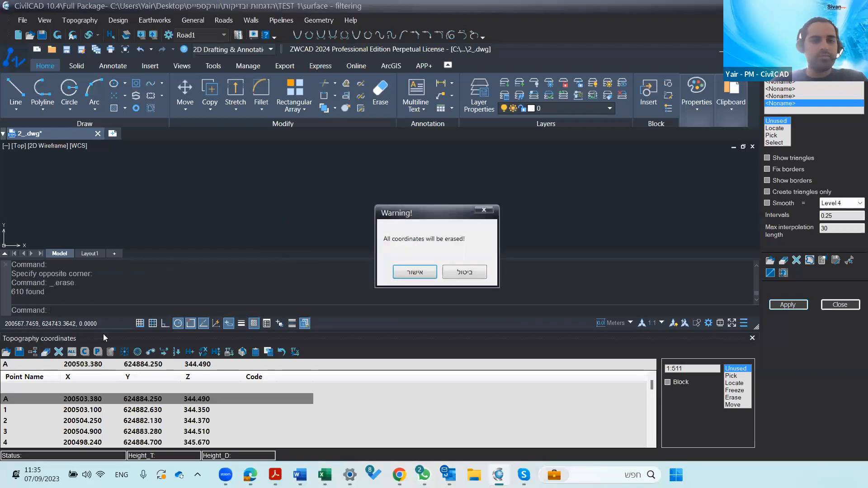
pyautogui.click(407, 272)
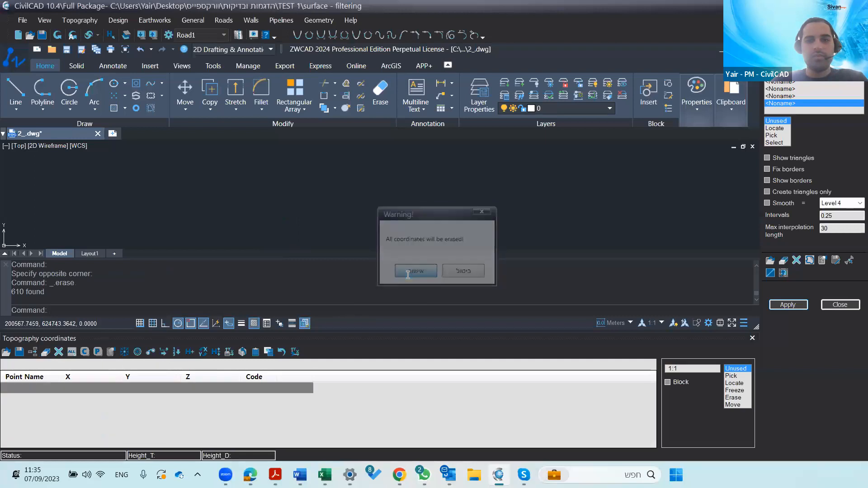
pyautogui.click(839, 306)
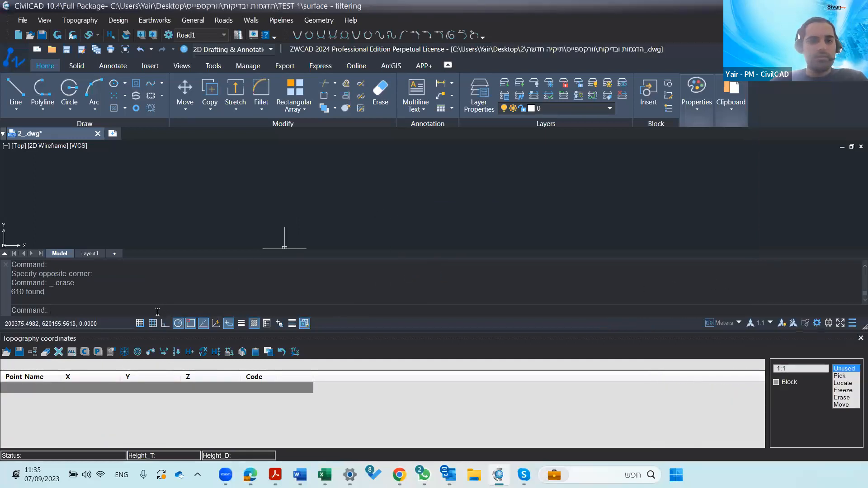
# Zoom to the drawing's extents and try to reopen 2_.dwg from the recent documents
pyautogui.write('Z')
pyautogui.press('Return')
pyautogui.write('E')
pyautogui.press('Return')
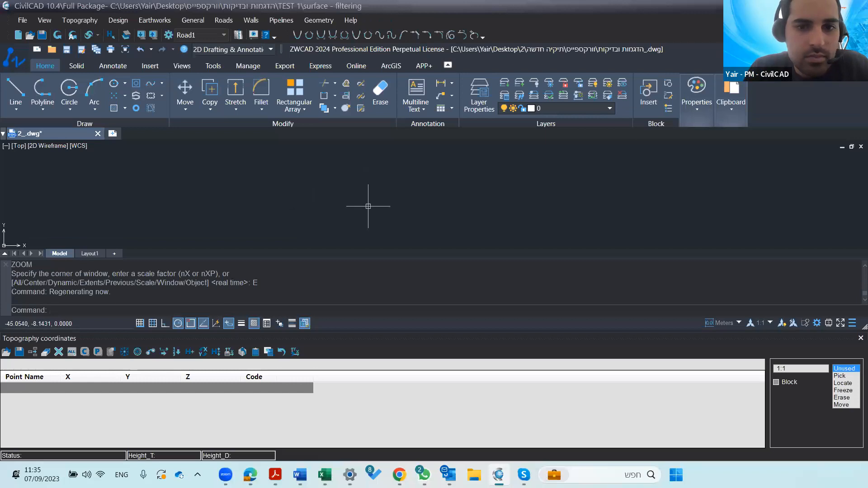
pyautogui.click(8, 64)
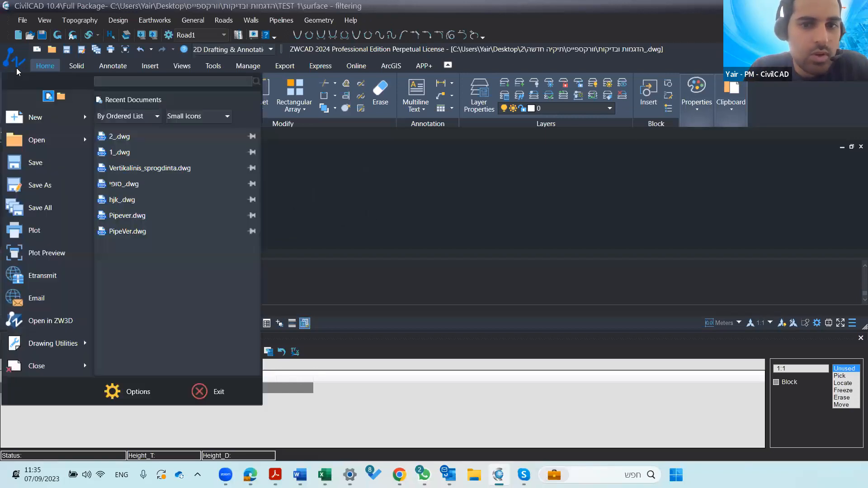
pyautogui.click(143, 137)
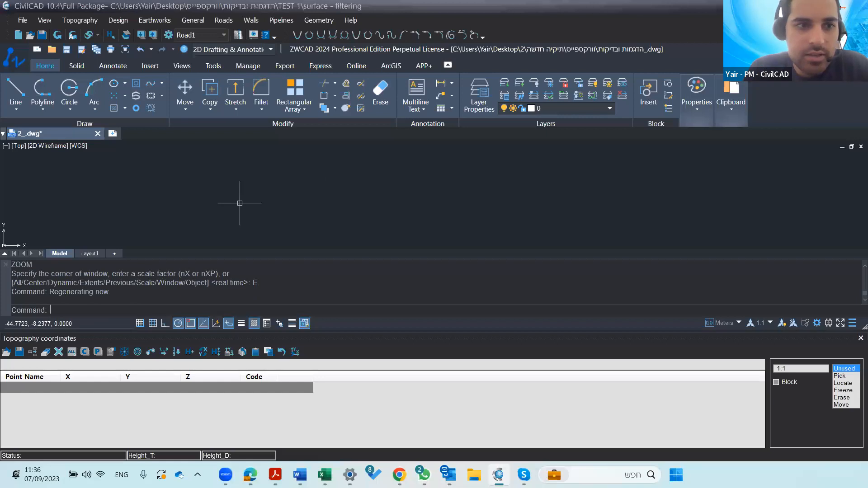
# Reopen 2_.dwg, discarding the unsaved changes to the current drawing
pyautogui.click(15, 62)
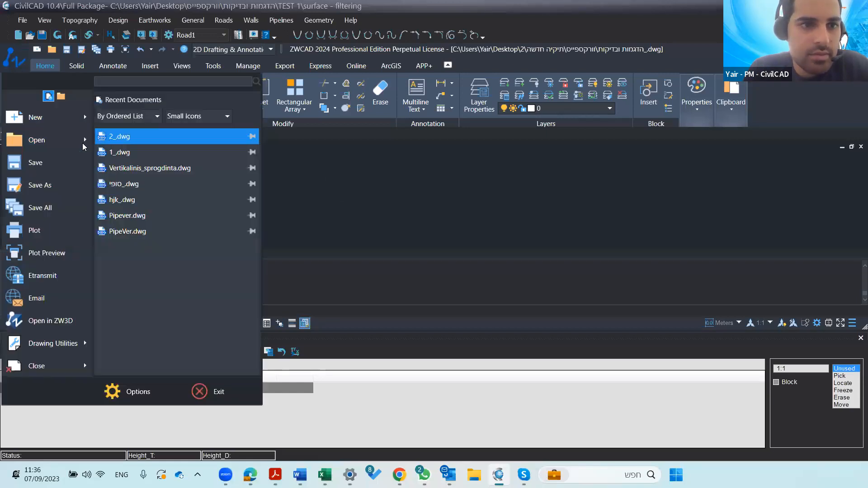
pyautogui.click(61, 141)
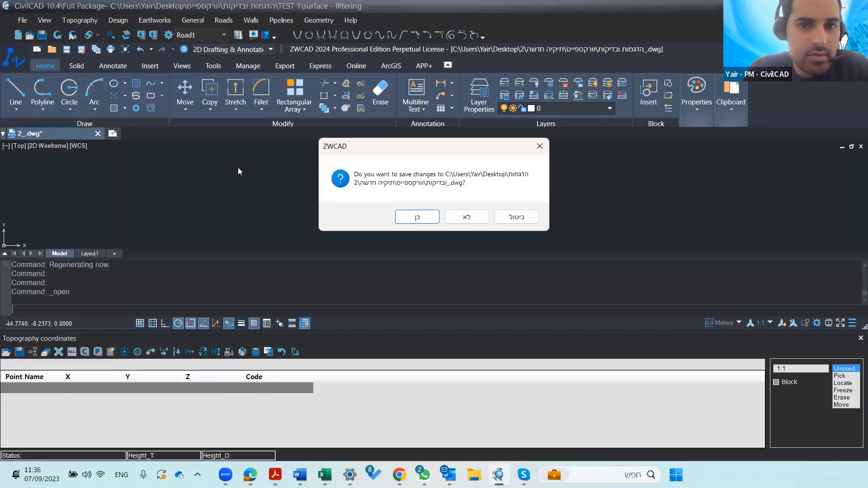
pyautogui.click(469, 221)
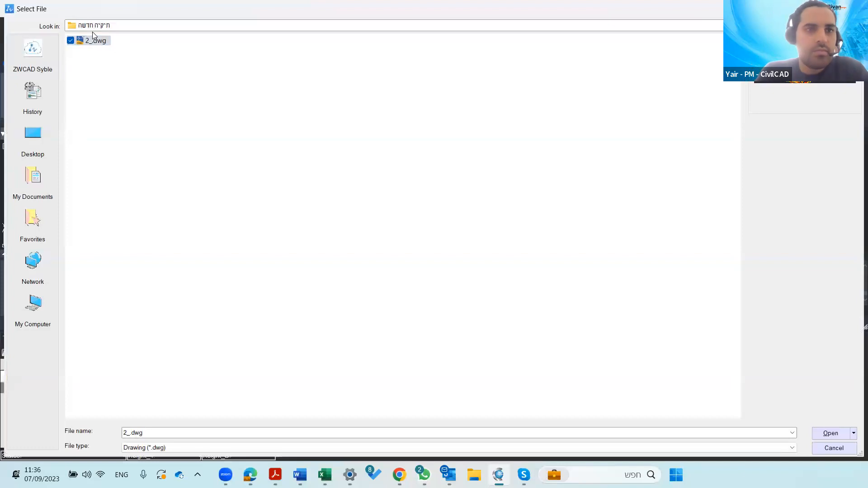
pyautogui.doubleClick(96, 40)
# Search the reopened drawing for its contour lines
pyautogui.scroll(-5, 317, 225)
pyautogui.scroll(-4, 331, 179)
pyautogui.moveTo(315, 225); pyautogui.dragTo(329, 163, button='middle')
pyautogui.moveTo(329, 177); pyautogui.dragTo(190, 295, button='middle')
pyautogui.scroll(-4, 246, 209)
pyautogui.scroll(-2, 319, 198)
pyautogui.scroll(-3, 335, 205)
pyautogui.moveTo(339, 208); pyautogui.dragTo(357, 189, button='middle')
pyautogui.scroll(-2, 398, 155)
pyautogui.moveTo(399, 155); pyautogui.dragTo(397, 151, button='middle')
pyautogui.moveTo(368, 182); pyautogui.dragTo(289, 224, button='middle')
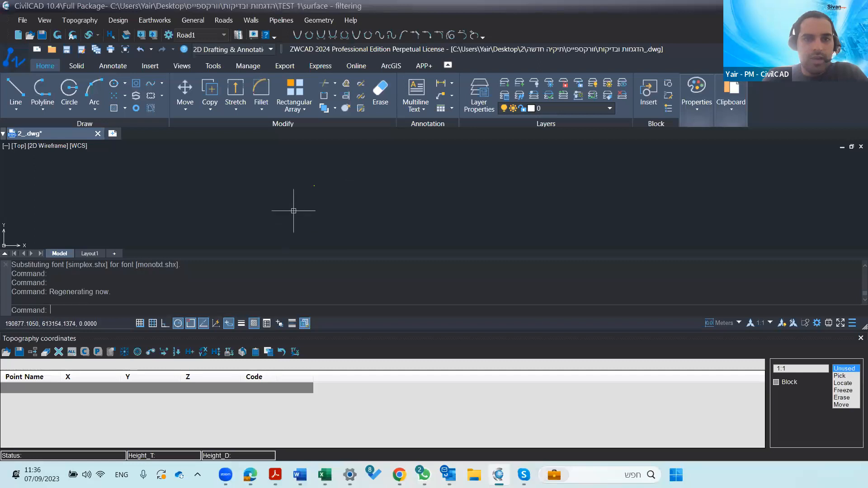
pyautogui.scroll(5, 341, 202)
pyautogui.scroll(2, 276, 214)
pyautogui.moveTo(254, 184)
pyautogui.mouseDown(button='middle')
pyautogui.moveTo(280, 200)
pyautogui.moveTo(246, 222)
pyautogui.mouseUp(button='middle')
pyautogui.scroll(3, 205, 165)
# Zoom to the drawing's extents and enlarge the contour lines for a closer look
pyautogui.write('Z')
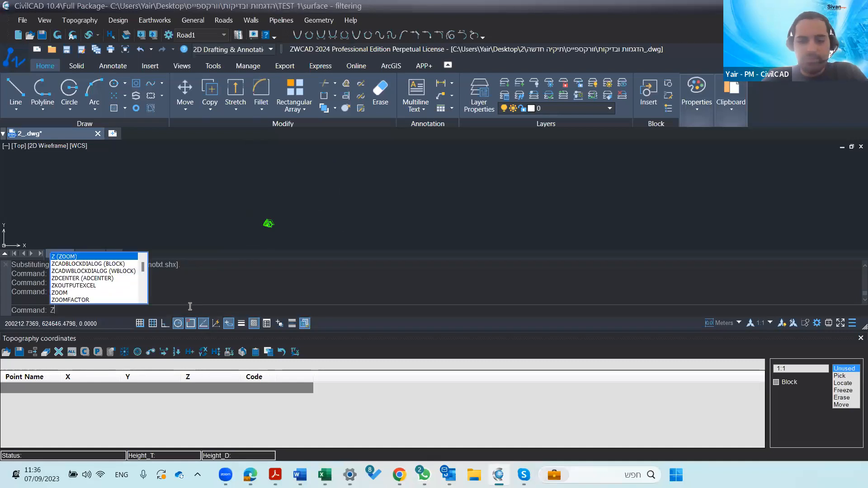
pyautogui.press('Return')
pyautogui.write('E')
pyautogui.press('Return')
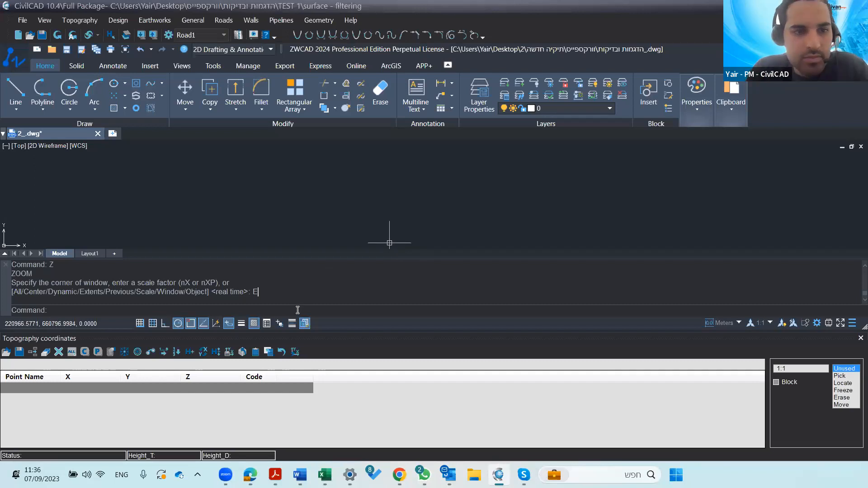
pyautogui.write('z')
pyautogui.press('Return')
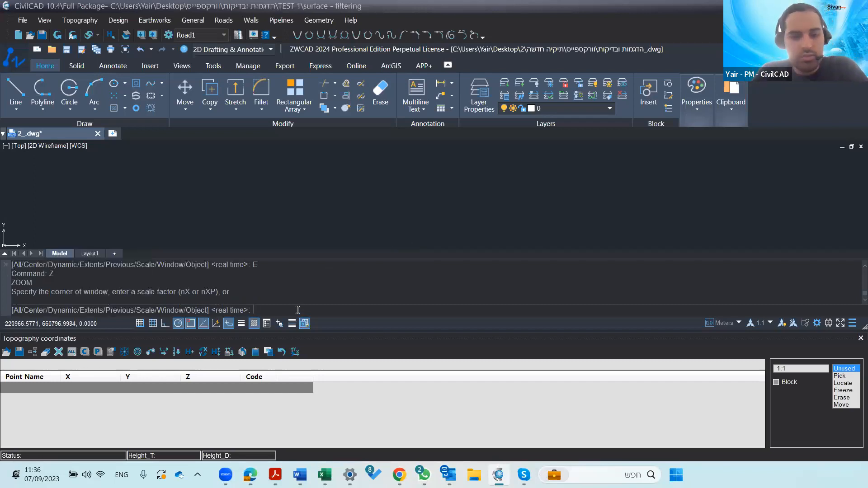
pyautogui.press('Return')
pyautogui.press('Return')
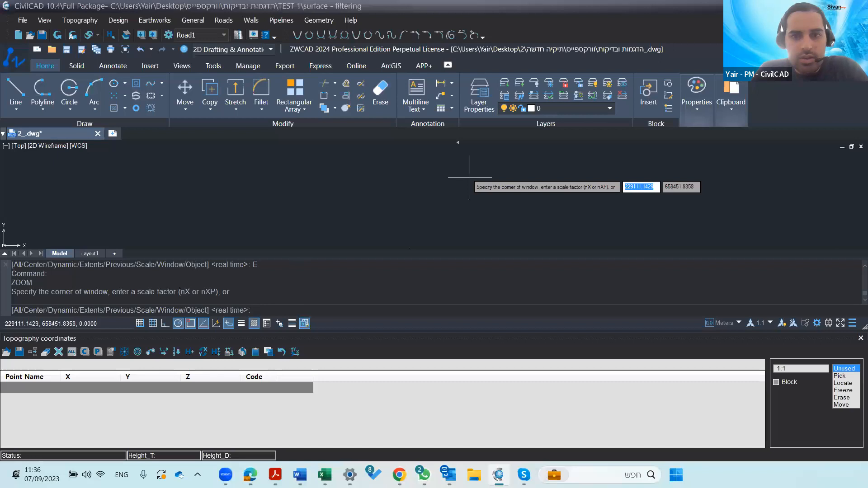
pyautogui.scroll(3, 457, 163)
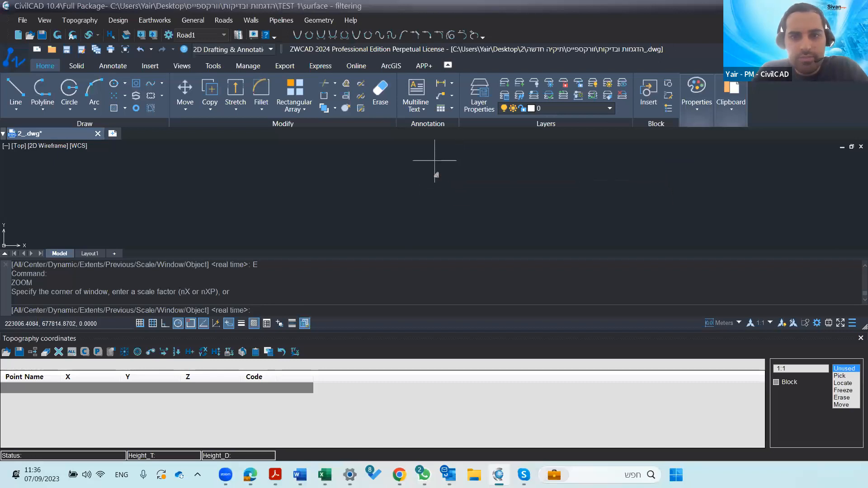
pyautogui.scroll(4, 446, 203)
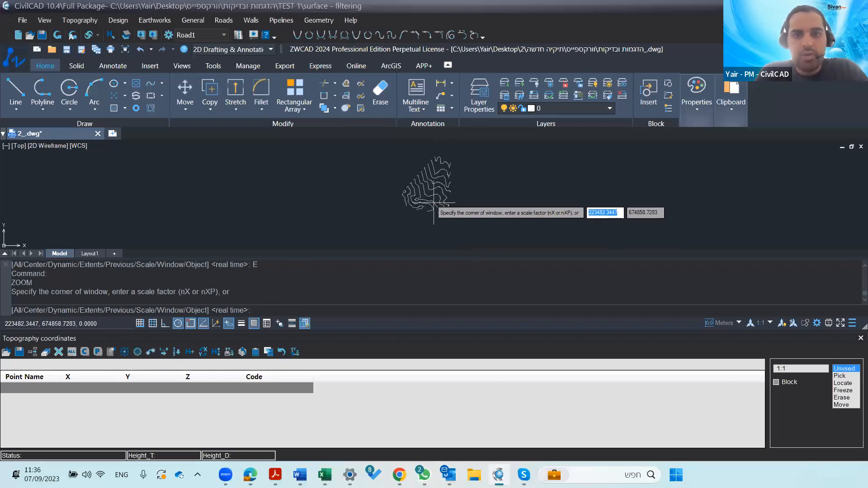
pyautogui.scroll(3, 416, 194)
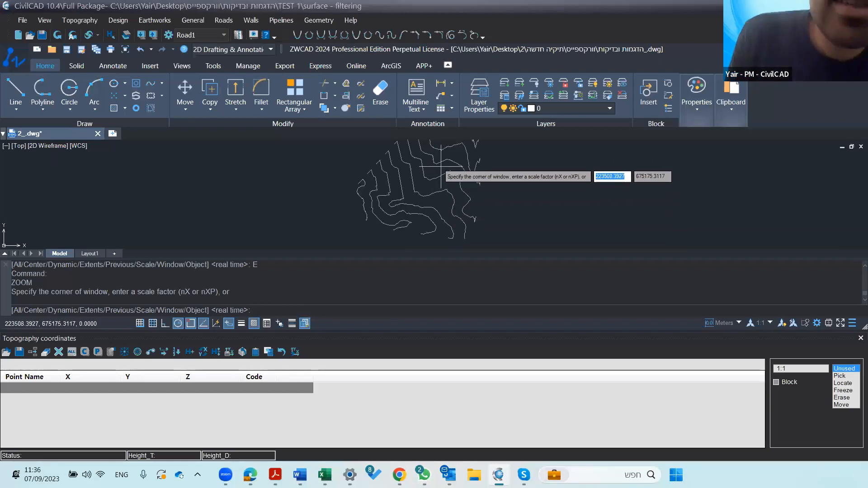
pyautogui.middleClick(378, 214)
pyautogui.middleClick(378, 213)
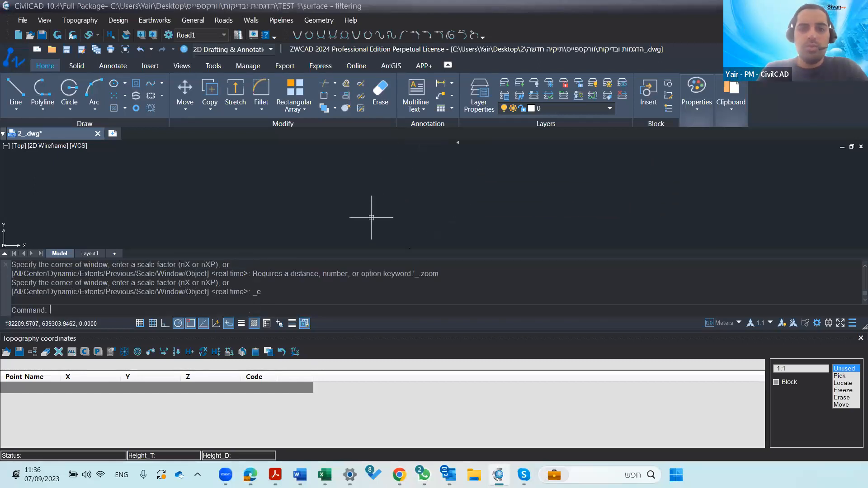
pyautogui.scroll(5, 414, 188)
pyautogui.scroll(7, 421, 162)
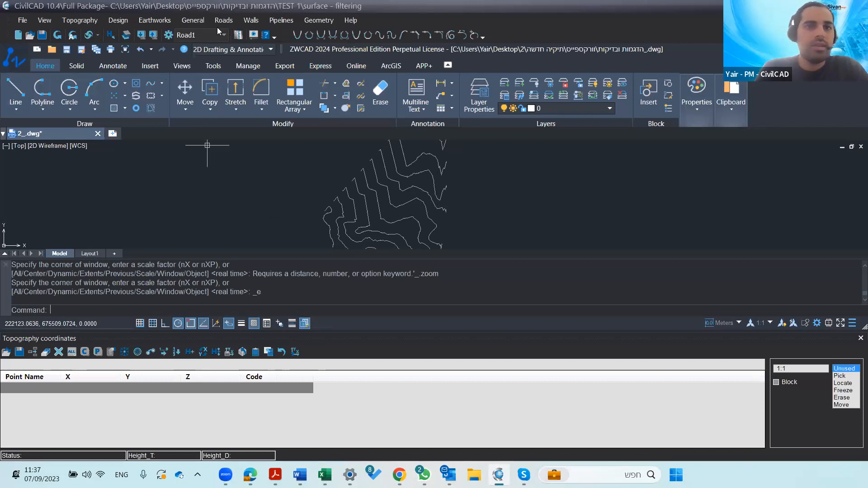
# Open Filtering and select a sample entity among the contours to take its C-TOPO-MAJR layer and Text entity type as the filter
pyautogui.click(194, 21)
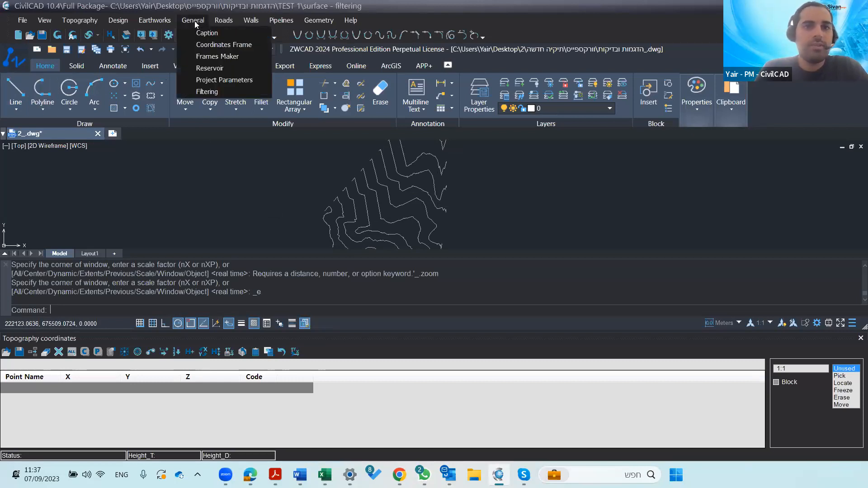
pyautogui.click(194, 89)
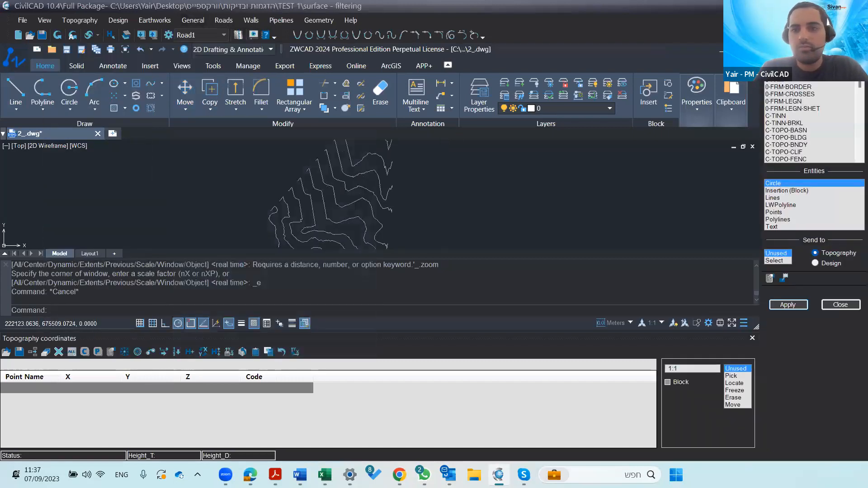
pyautogui.click(776, 260)
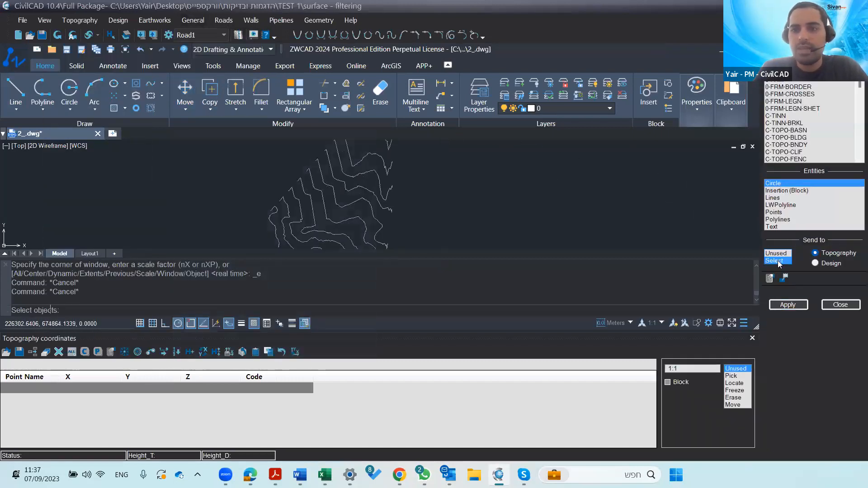
pyautogui.click(363, 188)
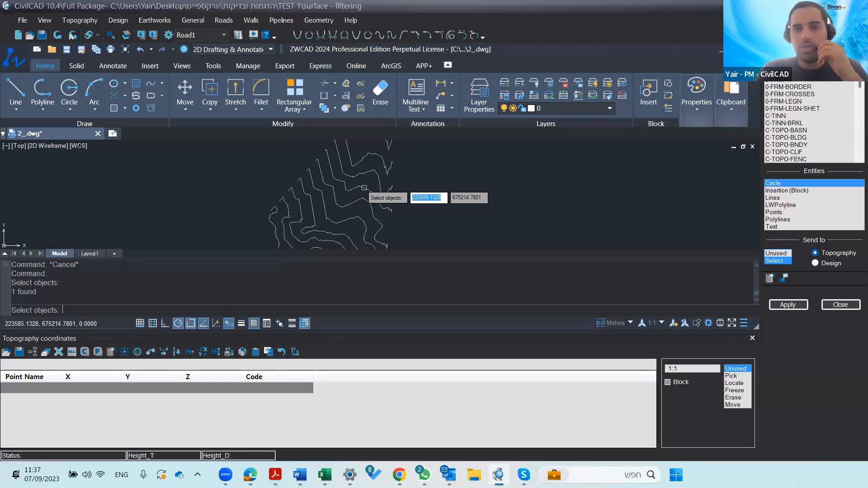
pyautogui.press('Return')
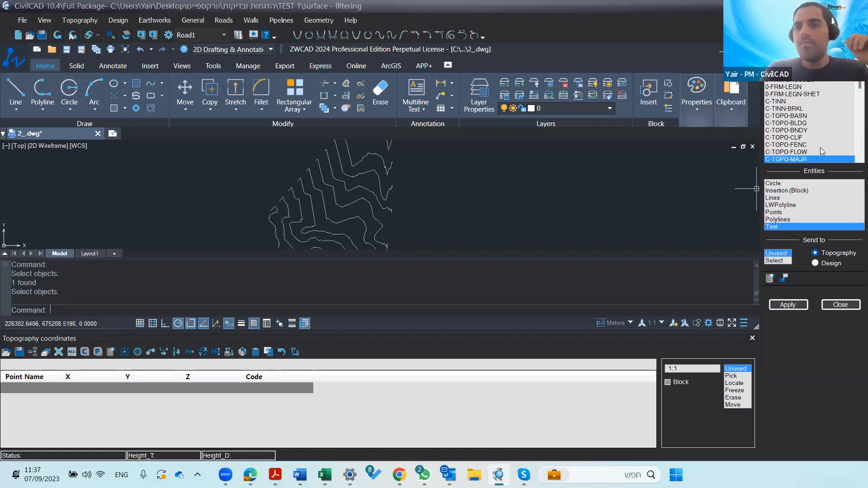
# Add layers C-TOPO-MINR1 through C-TOPO-MINR4 to the filter and send the text entities to the Topography coordinates
pyautogui.scroll(-4, 855, 159)
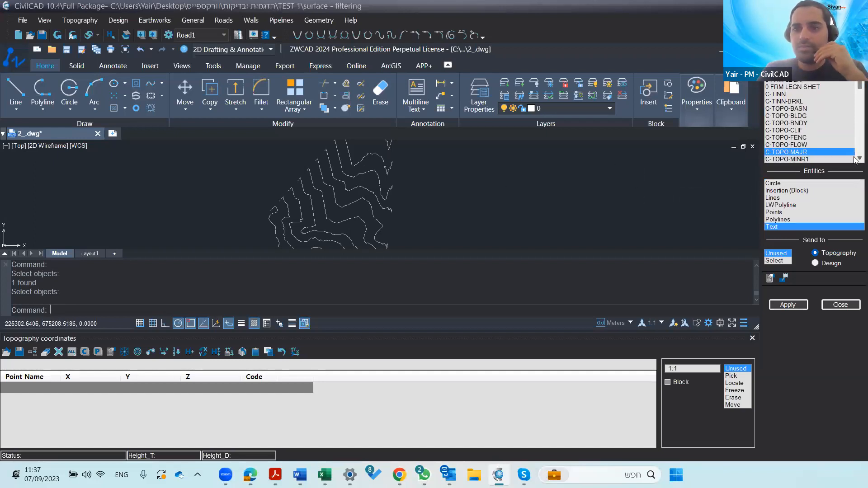
pyautogui.scroll(-3, 855, 159)
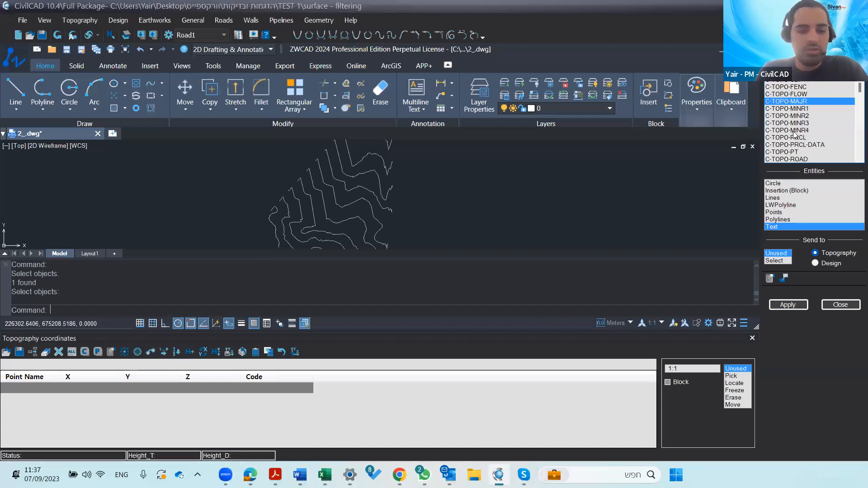
pyautogui.keyDown('shift'); pyautogui.click(808, 130); pyautogui.keyUp('shift')
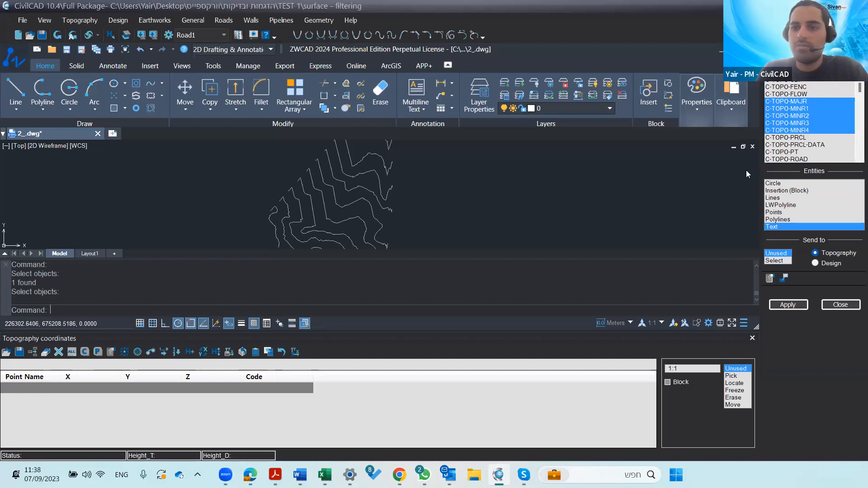
pyautogui.click(786, 306)
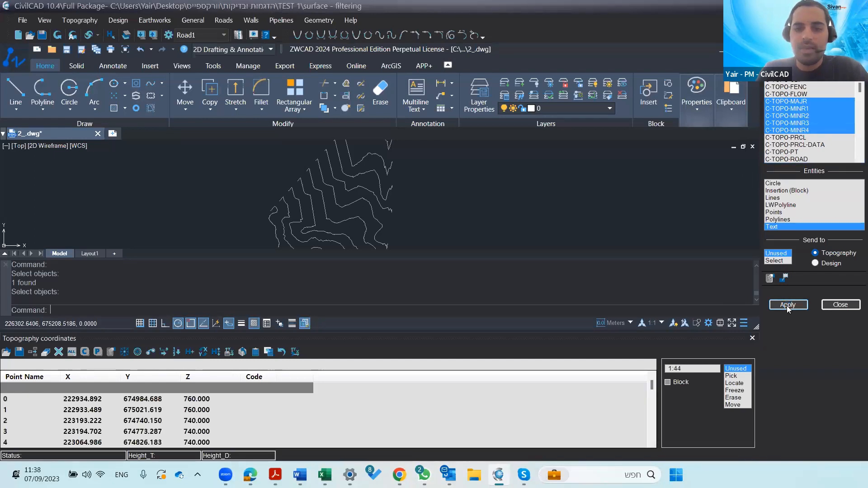
pyautogui.scroll(-12, 181, 421)
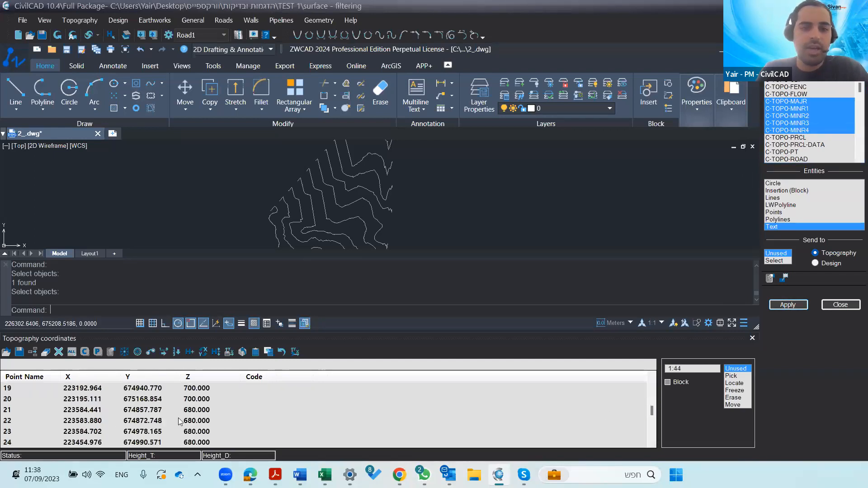
pyautogui.scroll(12, 182, 420)
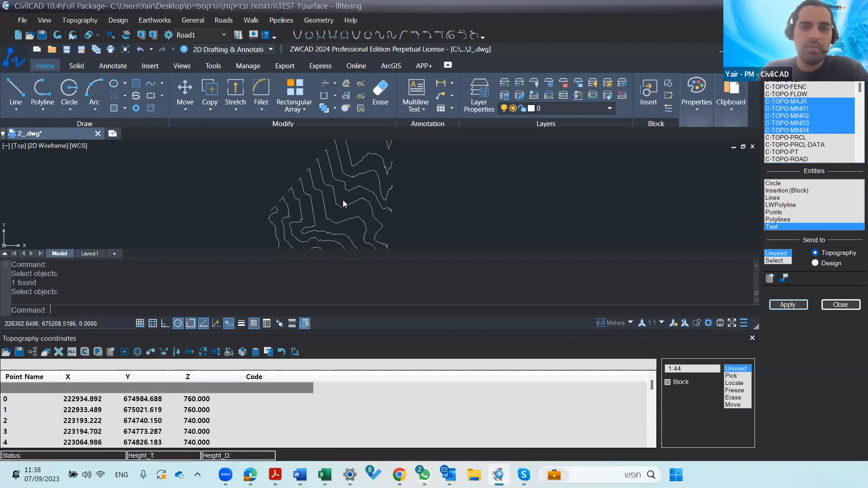
# Close the Filtering tool and redraw the topography points in the drawing
pyautogui.moveTo(340, 216)
pyautogui.mouseDown(button='middle')
pyautogui.moveTo(353, 182)
pyautogui.moveTo(310, 210)
pyautogui.mouseUp(button='middle')
pyautogui.scroll(5, 291, 187)
pyautogui.scroll(-5, 312, 196)
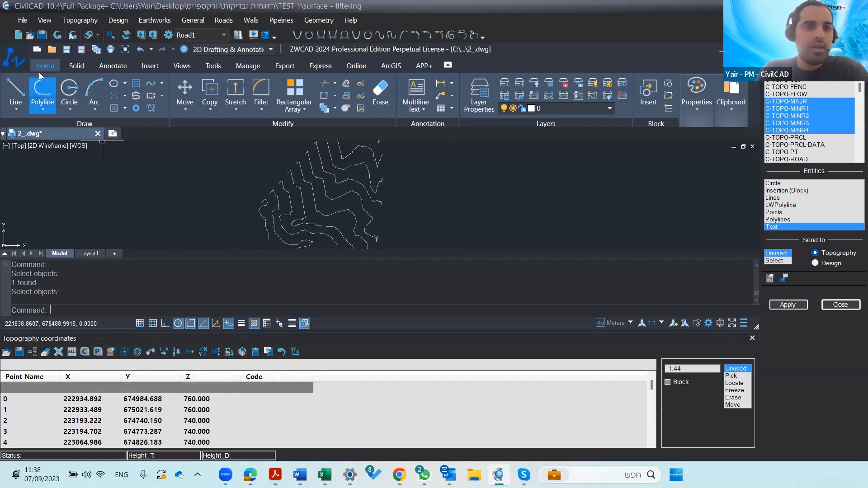
pyautogui.click(841, 306)
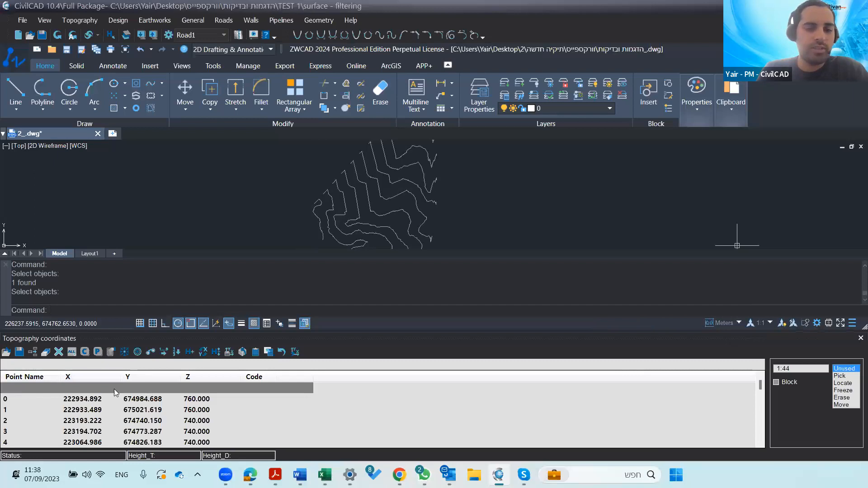
pyautogui.click(56, 36)
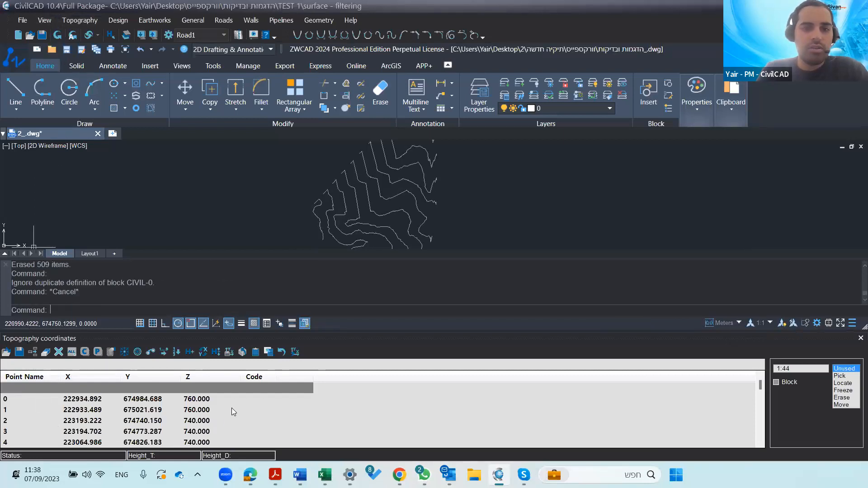
# Insert an empty row above point 2 in the Topography coordinates table and redraw the points
pyautogui.click(179, 419)
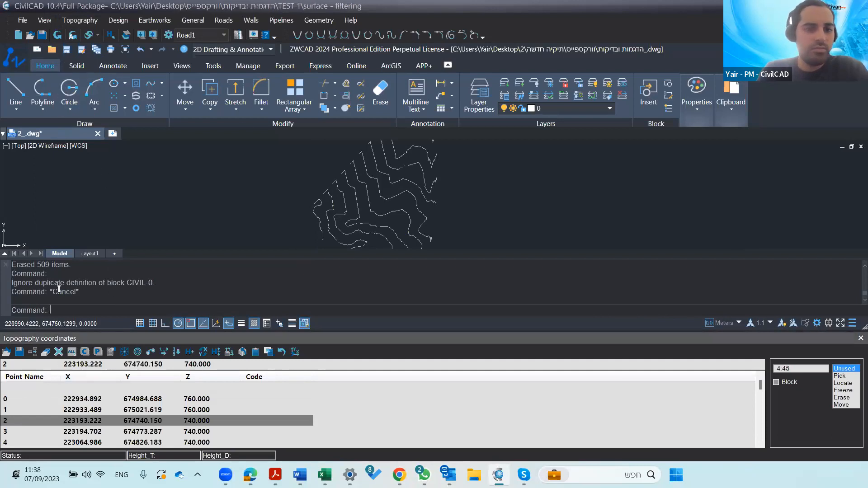
pyautogui.click(33, 354)
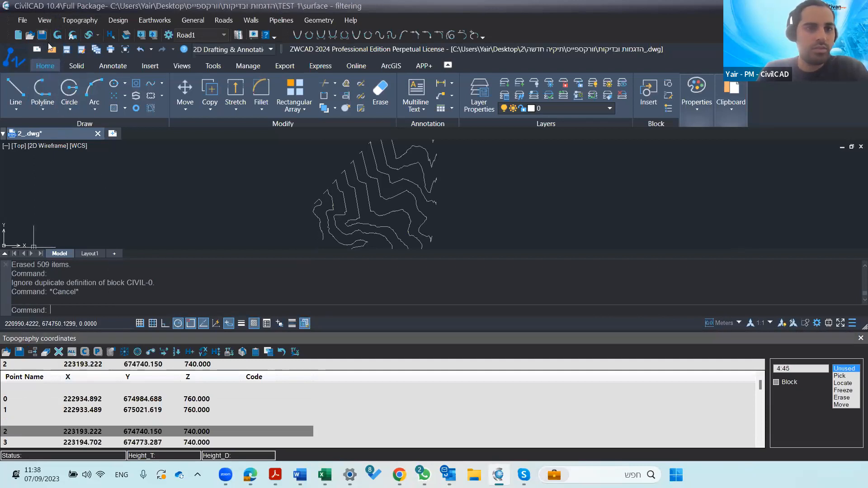
pyautogui.click(58, 36)
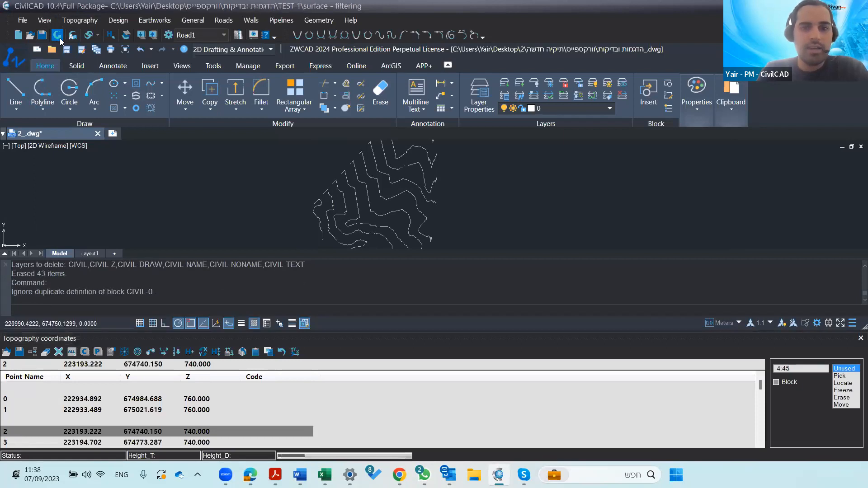
# Open the topography Contours tool and look through the coordinates table
pyautogui.click(80, 21)
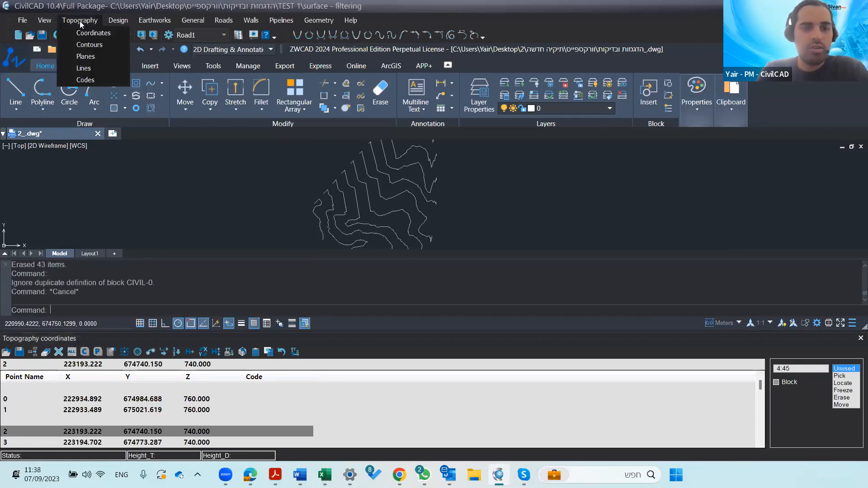
pyautogui.click(92, 44)
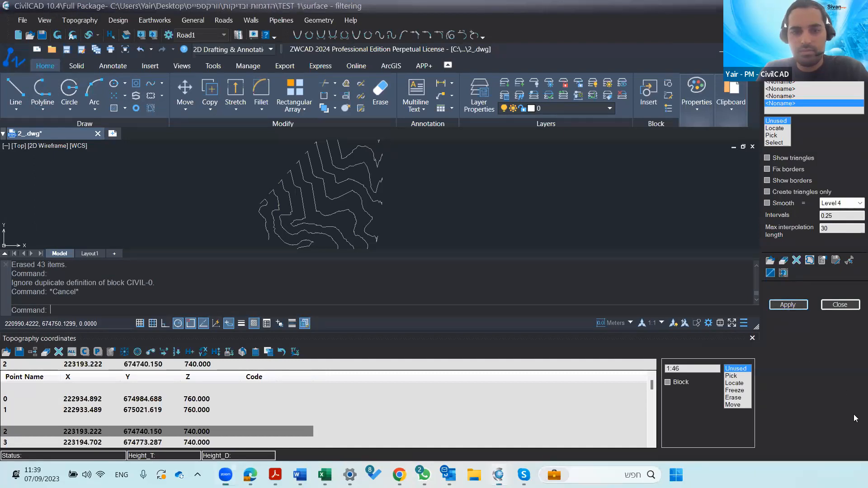
pyautogui.scroll(-3, 223, 414)
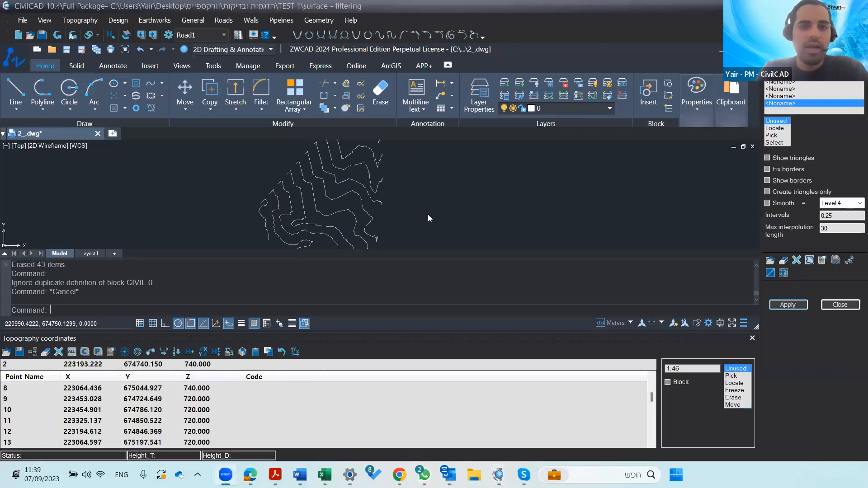
# Pick three extra points on the contour lines in the drawing to append them to the Topography coordinates table
pyautogui.click(736, 378)
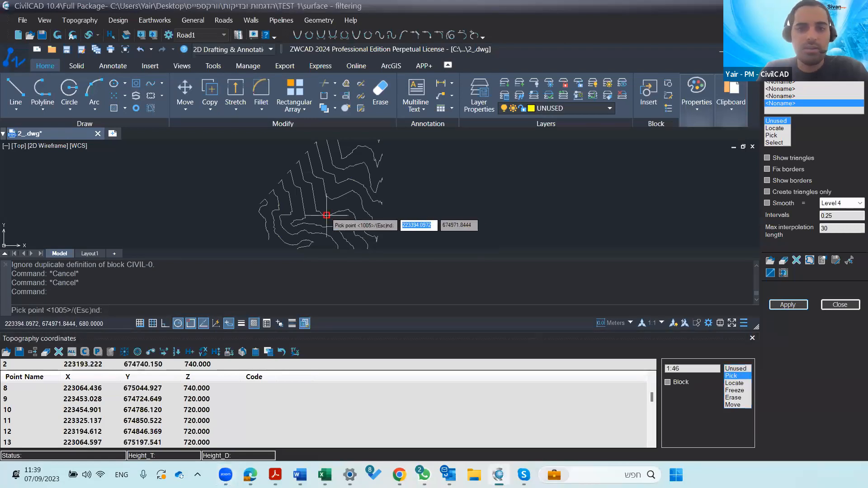
pyautogui.click(362, 202)
pyautogui.click(359, 197)
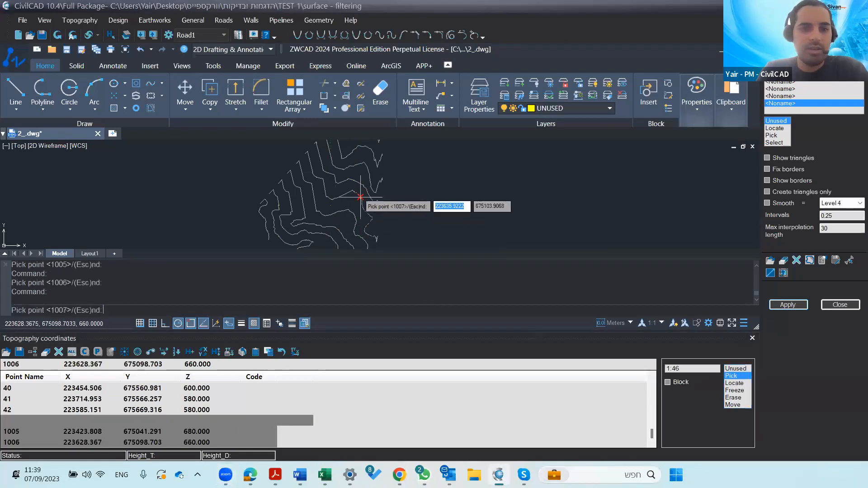
pyautogui.click(334, 169)
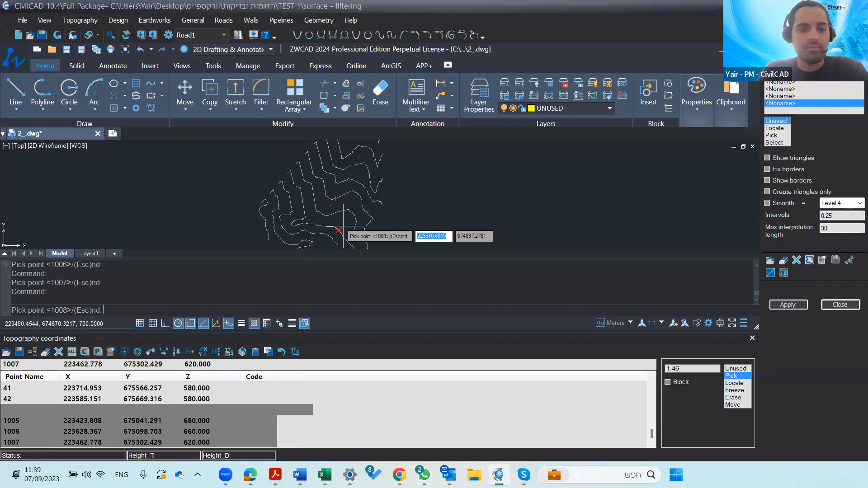
pyautogui.press('Escape')
# Erase all existing contour borders and generate the contours from the current topography points
pyautogui.scroll(-5, 389, 221)
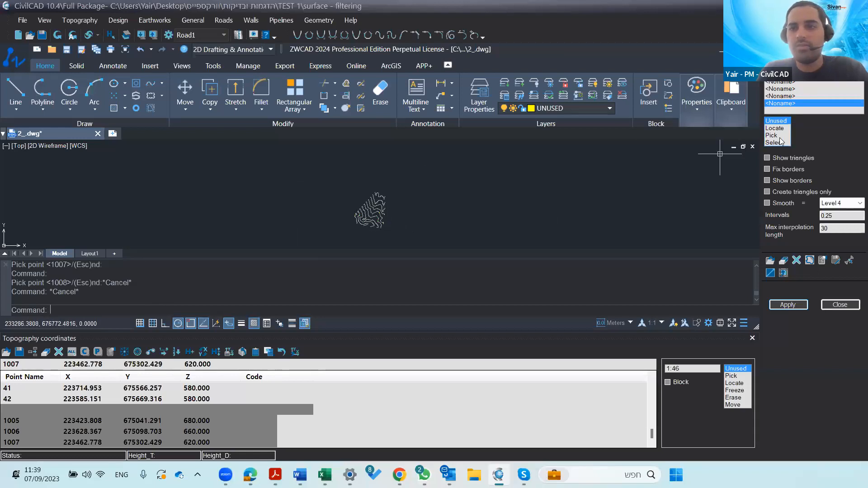
pyautogui.click(796, 260)
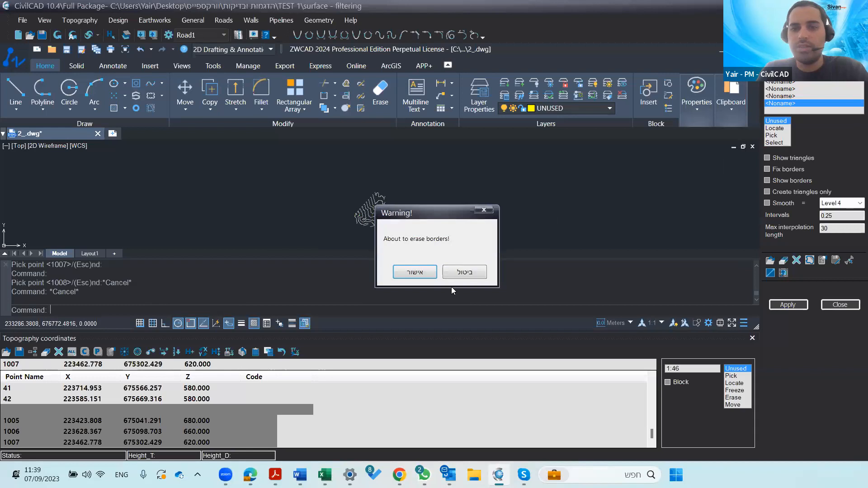
pyautogui.click(414, 272)
pyautogui.click(789, 304)
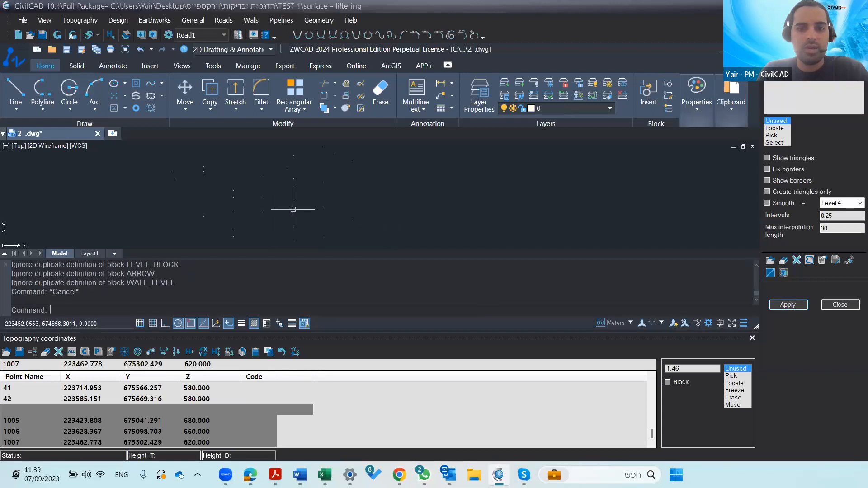
# Examine the elevation labels around point 6 and select the empty row below point 42 in the coordinates table
pyautogui.scroll(3, 250, 193)
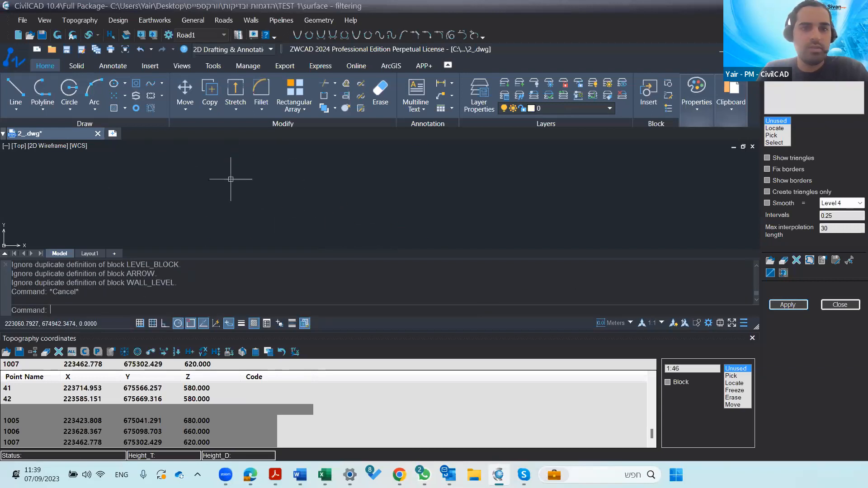
pyautogui.scroll(3, 249, 188)
pyautogui.scroll(3, 256, 165)
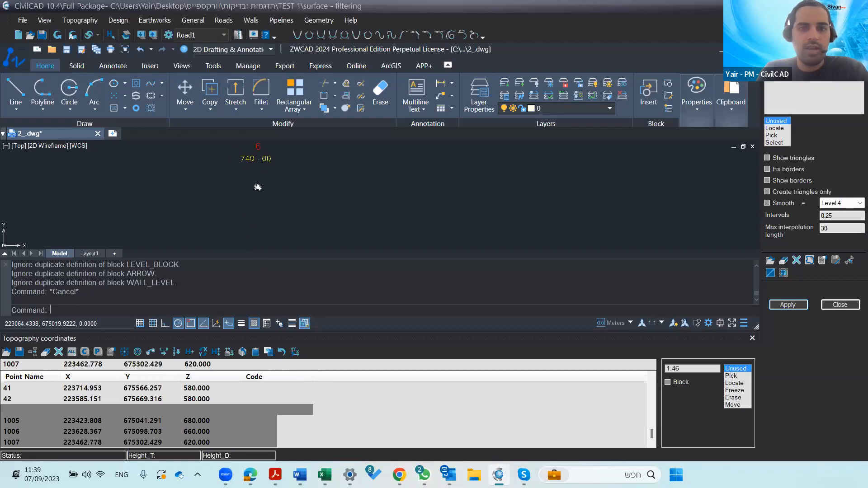
pyautogui.click(184, 410)
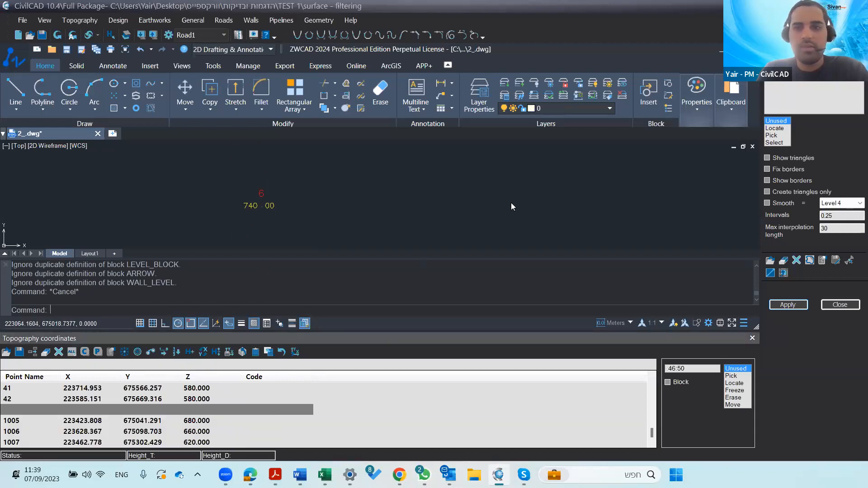
pyautogui.scroll(-3, 428, 154)
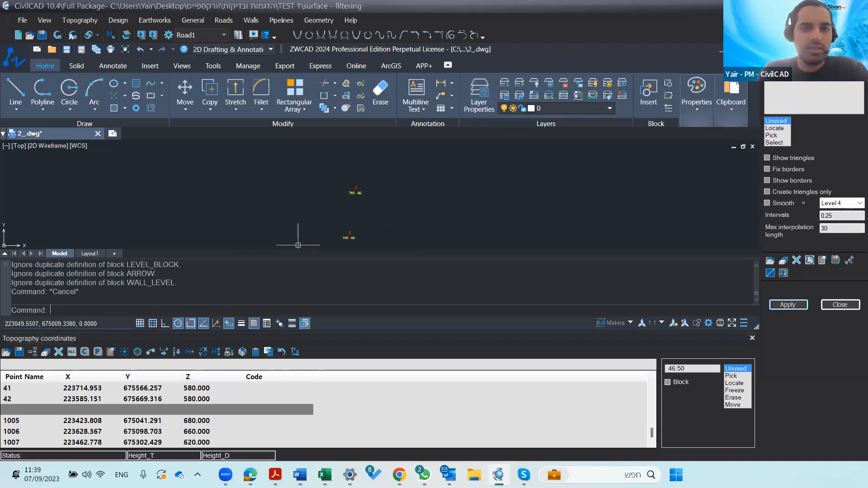
# Look through the drawing's layers in the Layer Properties Manager and close it
pyautogui.click(484, 103)
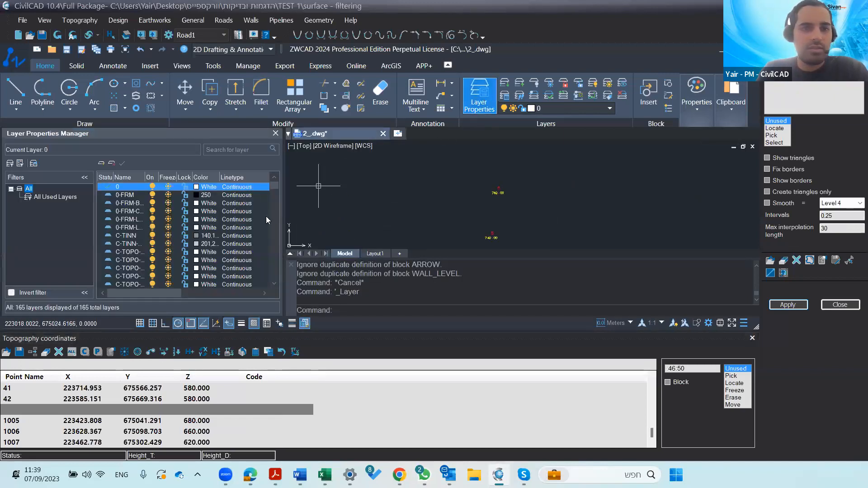
pyautogui.scroll(-15, 203, 214)
pyautogui.scroll(-15, 203, 216)
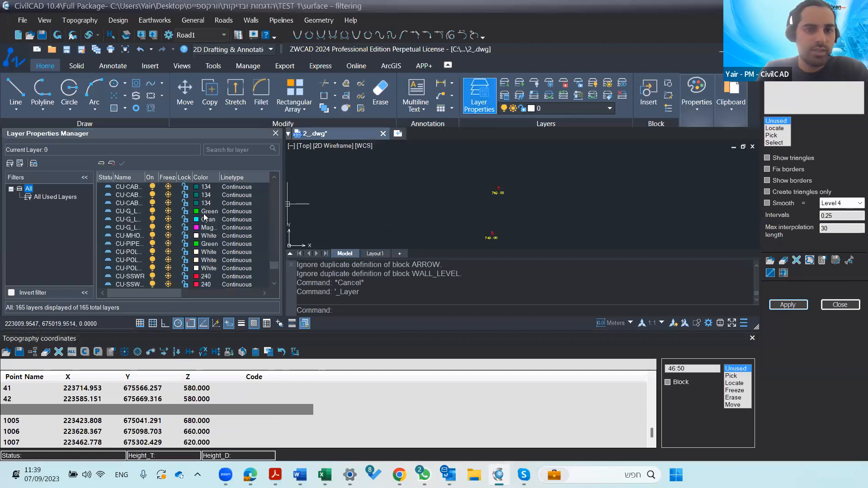
pyautogui.click(275, 135)
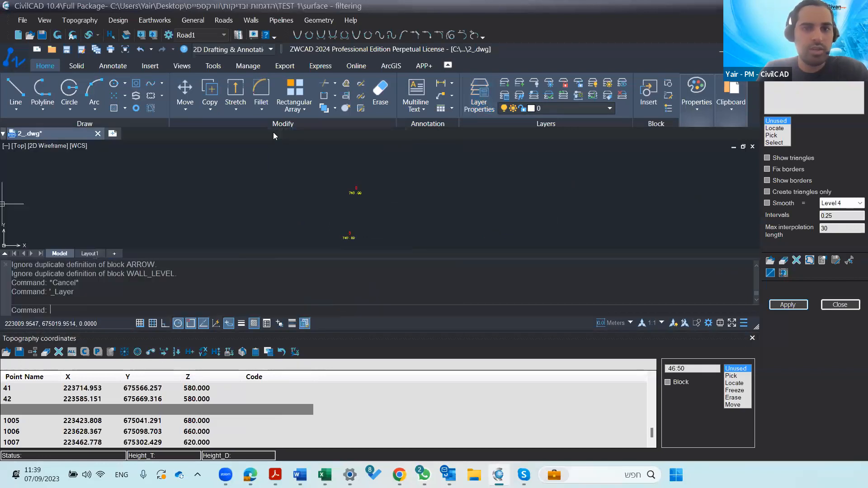
# Run the contour generation for the topography points again and check the area around the points
pyautogui.scroll(-2, 412, 207)
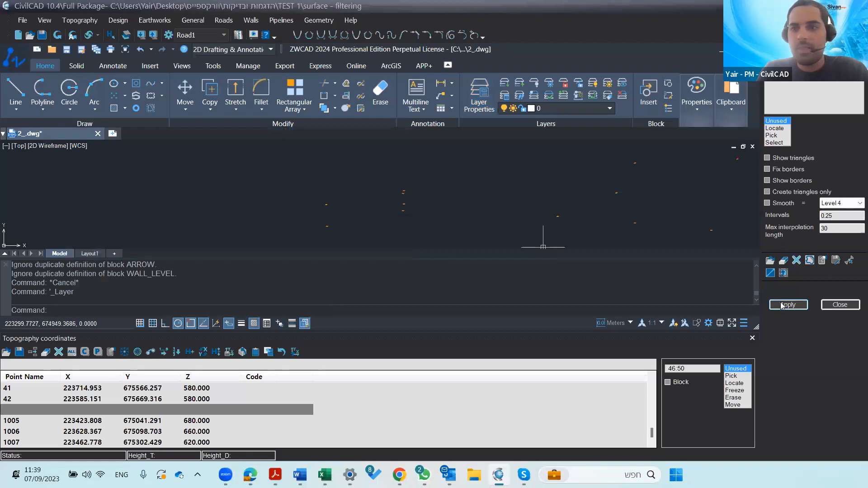
pyautogui.click(795, 306)
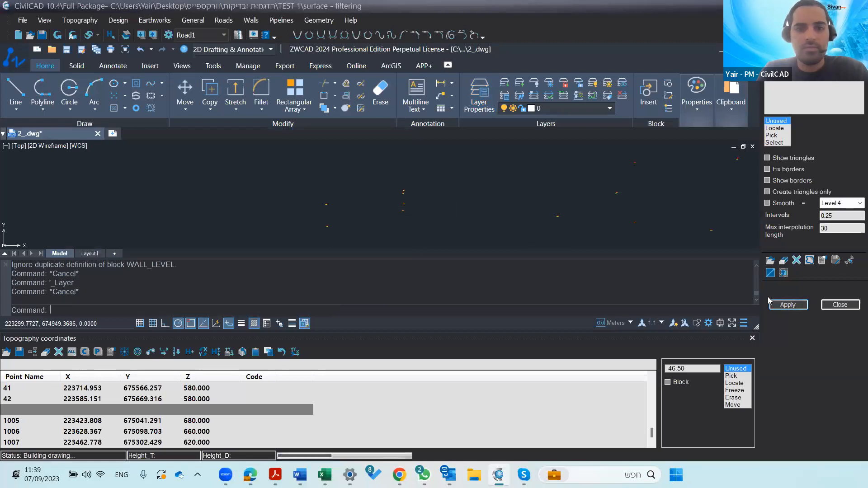
pyautogui.scroll(-4, 537, 207)
pyautogui.moveTo(558, 196); pyautogui.dragTo(392, 213, button='middle')
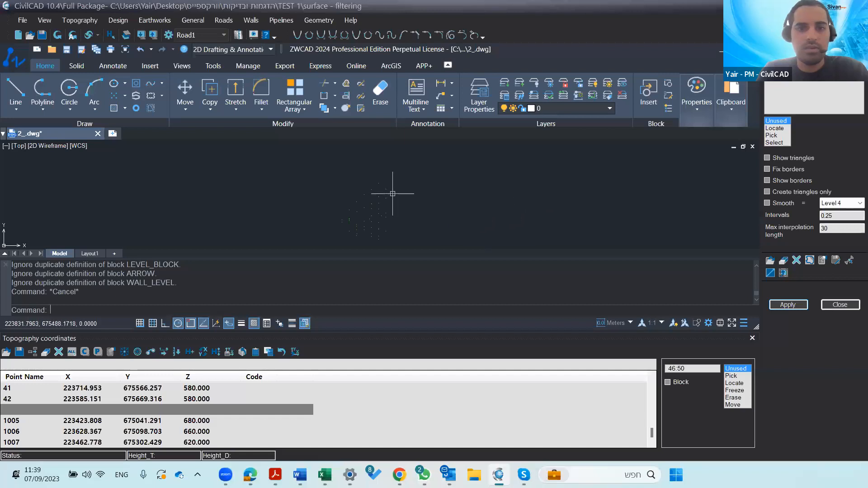
# Search the wider drawing area beyond the topography points for generated contours or stray objects
pyautogui.scroll(-5, 400, 198)
pyautogui.moveTo(329, 191); pyautogui.dragTo(416, 132, button='middle')
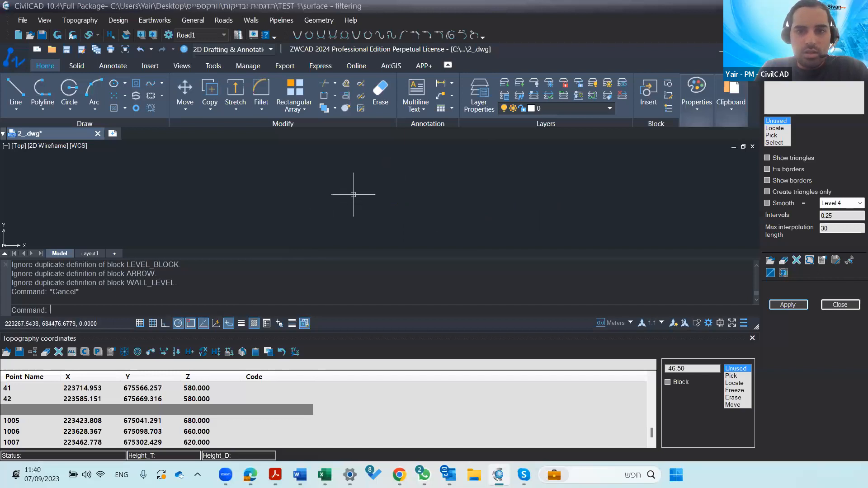
pyautogui.moveTo(334, 217); pyautogui.dragTo(369, 137, button='middle')
pyautogui.moveTo(362, 198); pyautogui.dragTo(414, 152, button='middle')
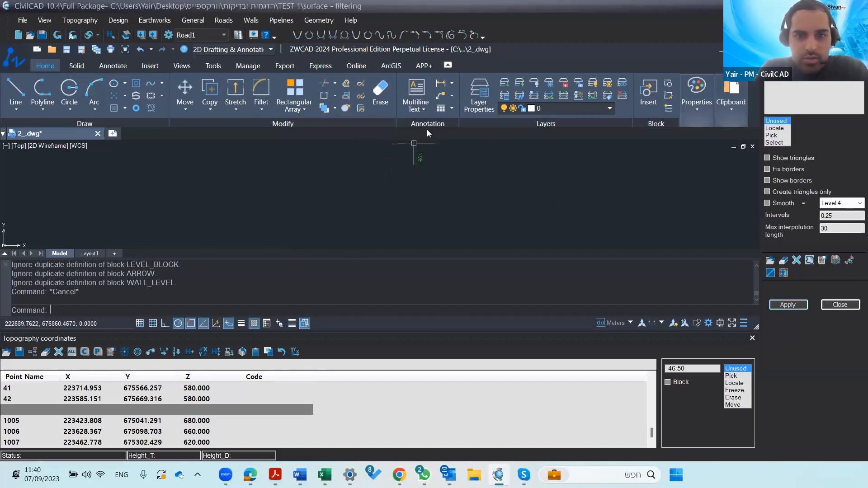
pyautogui.moveTo(367, 218); pyautogui.dragTo(434, 148, button='middle')
pyautogui.moveTo(399, 222); pyautogui.dragTo(441, 144, button='middle')
pyautogui.scroll(-5, 368, 212)
pyautogui.moveTo(355, 232); pyautogui.dragTo(414, 162, button='middle')
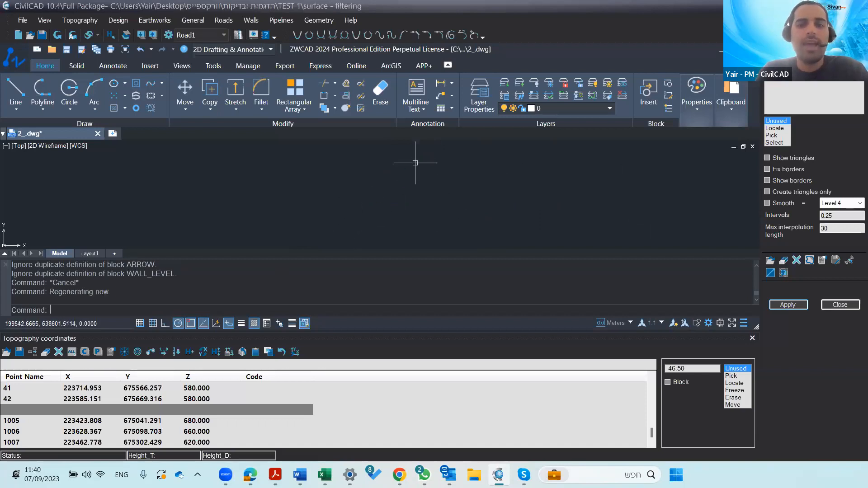
pyautogui.scroll(-4, 337, 224)
pyautogui.moveTo(372, 222); pyautogui.dragTo(399, 183, button='middle')
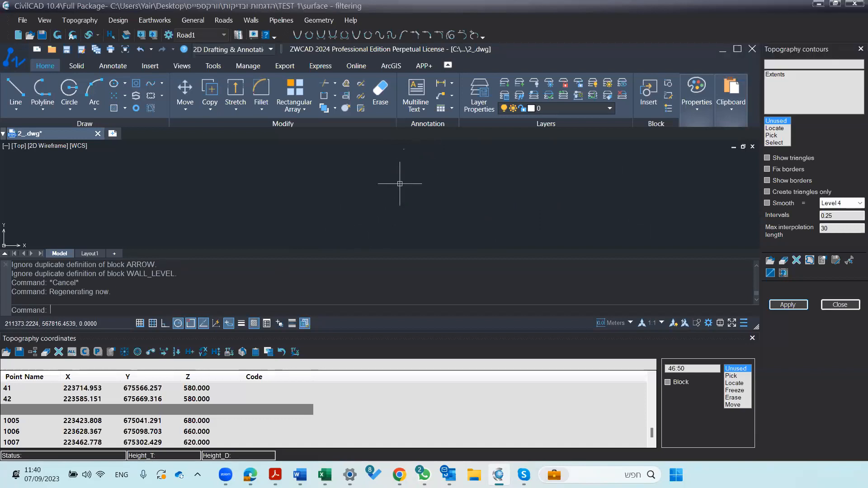
pyautogui.moveTo(350, 223); pyautogui.dragTo(374, 170, button='middle')
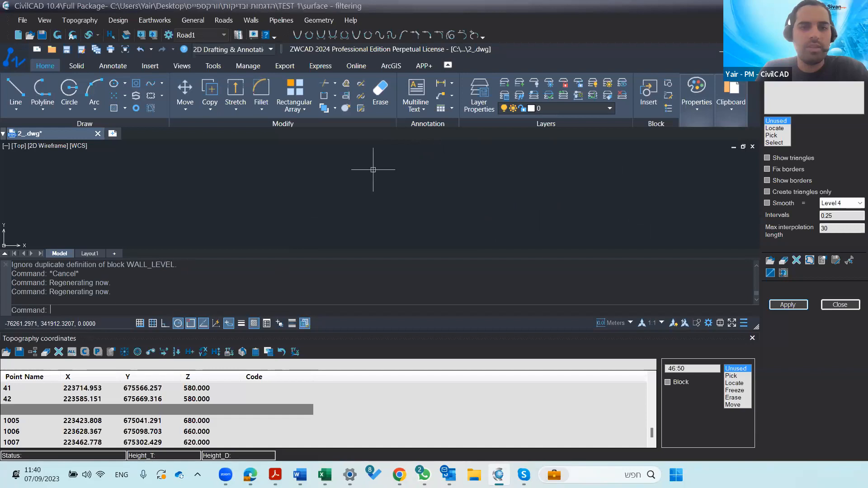
pyautogui.scroll(-4, 373, 205)
pyautogui.moveTo(370, 211); pyautogui.dragTo(389, 177, button='middle')
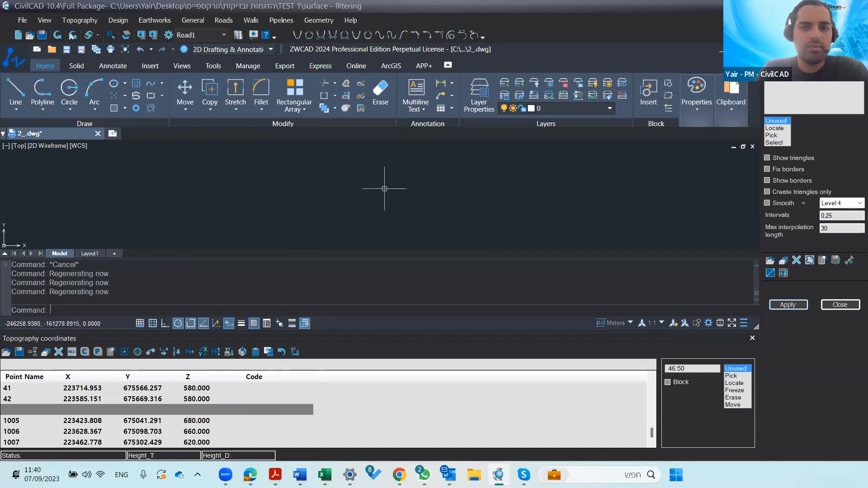
pyautogui.scroll(-4, 348, 228)
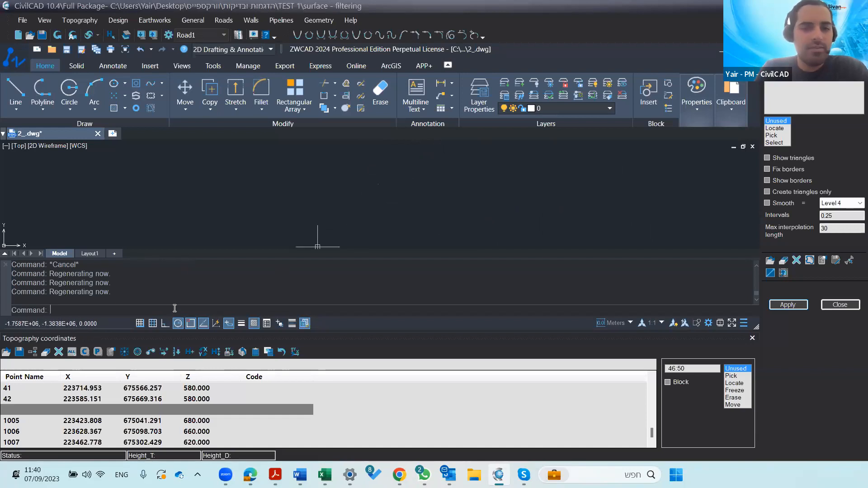
# Zoom to the extents of the drawing
pyautogui.write('Z')
pyautogui.press('Return')
pyautogui.write('E')
pyautogui.press('Return')
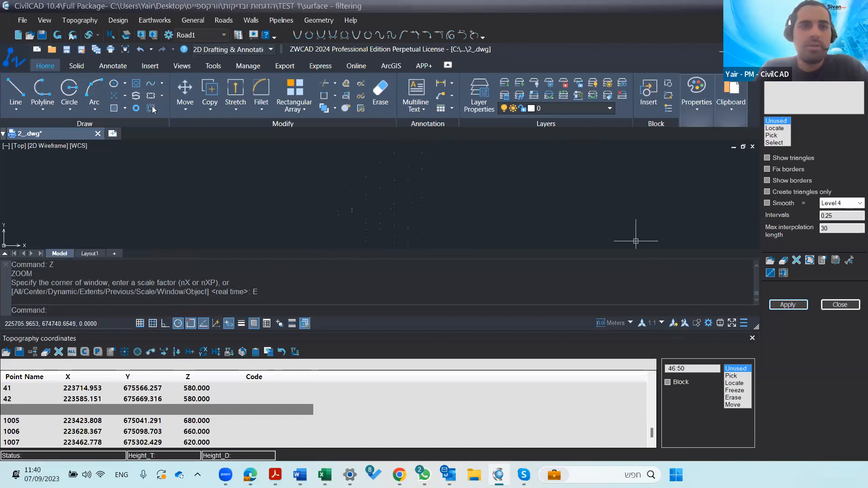
# Try to reopen the recent drawing 2_.dwg
pyautogui.click(12, 56)
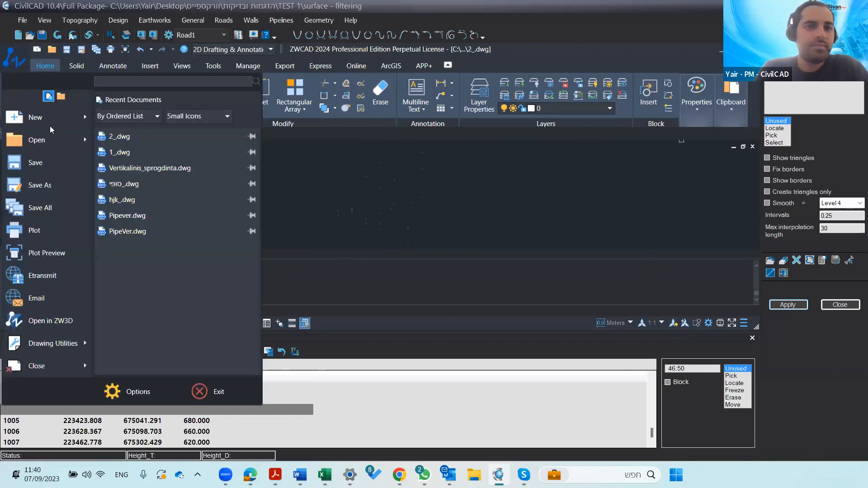
pyautogui.click(126, 135)
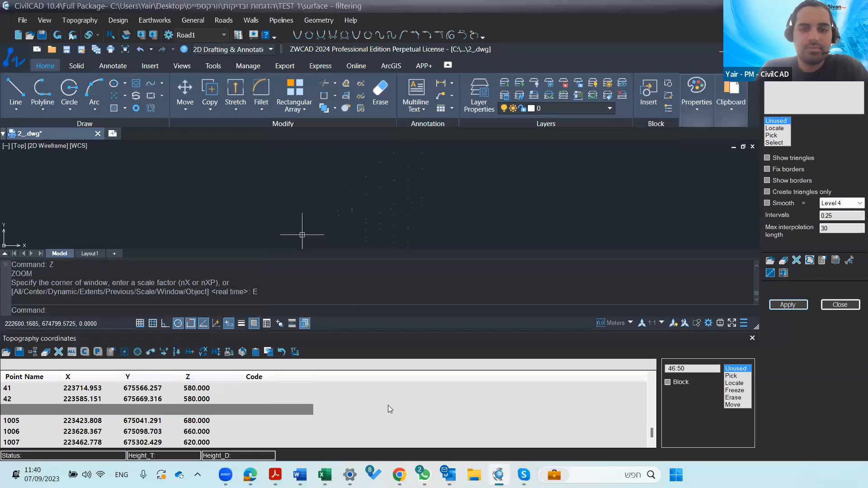
pyautogui.click(15, 61)
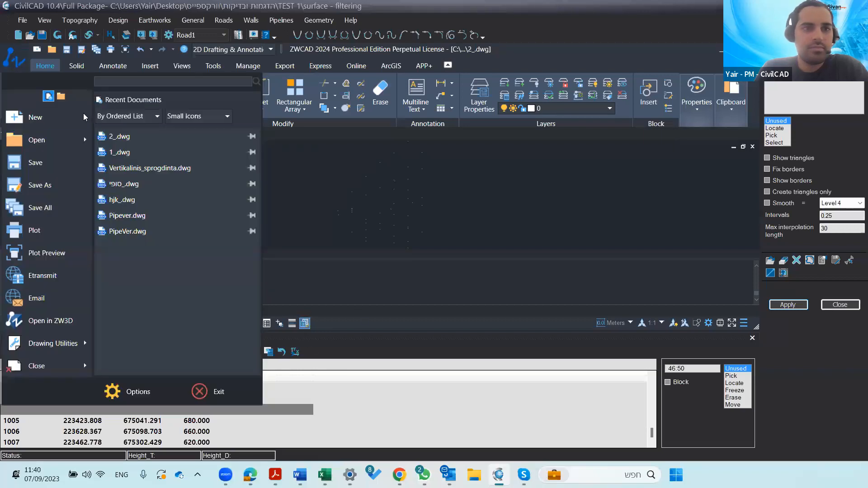
pyautogui.click(113, 136)
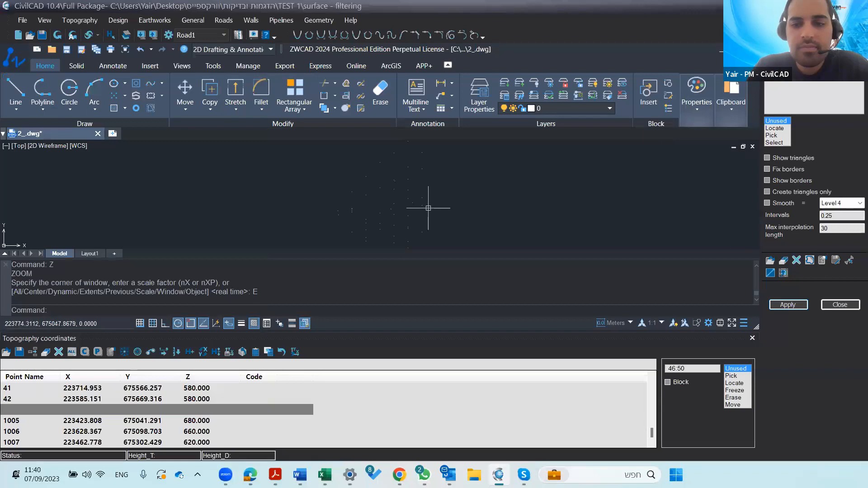
# Select point 20 in the Topography coordinates table, mark its location in the drawing, and try the Move option on it
pyautogui.scroll(3, 411, 186)
pyautogui.scroll(3, 380, 160)
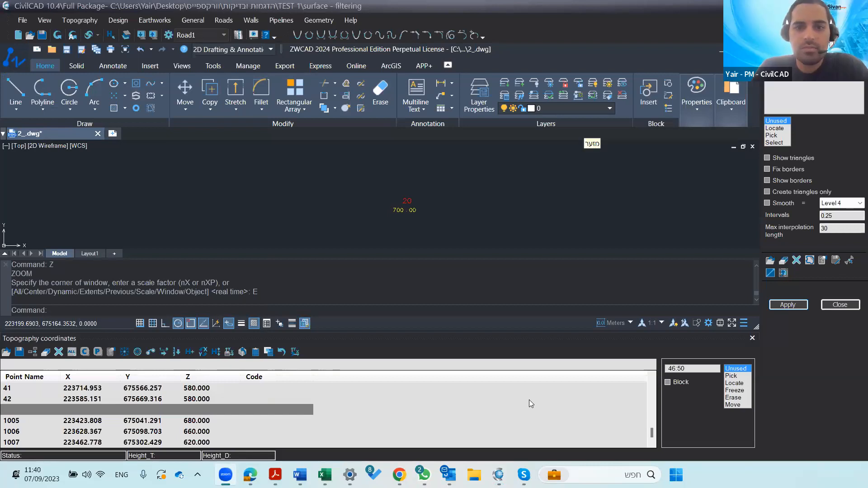
pyautogui.scroll(6, 417, 211)
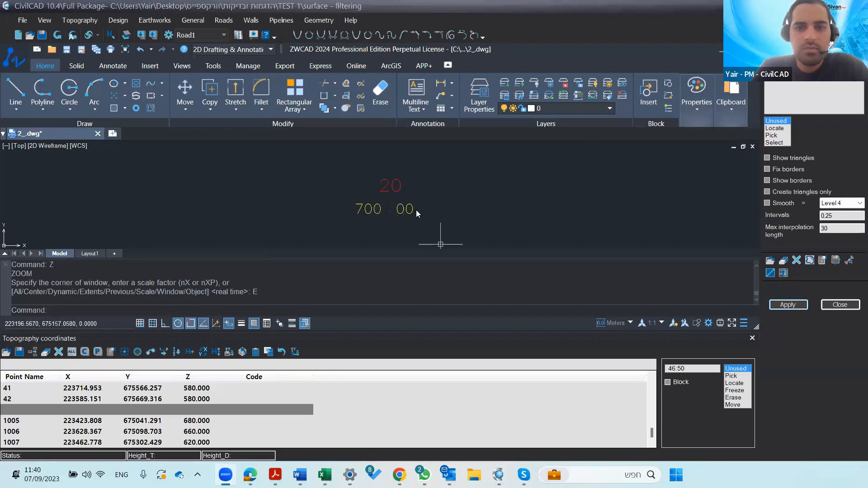
pyautogui.scroll(8, 101, 431)
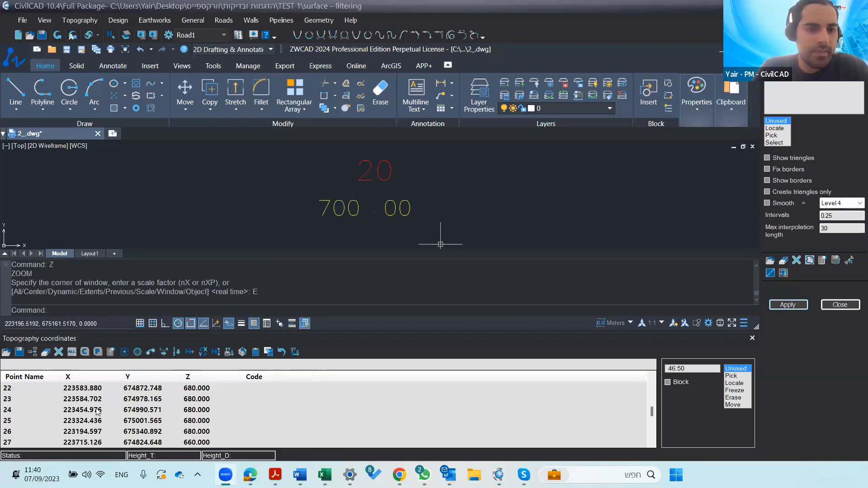
pyautogui.click(27, 419)
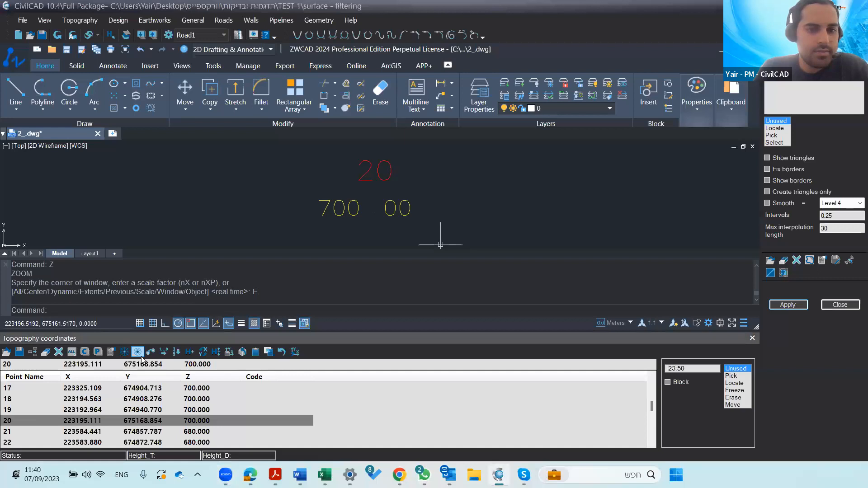
pyautogui.scroll(3, 372, 222)
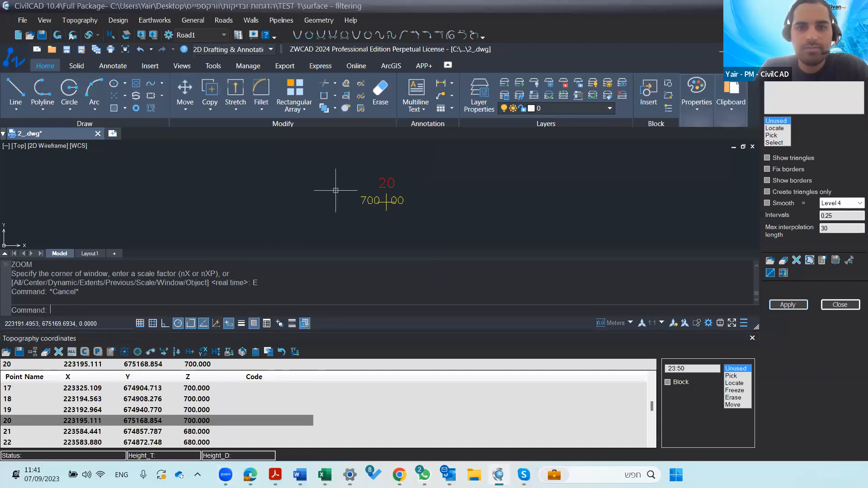
pyautogui.click(734, 404)
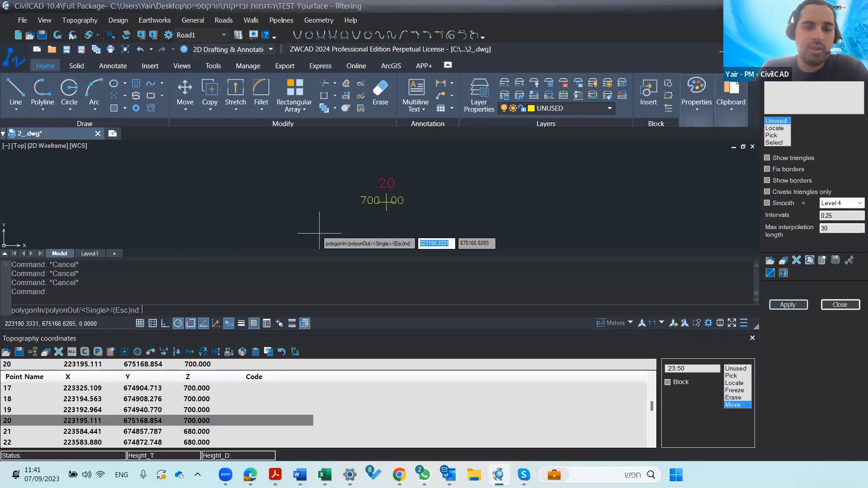
pyautogui.press('Escape')
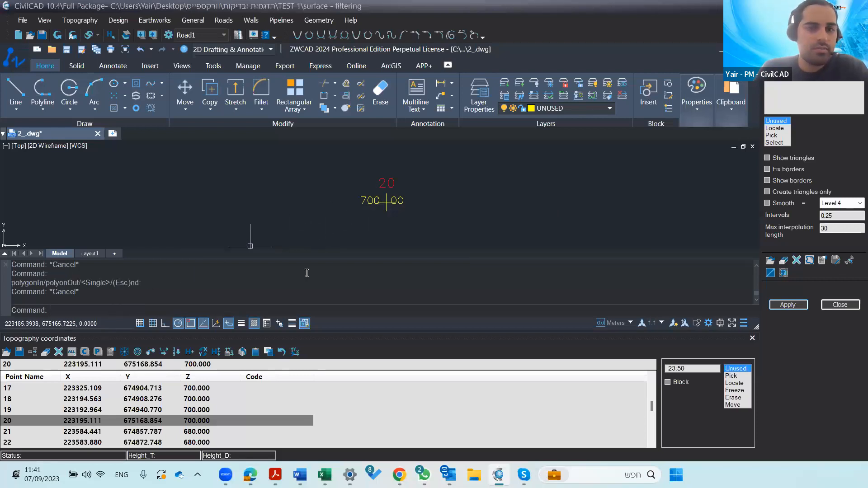
# Restart the Move option for point 20 and answer its selection prompt with S
pyautogui.click(729, 404)
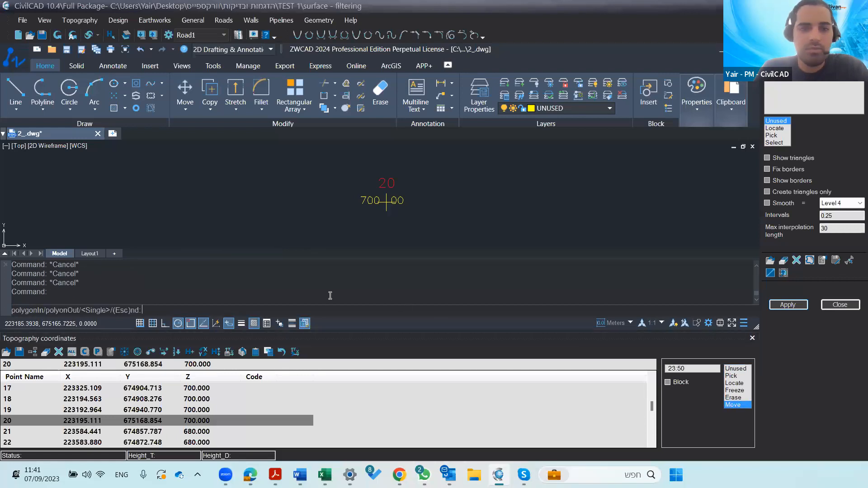
pyautogui.write('S')
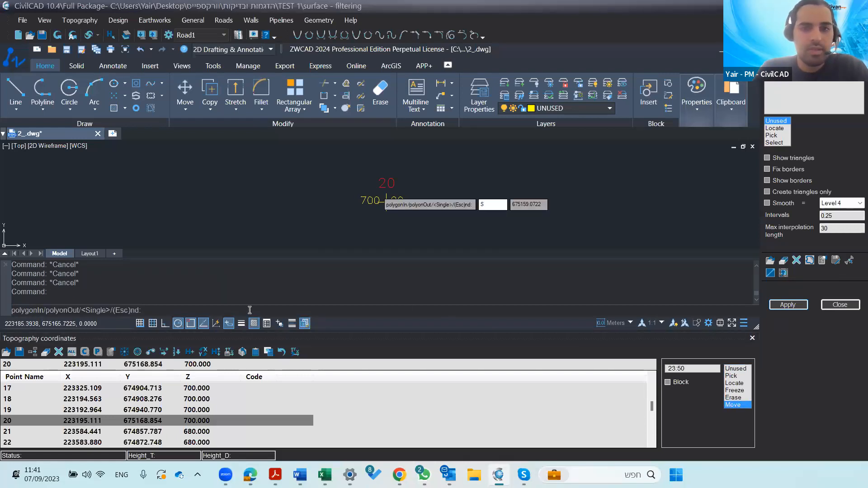
pyautogui.press('Return')
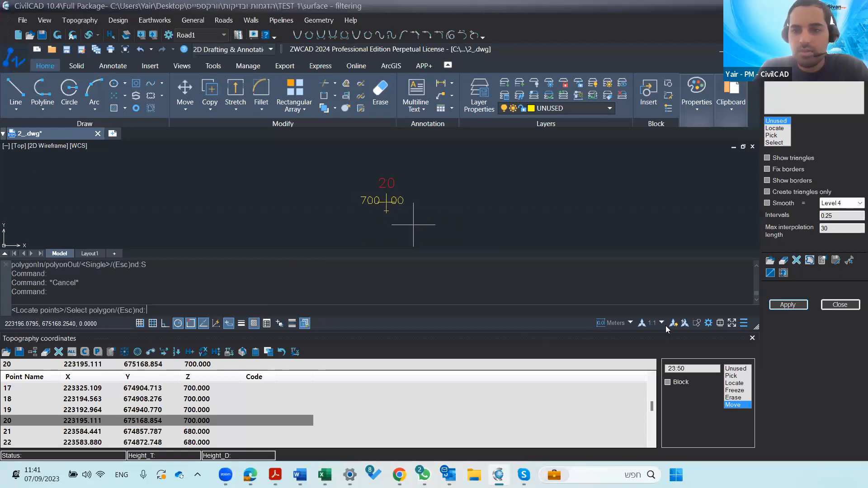
# Turn on the Node object snap
pyautogui.rightClick(192, 326)
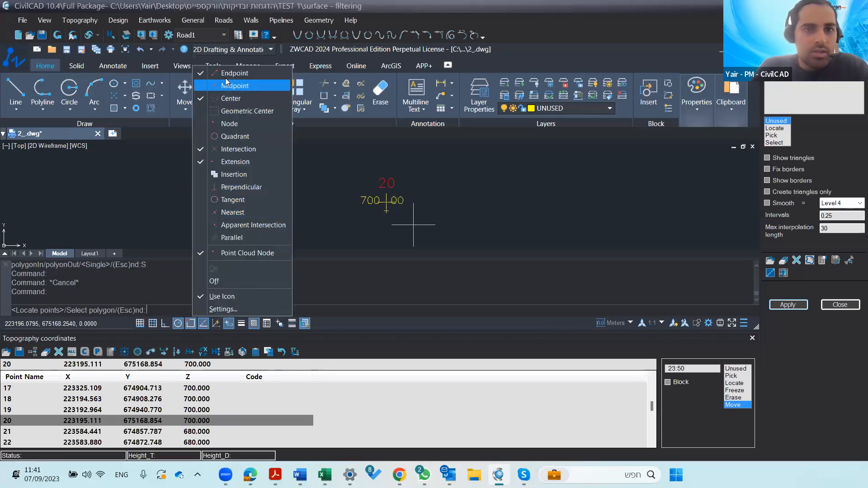
pyautogui.click(230, 123)
pyautogui.click(330, 331)
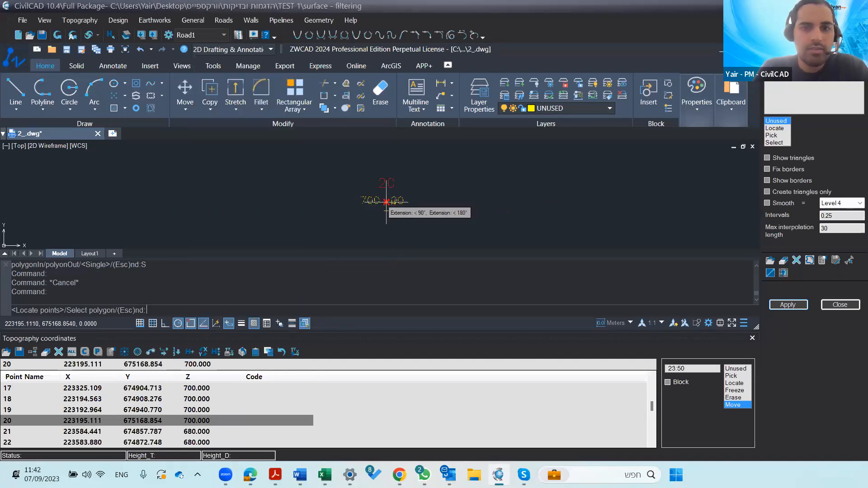
# Try to draw a selection polygon from point 20 toward point 13 for the move
pyautogui.press('Return')
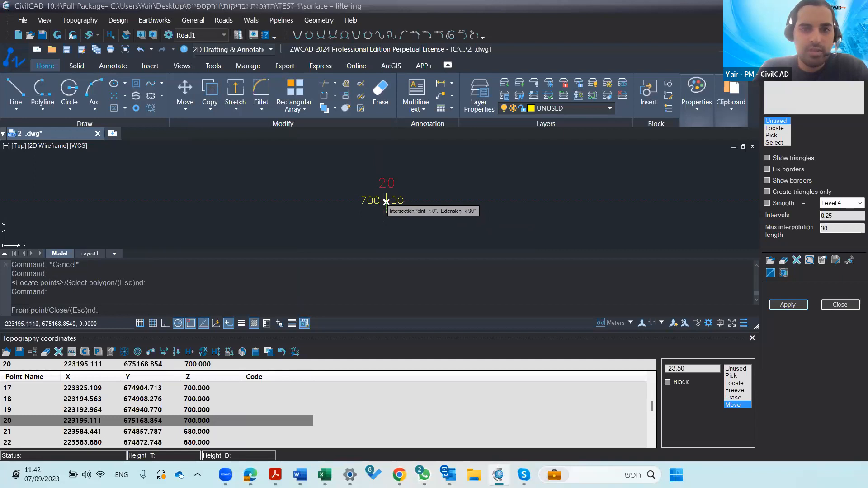
pyautogui.click(386, 202)
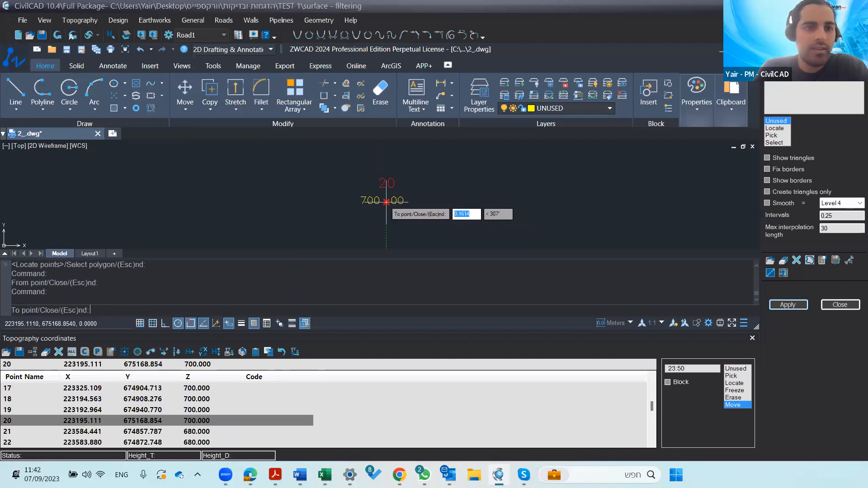
pyautogui.scroll(-3, 537, 202)
pyautogui.moveTo(537, 203); pyautogui.dragTo(329, 246, button='middle')
pyautogui.scroll(-3, 327, 223)
pyautogui.scroll(1, 196, 209)
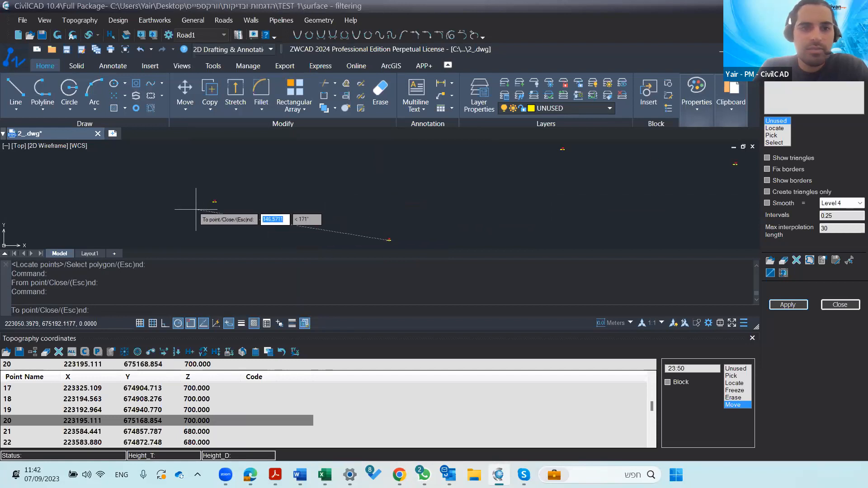
pyautogui.scroll(2, 256, 199)
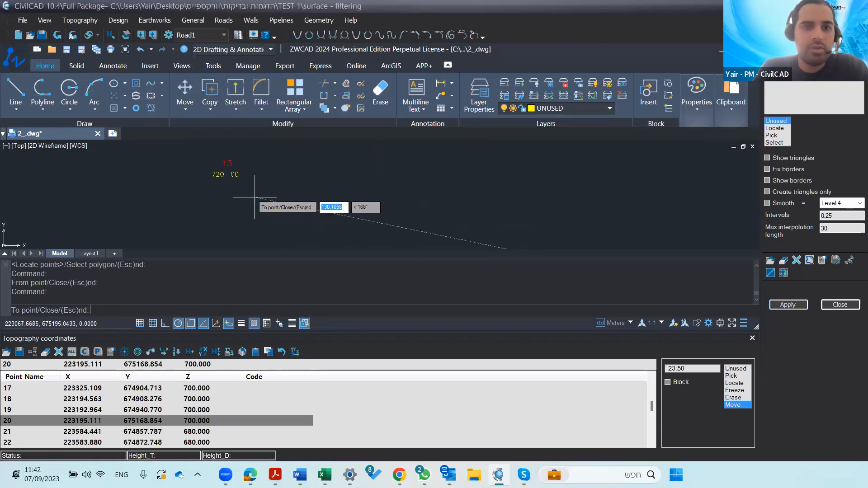
pyautogui.click(255, 197)
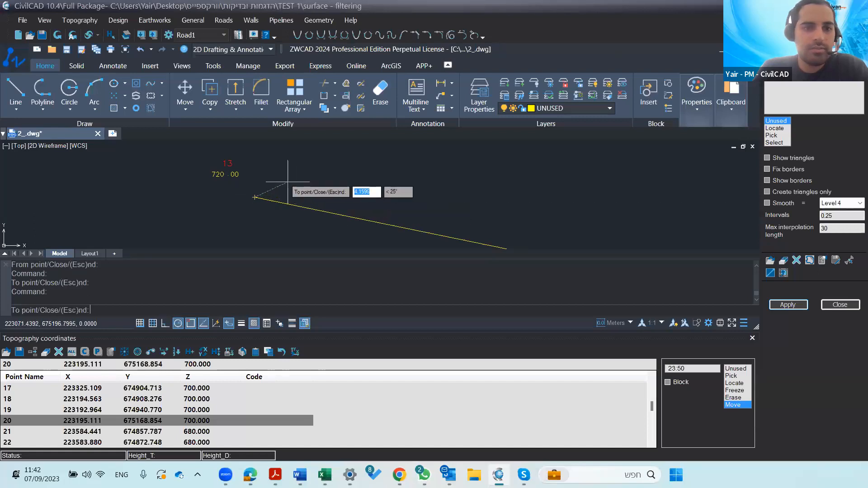
pyautogui.press('Escape')
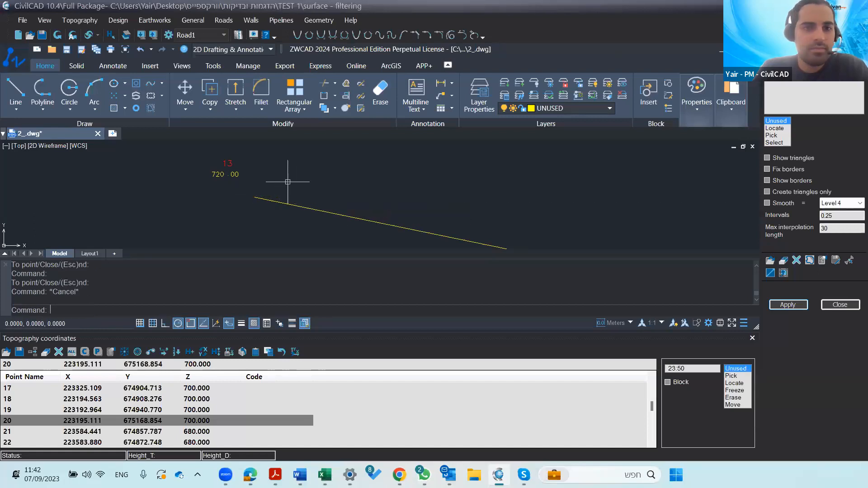
# Erase the stray yellow polygon line running from point 20 toward point 13
pyautogui.scroll(-3, 385, 229)
pyautogui.moveTo(386, 235); pyautogui.dragTo(378, 190, button='middle')
pyautogui.scroll(4, 377, 199)
pyautogui.scroll(6, 376, 181)
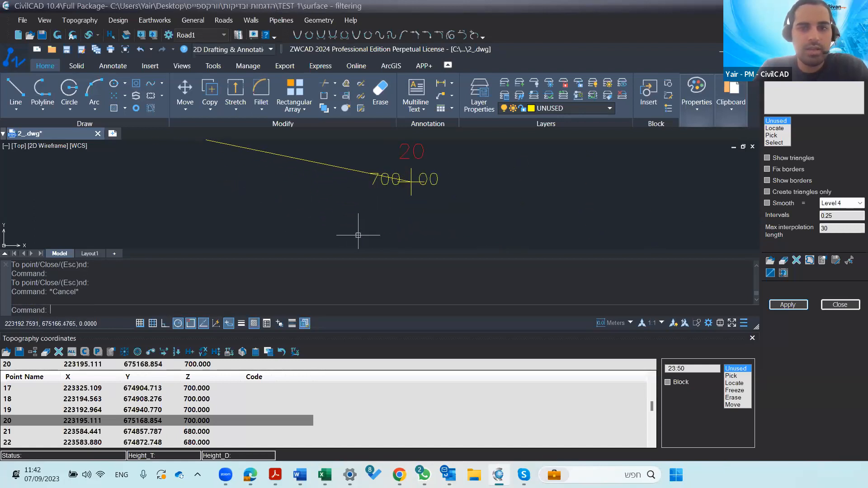
pyautogui.click(336, 167)
pyautogui.press('Delete')
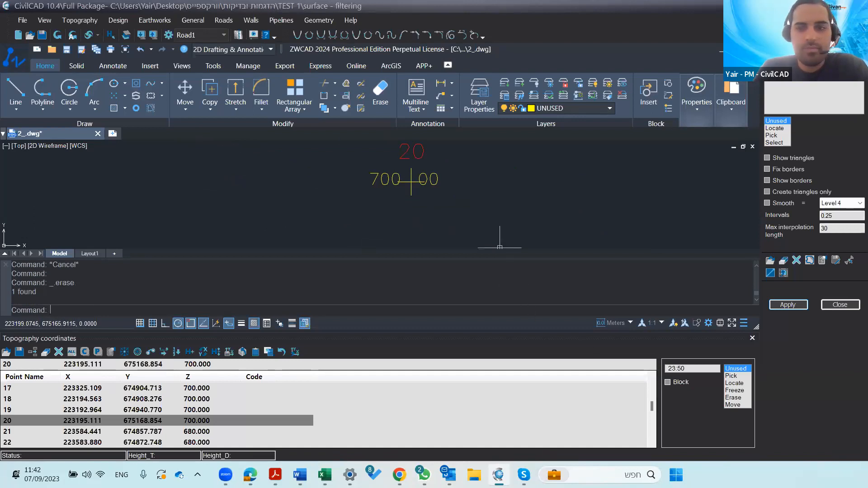
# Move point 20 as a single point from its node to a spot just beside point 13, and redraw the topography points
pyautogui.click(732, 405)
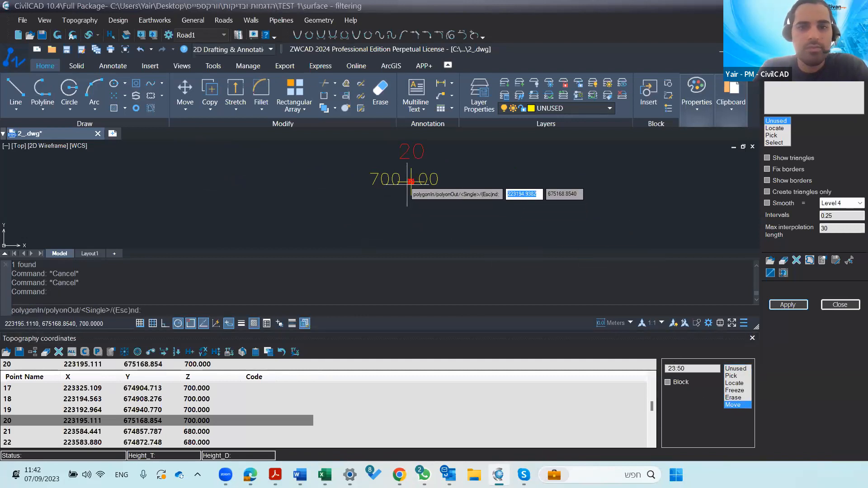
pyautogui.press('Return')
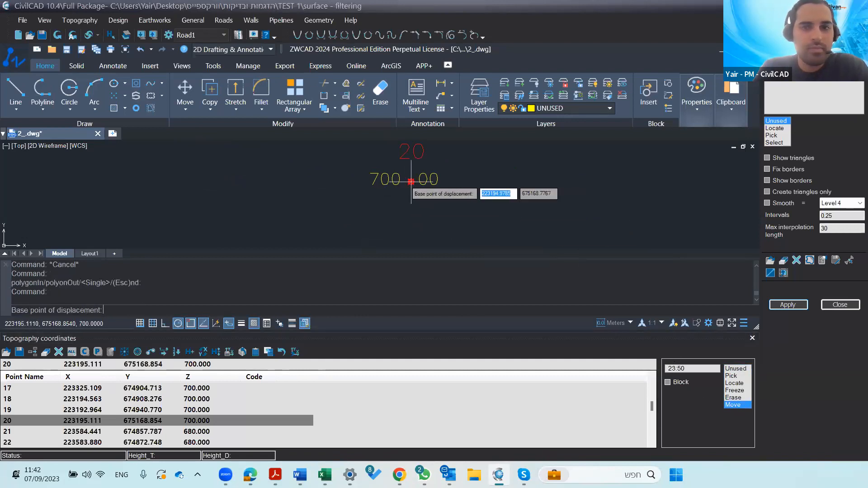
pyautogui.click(411, 182)
pyautogui.scroll(-5, 228, 179)
pyautogui.moveTo(178, 205); pyautogui.dragTo(329, 234, button='middle')
pyautogui.scroll(-3, 329, 235)
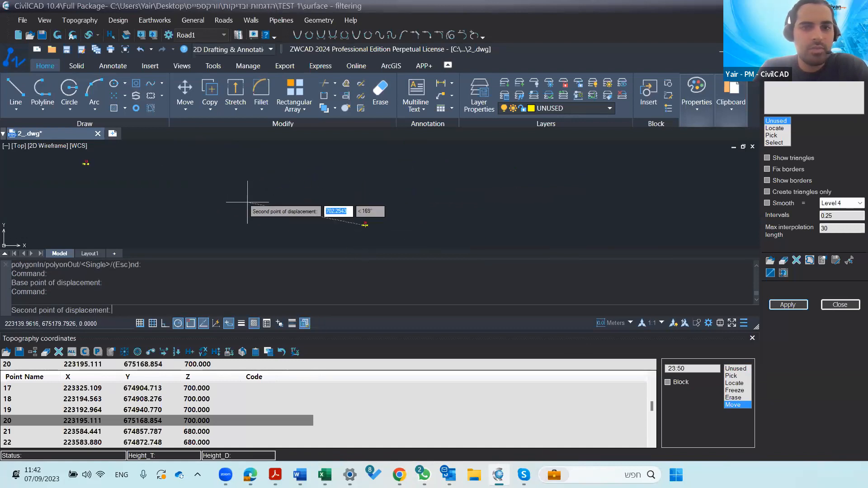
pyautogui.click(95, 172)
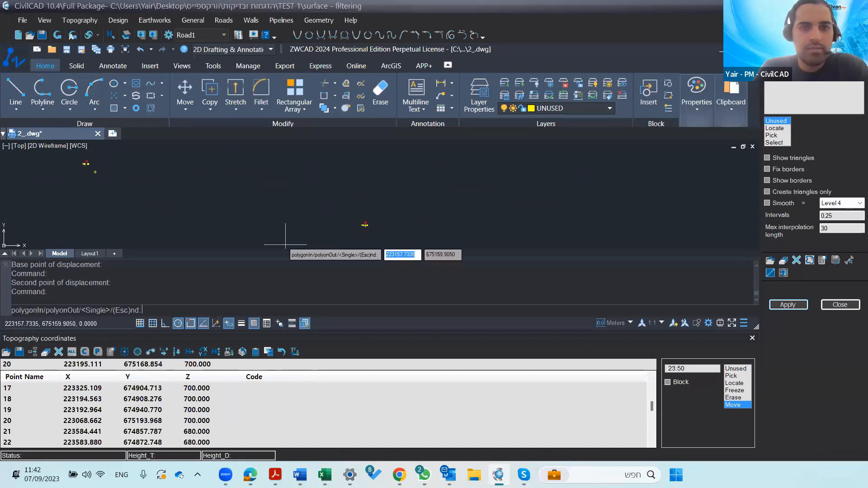
pyautogui.click(57, 35)
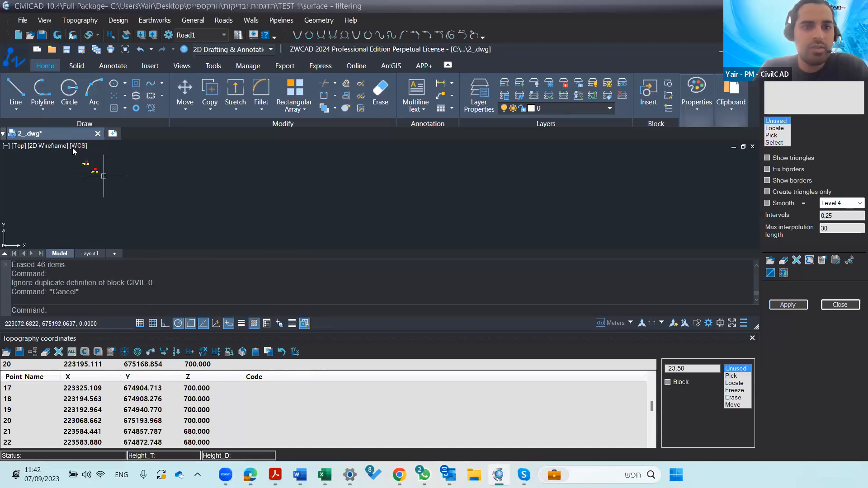
# Examine the relocated point 20 and its elevation text next to point 13
pyautogui.moveTo(89, 173); pyautogui.dragTo(167, 221, button='middle')
pyautogui.scroll(4, 196, 213)
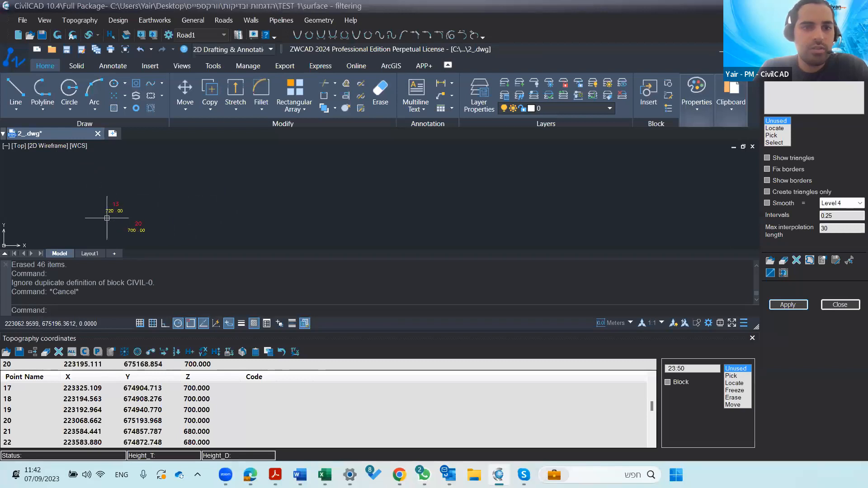
pyautogui.moveTo(135, 222)
pyautogui.mouseDown(button='middle')
pyautogui.moveTo(153, 203)
pyautogui.moveTo(205, 208)
pyautogui.mouseUp(button='middle')
pyautogui.scroll(4, 178, 204)
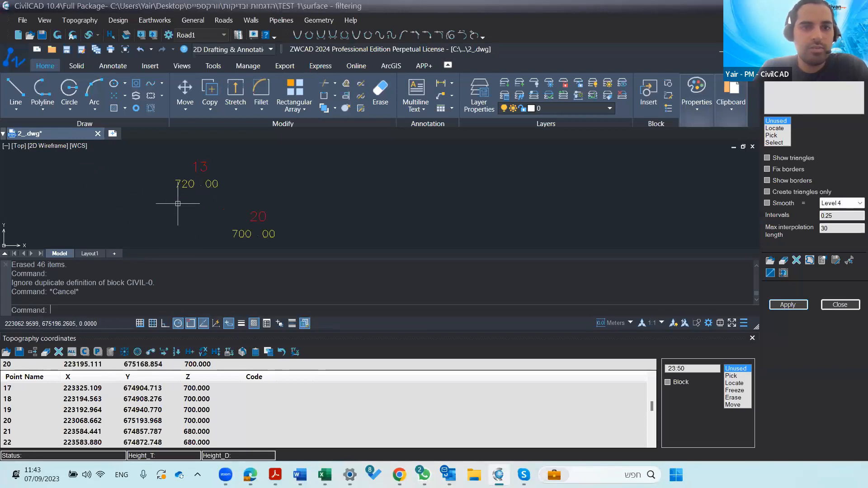
pyautogui.scroll(-7, 192, 197)
pyautogui.scroll(-2, 191, 197)
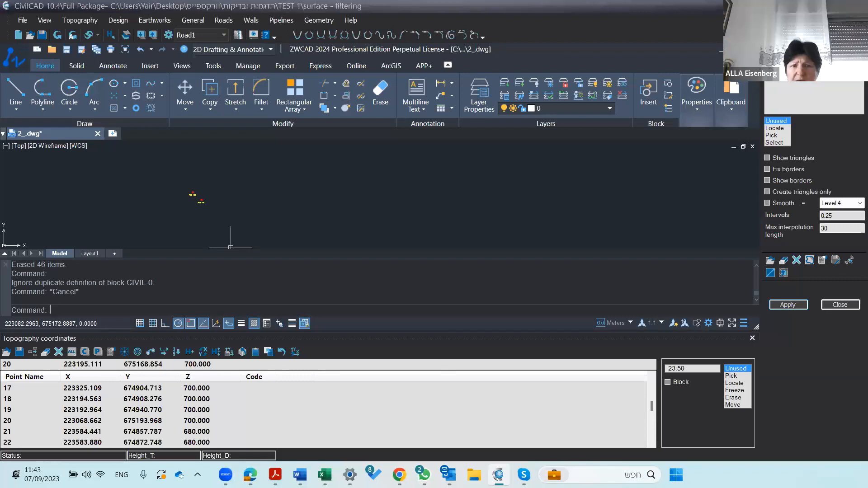
# Switch to File Explorer, open הדגמות ובדיקות > וורקספייס > תיקיה חדשה, and try to share 2_.dwg in the Zoom meeting
pyautogui.click(472, 473)
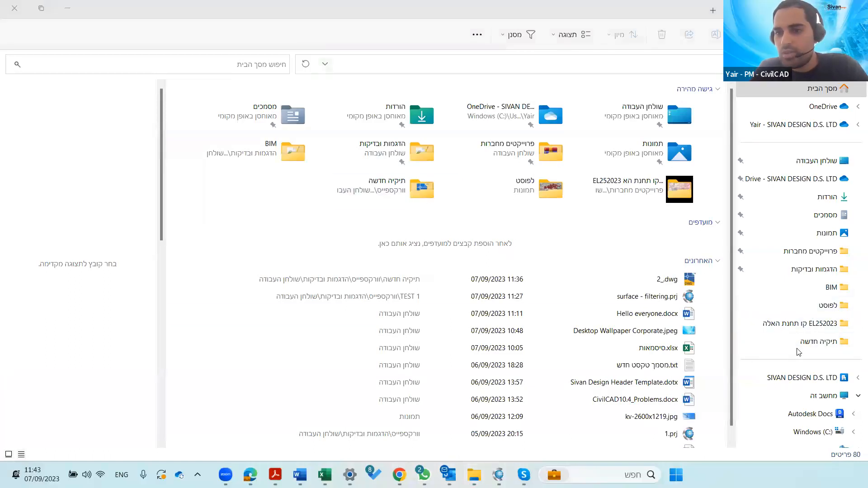
pyautogui.click(801, 270)
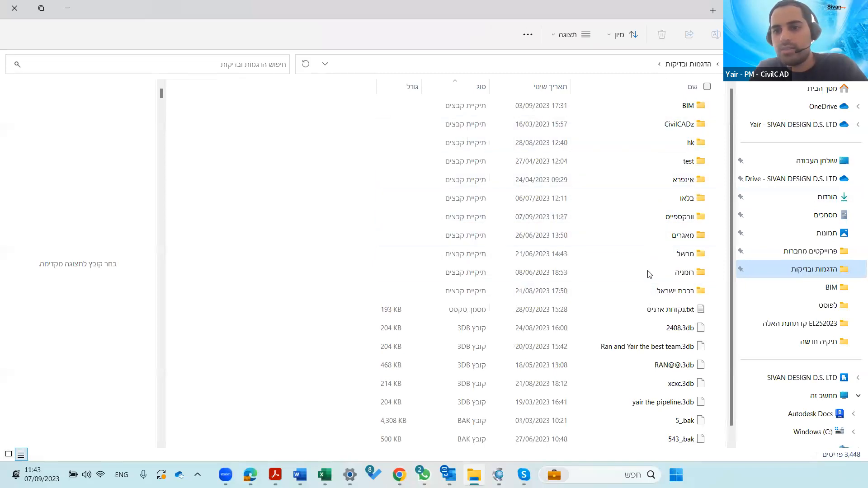
pyautogui.doubleClick(660, 222)
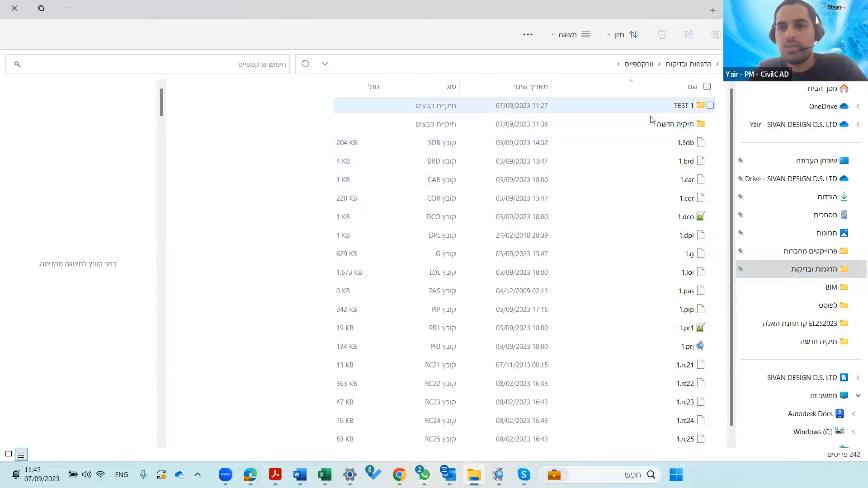
pyautogui.doubleClick(651, 121)
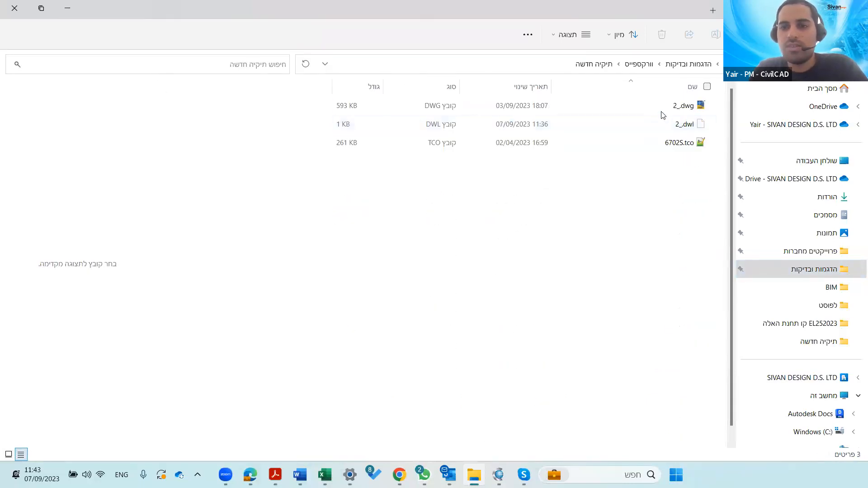
pyautogui.click(662, 109)
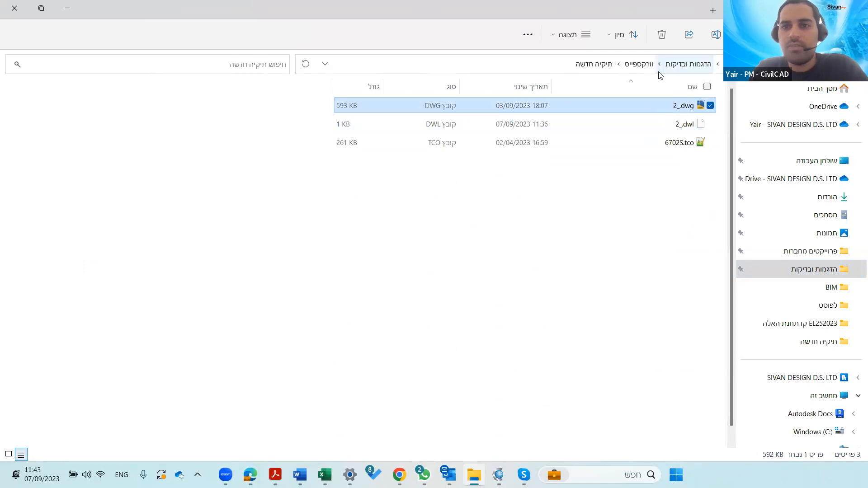
pyautogui.moveTo(664, 105); pyautogui.dragTo(226, 470)
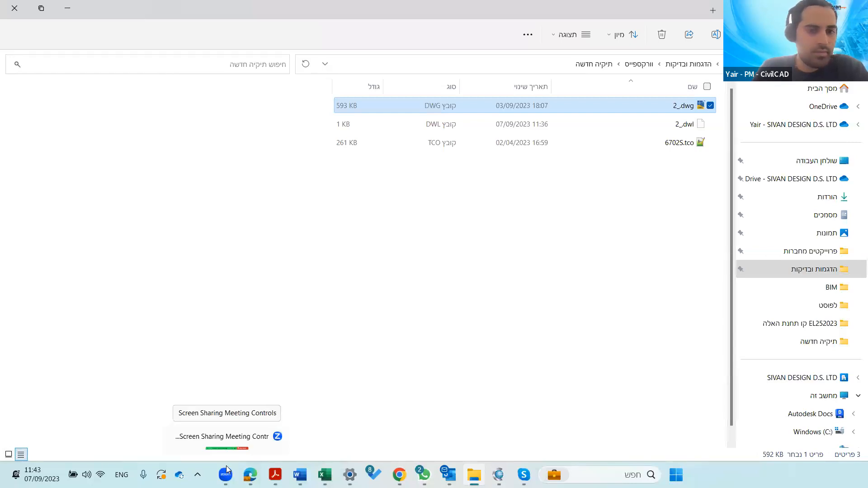
pyautogui.moveTo(227, 470); pyautogui.dragTo(270, 92)
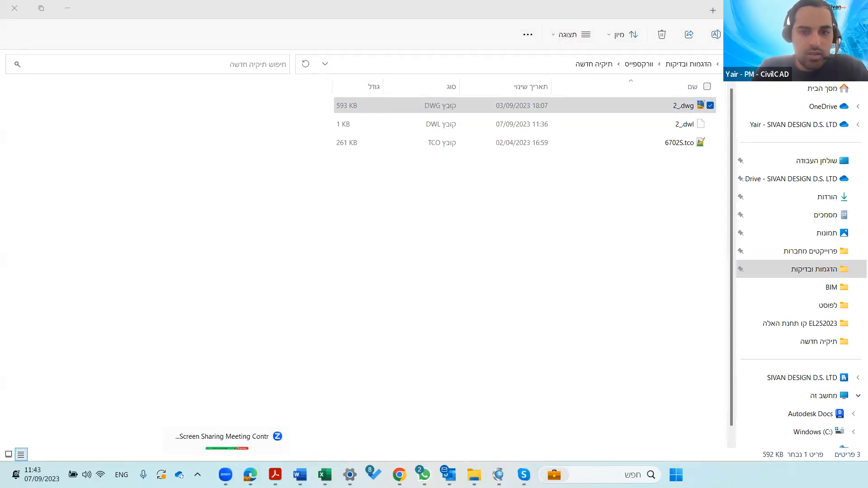
# Switch back to CivilCAD and start a new project, saving the changes to surface - filtering
pyautogui.click(499, 474)
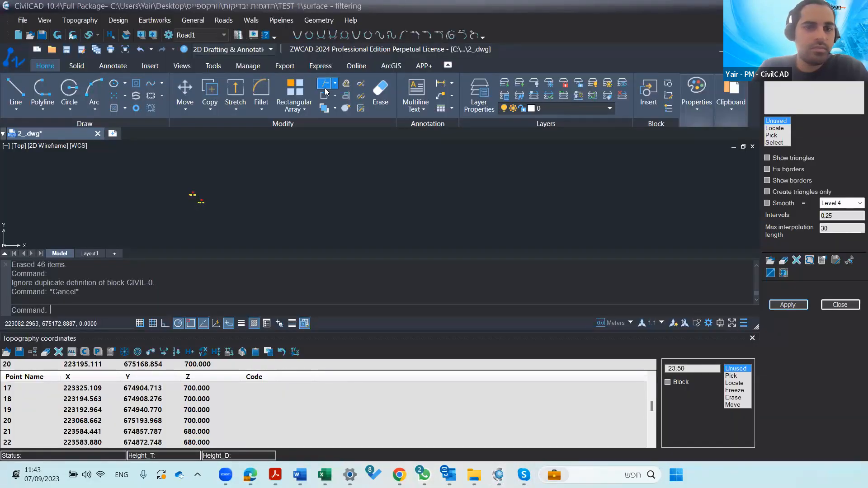
pyautogui.click(19, 34)
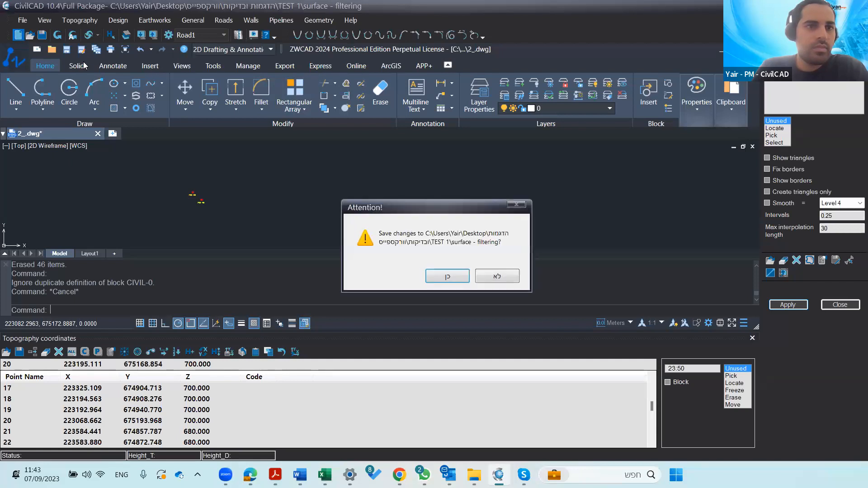
pyautogui.click(467, 283)
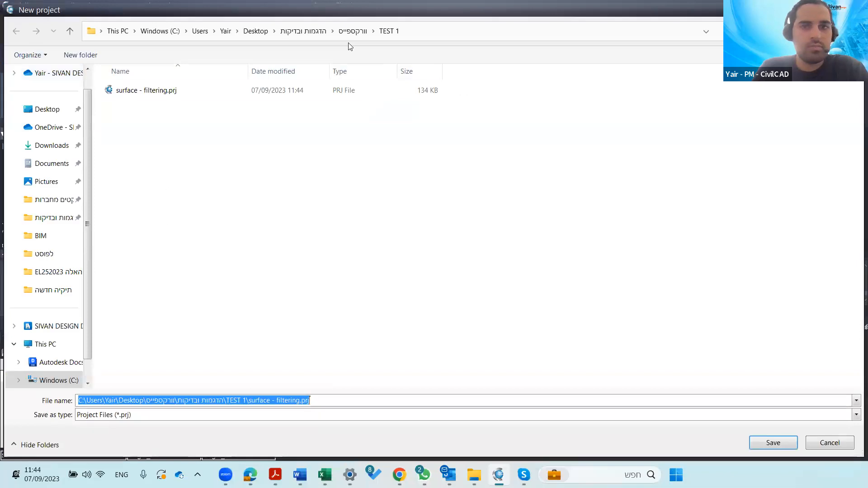
# Create a folder named Test2 inside the וורקספייס folder and open it as the new project's location
pyautogui.click(358, 30)
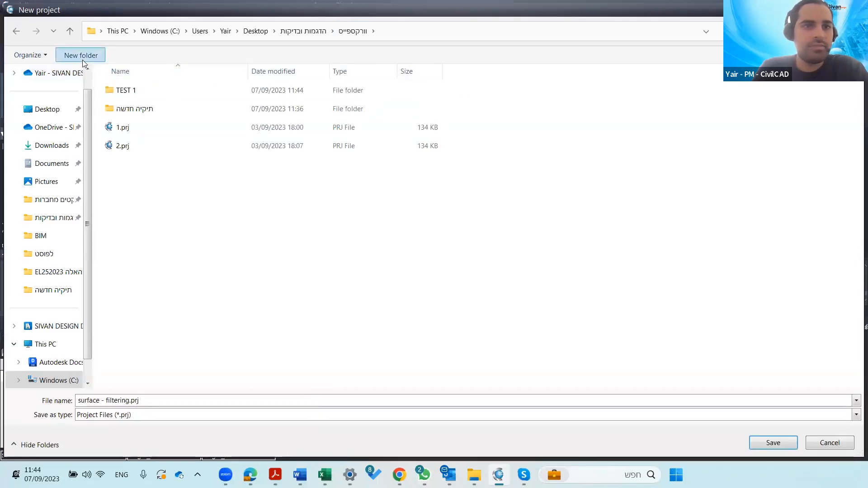
pyautogui.click(80, 55)
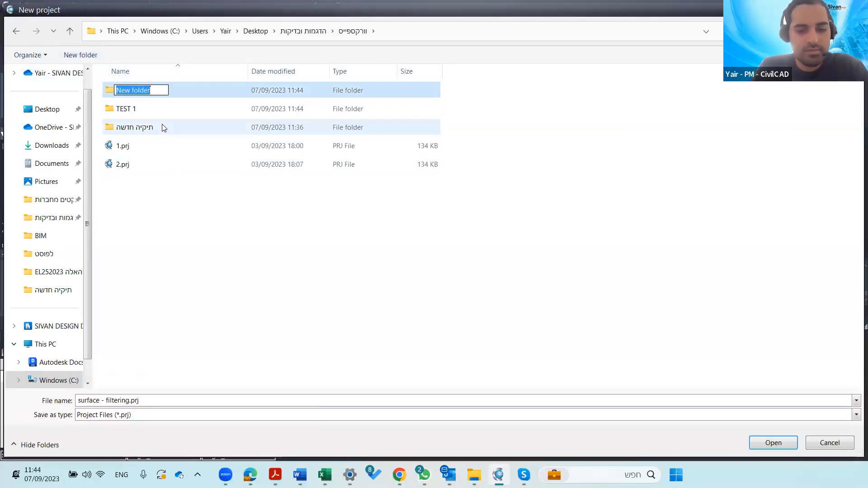
pyautogui.write('Test2')
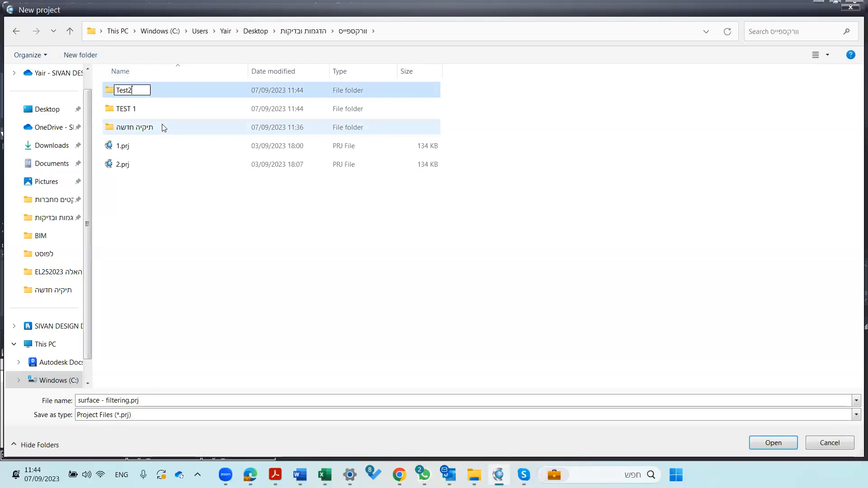
pyautogui.press('Return')
pyautogui.doubleClick(168, 111)
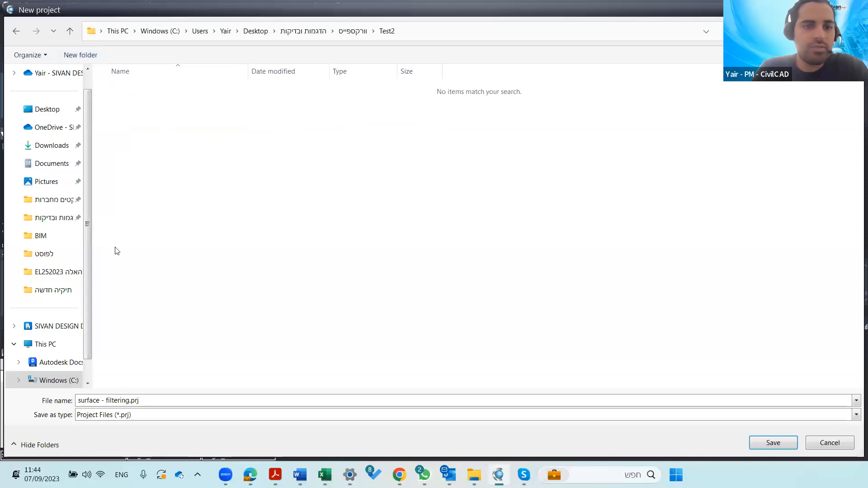
# Name the new project file surface.prj and save it in the Test2 folder
pyautogui.click(131, 402)
pyautogui.press('BackSpace')
pyautogui.press('BackSpace')
pyautogui.press('BackSpace')
pyautogui.press('BackSpace')
pyautogui.press('BackSpace')
pyautogui.press('BackSpace')
pyautogui.press('BackSpace')
pyautogui.press('BackSpace')
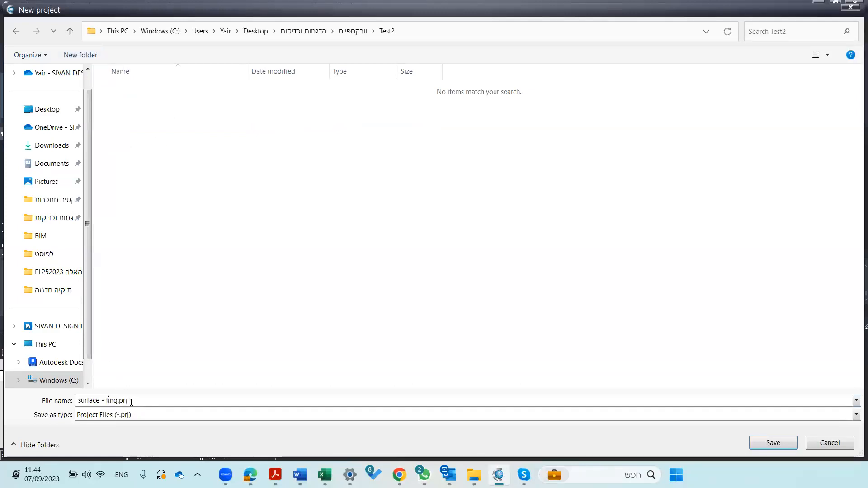
pyautogui.press('Delete')
pyautogui.press('Delete')
pyautogui.press('BackSpace')
pyautogui.press('BackSpace')
pyautogui.moveTo(329, 465)
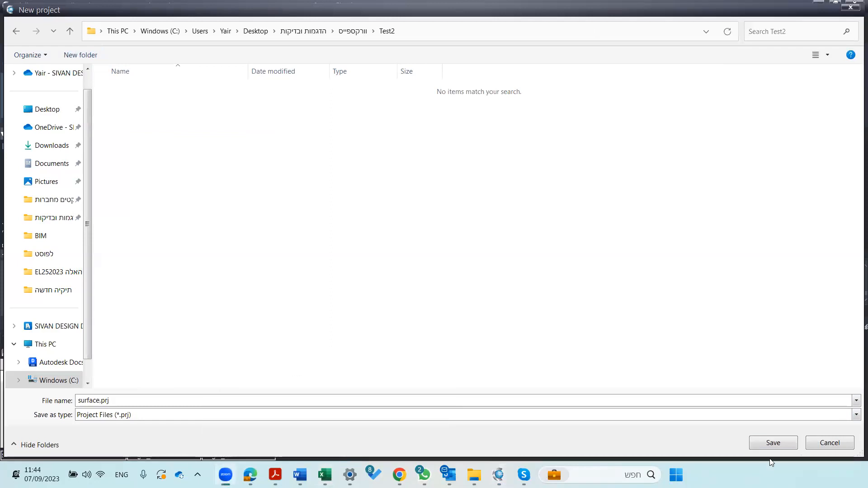
pyautogui.click(780, 443)
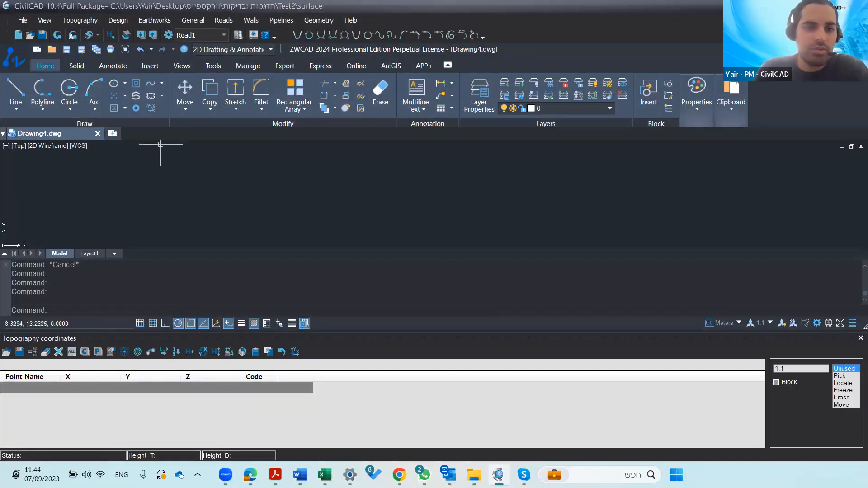
# Try to share 2_.dwg from File Explorer in the Zoom meeting, and minimize the open windows to get back to CivilCAD
pyautogui.click(801, 6)
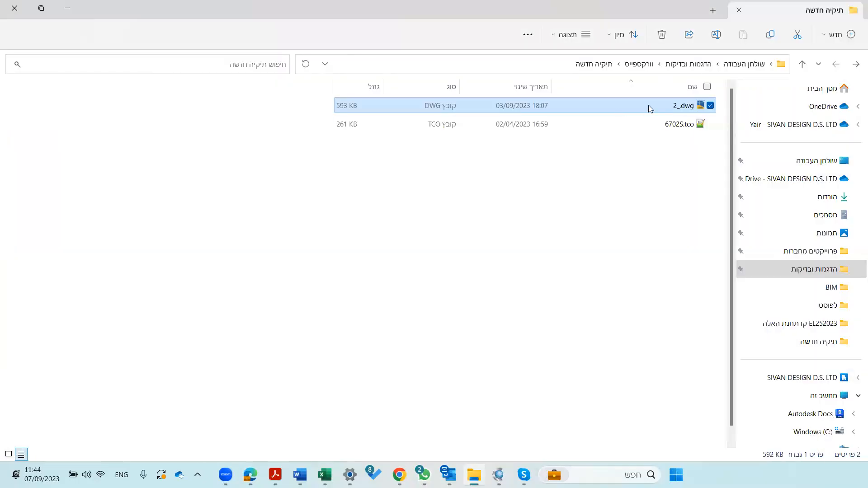
pyautogui.moveTo(582, 108); pyautogui.dragTo(623, 130)
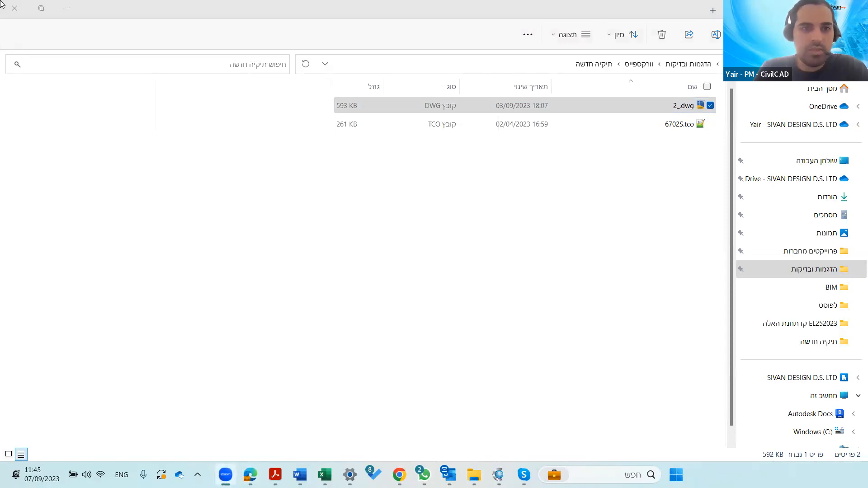
pyautogui.click(70, 6)
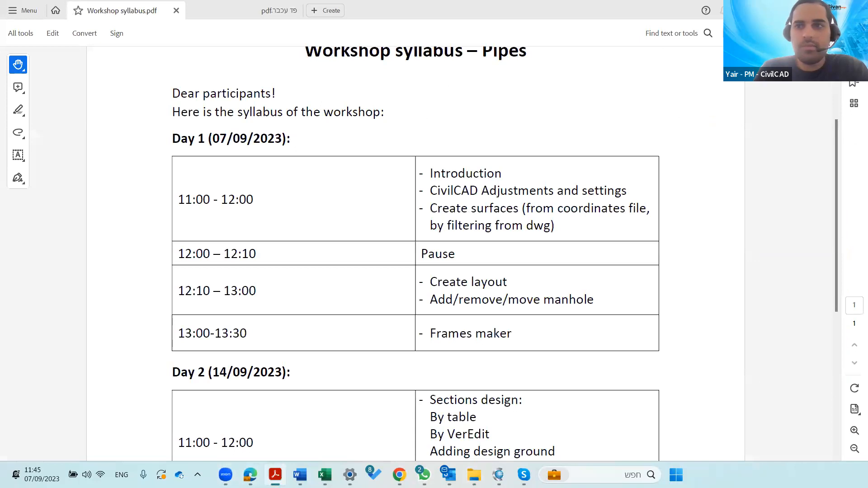
pyautogui.click(800, 9)
pyautogui.click(800, 9)
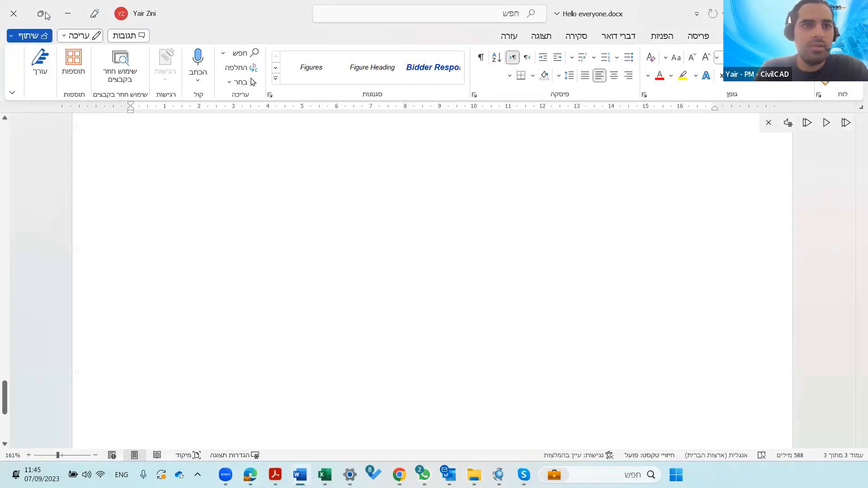
pyautogui.click(353, 103)
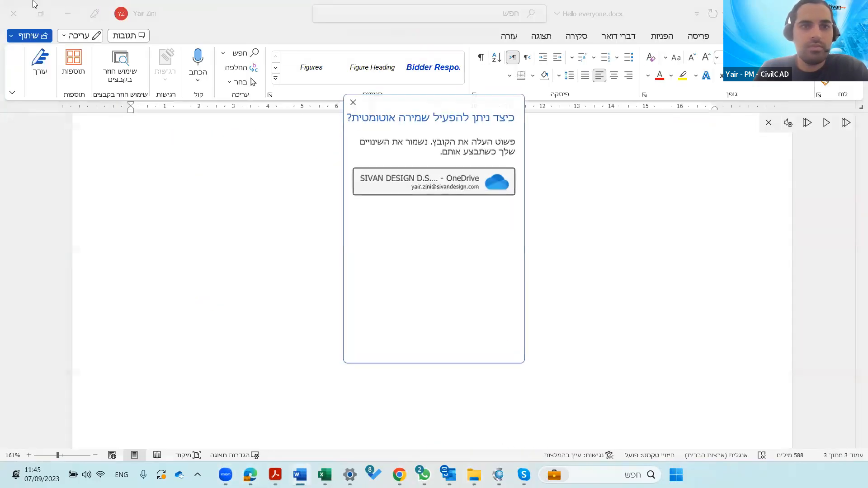
pyautogui.click(76, 18)
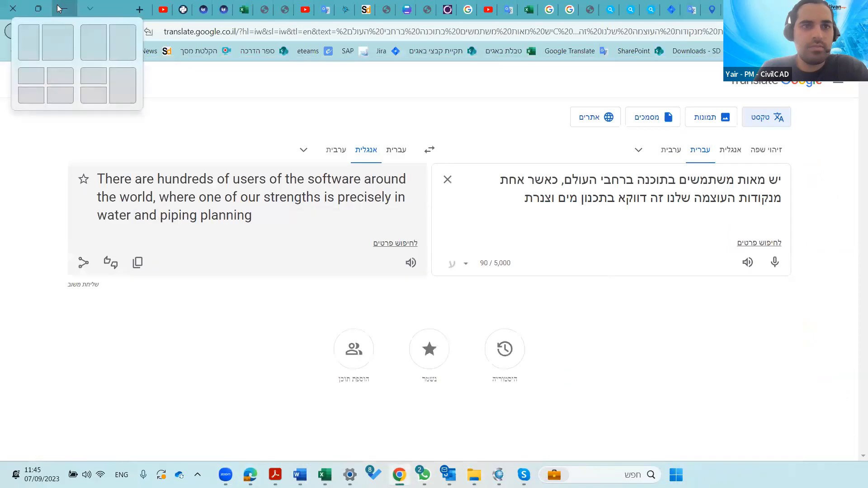
pyautogui.click(61, 8)
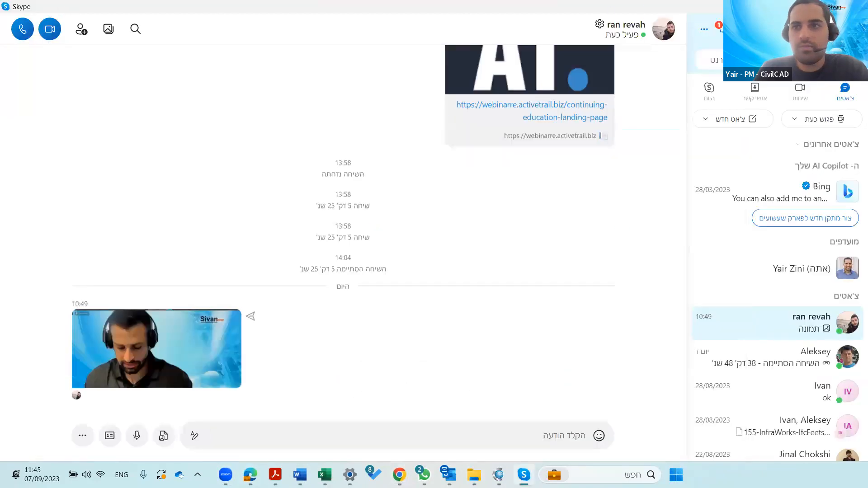
pyautogui.click(803, 6)
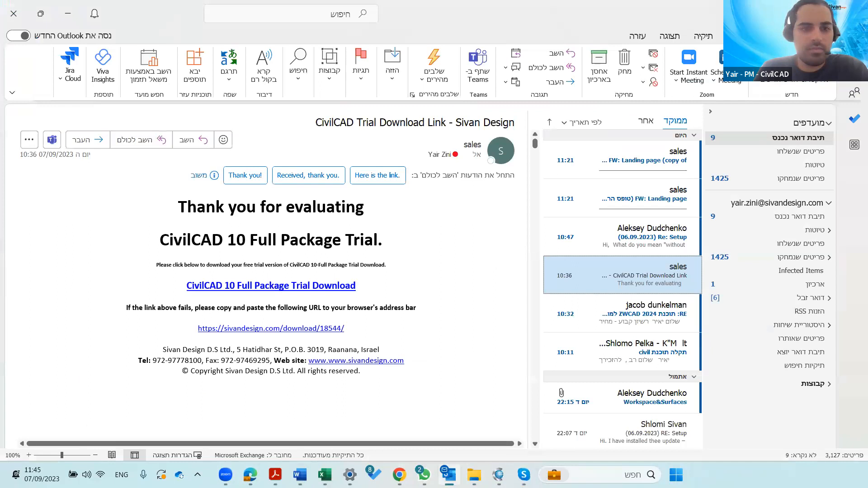
pyautogui.click(1, 485)
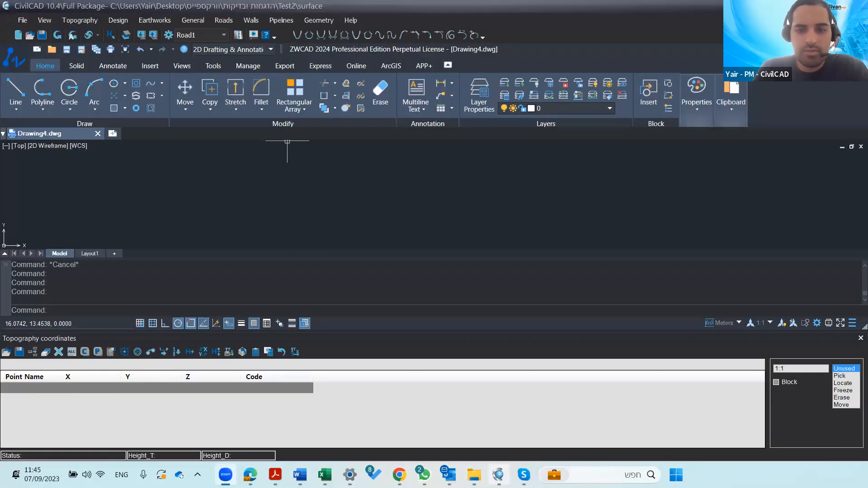
# Switch through File Explorer to Chrome, open the bookmarked Sivan Design downloads page in a new tab, and return to CivilCAD
pyautogui.click(474, 475)
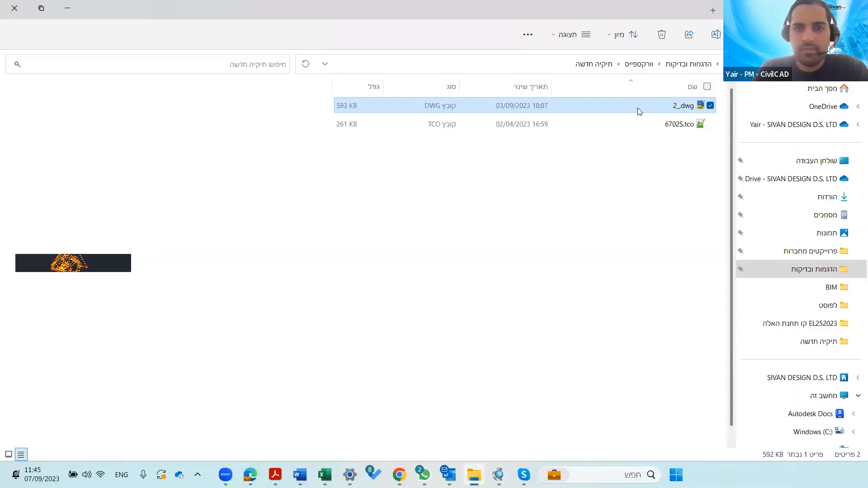
pyautogui.doubleClick(637, 107)
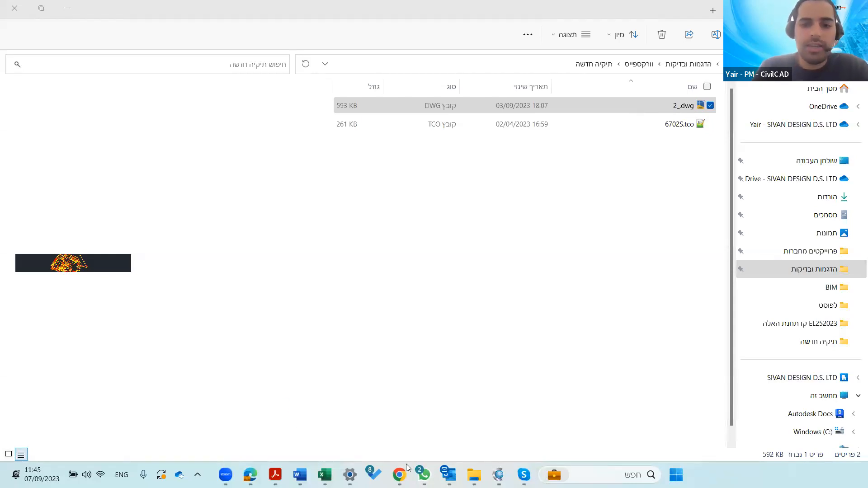
pyautogui.moveTo(398, 475)
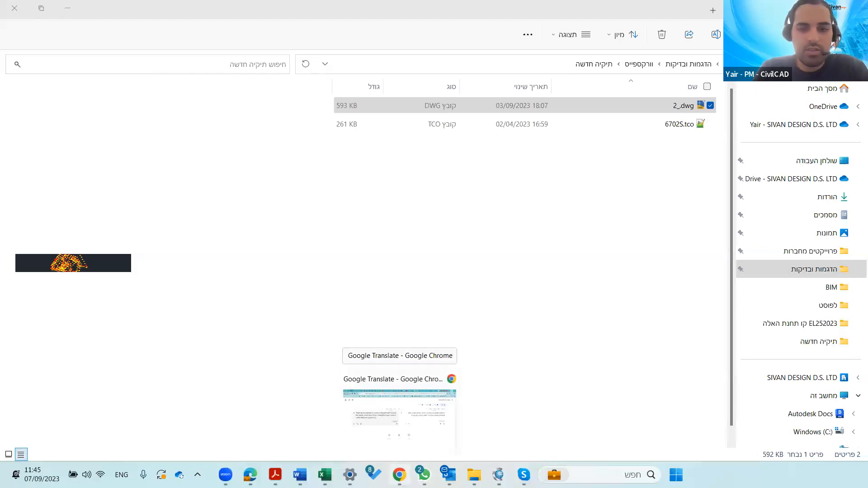
pyautogui.click(400, 409)
pyautogui.click(137, 11)
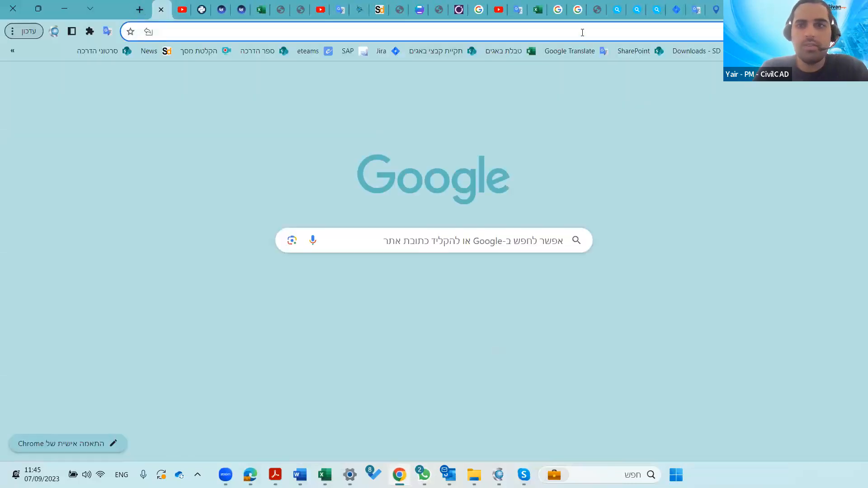
pyautogui.click(688, 53)
pyautogui.click(688, 33)
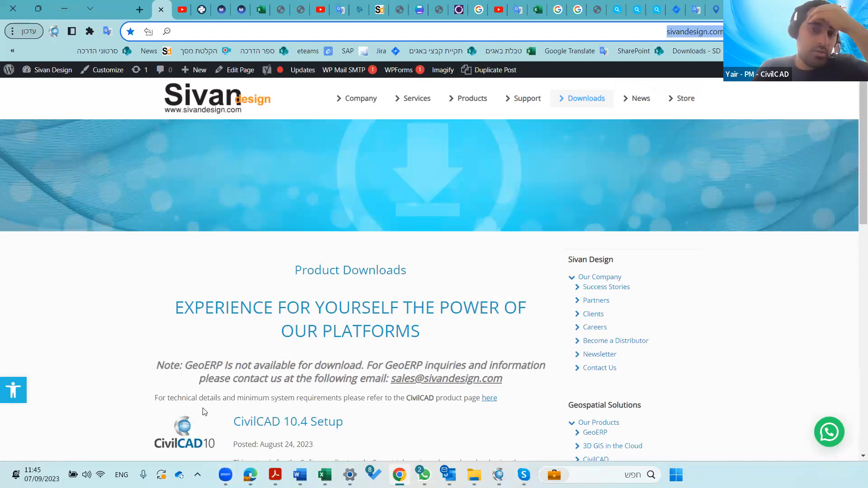
pyautogui.click(58, 5)
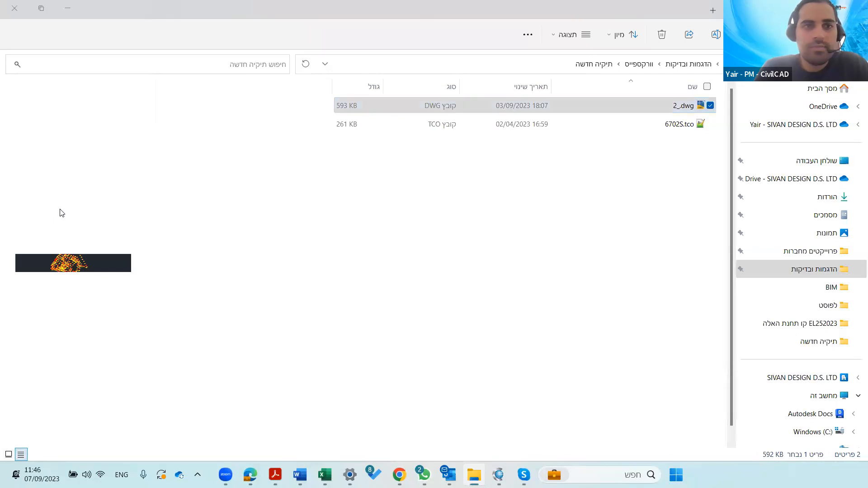
pyautogui.click(69, 7)
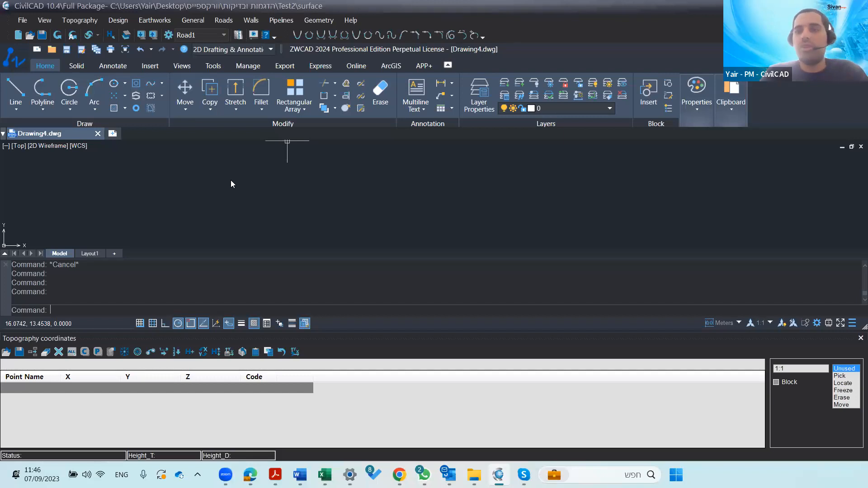
# Open the Filtering tool, review its settings for scanning point heights and reducing polyline points, and close it
pyautogui.click(195, 22)
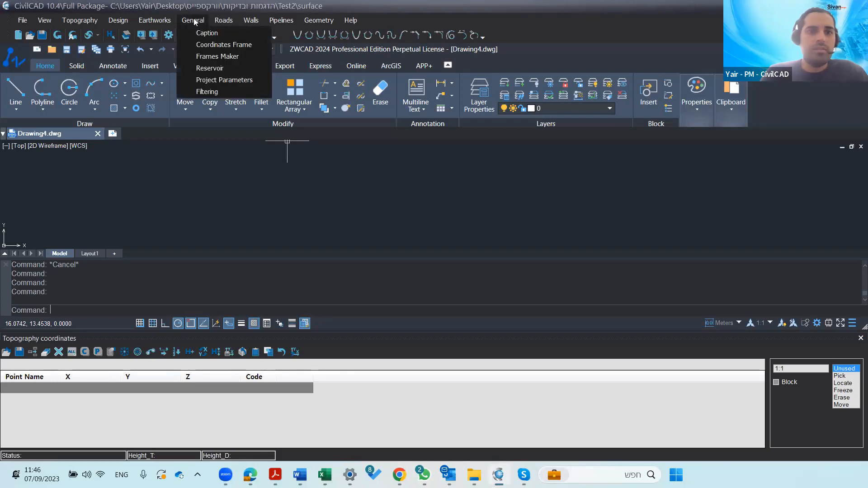
pyautogui.click(215, 93)
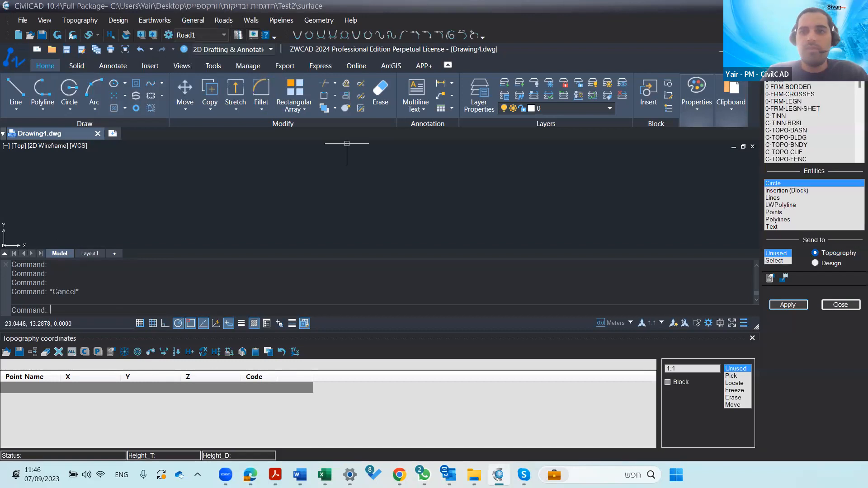
pyautogui.click(770, 278)
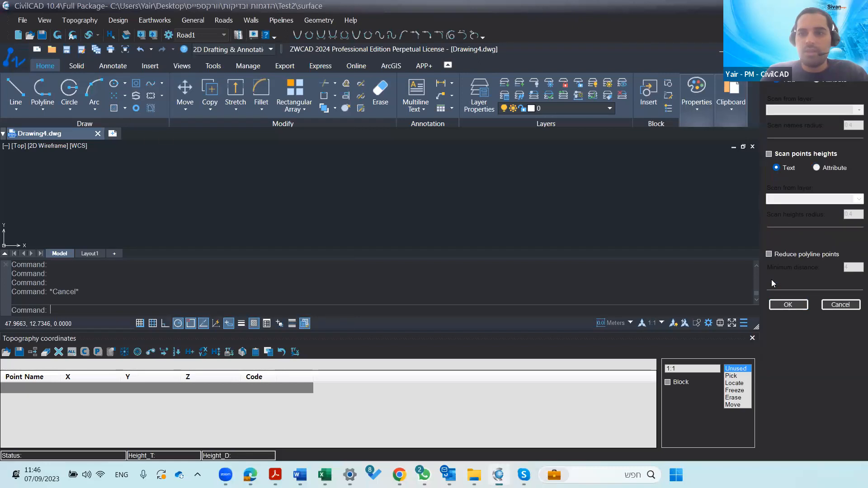
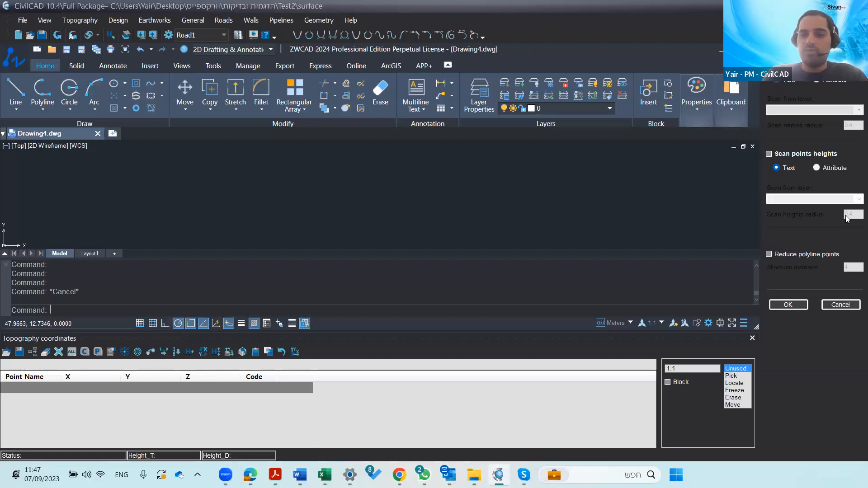
pyautogui.click(788, 305)
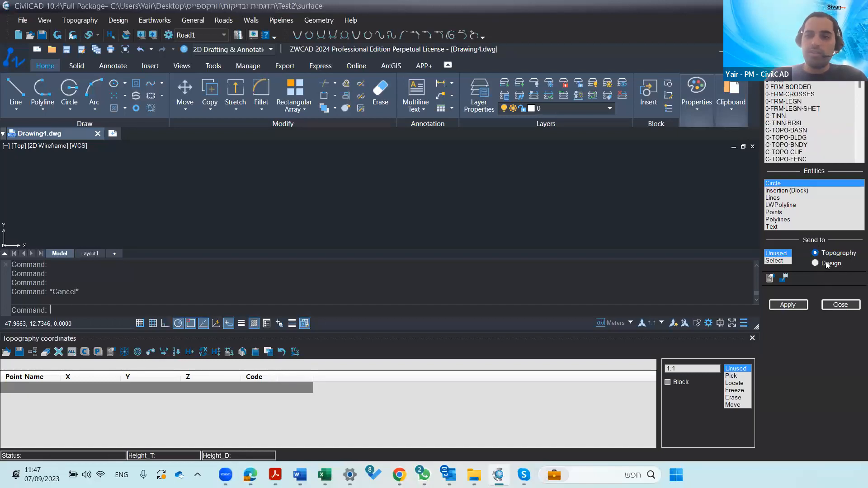
pyautogui.click(839, 304)
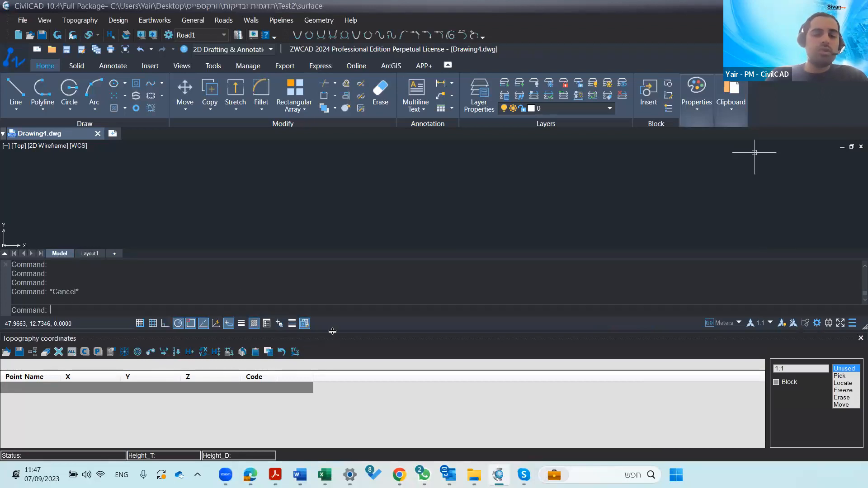
# Enlarge the Topography coordinates table and load the points from 6702S.tco in the וורקספייס > תיקיה חדשה folder
pyautogui.moveTo(344, 333); pyautogui.dragTo(354, 310)
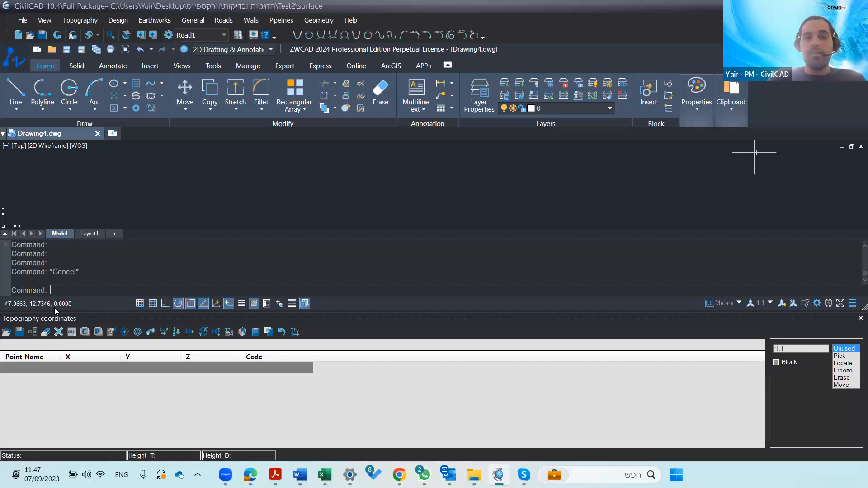
pyautogui.click(6, 335)
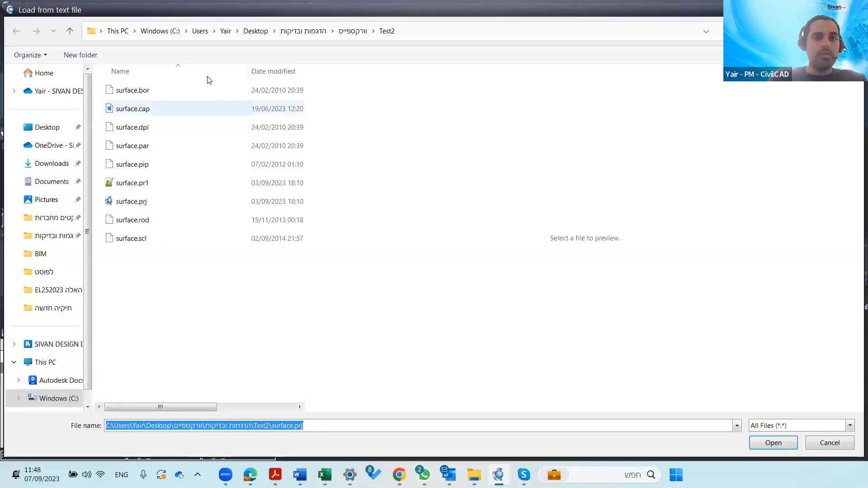
pyautogui.click(346, 32)
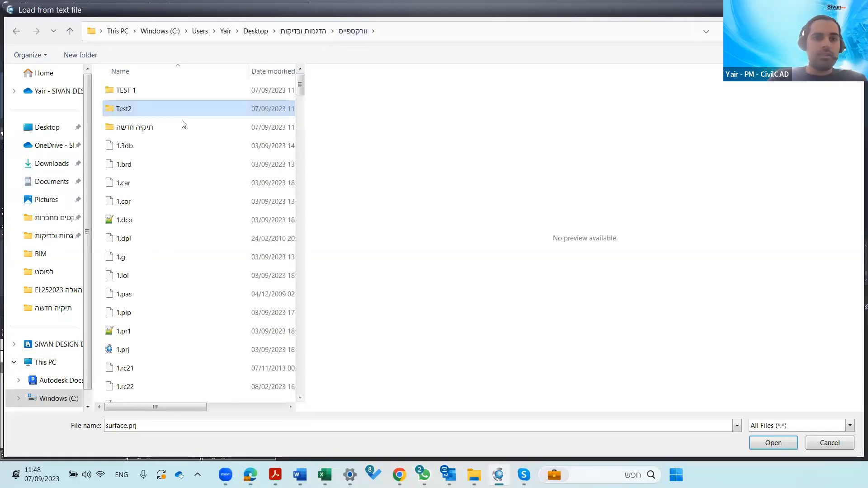
pyautogui.doubleClick(128, 128)
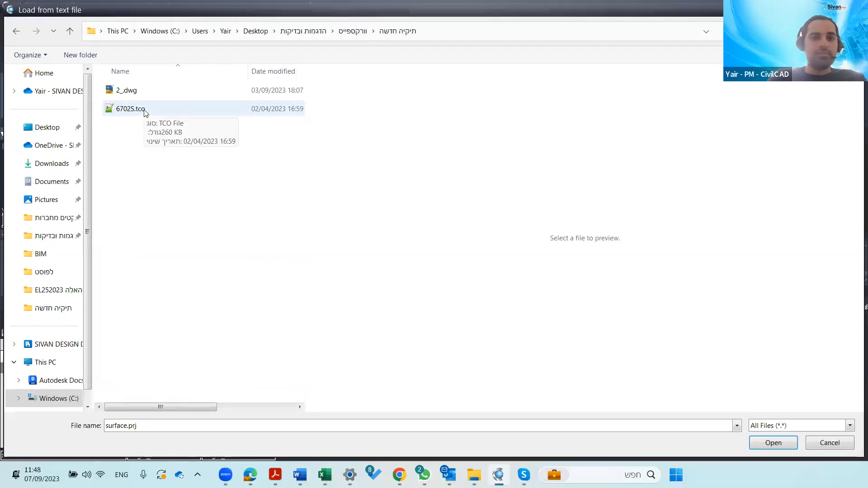
pyautogui.doubleClick(130, 109)
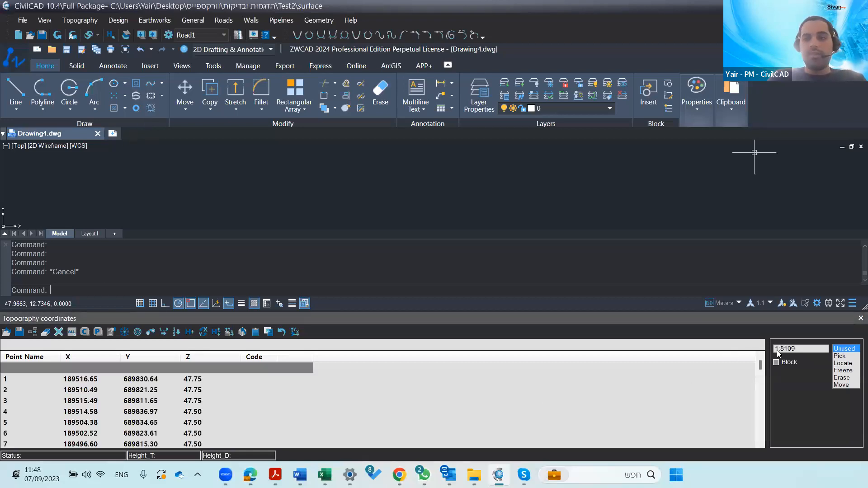
pyautogui.scroll(-8, 192, 396)
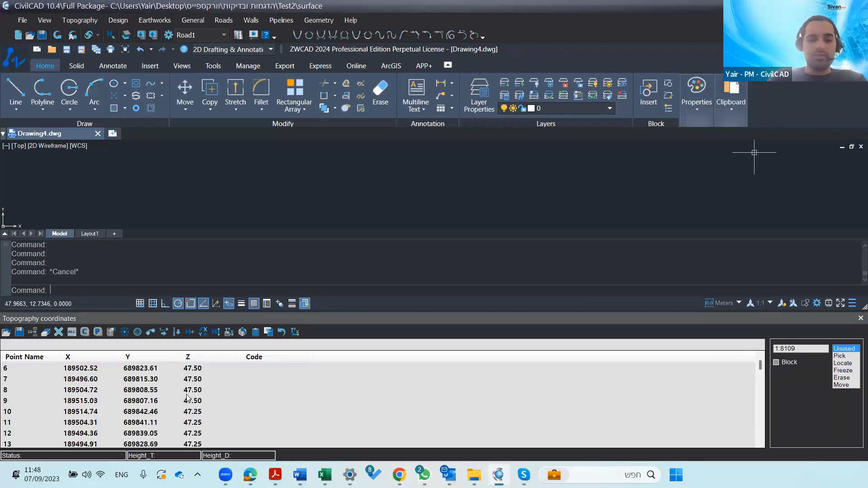
pyautogui.scroll(8, 192, 396)
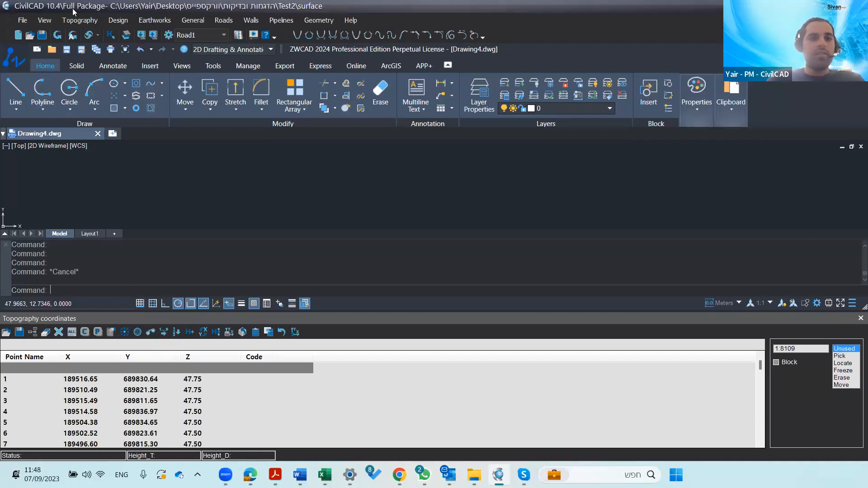
# Generate topography contours from the loaded points with an interval of 2
pyautogui.click(73, 20)
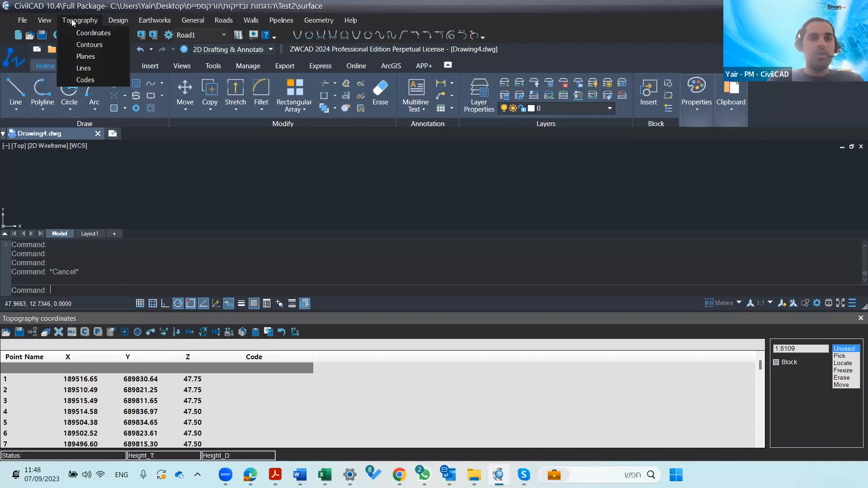
pyautogui.click(75, 44)
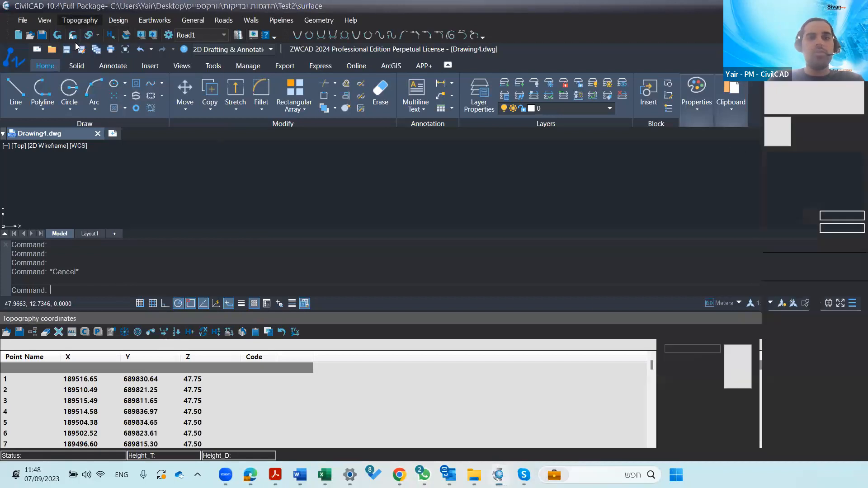
pyautogui.click(795, 305)
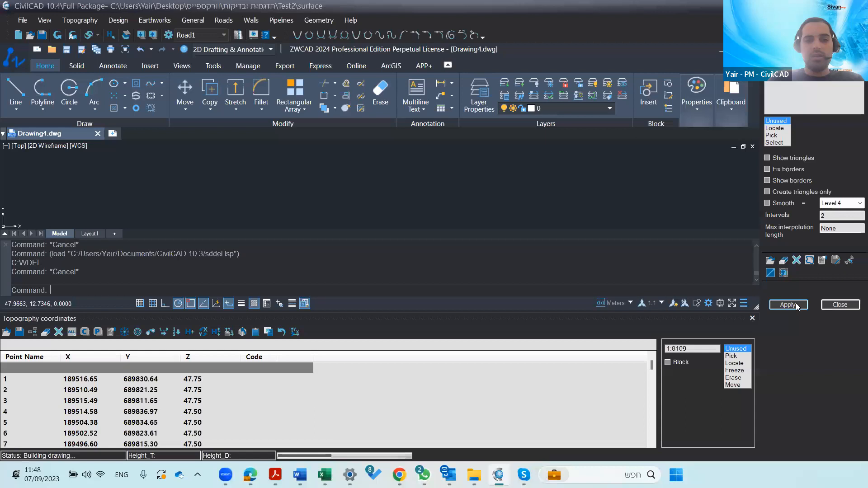
# Locate point 3 in the drawing, close the Topography coordinates table and look over the generated contours
pyautogui.click(149, 401)
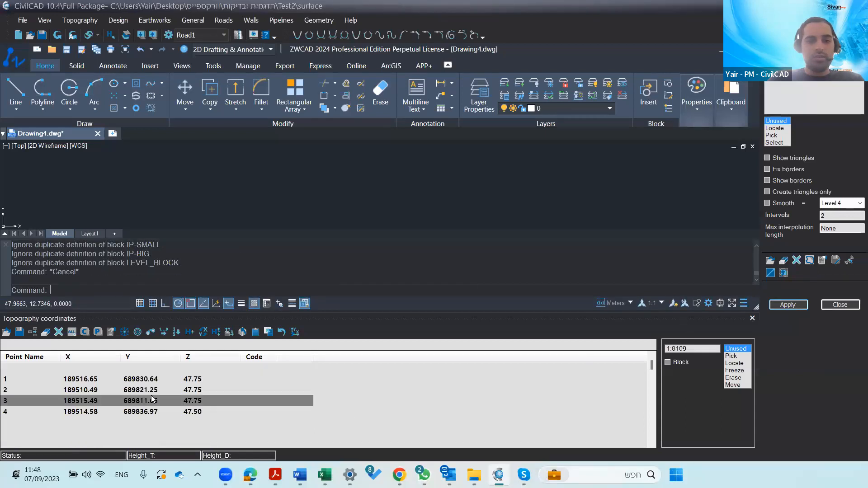
pyautogui.click(138, 333)
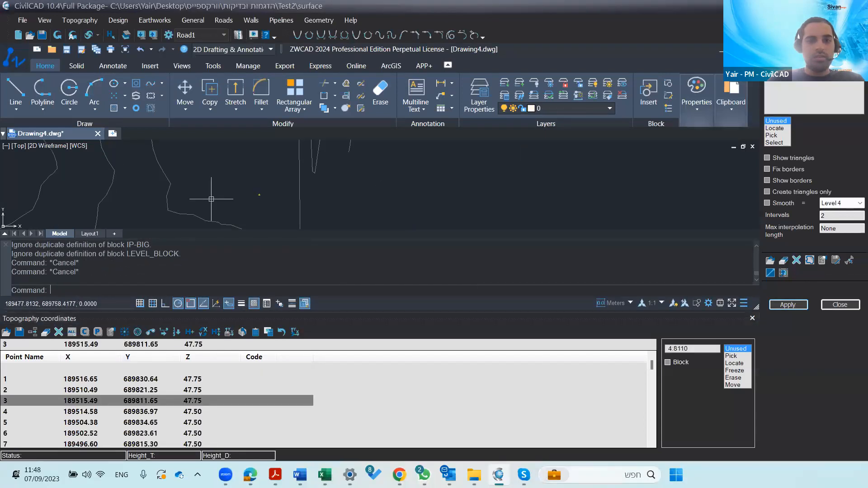
pyautogui.scroll(-5, 247, 206)
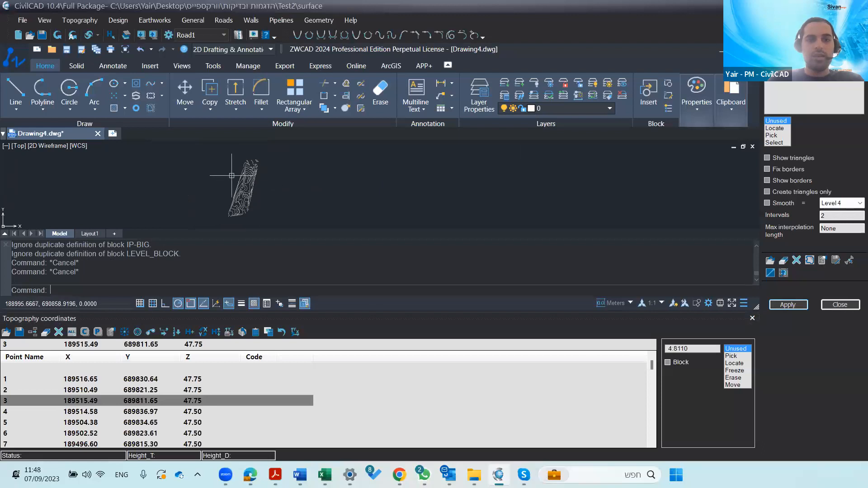
pyautogui.click(752, 319)
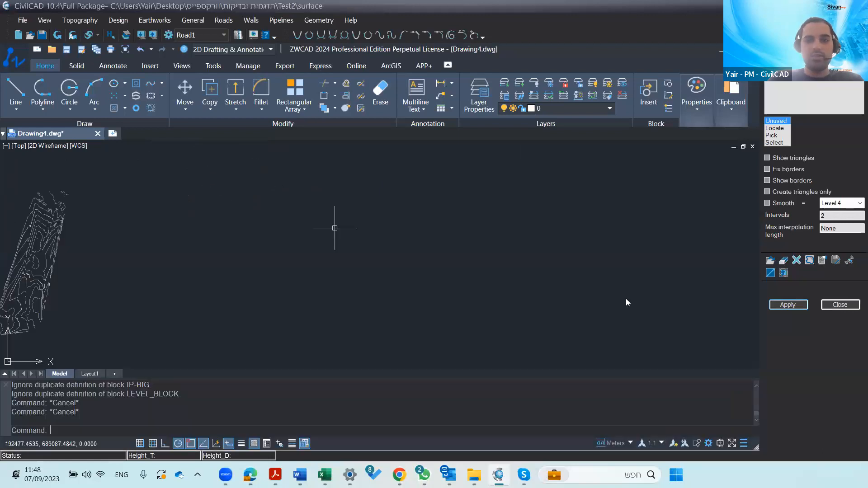
pyautogui.moveTo(149, 261); pyautogui.dragTo(318, 248, button='middle')
pyautogui.scroll(5, 246, 252)
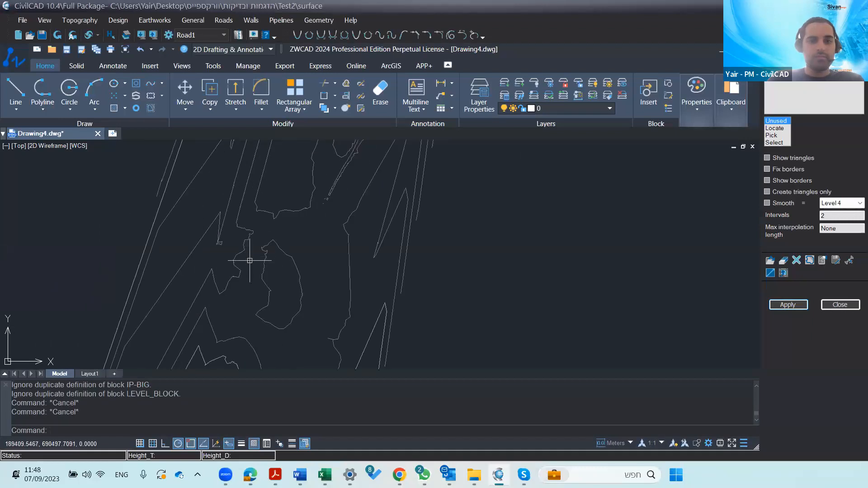
# Reopen the Topography coordinates table, select point 1 and draw the coordinate points in the drawing
pyautogui.click(70, 20)
pyautogui.click(84, 32)
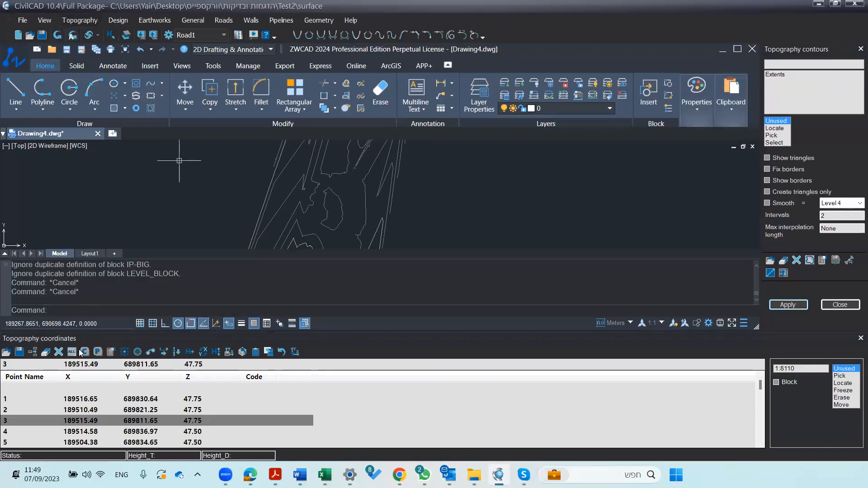
pyautogui.click(65, 398)
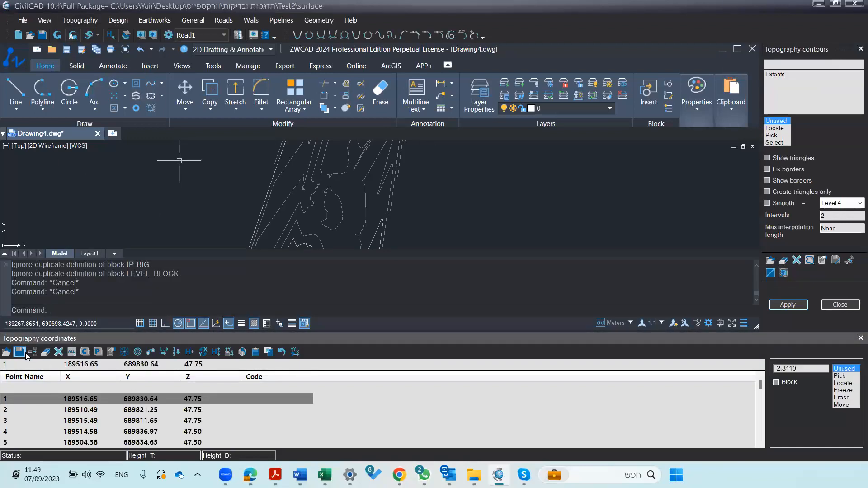
pyautogui.click(55, 40)
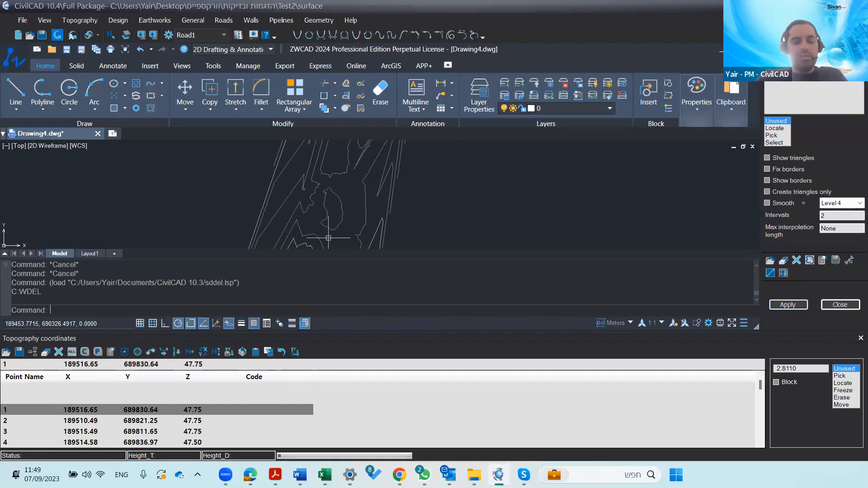
pyautogui.write('wdel')
pyautogui.press('Return')
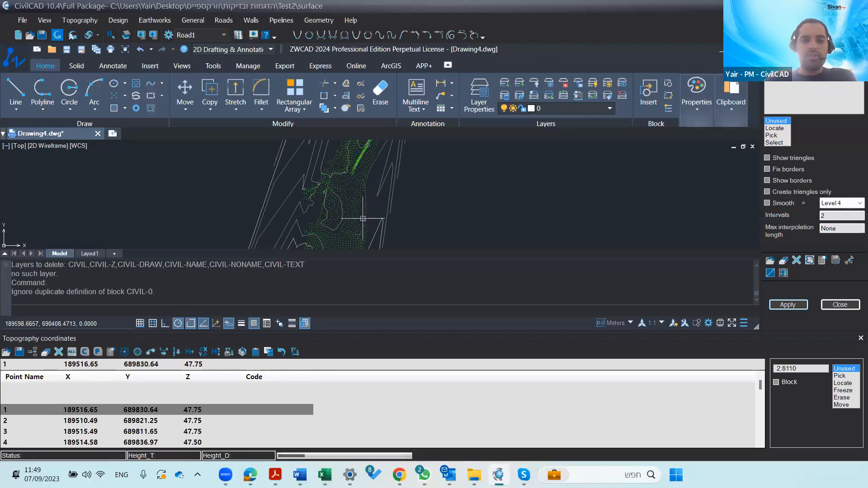
# Examine the point numbers and elevations drawn along the contours, both up close and across the whole survey area
pyautogui.scroll(5, 362, 223)
pyautogui.scroll(5, 272, 207)
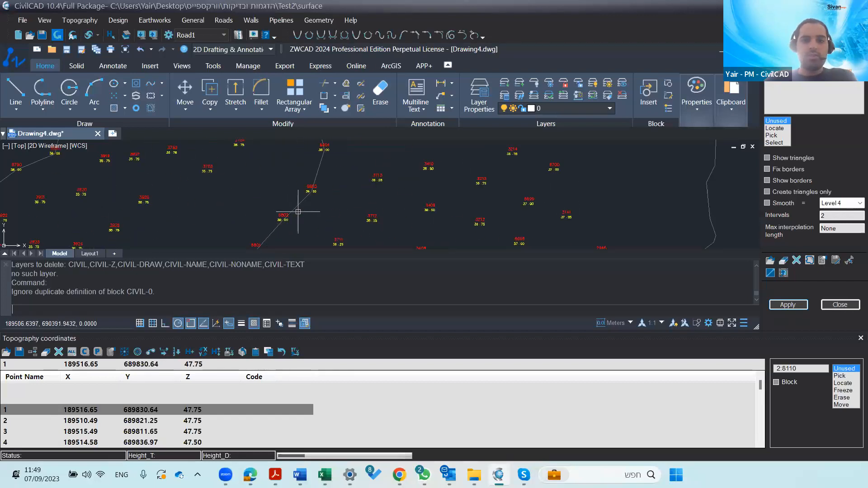
pyautogui.scroll(-10, 298, 211)
pyautogui.press('Escape')
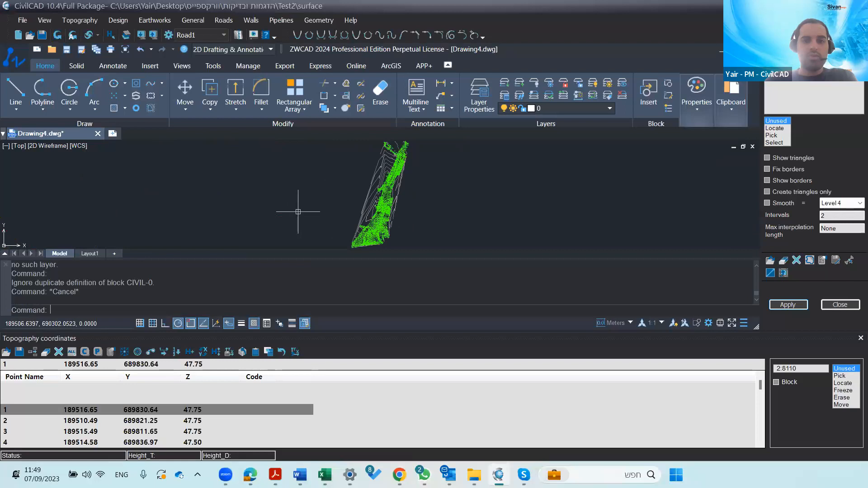
pyautogui.scroll(2, 334, 206)
pyautogui.scroll(6, 334, 205)
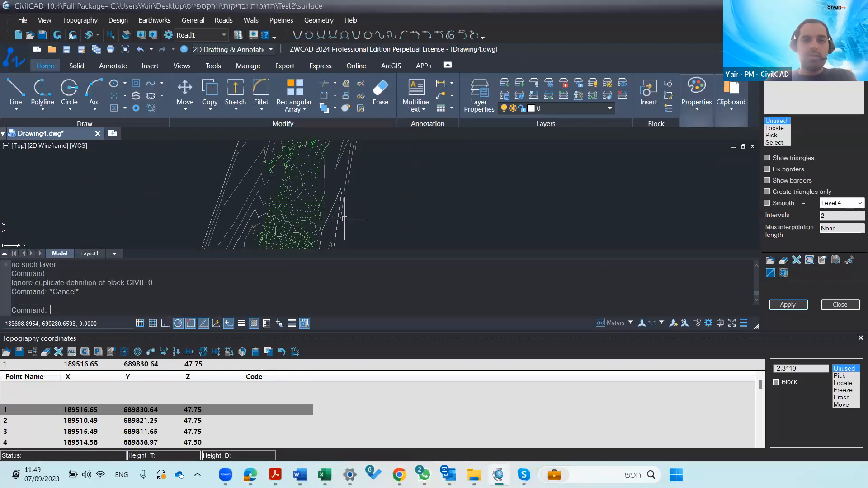
pyautogui.scroll(4, 265, 213)
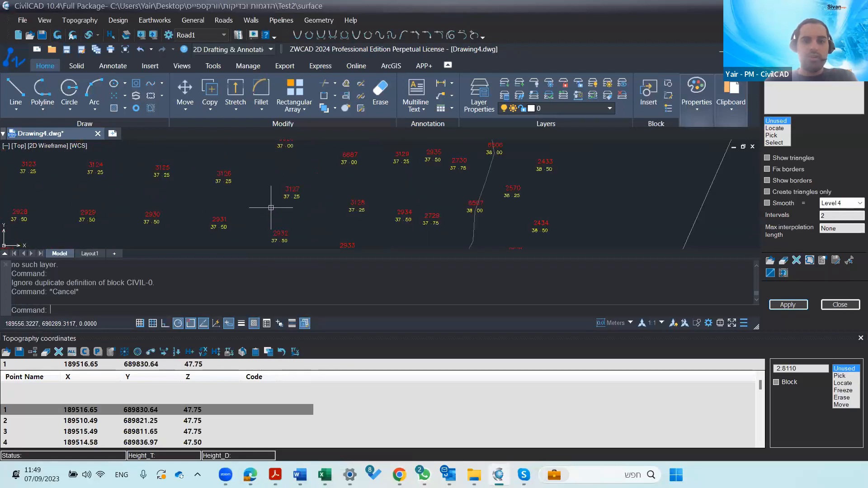
pyautogui.scroll(-5, 271, 207)
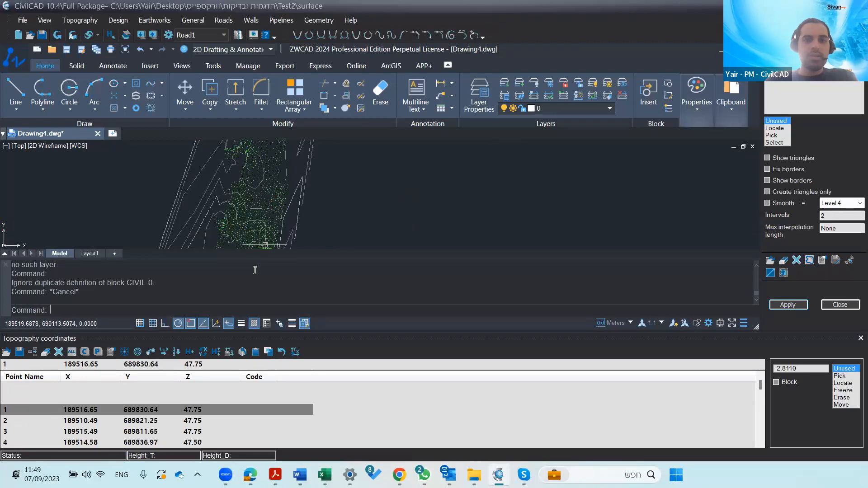
pyautogui.scroll(-6, 292, 234)
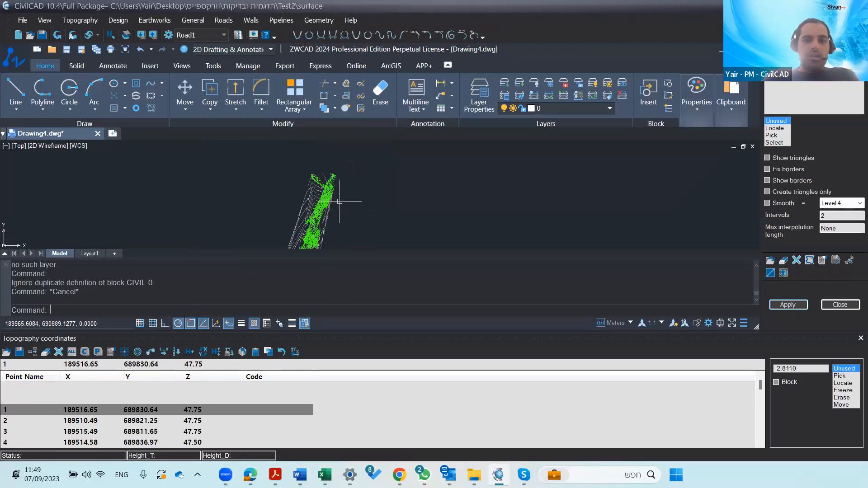
pyautogui.scroll(6, 325, 211)
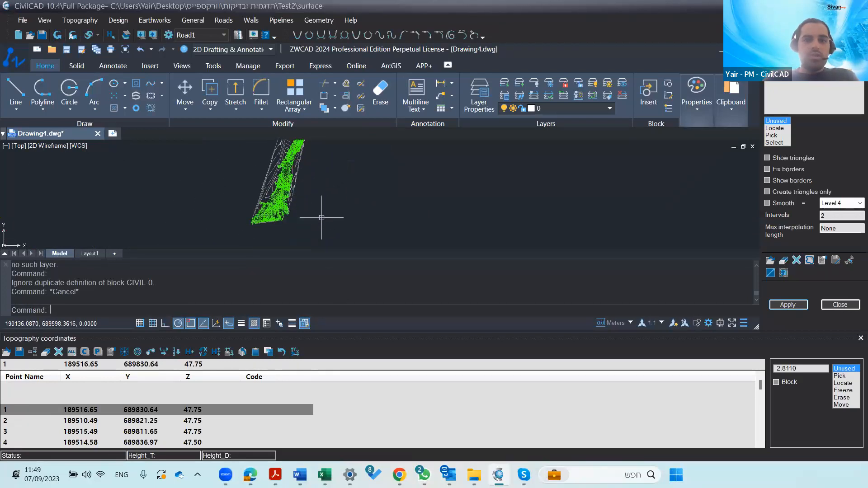
pyautogui.moveTo(224, 208); pyautogui.dragTo(475, 232, button='middle')
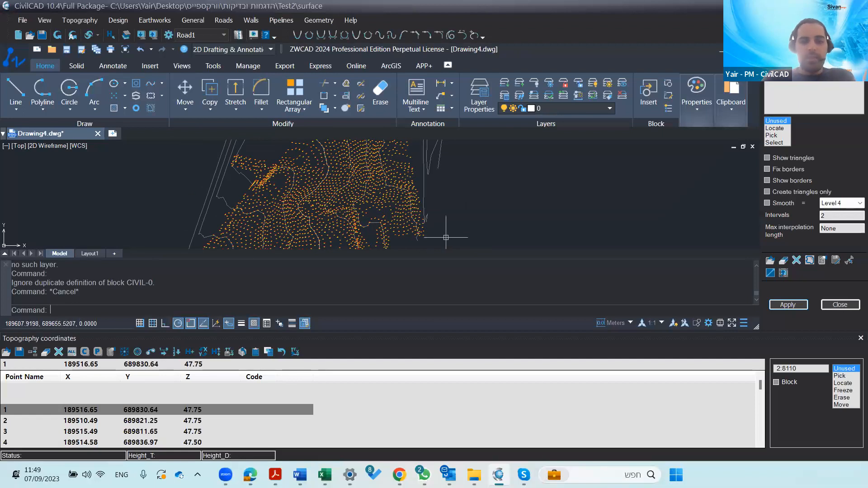
# Switch to Workshop syllabus.pdf in Acrobat, review the Day 1 schedule and return to CivilCAD
pyautogui.moveTo(276, 474)
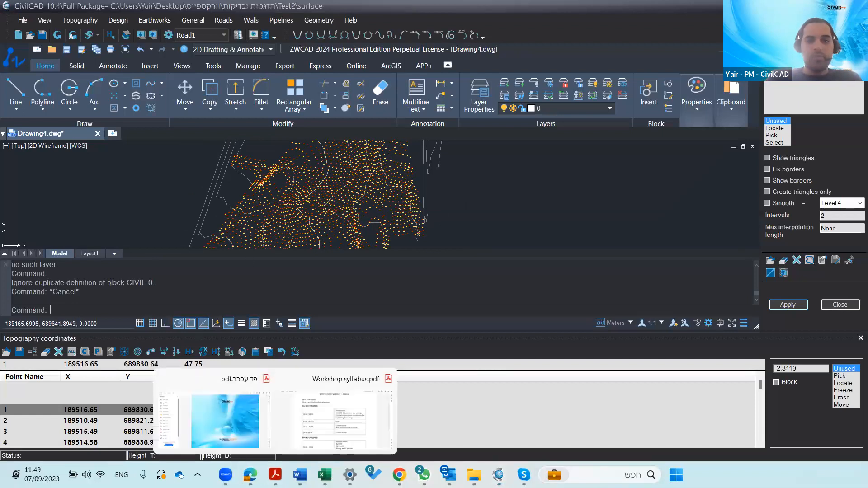
pyautogui.click(312, 422)
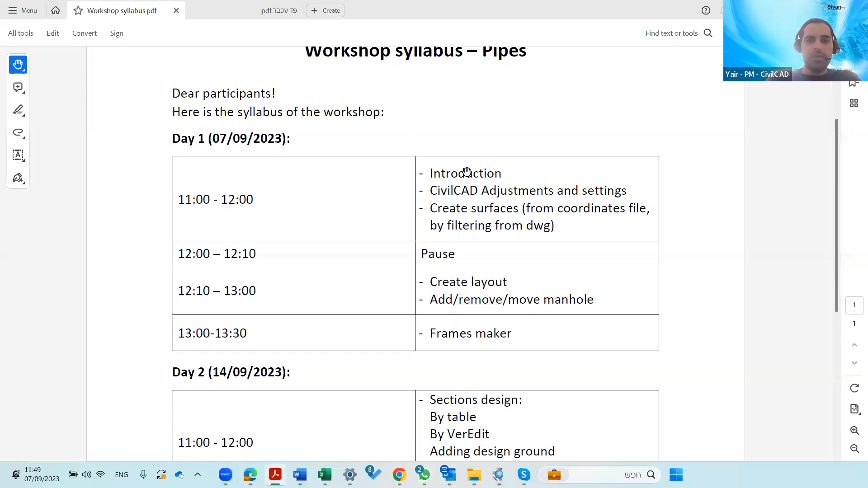
pyautogui.click(282, 93)
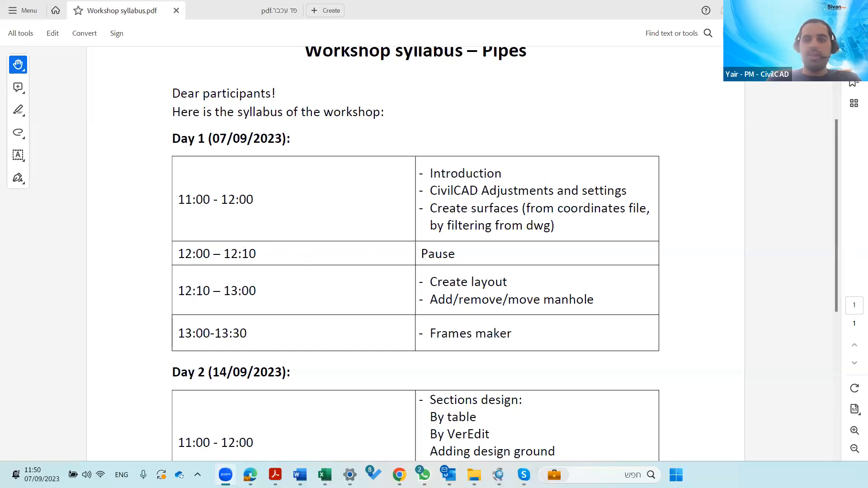
pyautogui.hotkey('alt', 'Tab')
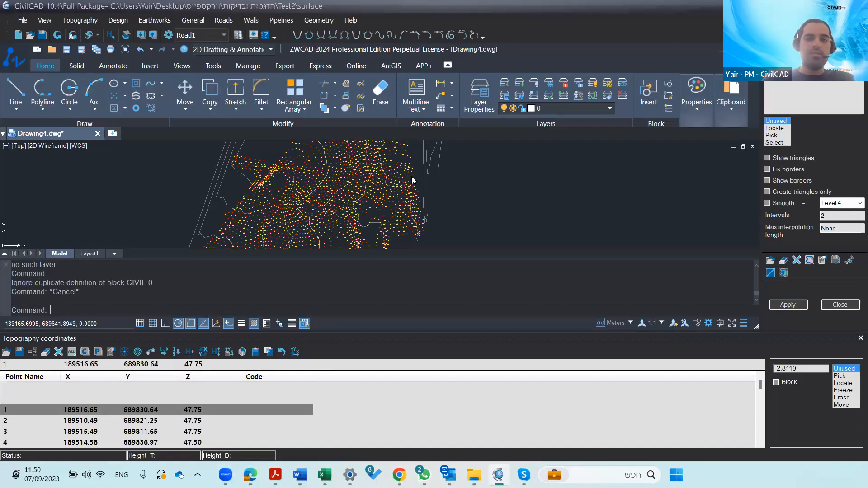
pyautogui.click(451, 47)
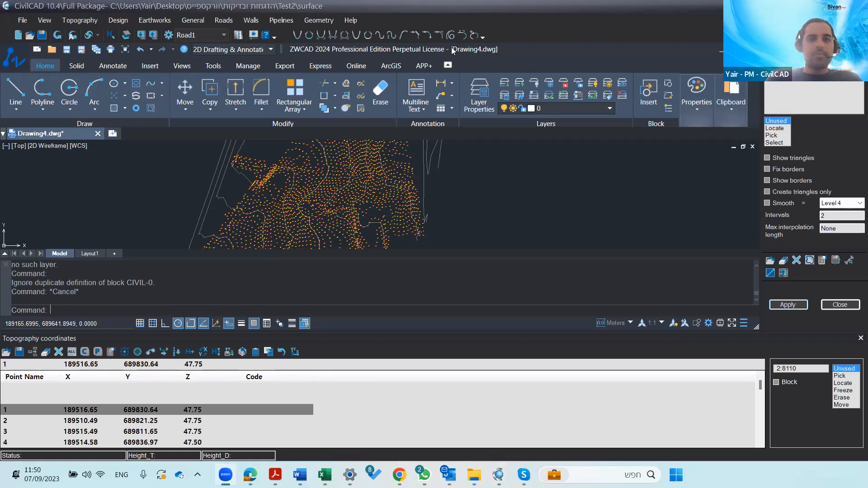
# Regenerate the topography contours with the Show triangles option turned on
pyautogui.scroll(5, 289, 203)
pyautogui.scroll(-6, 309, 196)
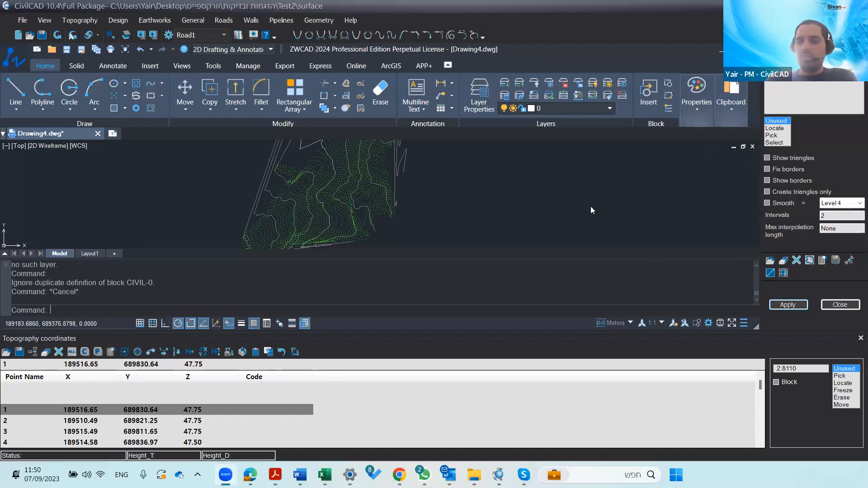
pyautogui.click(767, 158)
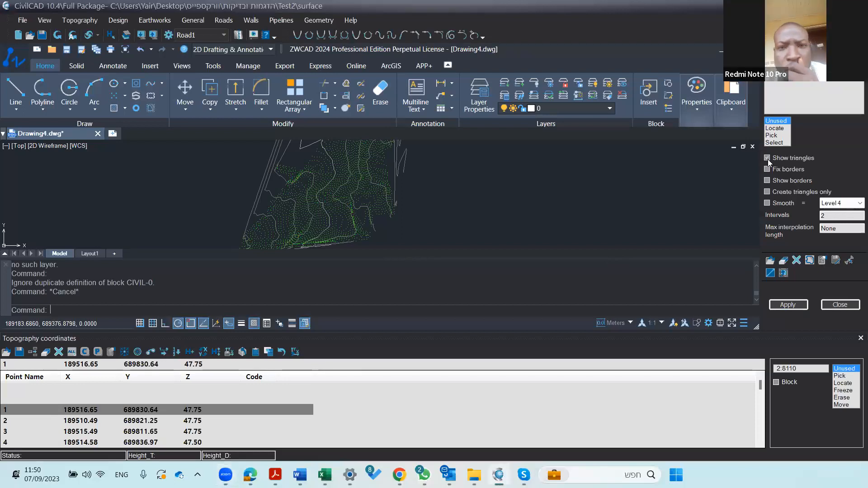
pyautogui.click(798, 308)
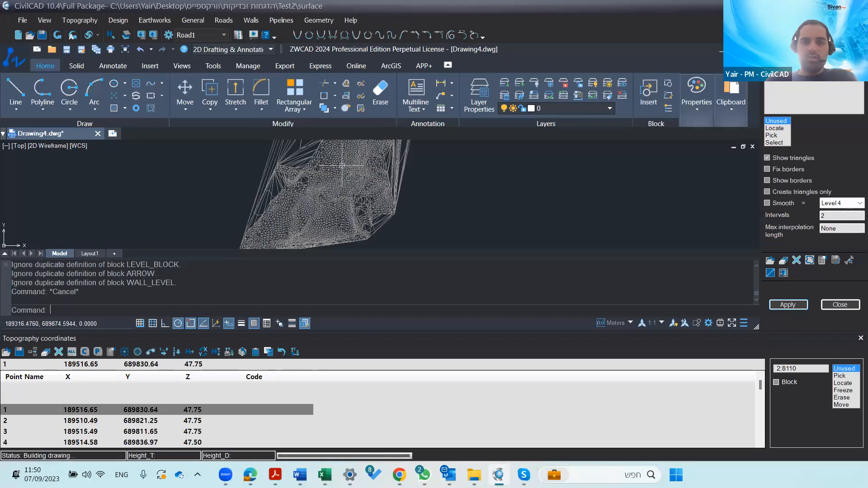
# Inspect the triangle mesh between the points and create the watershed areas for the surface
pyautogui.scroll(5, 349, 185)
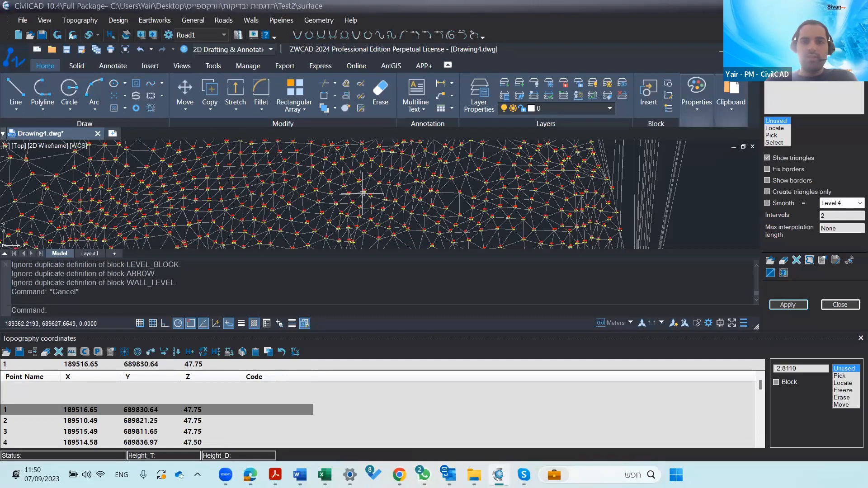
pyautogui.scroll(-6, 233, 202)
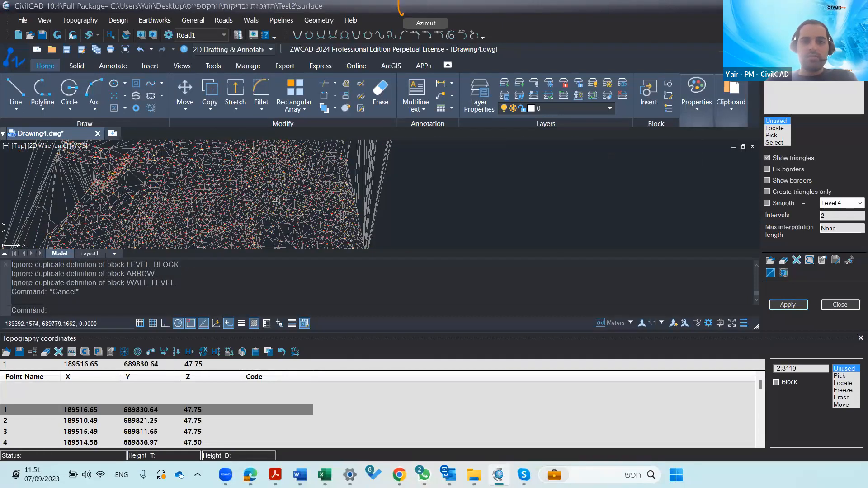
pyautogui.scroll(-5, 343, 181)
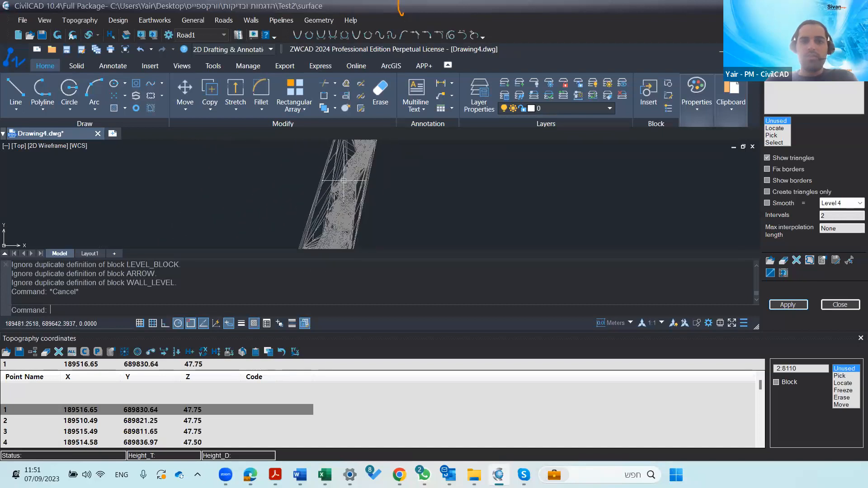
pyautogui.scroll(6, 247, 200)
pyautogui.scroll(4, 248, 200)
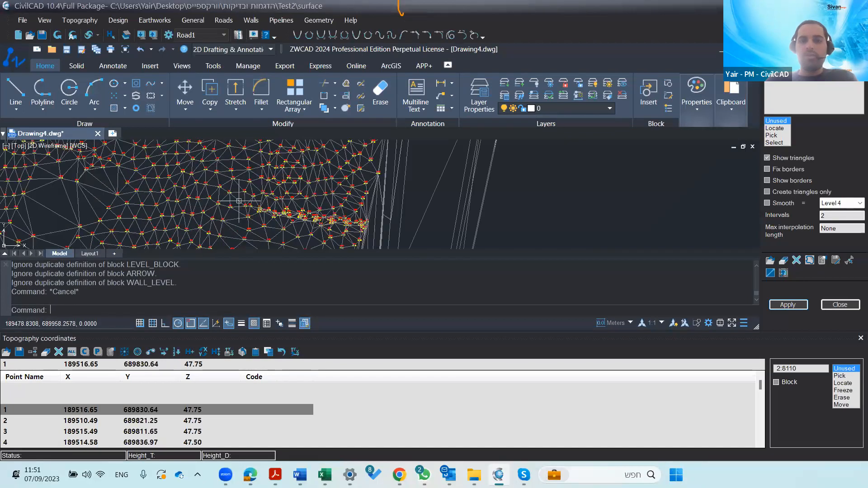
pyautogui.moveTo(298, 181); pyautogui.dragTo(362, 165, button='middle')
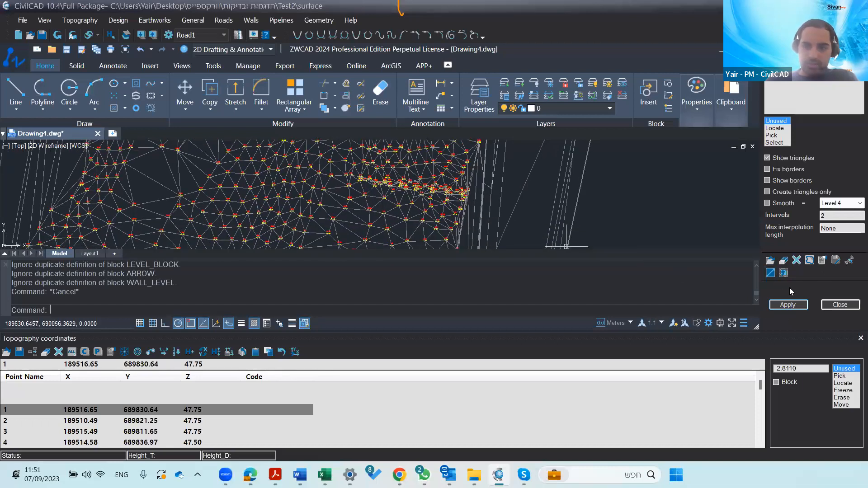
pyautogui.click(783, 273)
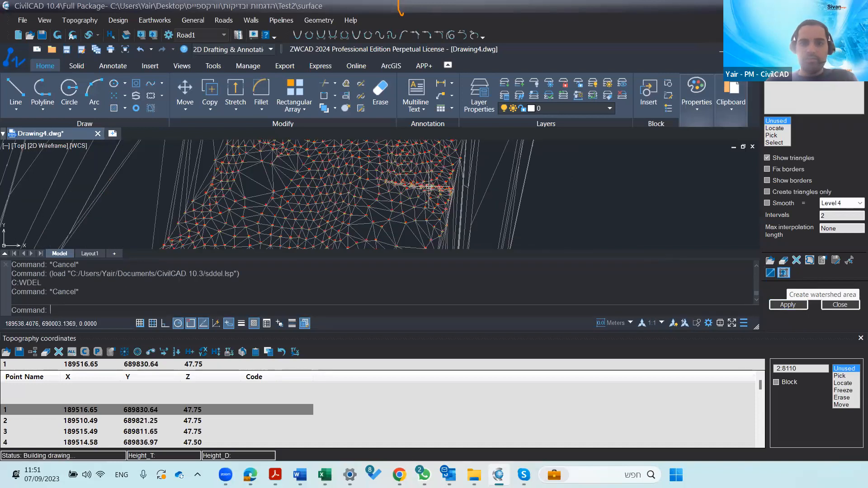
# Examine the watershed boundaries, flow arrows and coordinate and area labels across the triangulated surface
pyautogui.scroll(-2, 429, 186)
pyautogui.moveTo(453, 205); pyautogui.dragTo(448, 172, button='middle')
pyautogui.middleClick(400, 220)
pyautogui.middleClick(399, 219)
pyautogui.scroll(4, 347, 184)
pyautogui.scroll(-2, 347, 185)
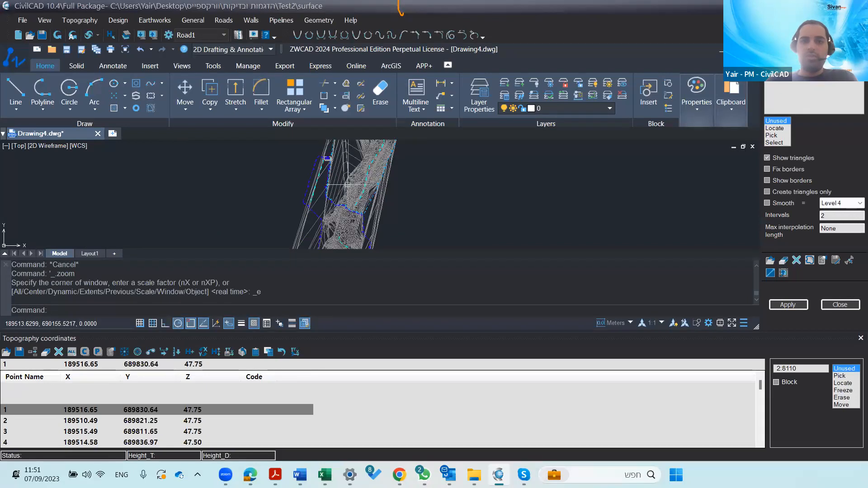
pyautogui.scroll(6, 347, 184)
pyautogui.moveTo(348, 185)
pyautogui.mouseDown(button='middle')
pyautogui.moveTo(333, 171)
pyautogui.moveTo(336, 219)
pyautogui.mouseUp(button='middle')
pyautogui.scroll(2, 329, 220)
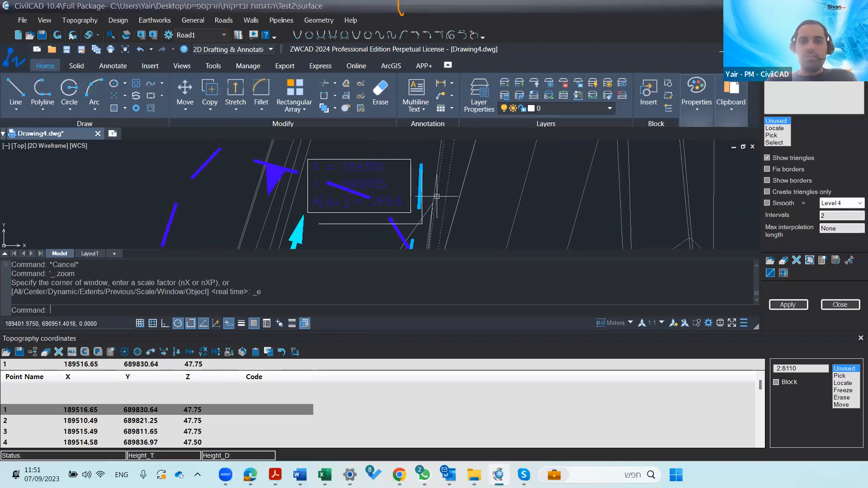
pyautogui.scroll(-4, 467, 203)
pyautogui.moveTo(467, 204); pyautogui.dragTo(420, 177, button='middle')
pyautogui.moveTo(425, 236)
pyautogui.mouseDown(button='middle')
pyautogui.moveTo(421, 170)
pyautogui.moveTo(431, 160)
pyautogui.mouseUp(button='middle')
pyautogui.scroll(5, 377, 189)
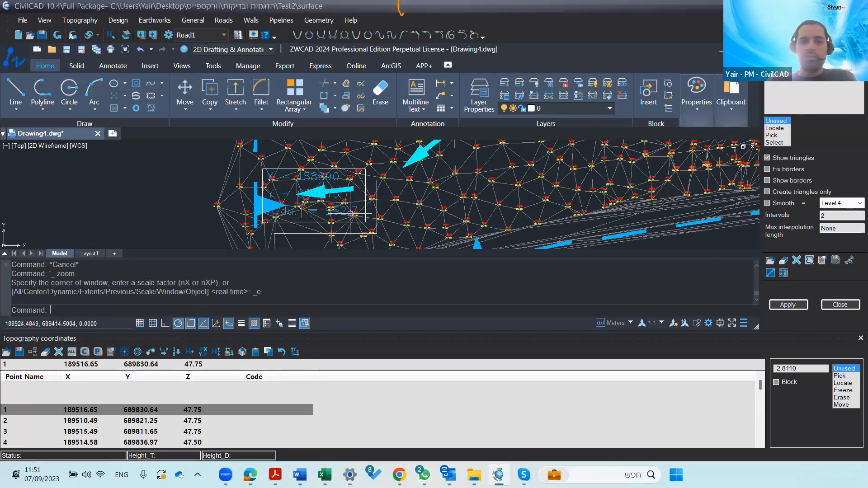
pyautogui.scroll(-6, 303, 212)
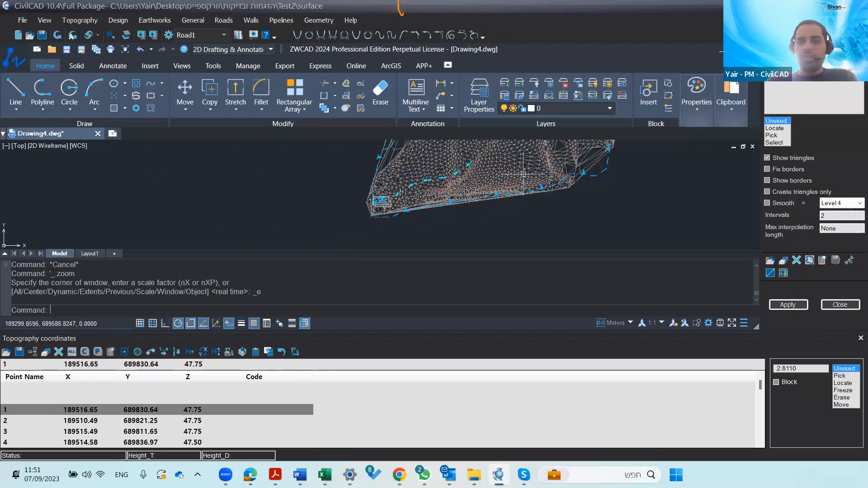
# Open the topography Lines tool to work with the surface's lines list
pyautogui.moveTo(501, 210); pyautogui.dragTo(488, 231, button='middle')
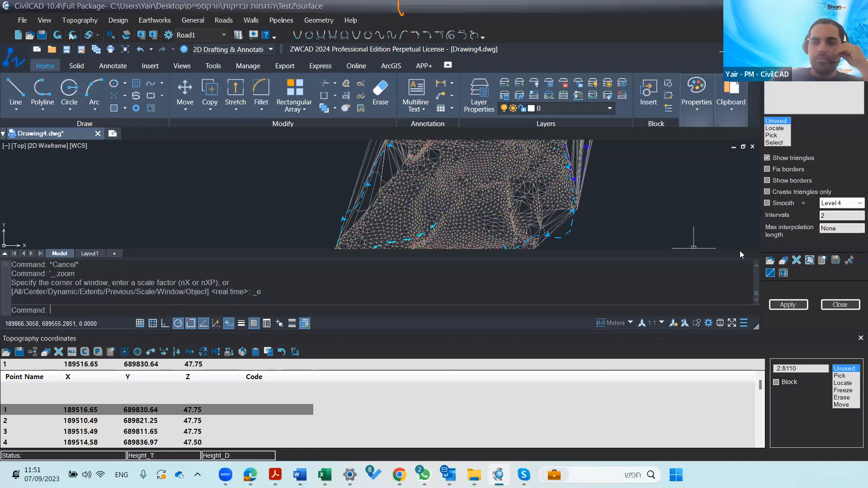
pyautogui.click(75, 22)
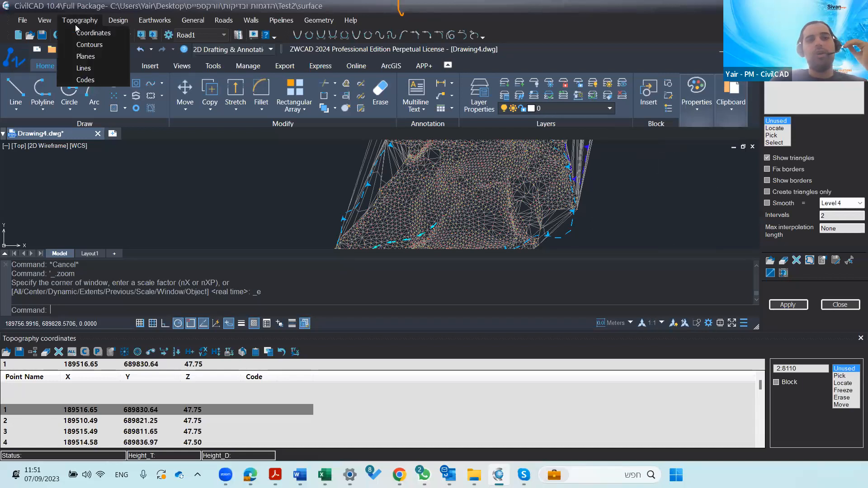
pyautogui.scroll(-2, 169, 164)
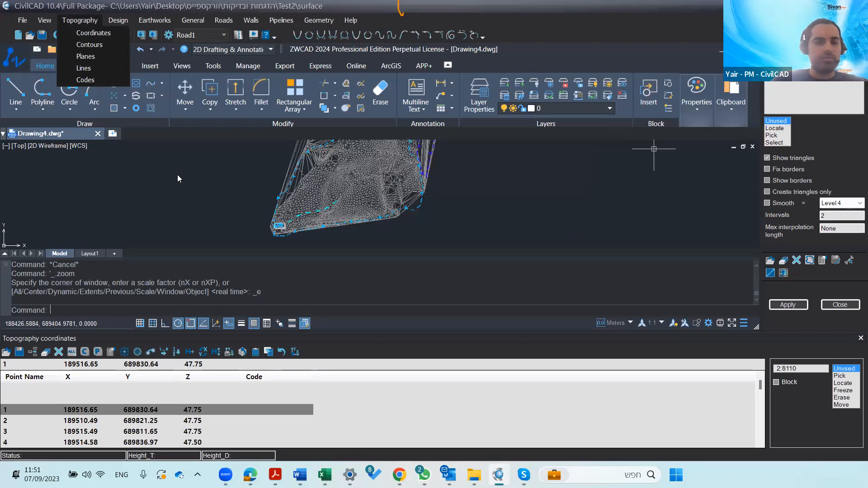
pyautogui.click(178, 175)
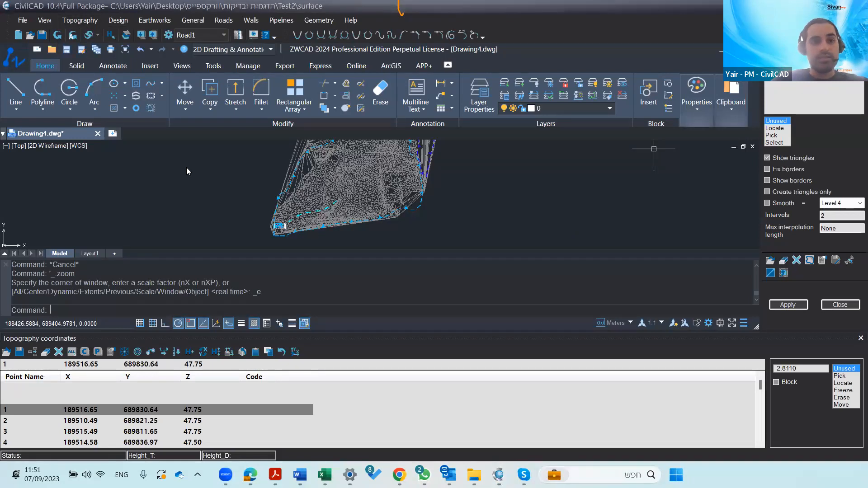
pyautogui.click(92, 20)
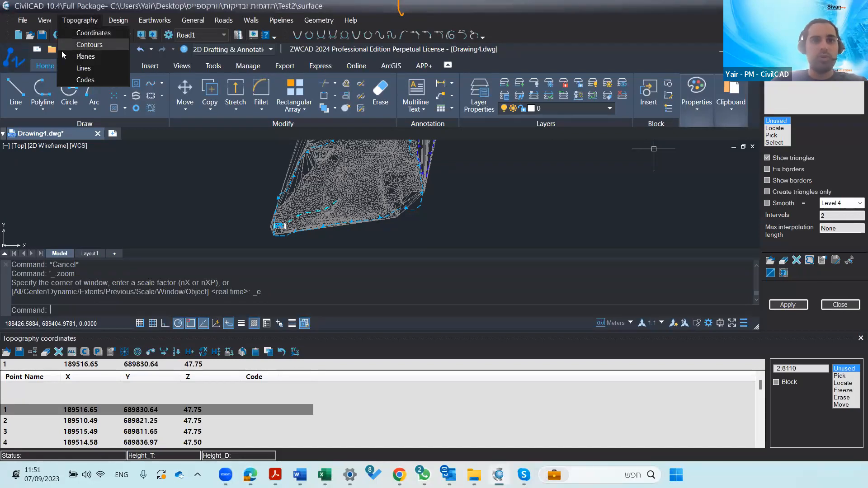
pyautogui.click(63, 70)
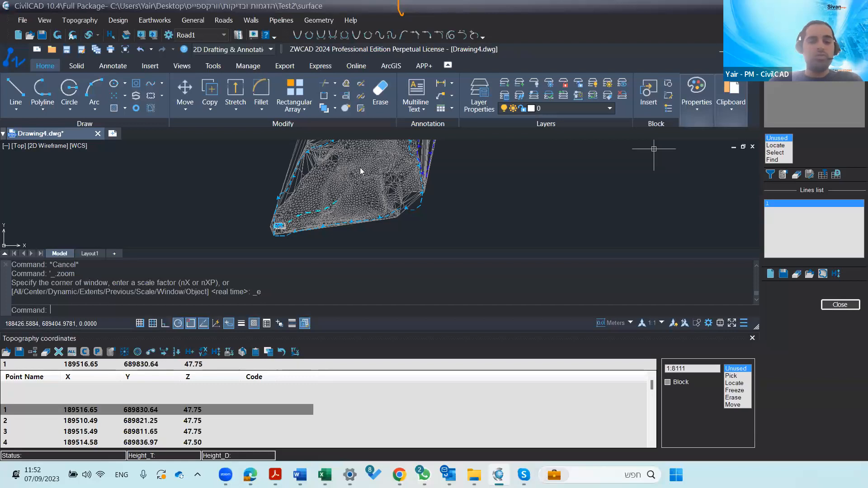
pyautogui.scroll(-2, 346, 202)
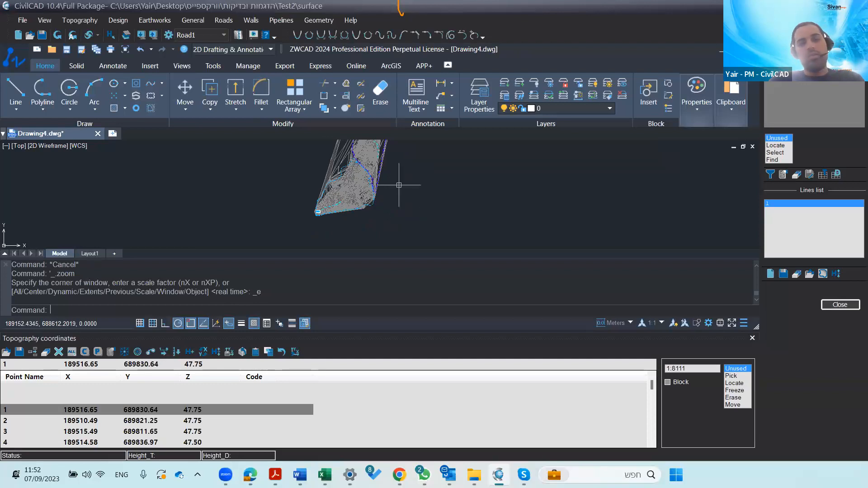
pyautogui.moveTo(397, 184)
pyautogui.mouseDown(button='middle')
pyautogui.moveTo(428, 246)
pyautogui.moveTo(401, 223)
pyautogui.mouseUp(button='middle')
pyautogui.moveTo(425, 183); pyautogui.dragTo(406, 209, button='middle')
pyautogui.scroll(5, 372, 210)
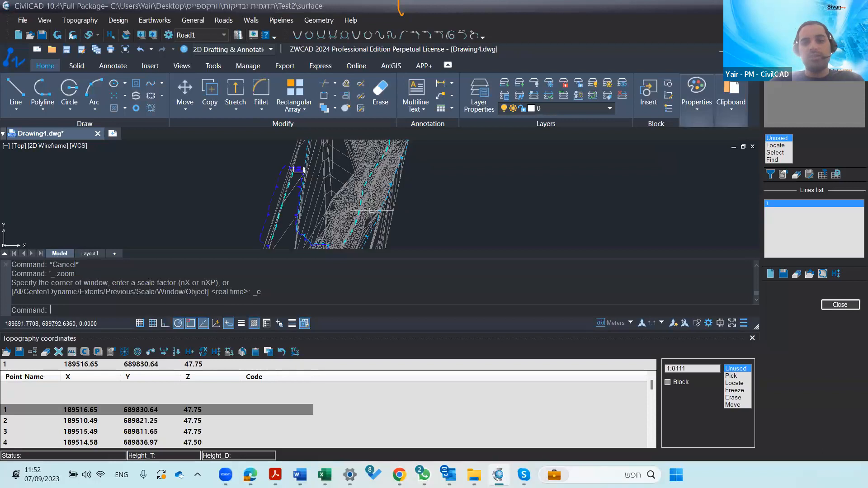
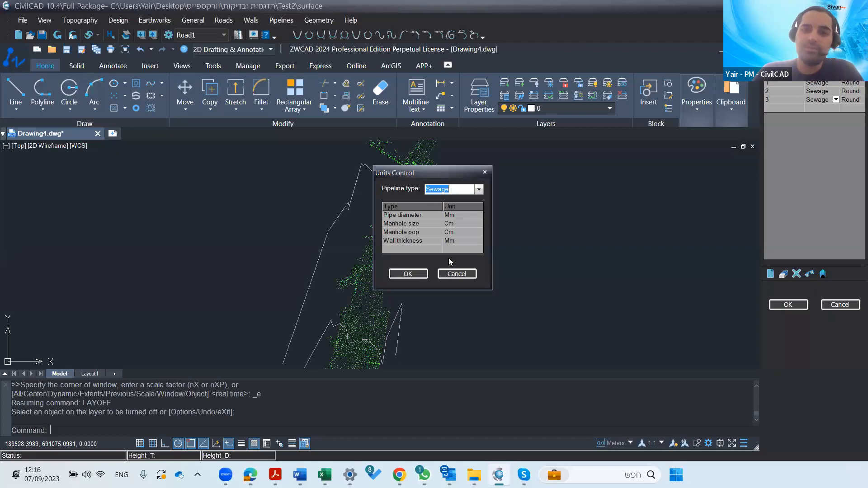
# Accept the Sewage pipeline units and search the pipelines list for pipeline 3
pyautogui.click(409, 274)
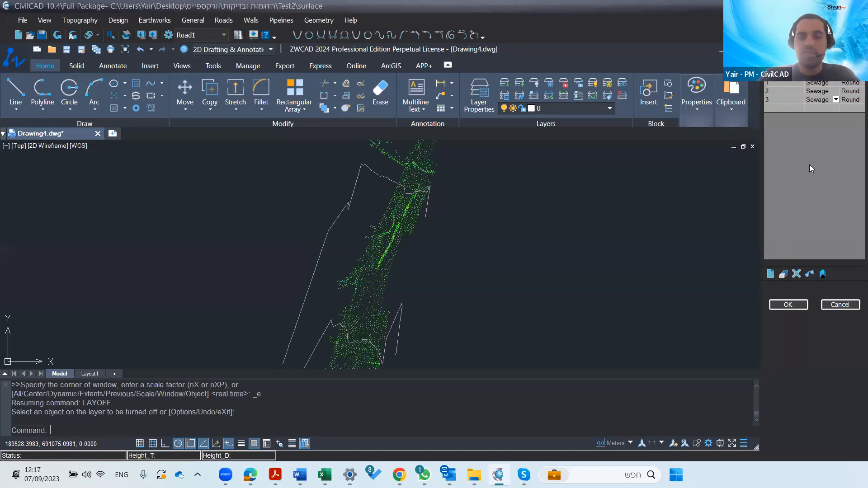
pyautogui.click(810, 274)
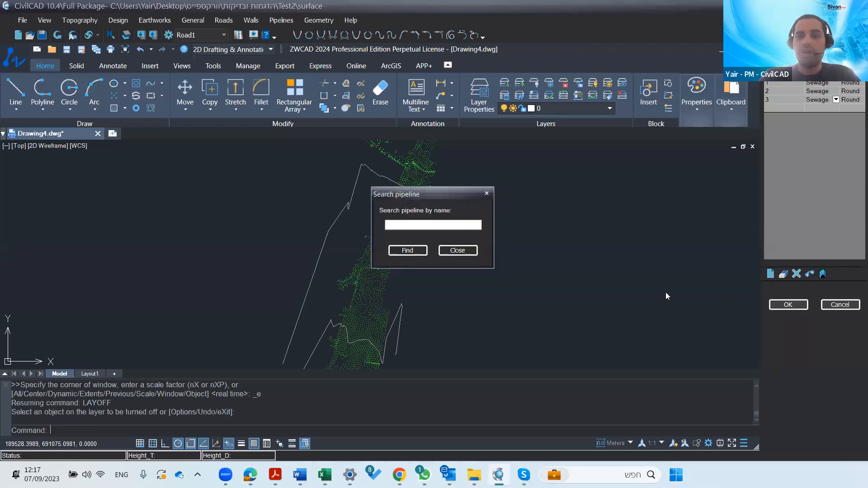
pyautogui.write('3')
pyautogui.click(409, 250)
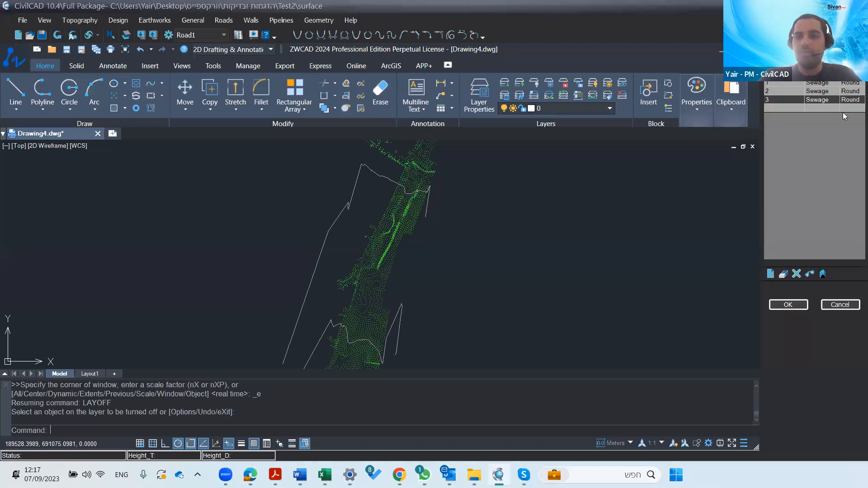
# Add a new blank pipeline row below pipeline 3 and try to accept the list without naming it
pyautogui.click(797, 106)
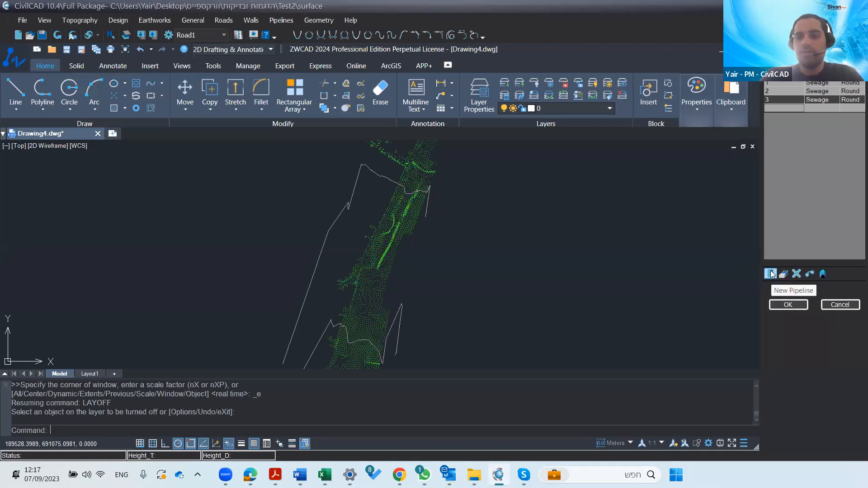
pyautogui.click(782, 109)
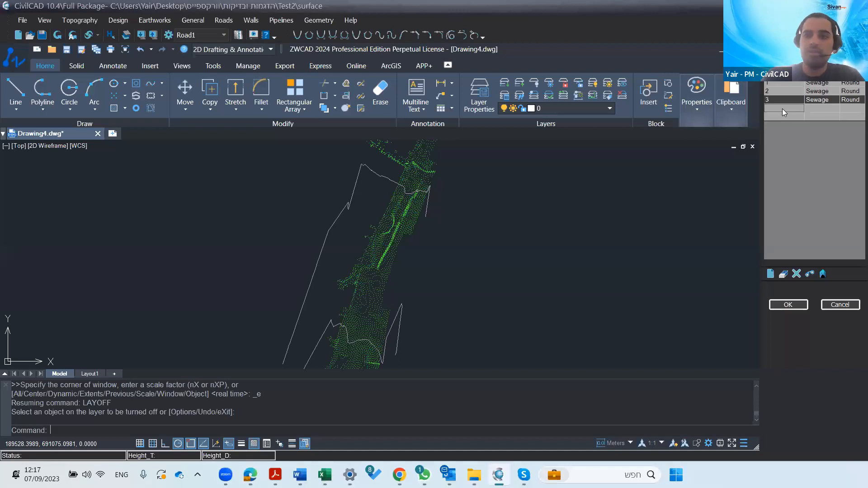
pyautogui.click(789, 116)
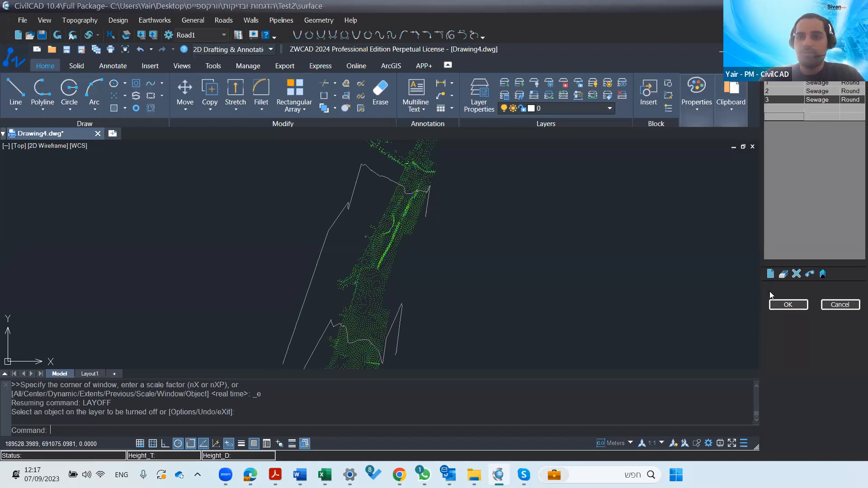
pyautogui.click(794, 306)
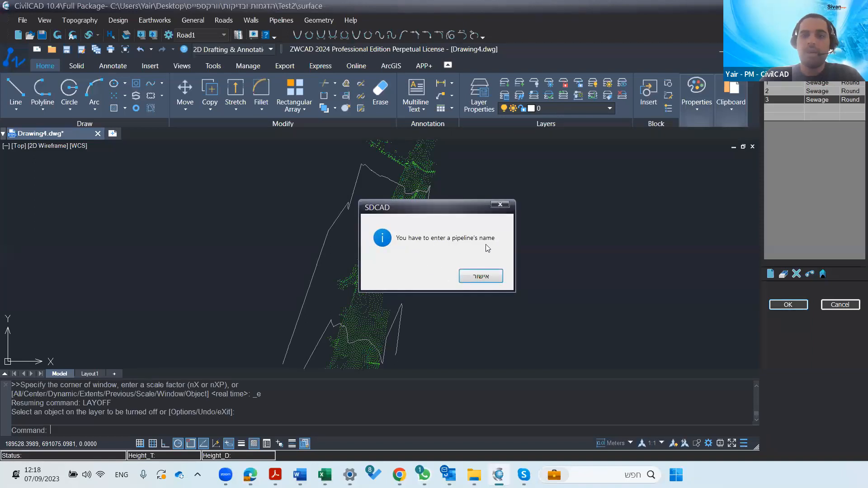
pyautogui.click(480, 276)
# Erase the unnamed pipeline row below pipeline 3 and accept the pipelines list
pyautogui.click(785, 110)
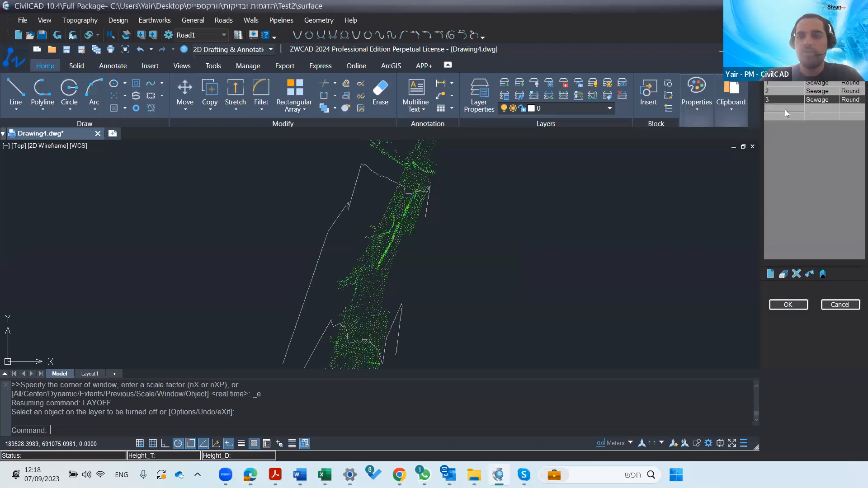
pyautogui.click(784, 274)
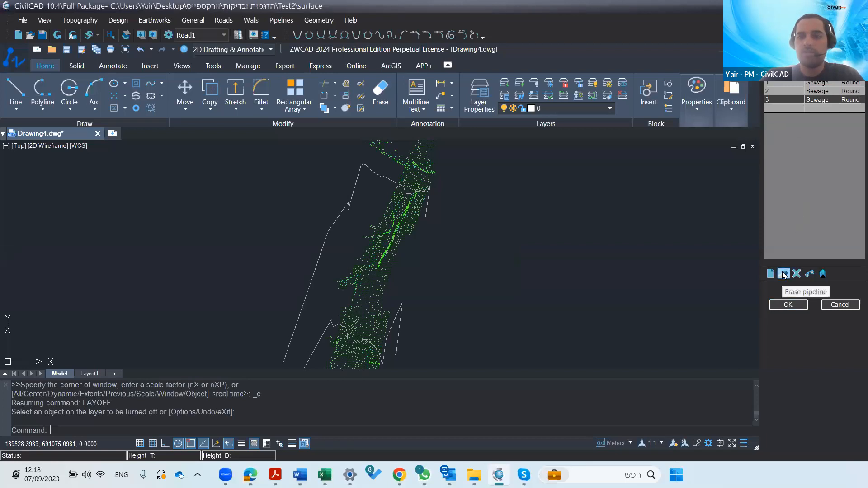
pyautogui.click(789, 305)
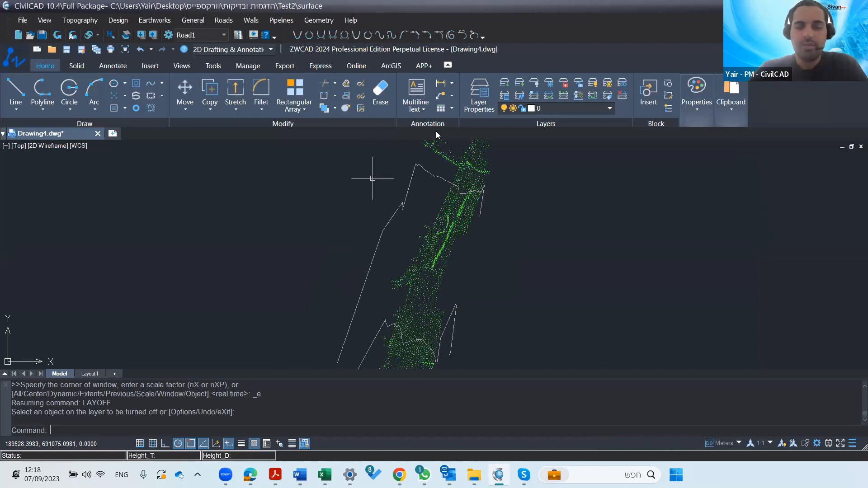
# Open the pipelines Layout tool and choose pipeline 1 as the one to lay out
pyautogui.click(281, 20)
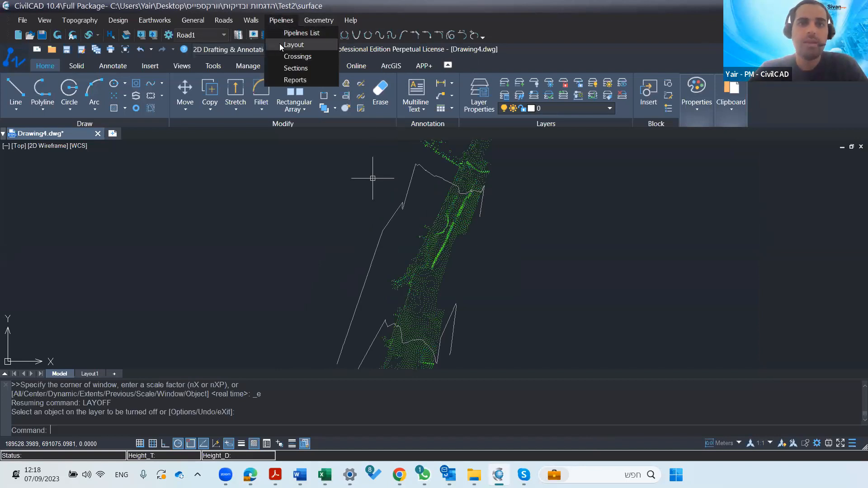
pyautogui.click(297, 45)
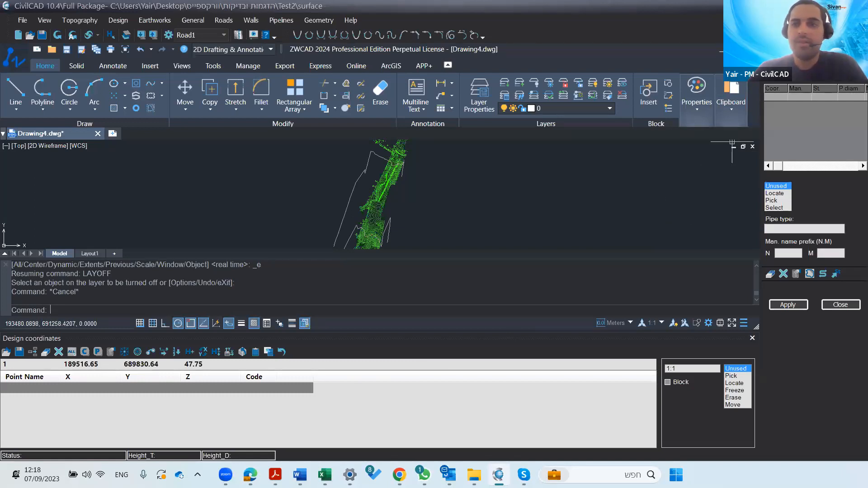
pyautogui.click(830, 88)
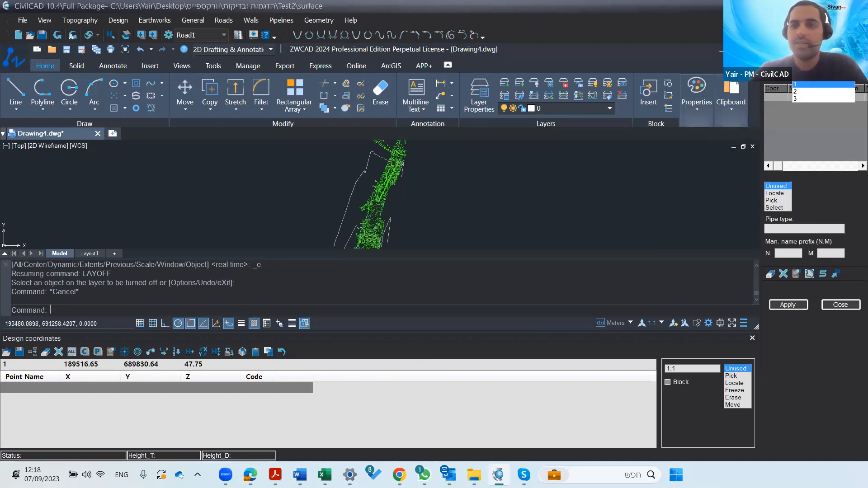
pyautogui.click(825, 84)
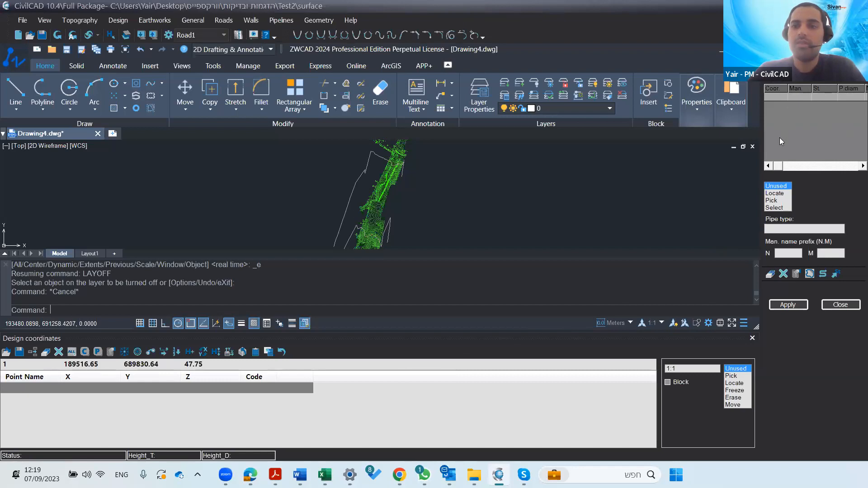
# Reduce the height of the Design coordinates table to enlarge the drawing area over the survey points
pyautogui.scroll(2, 400, 184)
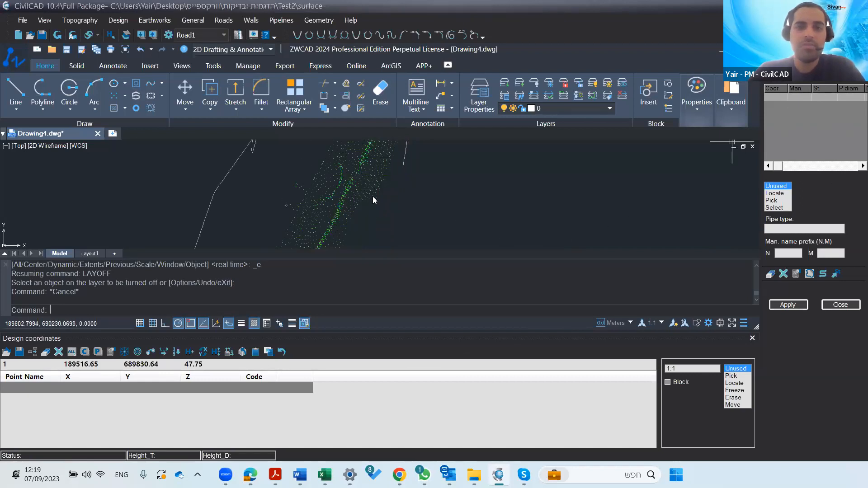
pyautogui.scroll(2, 369, 231)
pyautogui.scroll(4, 359, 186)
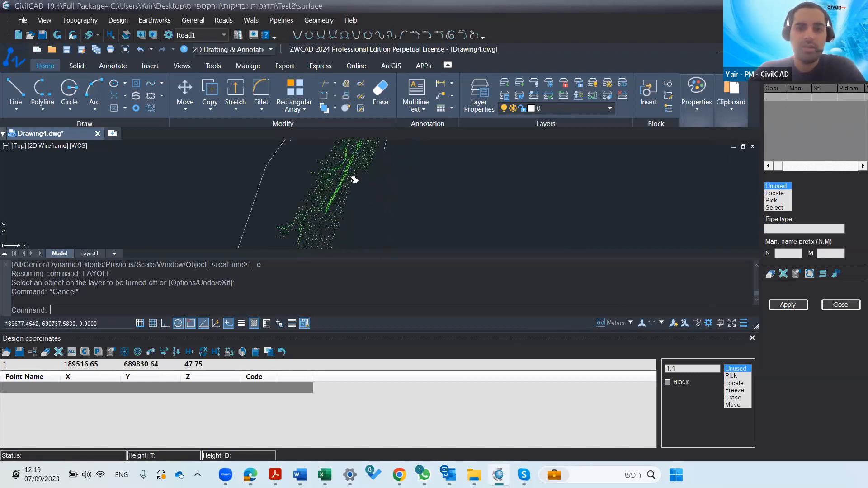
pyautogui.scroll(-3, 367, 224)
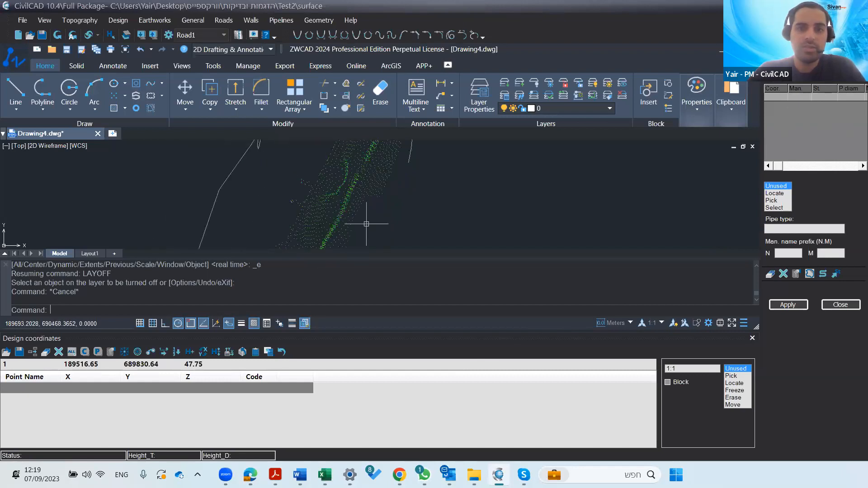
pyautogui.moveTo(553, 333); pyautogui.dragTo(553, 374)
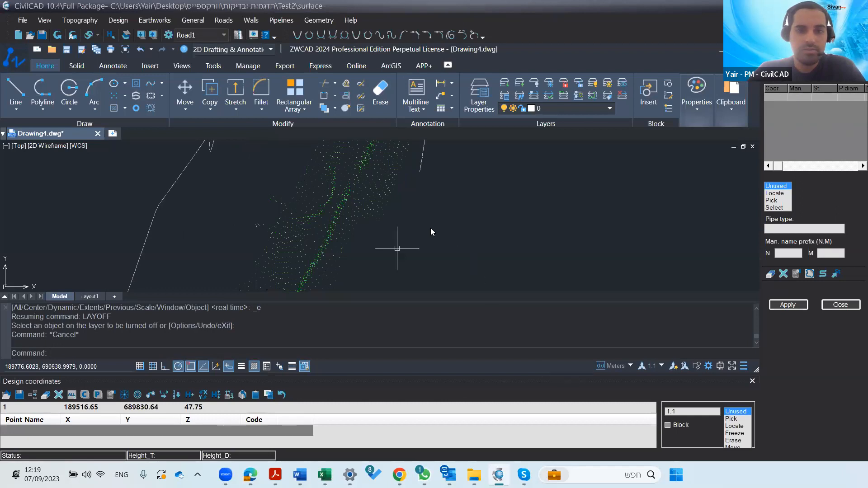
pyautogui.moveTo(400, 221); pyautogui.dragTo(390, 169, button='middle')
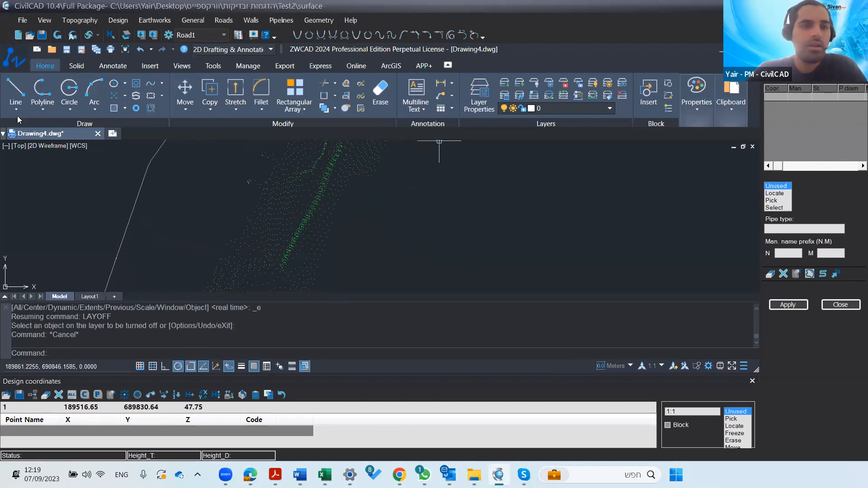
# Draw an open five-point polyline about 500 m long northeastward along the dense strip of survey points
pyautogui.click(39, 93)
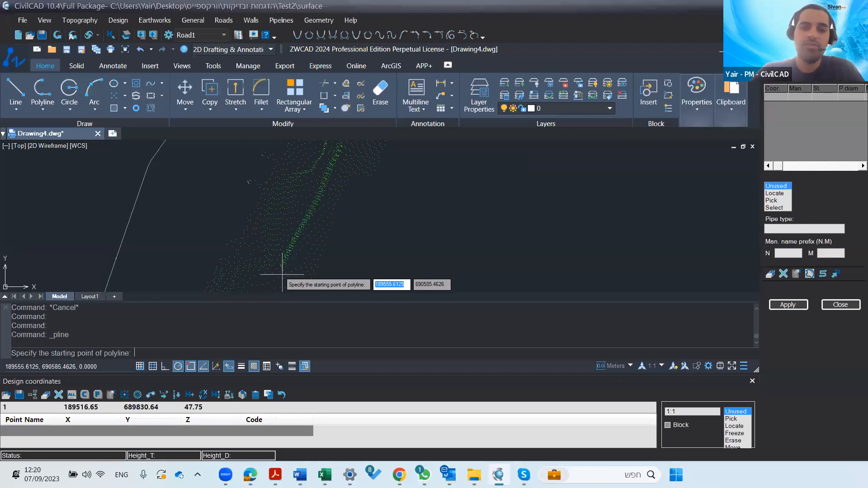
pyautogui.scroll(4, 287, 275)
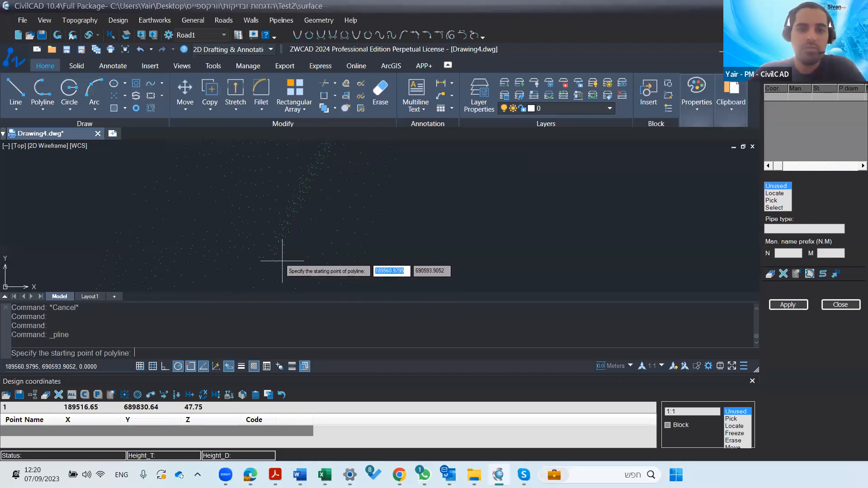
pyautogui.click(288, 265)
pyautogui.scroll(-3, 315, 217)
pyautogui.moveTo(315, 217); pyautogui.dragTo(262, 243, button='middle')
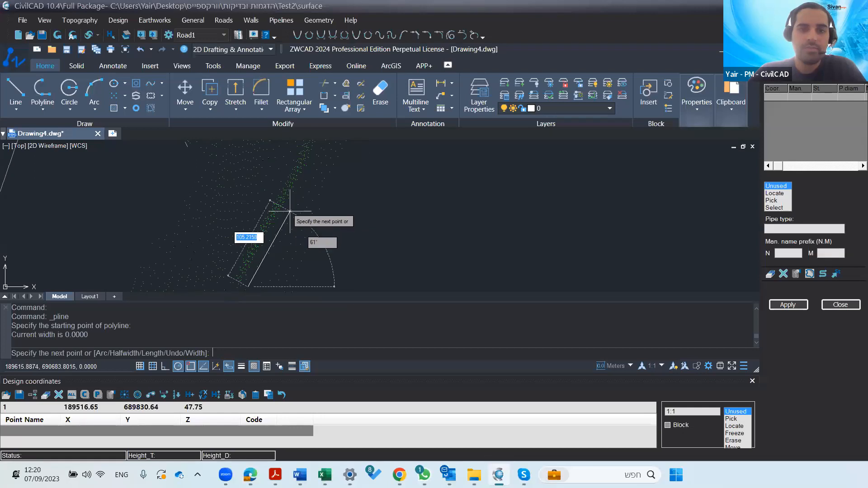
pyautogui.click(289, 203)
pyautogui.moveTo(321, 180); pyautogui.dragTo(275, 259, button='middle')
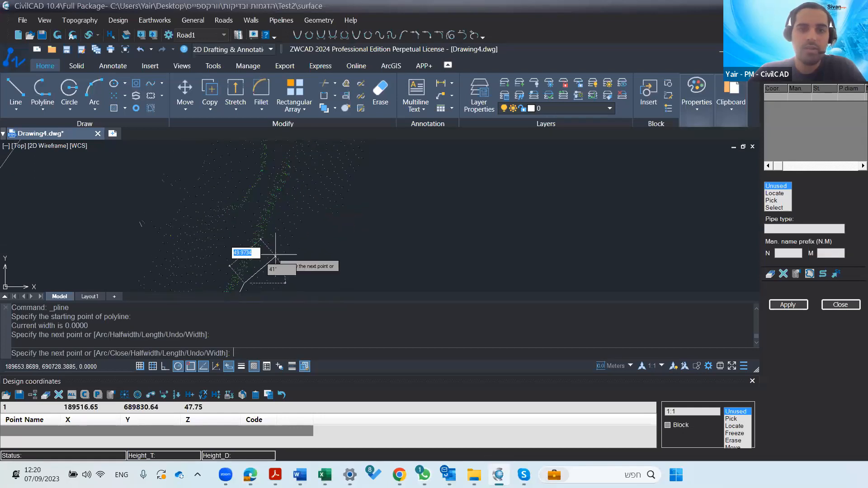
pyautogui.click(291, 197)
pyautogui.moveTo(325, 175); pyautogui.dragTo(273, 257, button='middle')
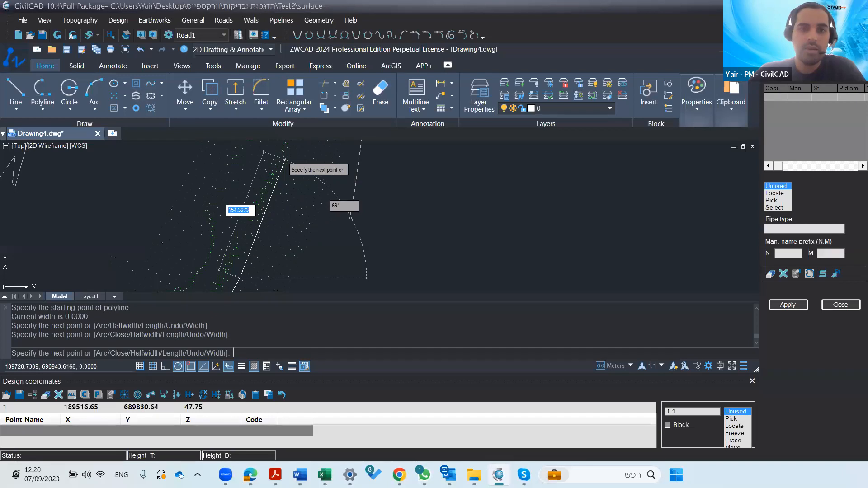
pyautogui.click(285, 159)
pyautogui.moveTo(296, 167); pyautogui.dragTo(266, 292, button='middle')
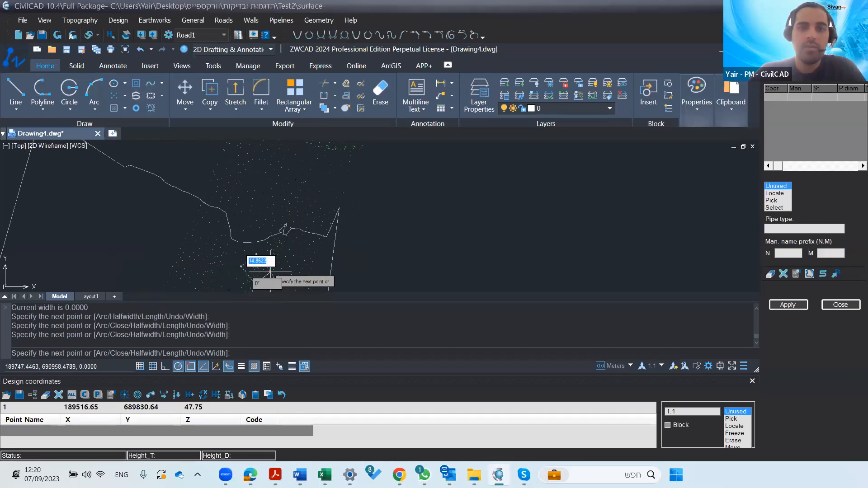
pyautogui.click(305, 207)
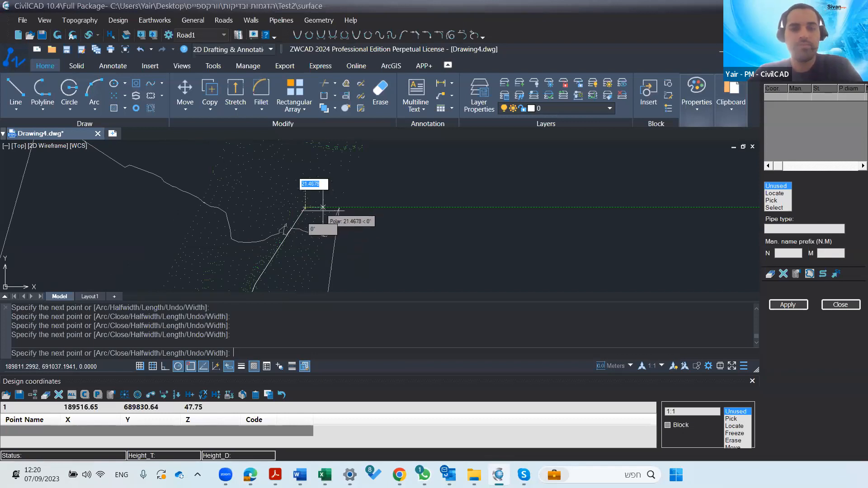
pyautogui.press('Escape')
# Select the drawn polyline as the layout of pipeline 1 so its vertices fill the manhole list
pyautogui.scroll(-2, 315, 216)
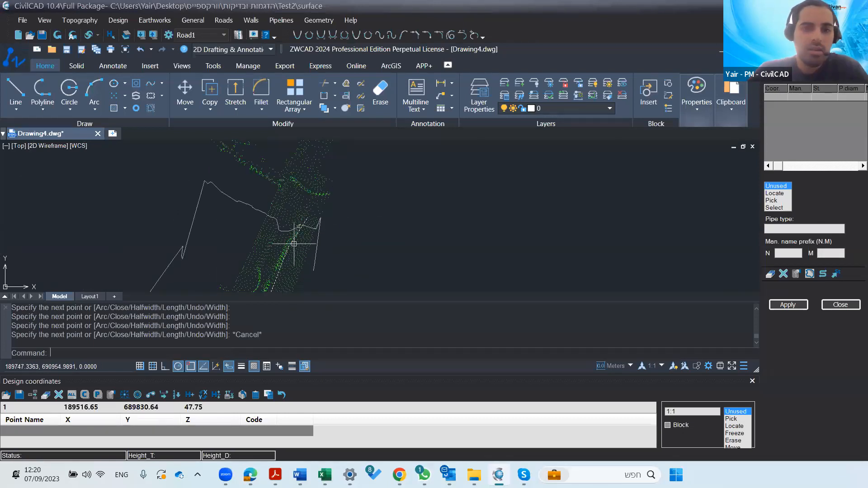
pyautogui.moveTo(293, 241); pyautogui.dragTo(314, 178, button='middle')
pyautogui.moveTo(324, 229)
pyautogui.mouseDown(button='middle')
pyautogui.moveTo(347, 181)
pyautogui.moveTo(320, 240)
pyautogui.mouseUp(button='middle')
pyautogui.scroll(-1, 347, 180)
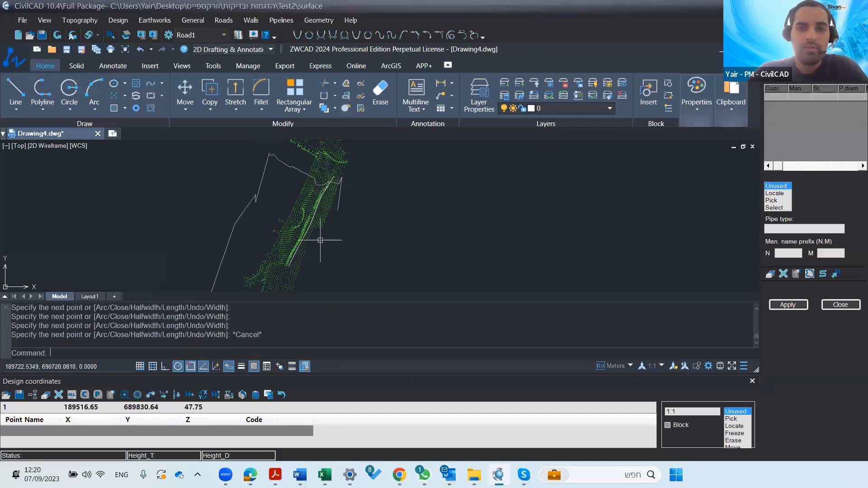
pyautogui.click(781, 207)
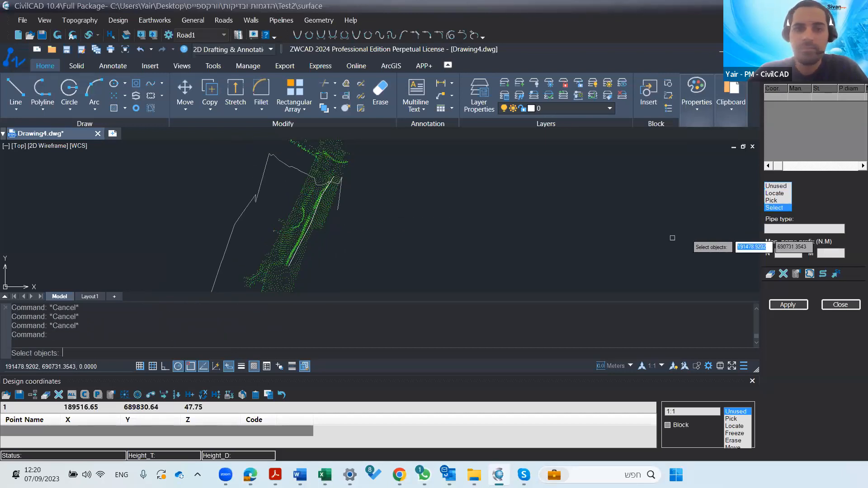
pyautogui.scroll(6, 327, 222)
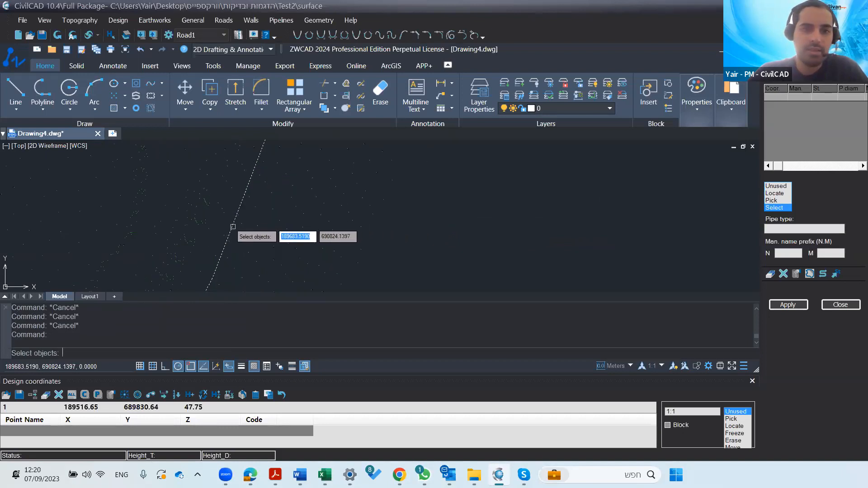
pyautogui.click(233, 226)
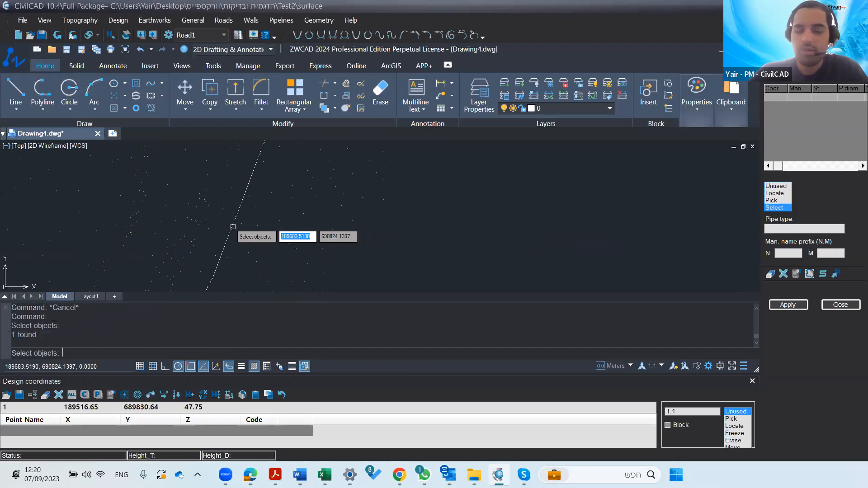
pyautogui.press('Return')
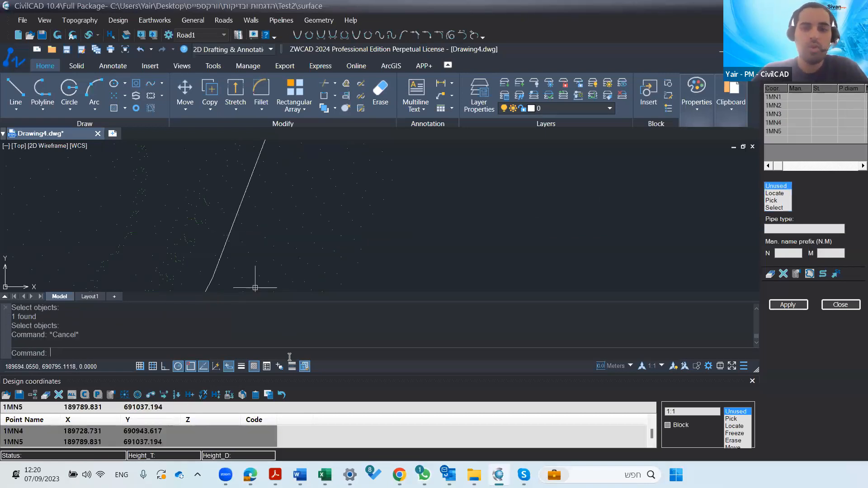
# Review the new points in the enlarged Design coordinates table, shrink it again and apply the layout of pipeline 1
pyautogui.moveTo(342, 375); pyautogui.dragTo(352, 271)
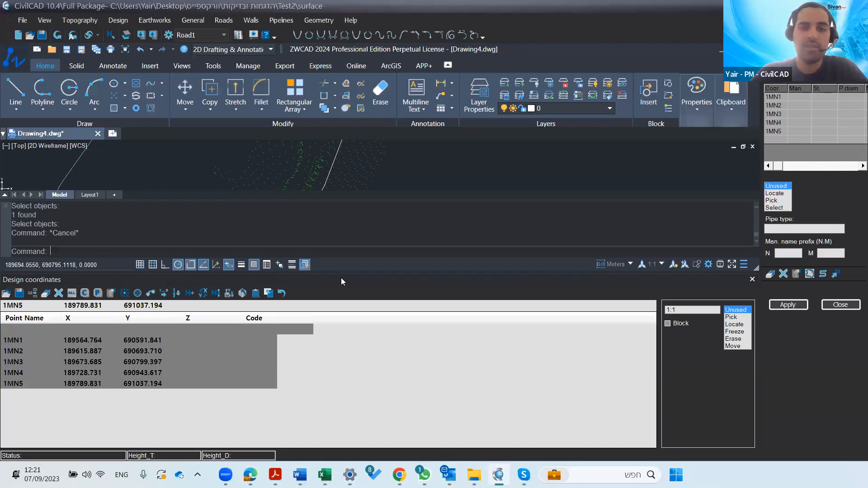
pyautogui.moveTo(340, 277); pyautogui.dragTo(336, 350)
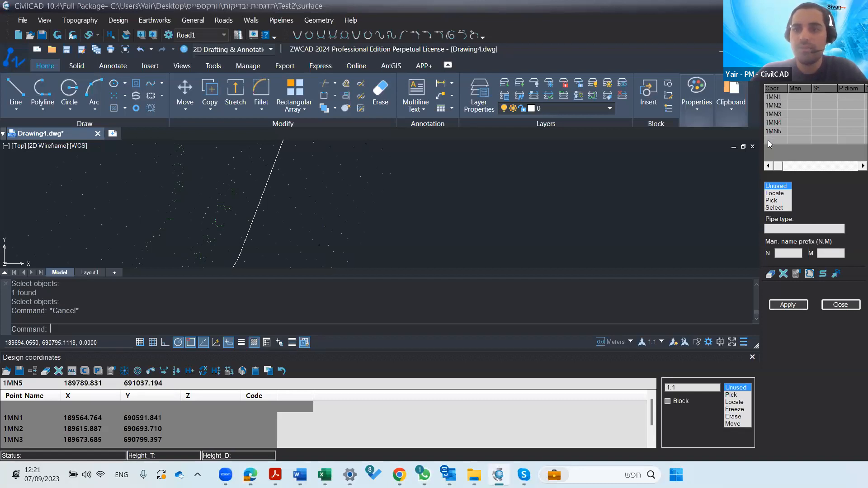
pyautogui.scroll(-4, 540, 208)
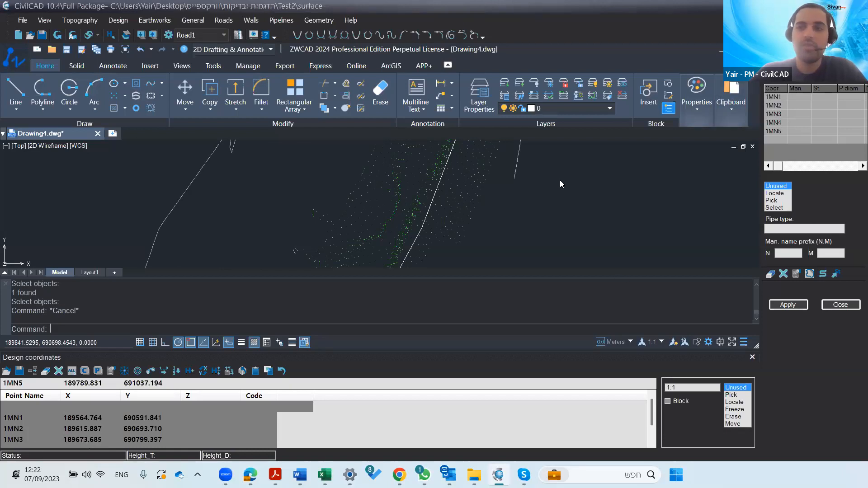
pyautogui.scroll(-1, 600, 239)
pyautogui.click(787, 305)
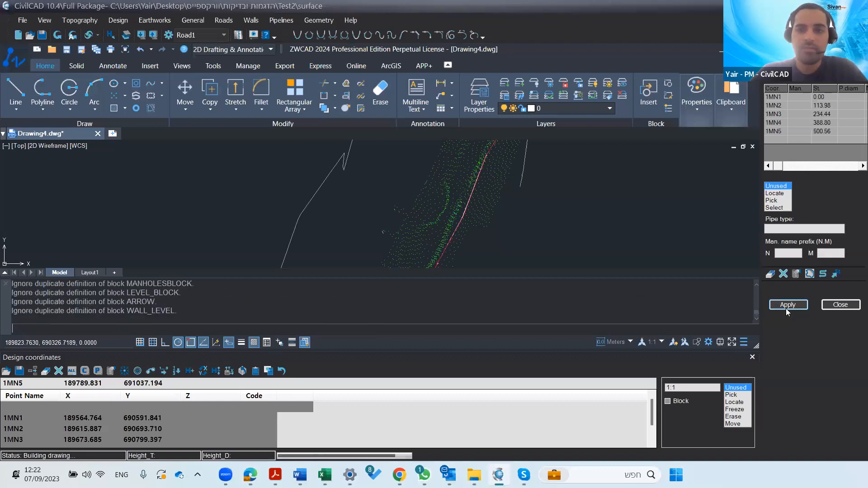
# Examine the manhole symbol, point name, manhole number and line label at the start of pipeline 1
pyautogui.moveTo(484, 228); pyautogui.dragTo(488, 135, button='middle')
pyautogui.scroll(10, 454, 186)
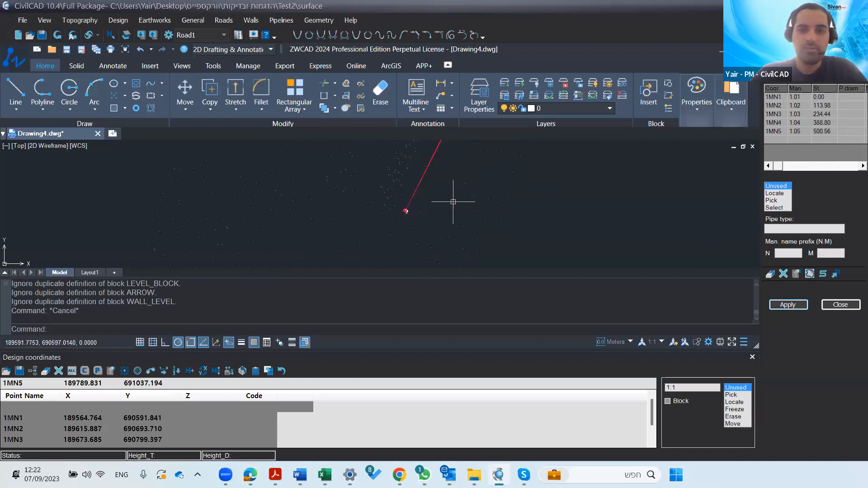
pyautogui.moveTo(380, 213); pyautogui.dragTo(390, 221, button='middle')
pyautogui.scroll(6, 373, 208)
pyautogui.moveTo(280, 182); pyautogui.dragTo(319, 236, button='middle')
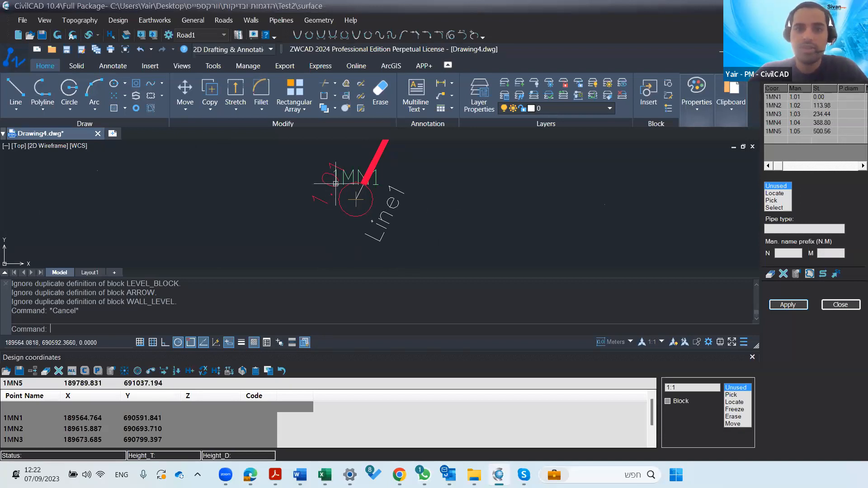
pyautogui.scroll(-3, 422, 176)
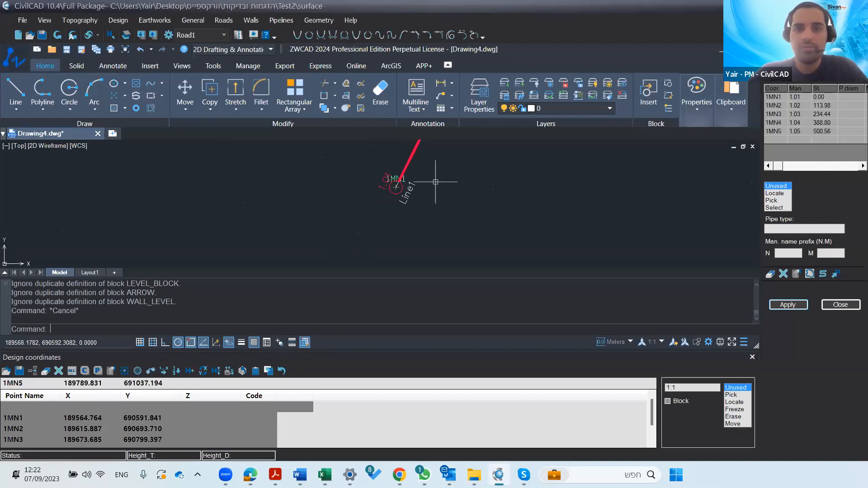
# Examine the symbols and labels of the remaining manholes along pipeline 1 up to its far end
pyautogui.moveTo(437, 160); pyautogui.dragTo(314, 317, button='middle')
pyautogui.scroll(-3, 330, 227)
pyautogui.scroll(-1, 395, 187)
pyautogui.scroll(3, 395, 189)
pyautogui.moveTo(393, 188); pyautogui.dragTo(332, 281, button='middle')
pyautogui.scroll(4, 367, 190)
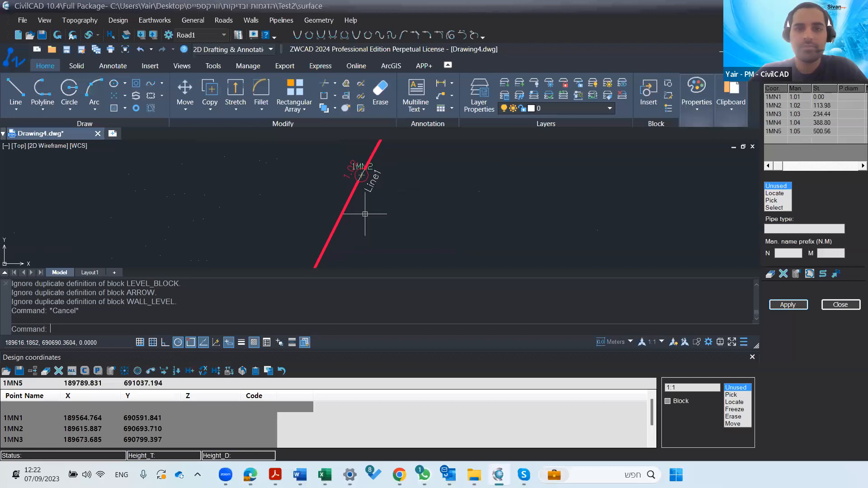
pyautogui.scroll(4, 364, 181)
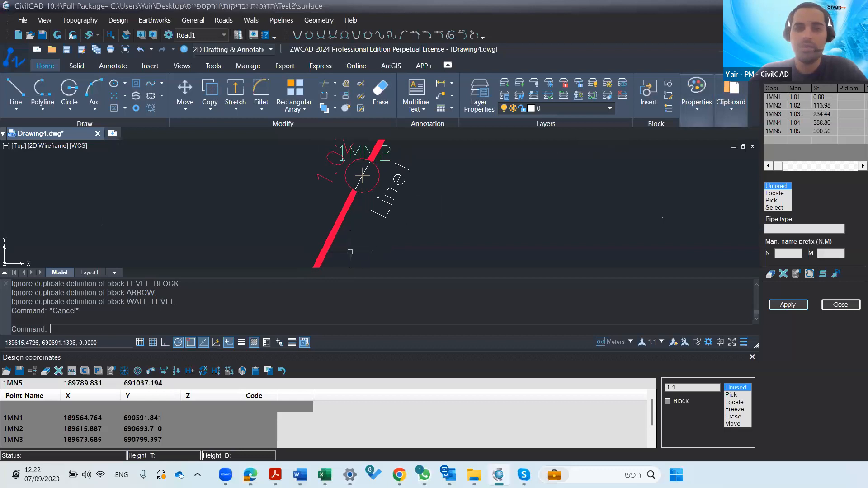
pyautogui.scroll(-5, 350, 251)
pyautogui.scroll(2, 400, 212)
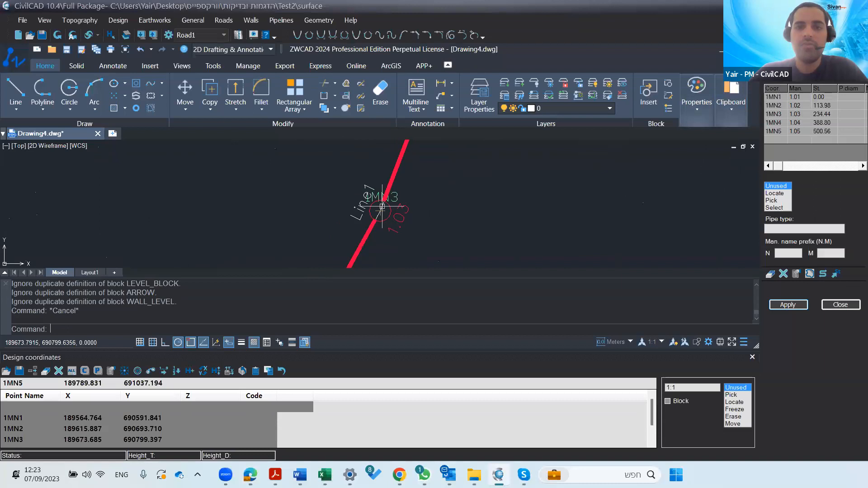
pyautogui.scroll(-3, 418, 211)
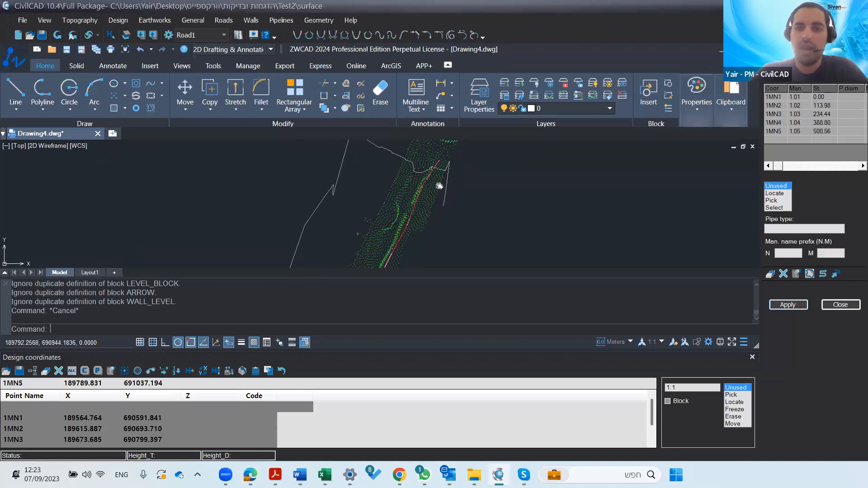
pyautogui.scroll(5, 411, 196)
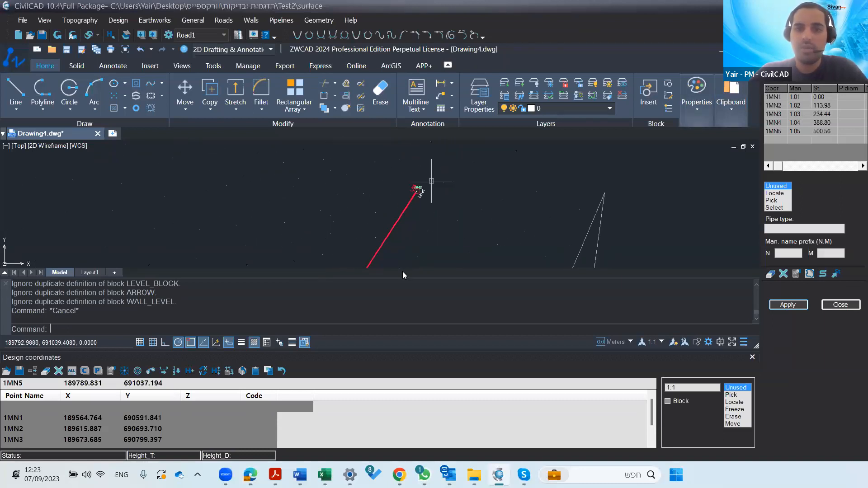
pyautogui.scroll(-3, 419, 193)
pyautogui.scroll(4, 425, 195)
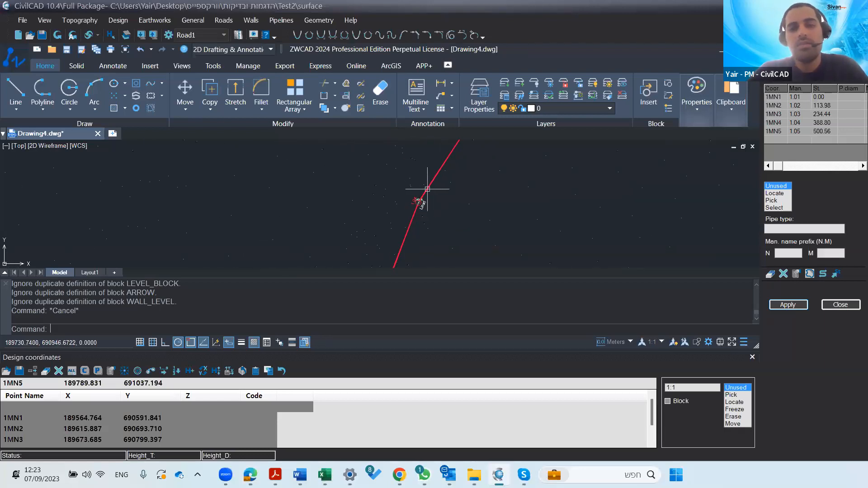
pyautogui.scroll(-3, 398, 199)
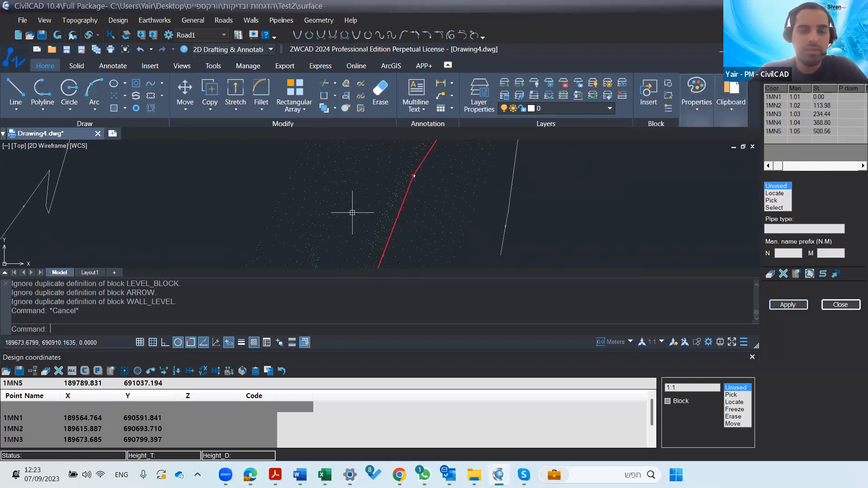
# Choose pipeline 2 as the next pipeline to lay out, with the third manhole of pipeline 1 in view
pyautogui.moveTo(418, 227)
pyautogui.mouseDown(button='middle')
pyautogui.moveTo(420, 186)
pyautogui.moveTo(437, 157)
pyautogui.mouseUp(button='middle')
pyautogui.scroll(-3, 394, 214)
pyautogui.moveTo(386, 230); pyautogui.dragTo(413, 178, button='middle')
pyautogui.scroll(3, 413, 183)
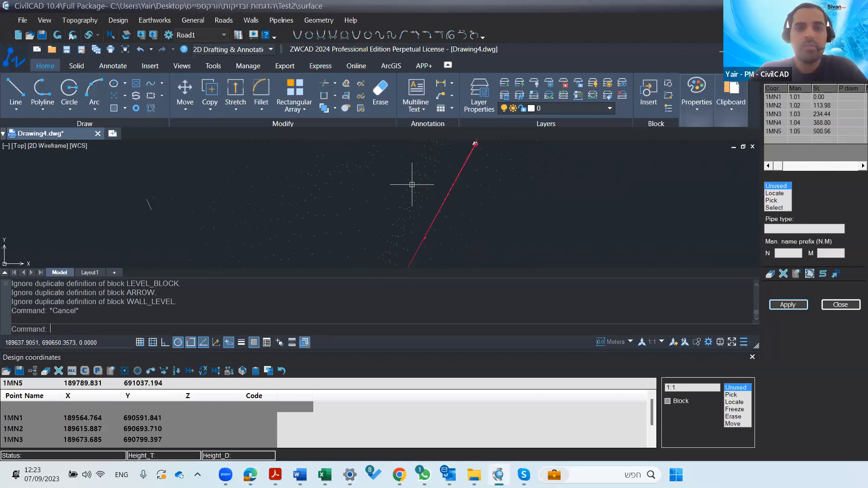
pyautogui.moveTo(400, 213); pyautogui.dragTo(294, 274, button='middle')
pyautogui.scroll(3, 364, 203)
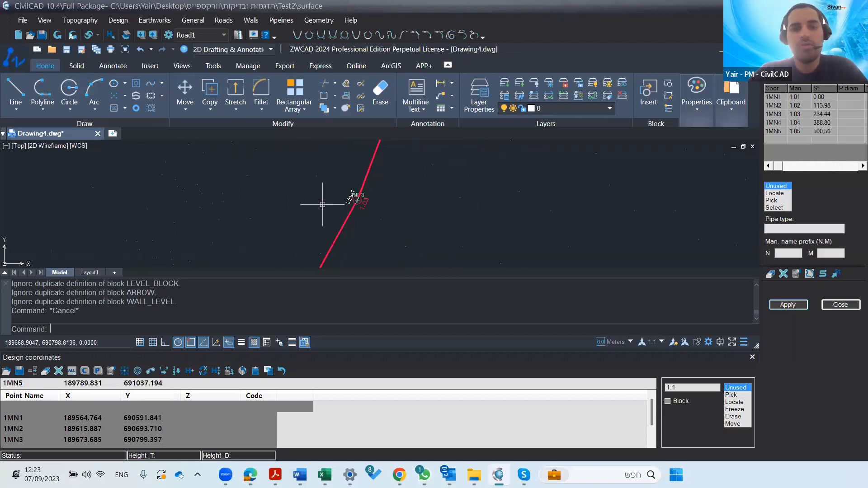
pyautogui.moveTo(355, 192); pyautogui.dragTo(397, 204, button='middle')
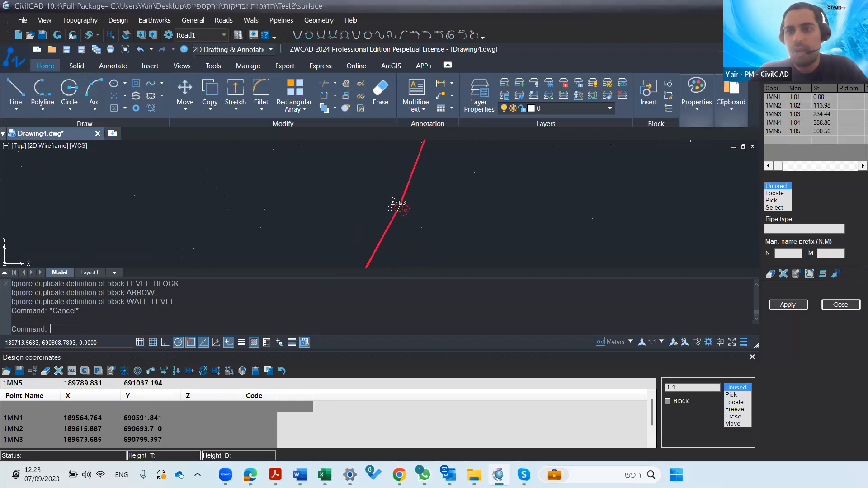
pyautogui.click(850, 77)
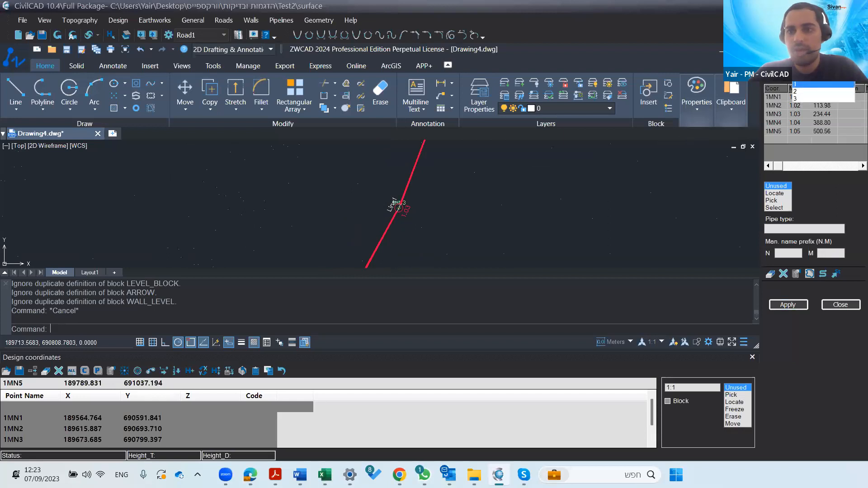
pyautogui.click(800, 92)
# Start a polyline at the centre of pipeline 1's third manhole, 1MN3, snapping to the intersection inside its circle
pyautogui.scroll(-1, 416, 234)
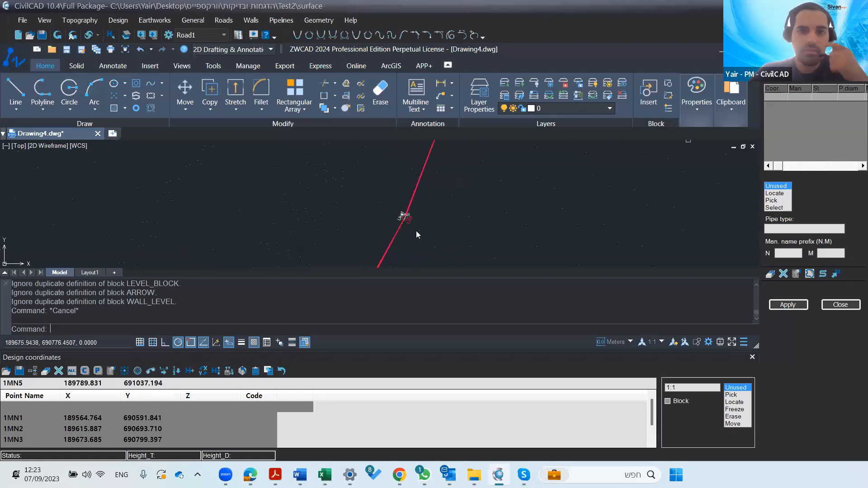
pyautogui.scroll(3, 403, 222)
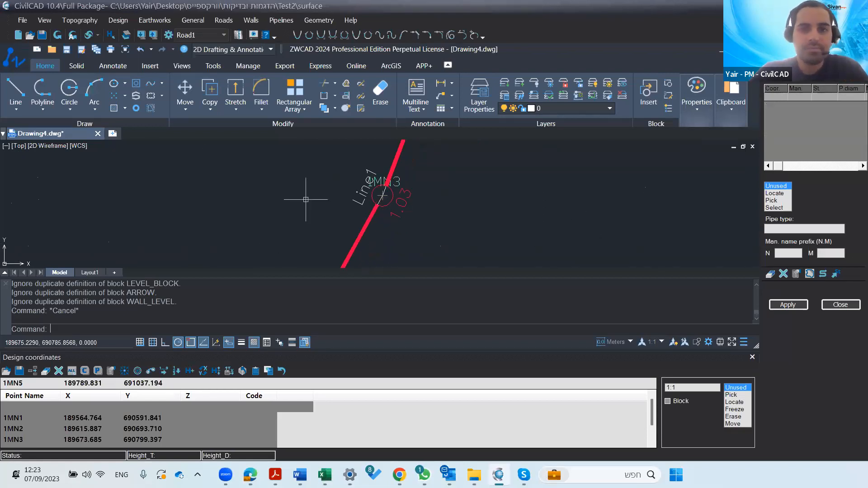
pyautogui.click(50, 91)
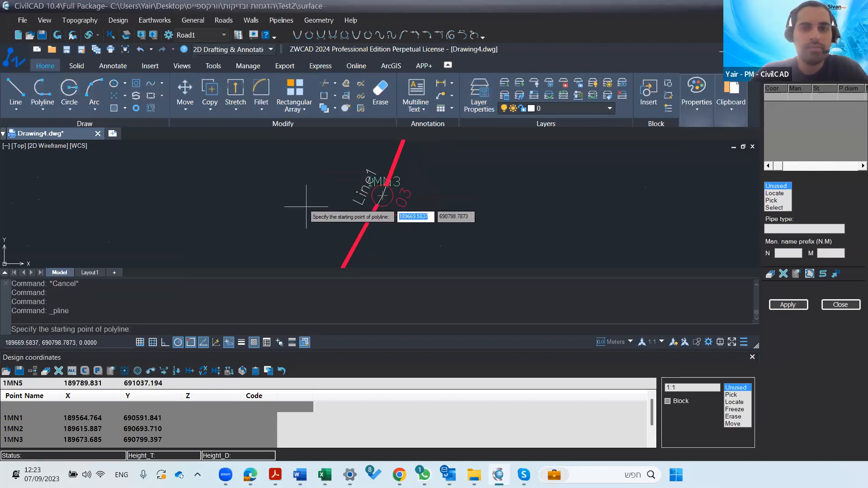
pyautogui.scroll(-1, 315, 208)
pyautogui.scroll(2, 342, 204)
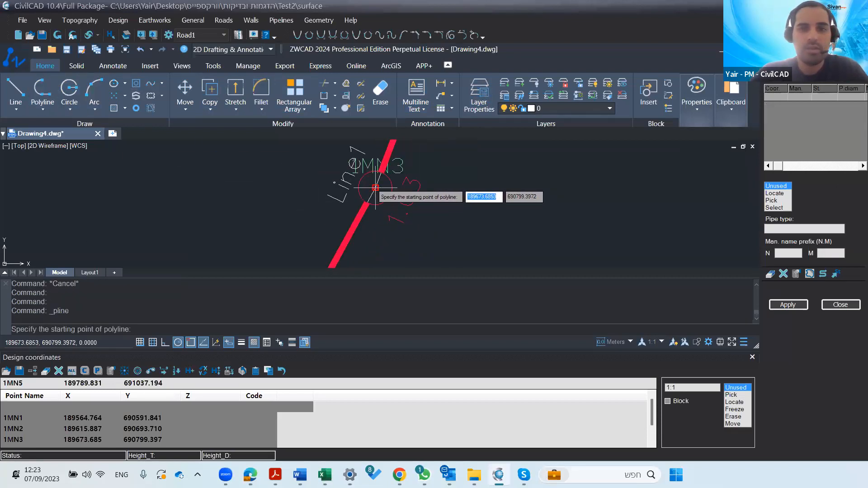
pyautogui.scroll(3, 375, 187)
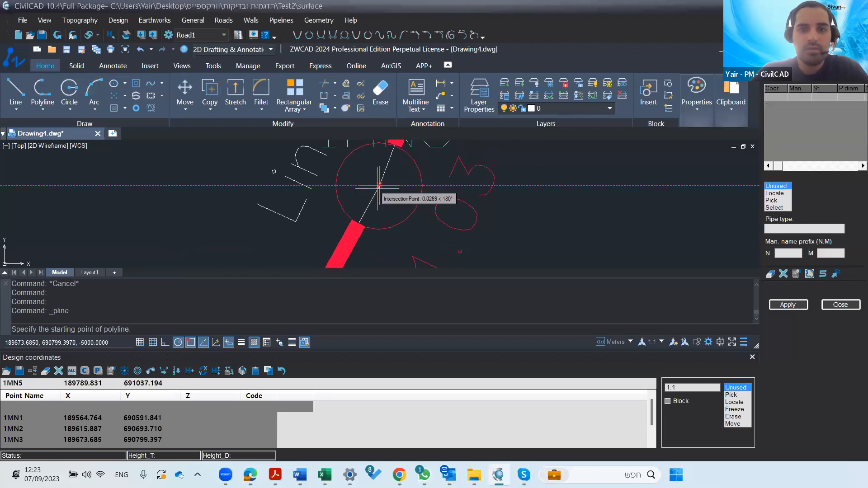
pyautogui.click(379, 186)
# Draw two polyline segments westward from the manhole, about 20 m and about 44 m long, and finish the polyline
pyautogui.scroll(-3, 261, 181)
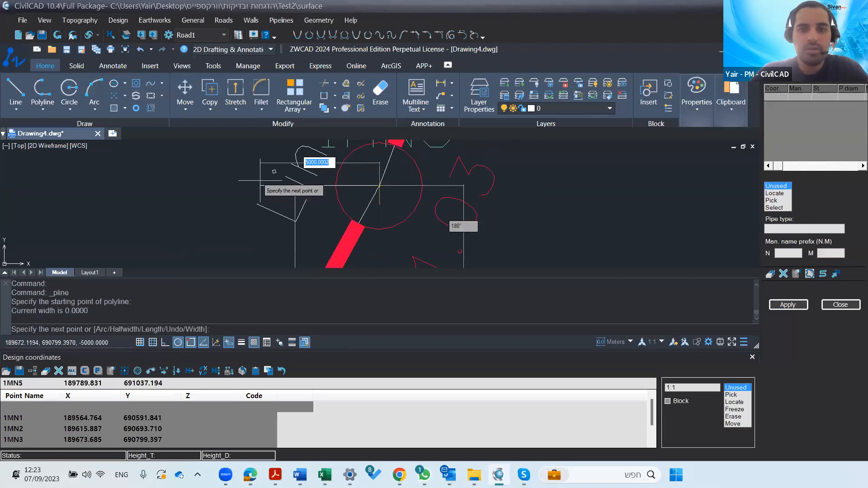
pyautogui.middleClick(261, 181)
pyautogui.middleClick(261, 181)
pyautogui.scroll(5, 375, 172)
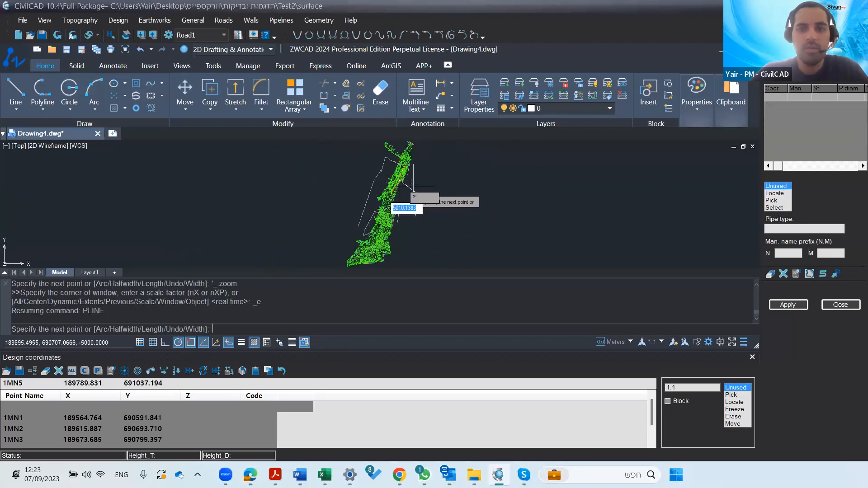
pyautogui.scroll(2, 384, 171)
pyautogui.middleClick(415, 192)
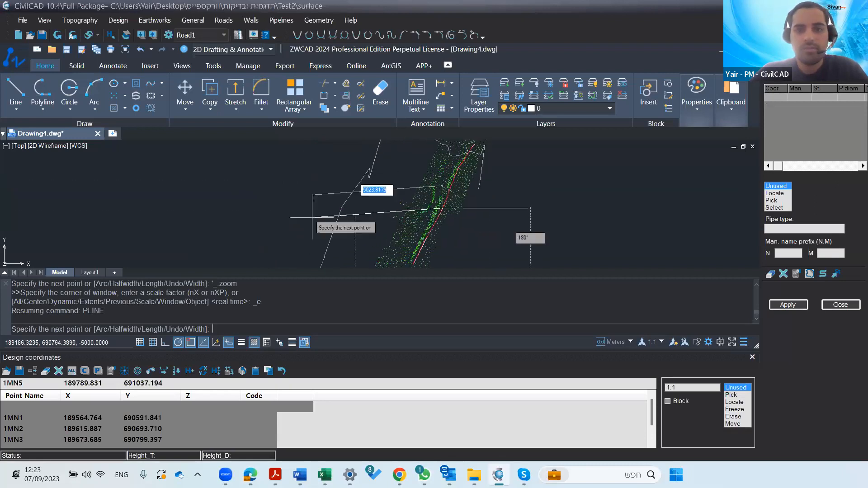
pyautogui.scroll(3, 435, 180)
pyautogui.scroll(-2, 431, 232)
pyautogui.moveTo(429, 233); pyautogui.dragTo(387, 176, button='middle')
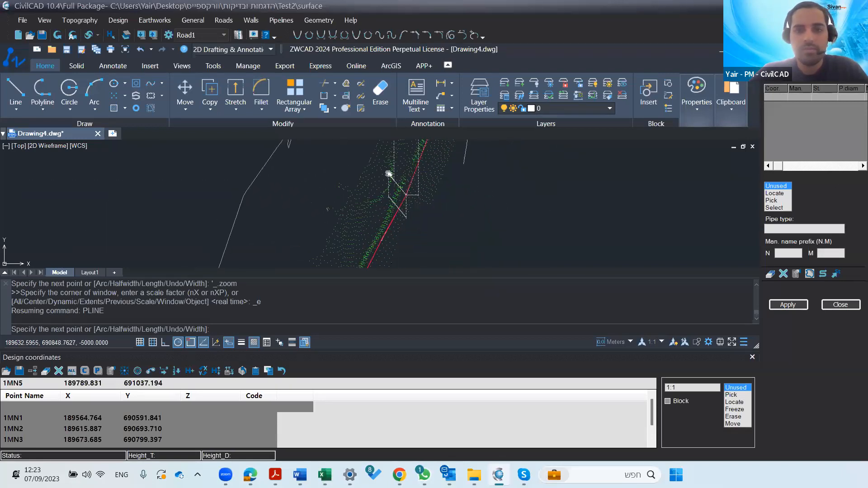
pyautogui.scroll(3, 392, 192)
pyautogui.scroll(2, 427, 198)
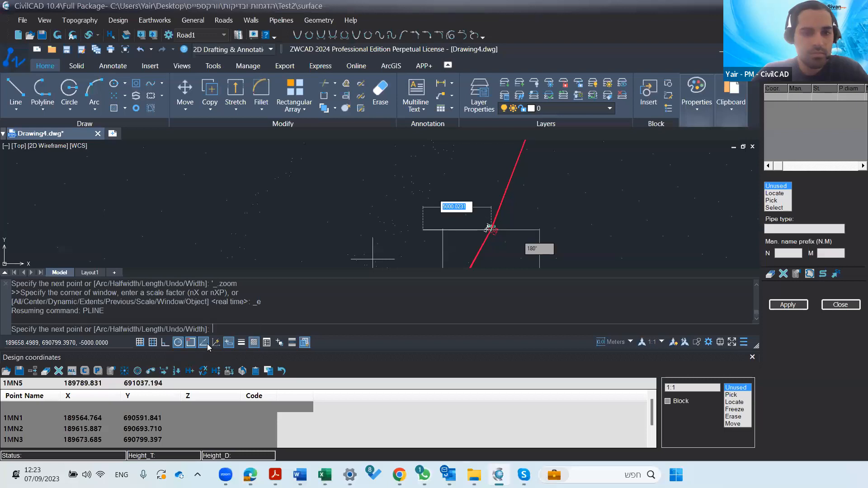
pyautogui.click(403, 217)
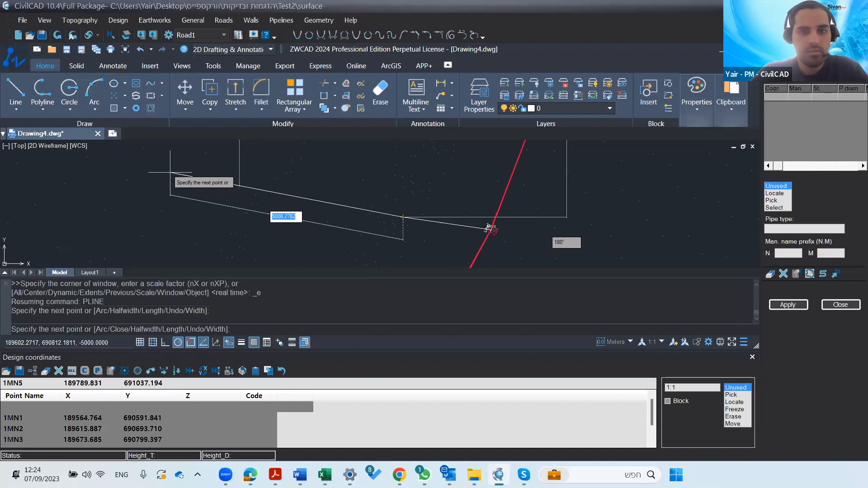
pyautogui.click(204, 217)
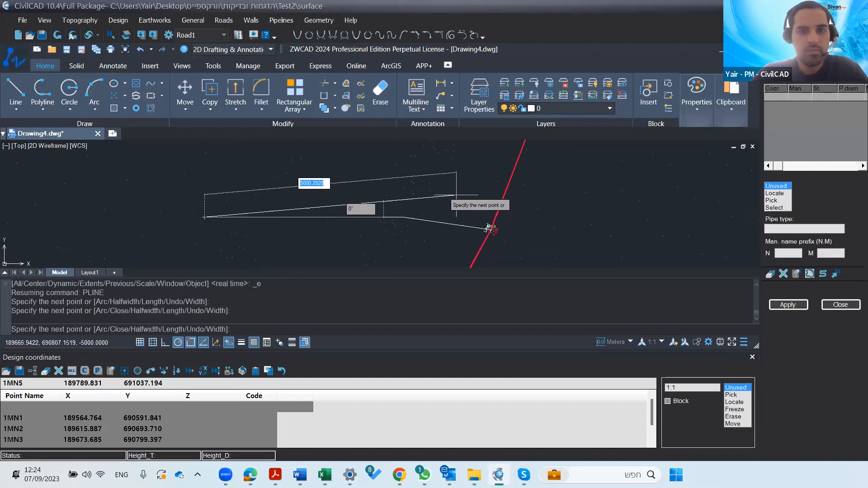
pyautogui.press('Escape')
# Select the new two-segment polyline as the source of pipeline 2's manhole points
pyautogui.click(774, 207)
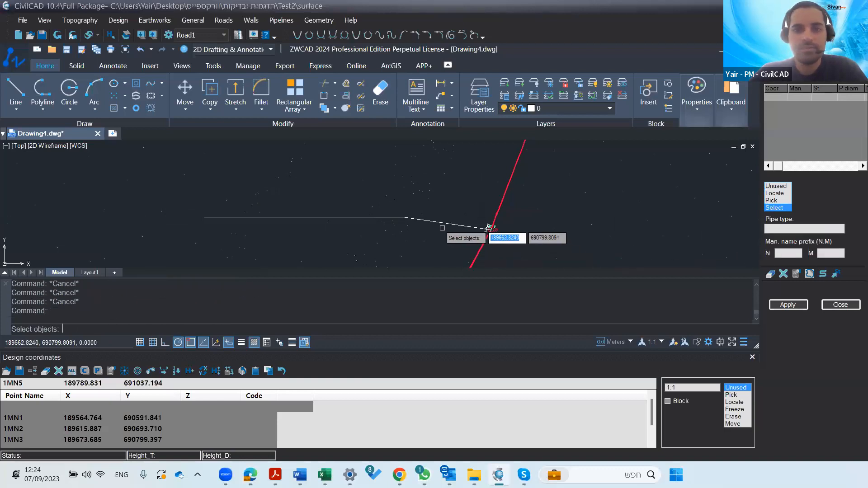
pyautogui.click(489, 226)
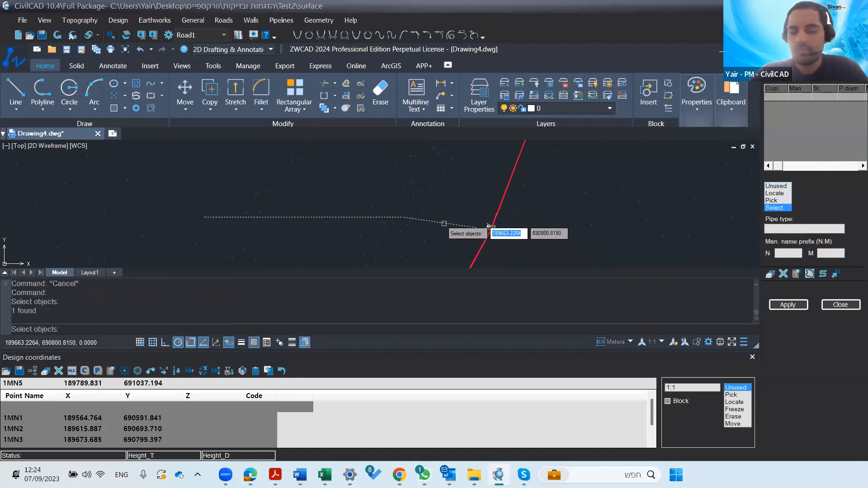
pyautogui.press('Return')
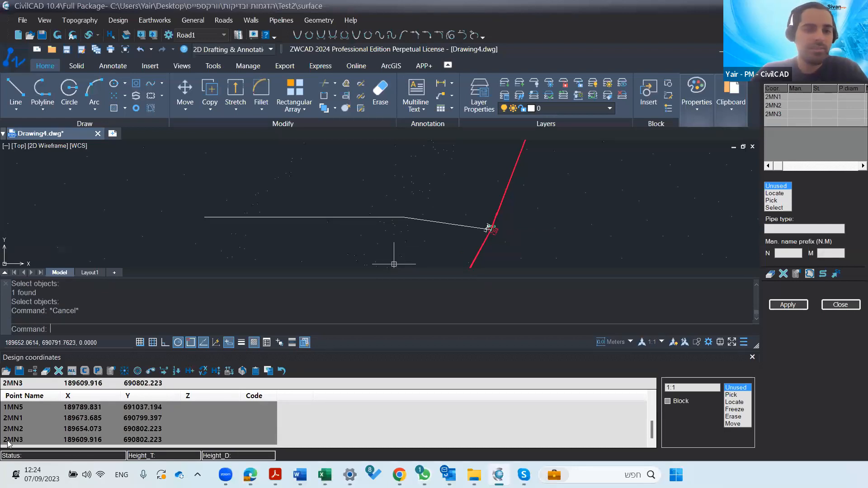
# Review pipeline 2's points in the enlarged Design coordinates table, shrink it again and apply the layout of pipeline 2
pyautogui.moveTo(433, 354); pyautogui.dragTo(430, 288)
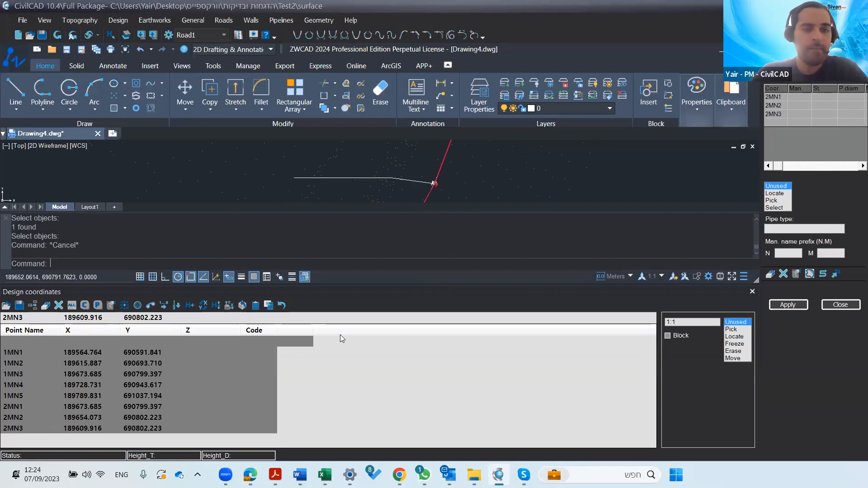
pyautogui.moveTo(416, 286); pyautogui.dragTo(416, 335)
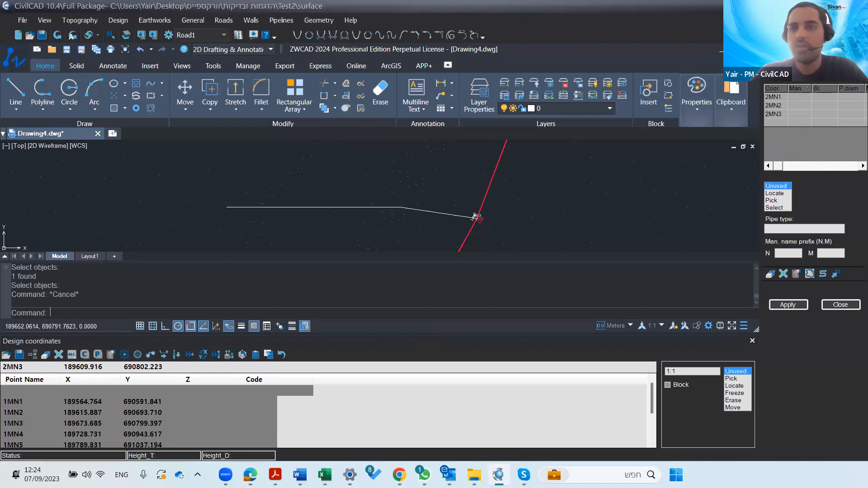
pyautogui.click(773, 307)
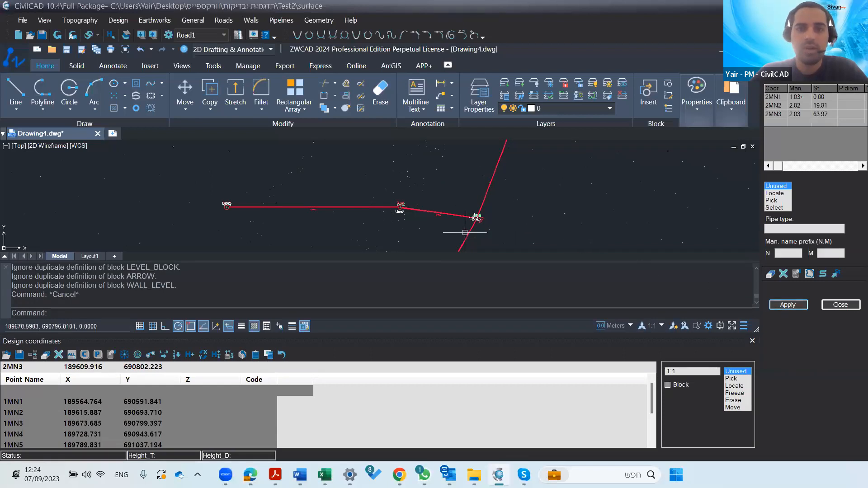
# Examine pipeline 2's manhole symbols, line labels and segment length labels, including its connection to the third manhole of pipeline 1
pyautogui.scroll(5, 486, 225)
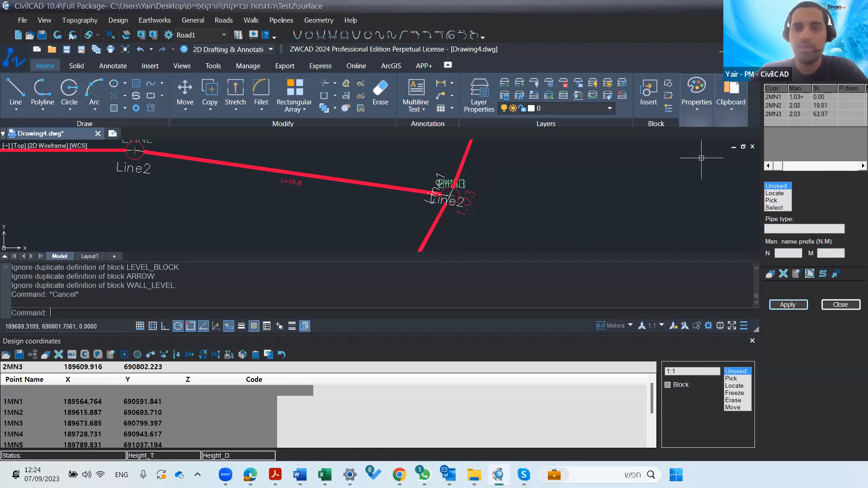
pyautogui.scroll(-2, 563, 233)
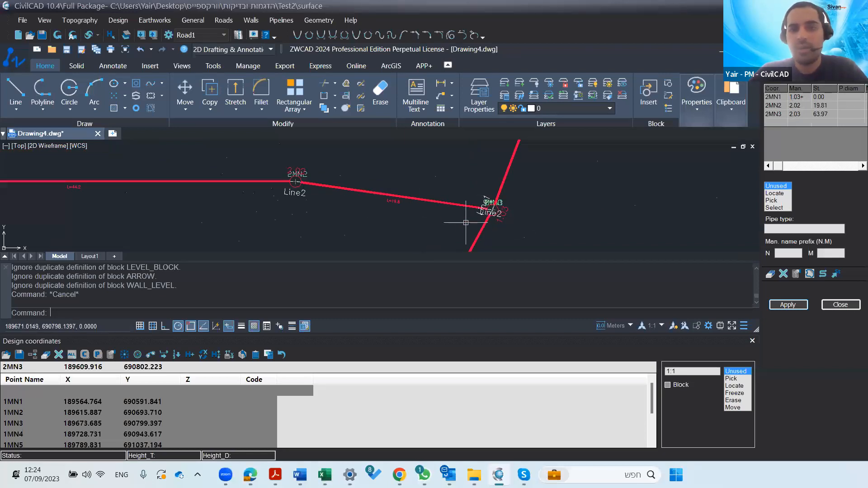
pyautogui.scroll(3, 388, 193)
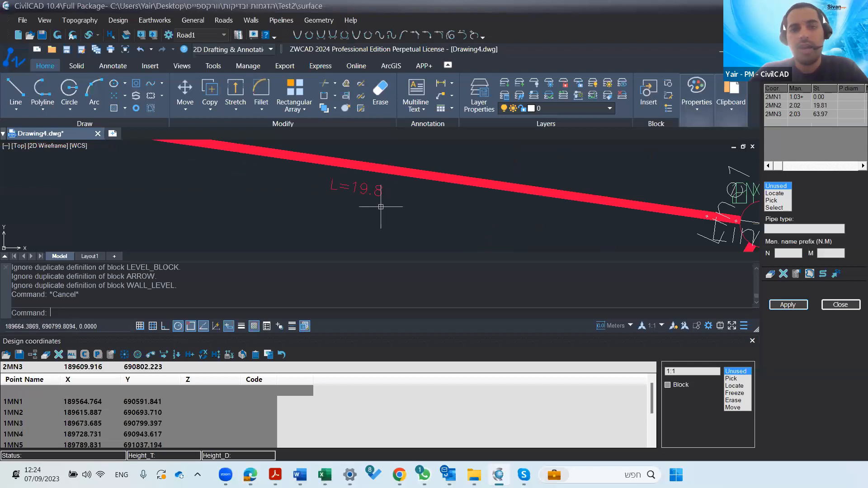
pyautogui.scroll(-2, 407, 199)
pyautogui.scroll(-2, 259, 207)
pyautogui.scroll(5, 266, 207)
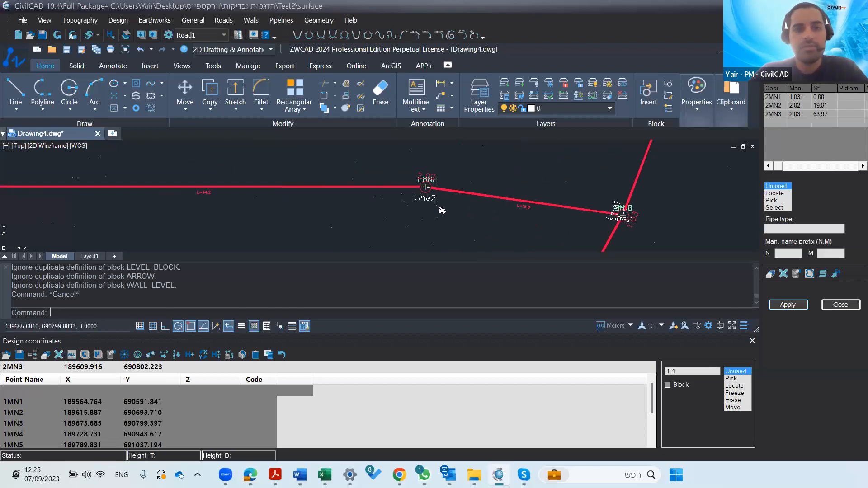
pyautogui.scroll(-2, 355, 199)
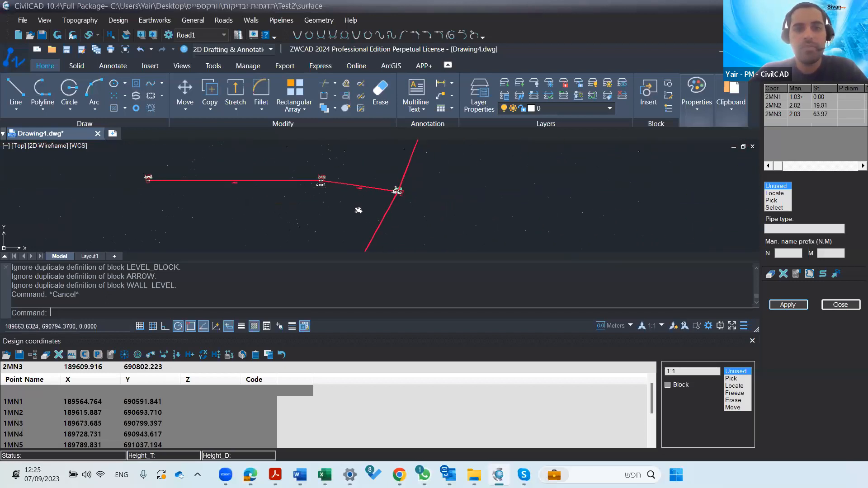
pyautogui.scroll(4, 423, 182)
pyautogui.moveTo(423, 181); pyautogui.dragTo(357, 259, button='middle')
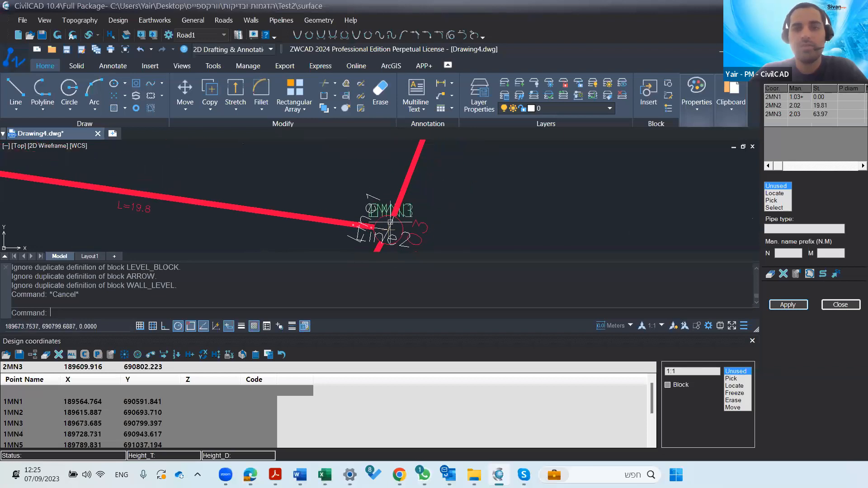
# Start a new pipeline, number 3, for a branch at manhole 1MN2 on Line1
pyautogui.scroll(-3, 406, 212)
pyautogui.moveTo(409, 224); pyautogui.dragTo(439, 169, button='middle')
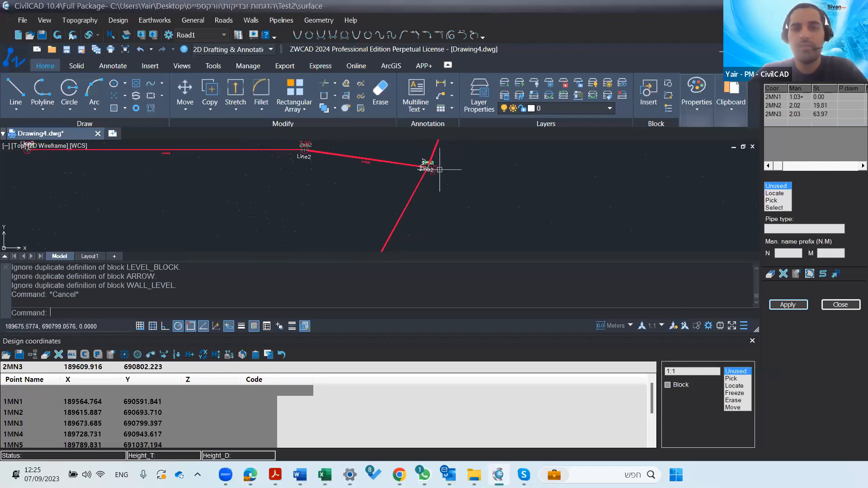
pyautogui.scroll(-5, 406, 226)
pyautogui.moveTo(406, 226); pyautogui.dragTo(425, 185, button='middle')
pyautogui.moveTo(391, 238); pyautogui.dragTo(442, 166, button='middle')
pyautogui.scroll(2, 396, 233)
pyautogui.moveTo(396, 239); pyautogui.dragTo(454, 207, button='middle')
pyautogui.scroll(4, 412, 191)
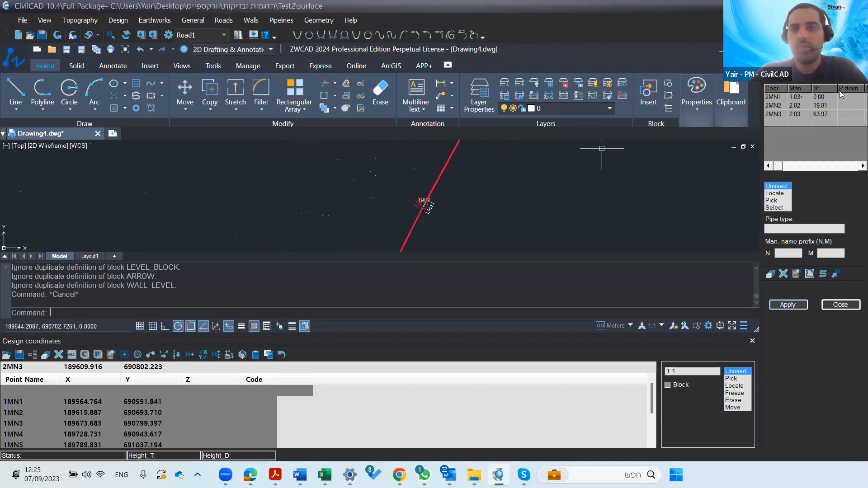
pyautogui.click(823, 78)
pyautogui.click(818, 102)
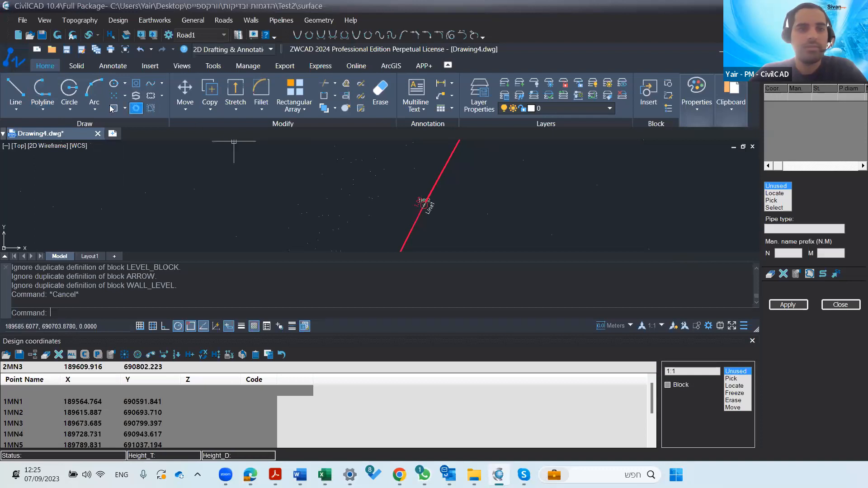
# Draw a two-segment polyline from the centre of manhole 1MN2, about 22.3 m at 170° and then about 21.8 m horizontally away from Line1
pyautogui.click(42, 93)
pyautogui.scroll(5, 415, 204)
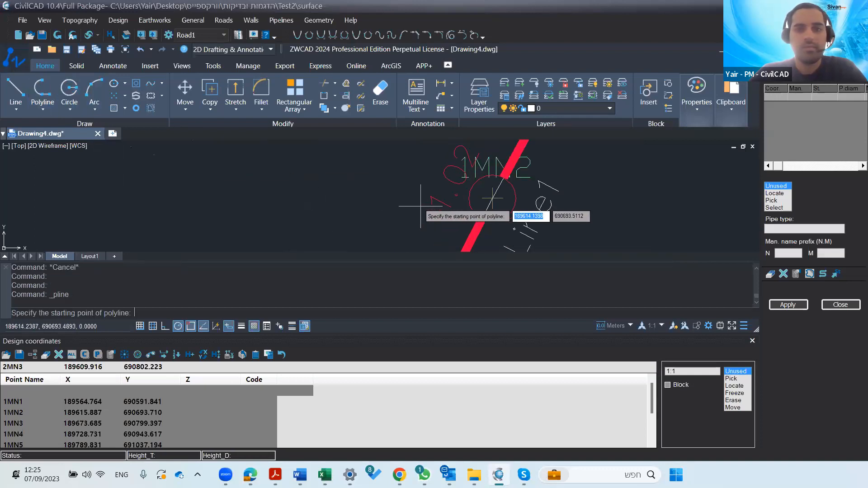
pyautogui.click(492, 198)
pyautogui.scroll(-4, 156, 188)
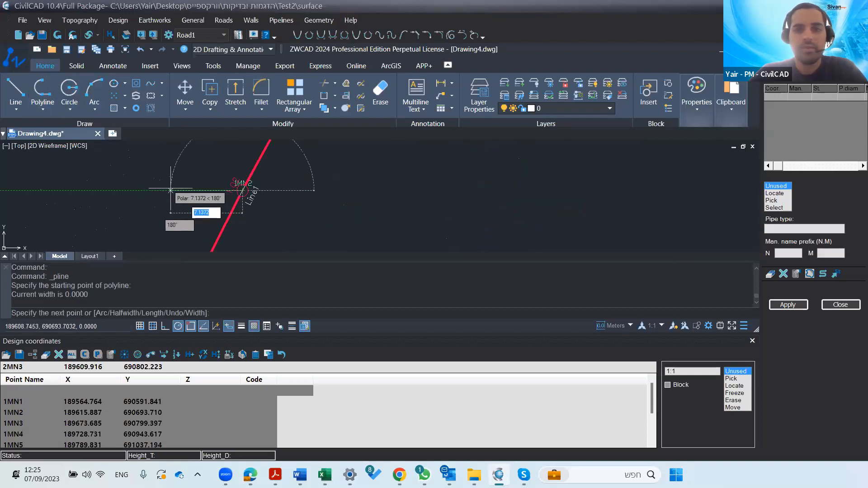
pyautogui.scroll(5, 149, 190)
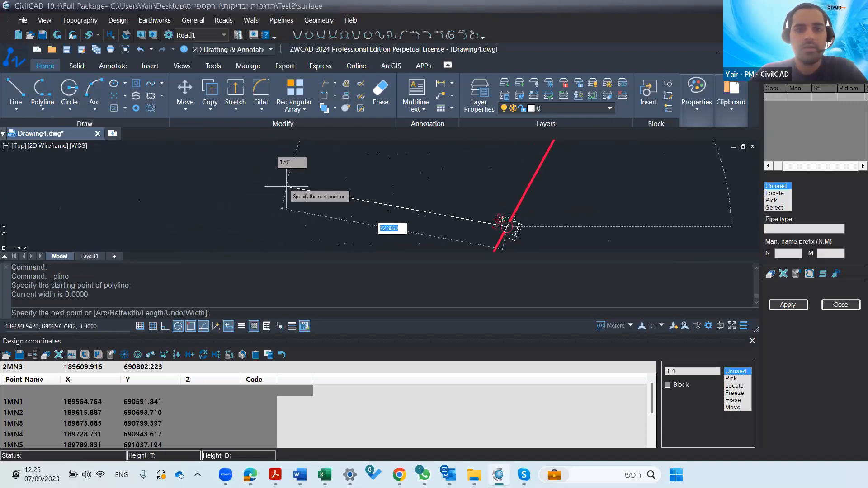
pyautogui.click(286, 186)
pyautogui.click(67, 185)
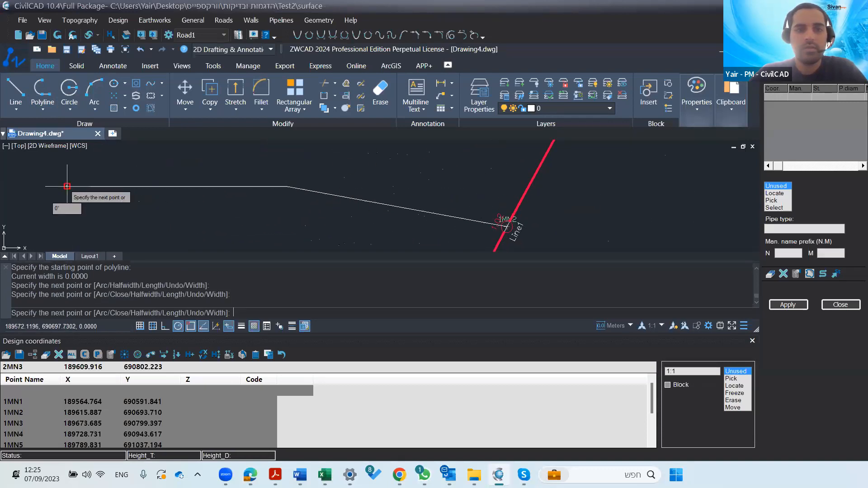
pyautogui.press('Escape')
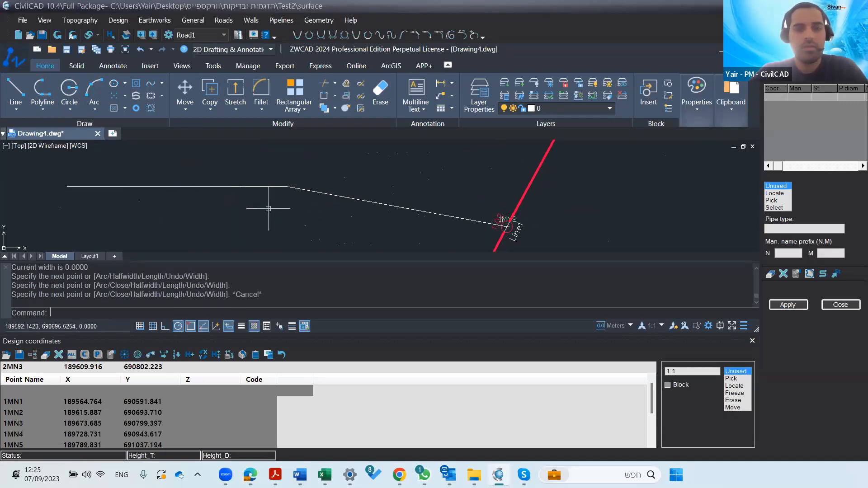
# Define pipeline 3 from the new branch polyline by selecting it, and apply the pipeline to the drawing
pyautogui.click(772, 208)
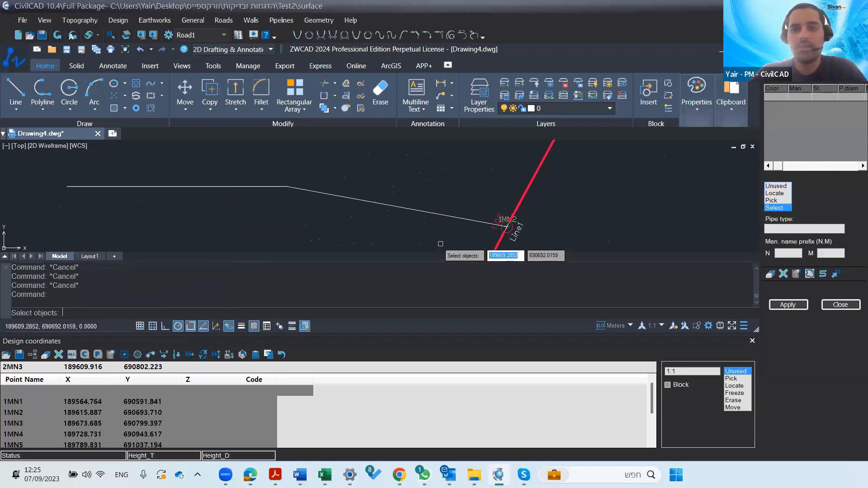
pyautogui.click(438, 213)
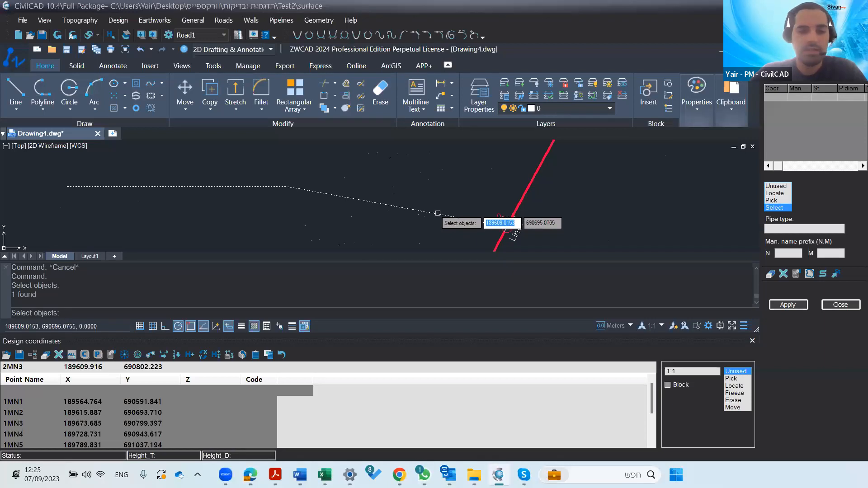
pyautogui.press('Return')
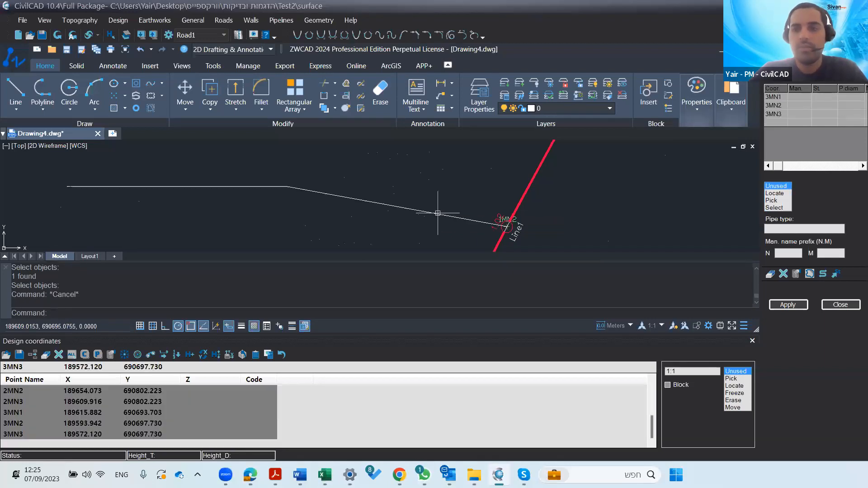
pyautogui.click(786, 305)
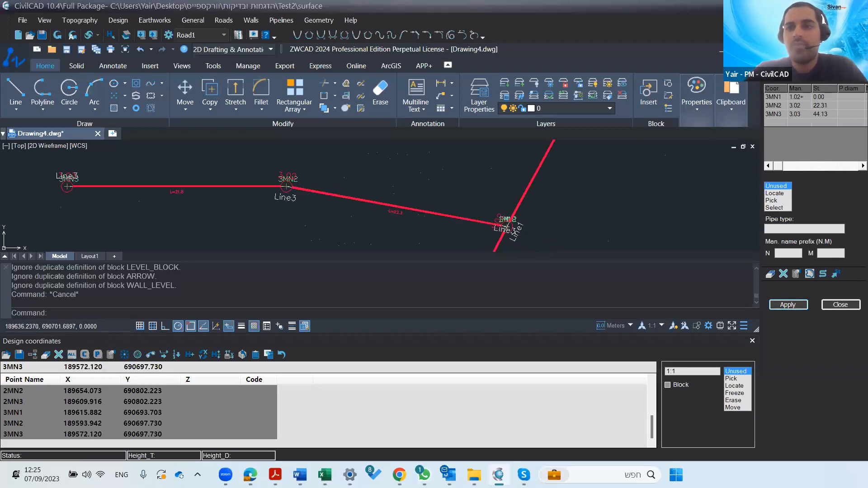
# Switch the active pipeline to 2 and locate it highlighted in the drawing around manhole 2MN2
pyautogui.click(850, 76)
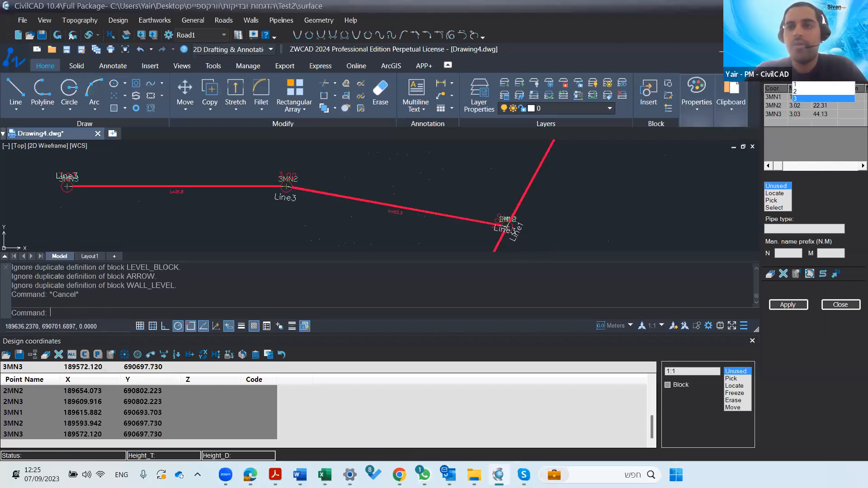
pyautogui.click(803, 92)
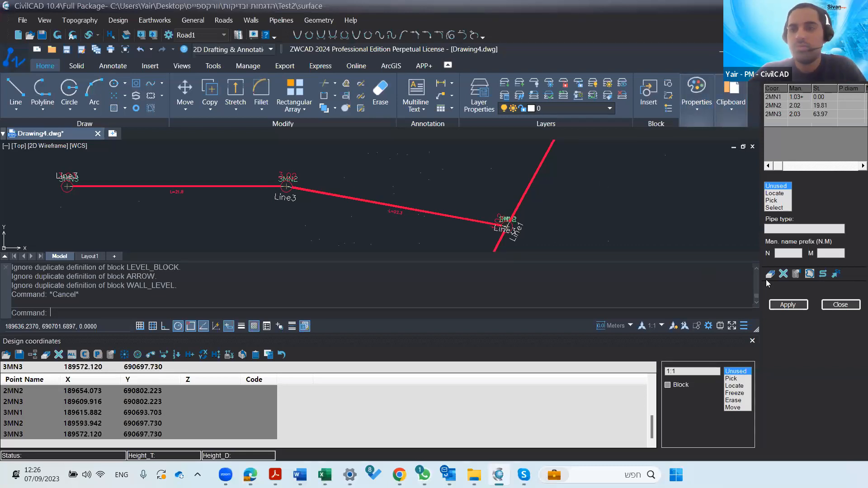
pyautogui.click(810, 274)
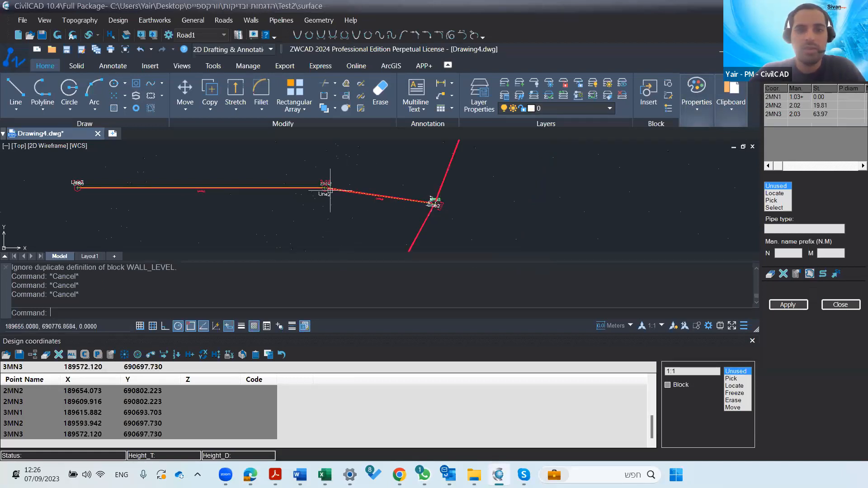
pyautogui.scroll(5, 326, 188)
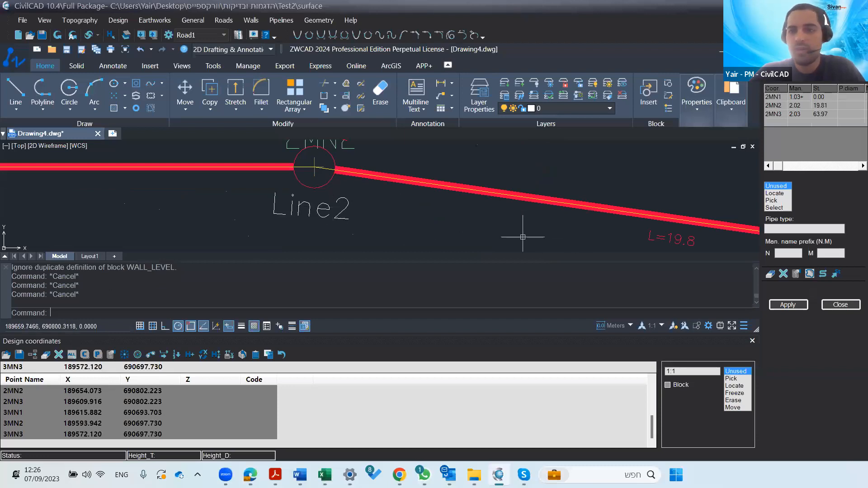
pyautogui.scroll(-4, 519, 236)
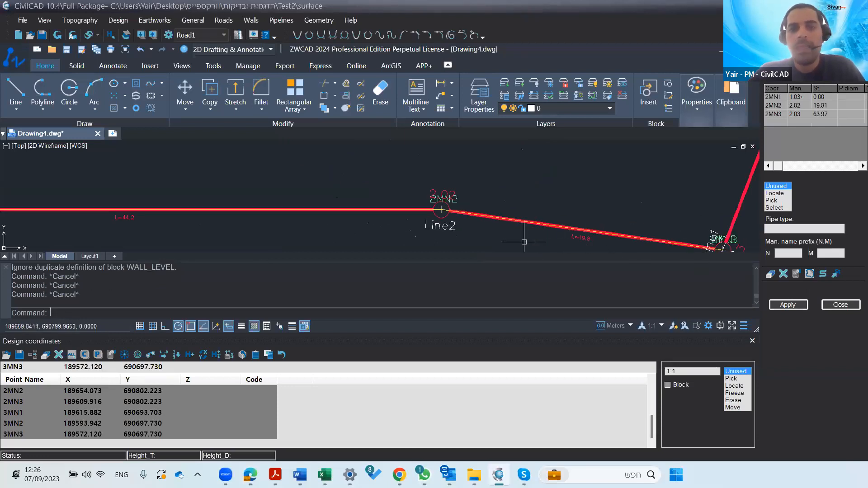
# Open the pipelines' Layout options to review the pipe numbering, width and manhole settings, and close them
pyautogui.click(796, 277)
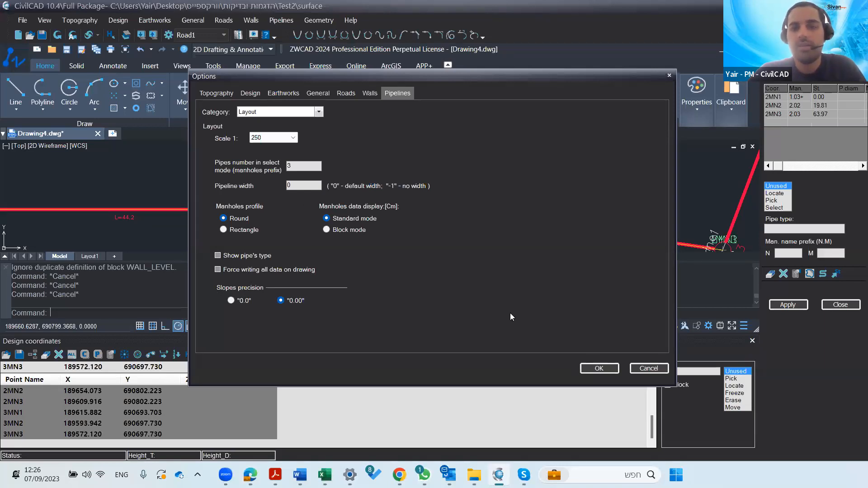
pyautogui.click(579, 367)
# Examine the two branch pipelines and their junctions with the main line across the whole drawing
pyautogui.scroll(-3, 483, 220)
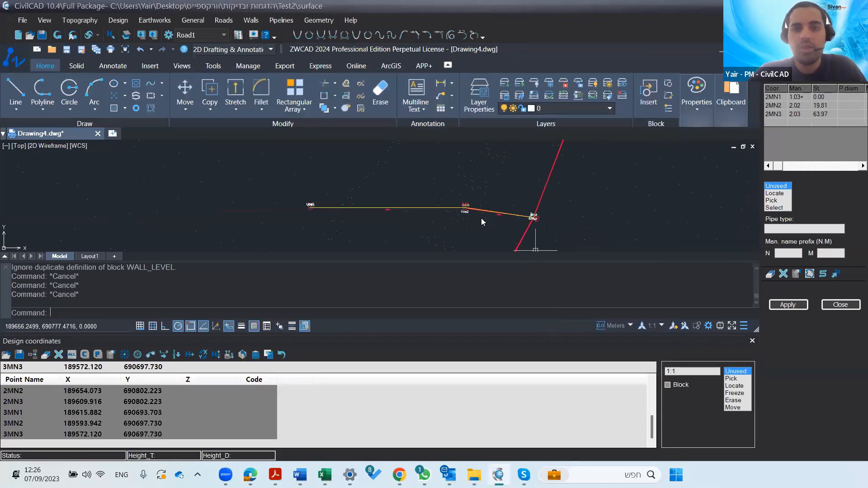
pyautogui.scroll(-5, 560, 189)
pyautogui.moveTo(562, 187); pyautogui.dragTo(550, 201, button='middle')
pyautogui.scroll(4, 551, 201)
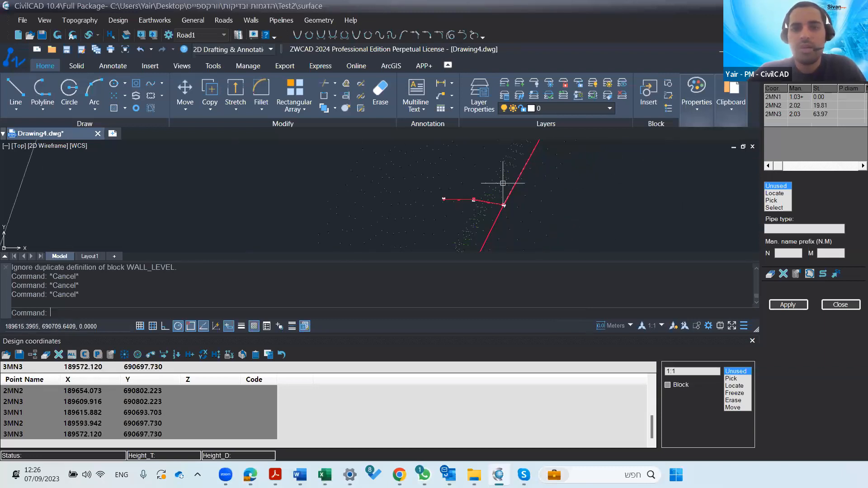
pyautogui.scroll(5, 458, 208)
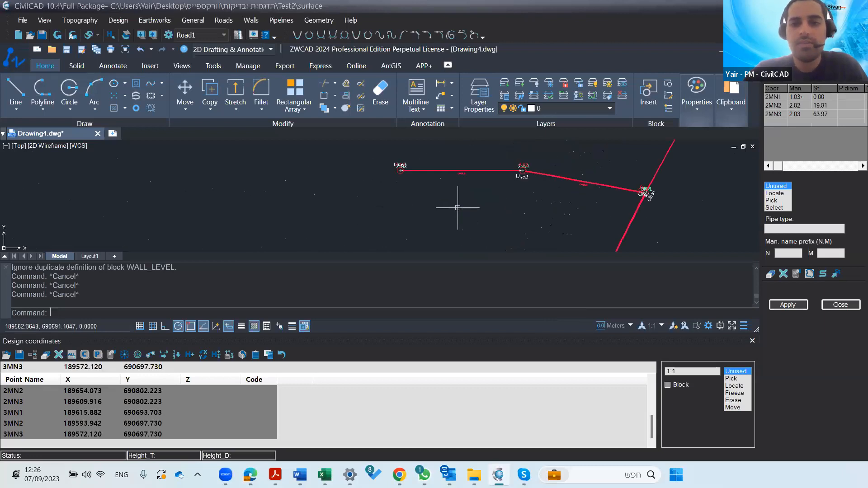
pyautogui.scroll(-5, 553, 177)
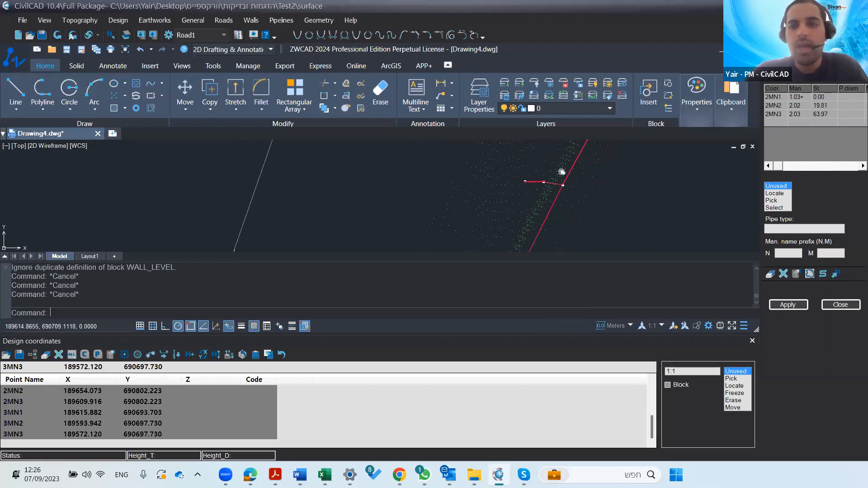
pyautogui.middleClick(558, 174)
pyautogui.scroll(5, 387, 203)
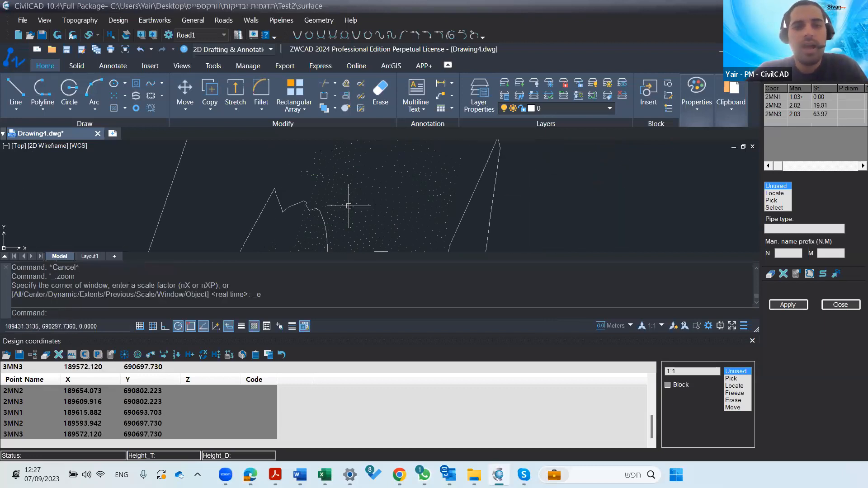
pyautogui.scroll(5, 384, 216)
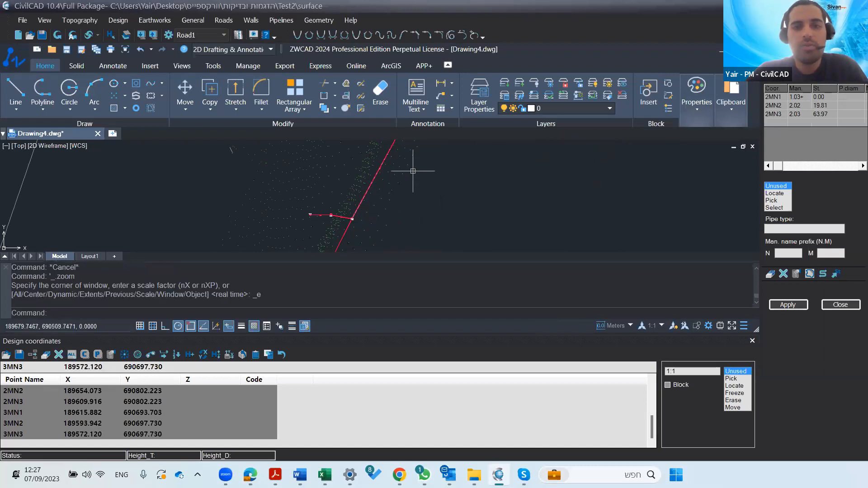
pyautogui.moveTo(382, 182)
pyautogui.mouseDown(button='middle')
pyautogui.moveTo(373, 220)
pyautogui.moveTo(397, 183)
pyautogui.mouseUp(button='middle')
pyautogui.scroll(8, 380, 208)
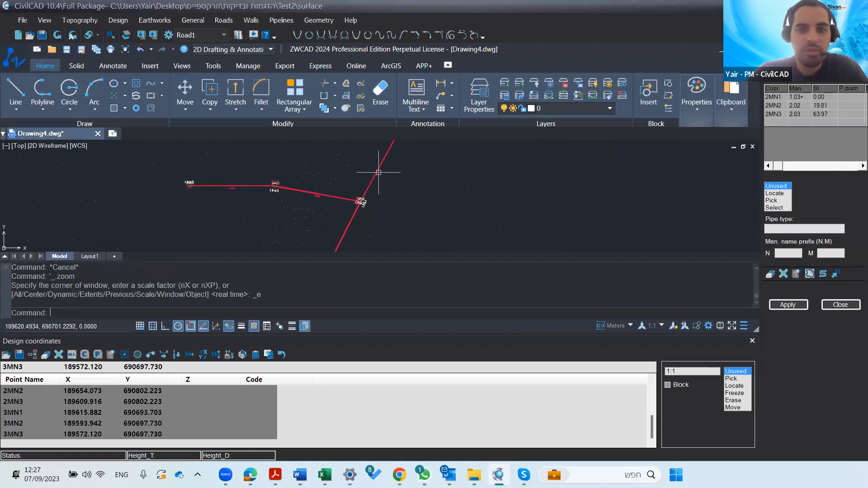
pyautogui.scroll(-6, 348, 199)
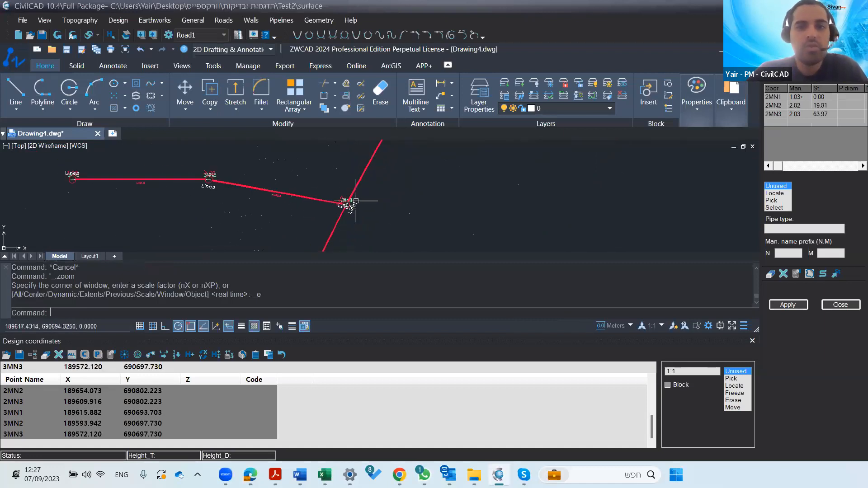
pyautogui.moveTo(427, 173); pyautogui.dragTo(394, 251, button='middle')
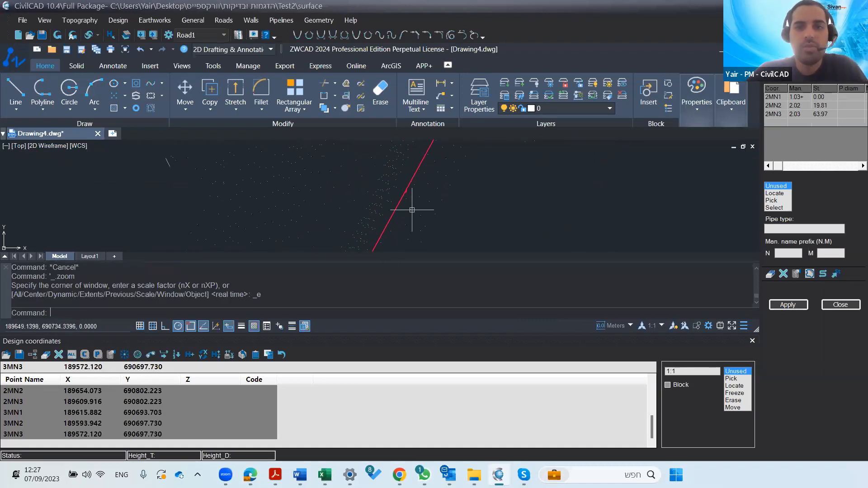
pyautogui.middleClick(386, 226)
pyautogui.middleClick(386, 227)
pyautogui.scroll(8, 417, 179)
pyautogui.moveTo(345, 201)
pyautogui.mouseDown(button='middle')
pyautogui.moveTo(319, 187)
pyautogui.moveTo(438, 263)
pyautogui.mouseUp(button='middle')
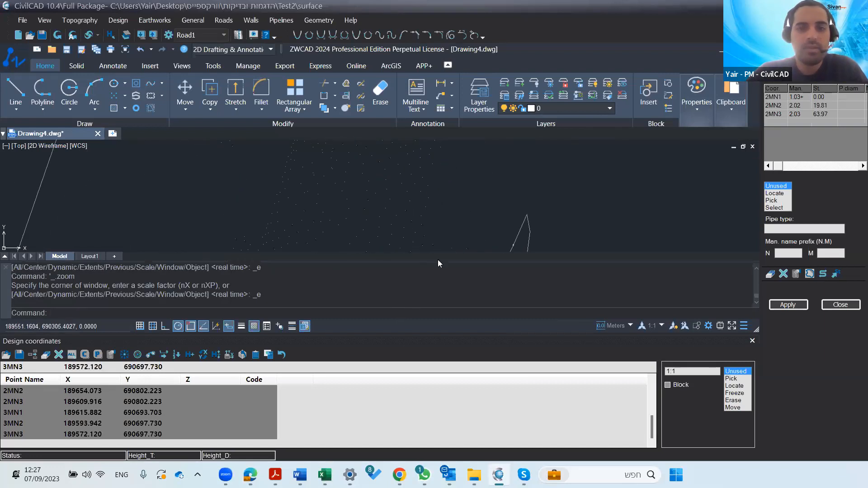
# Close the Design coordinates table and inspect both branches along the main pipeline in the enlarged drawing area
pyautogui.click(752, 341)
pyautogui.scroll(-3, 403, 312)
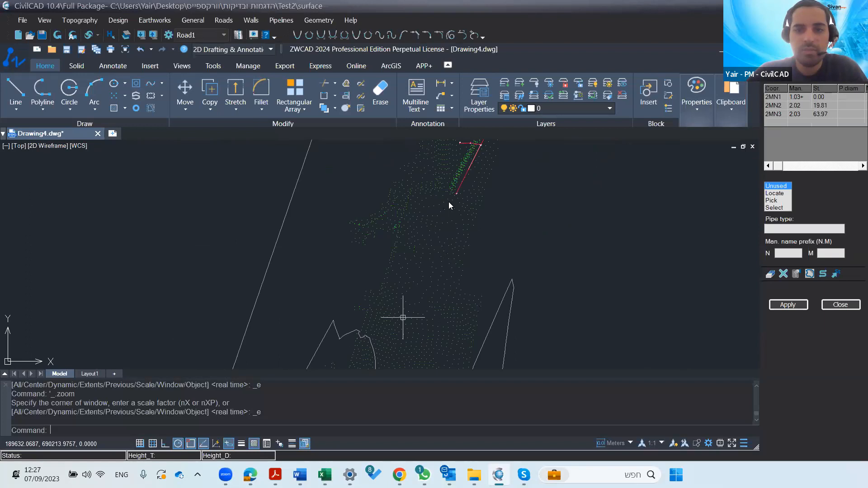
pyautogui.scroll(5, 389, 312)
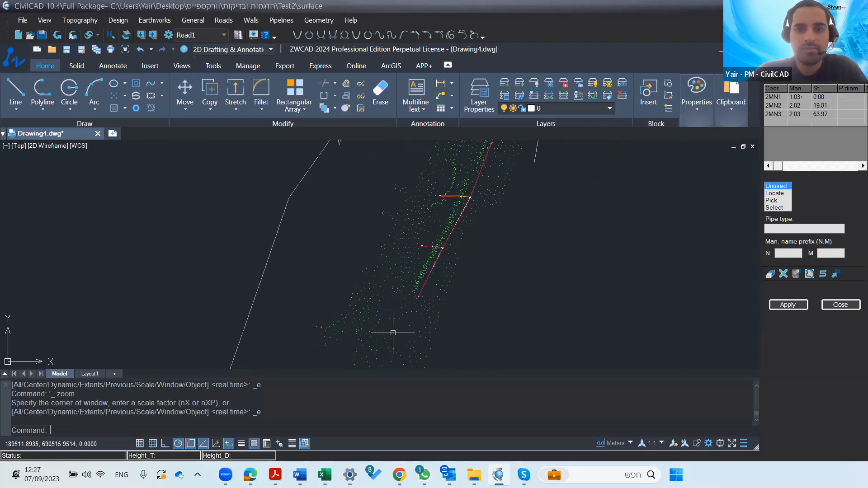
pyautogui.scroll(3, 392, 295)
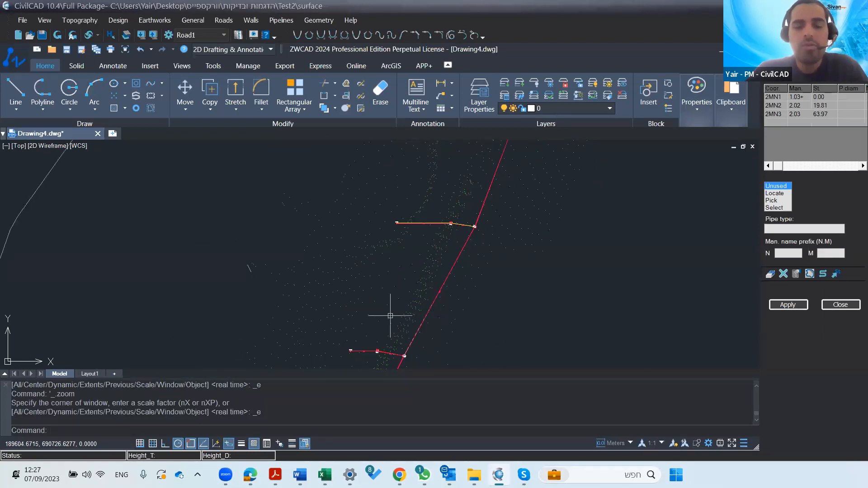
pyautogui.moveTo(408, 314); pyautogui.dragTo(405, 290, button='middle')
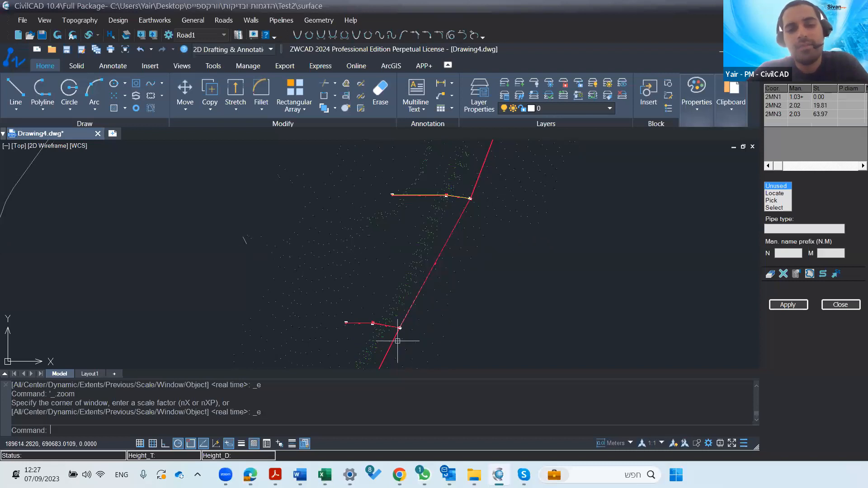
pyautogui.scroll(5, 400, 326)
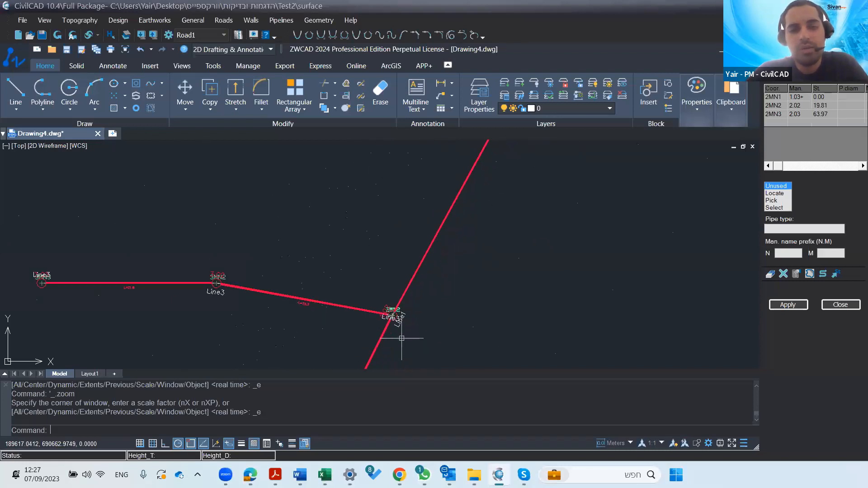
pyautogui.scroll(-5, 418, 292)
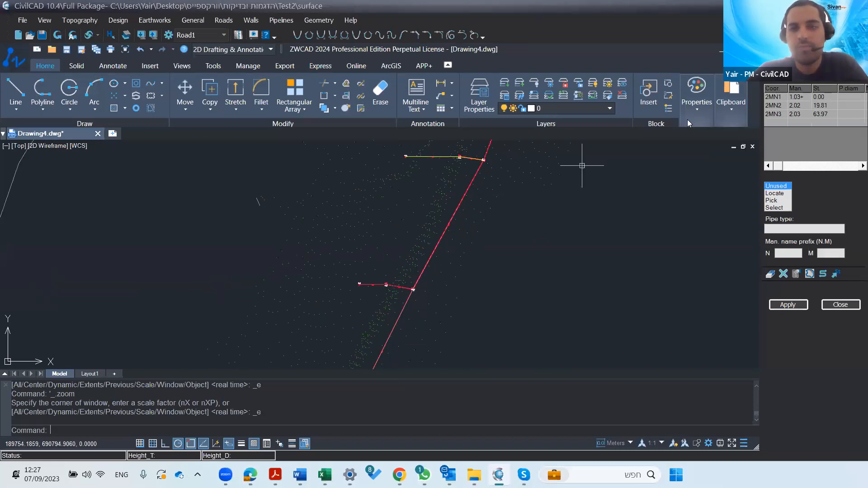
# Make pipeline 1 active and insert a manhole at station 150 between 1MN2 and 1MN3, applying the change to the drawing
pyautogui.click(814, 77)
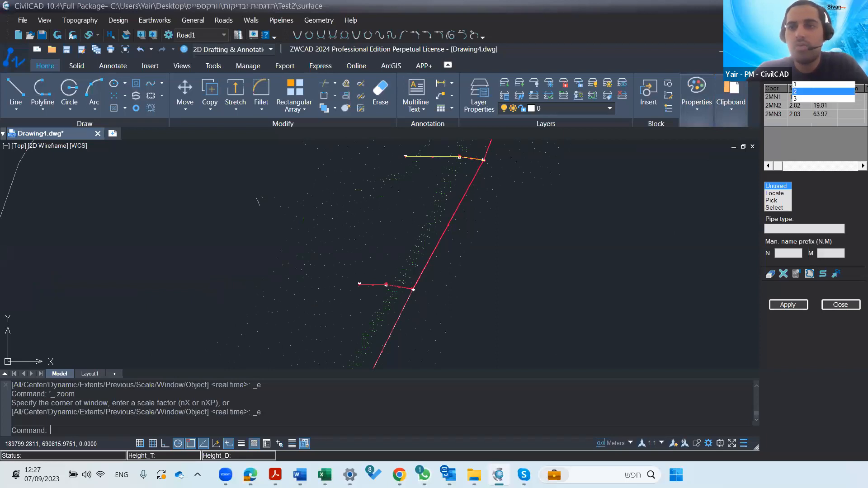
pyautogui.click(808, 88)
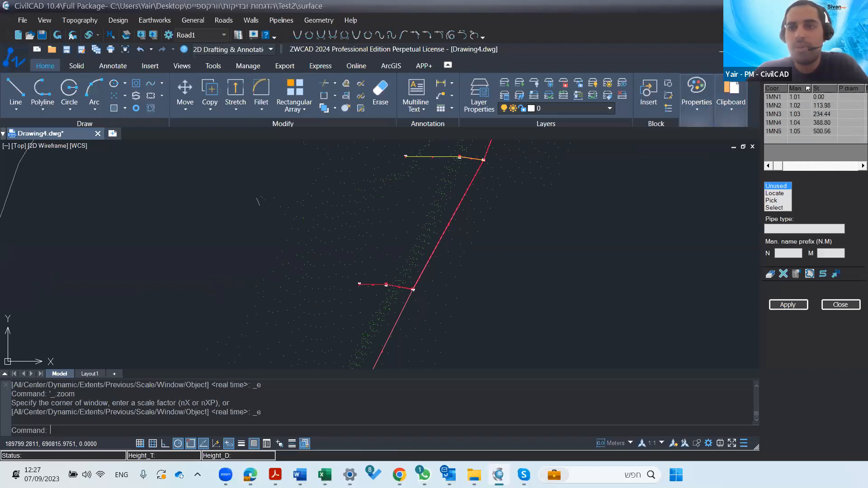
pyautogui.click(778, 112)
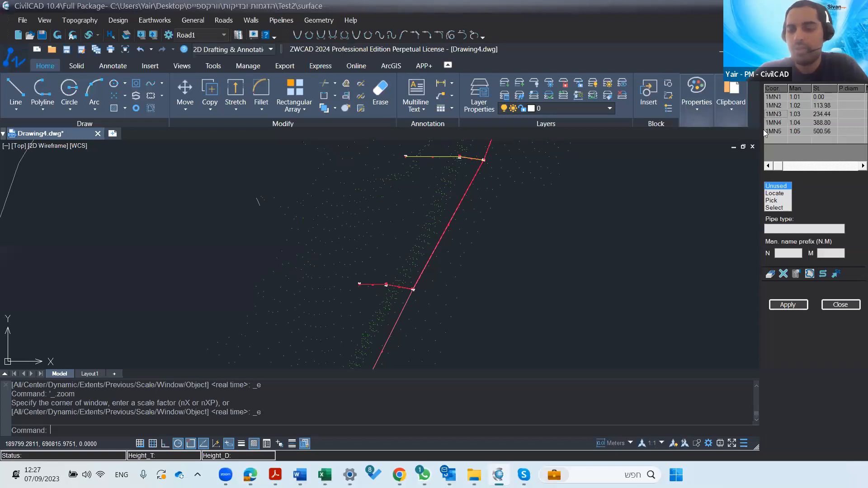
pyautogui.press('Insert')
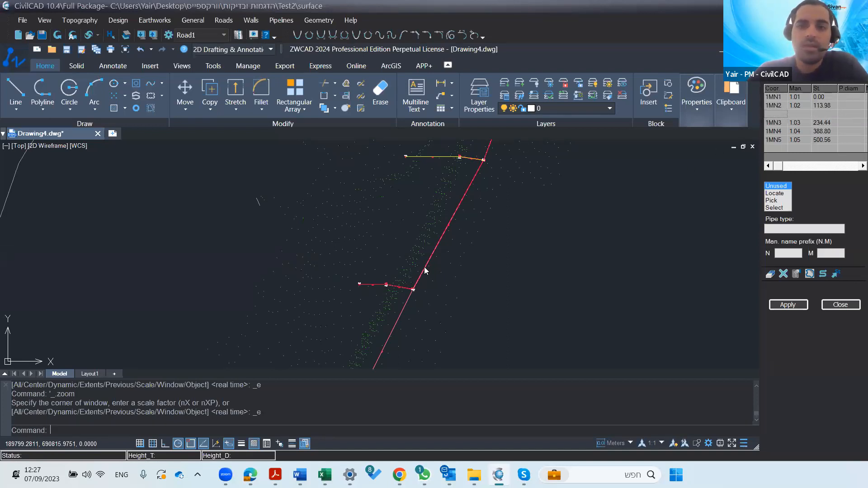
pyautogui.click(818, 114)
pyautogui.write('150')
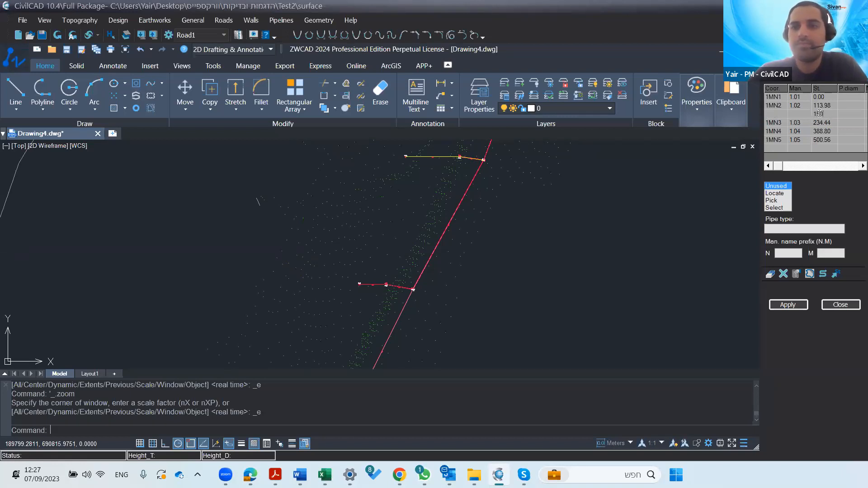
pyautogui.click(796, 306)
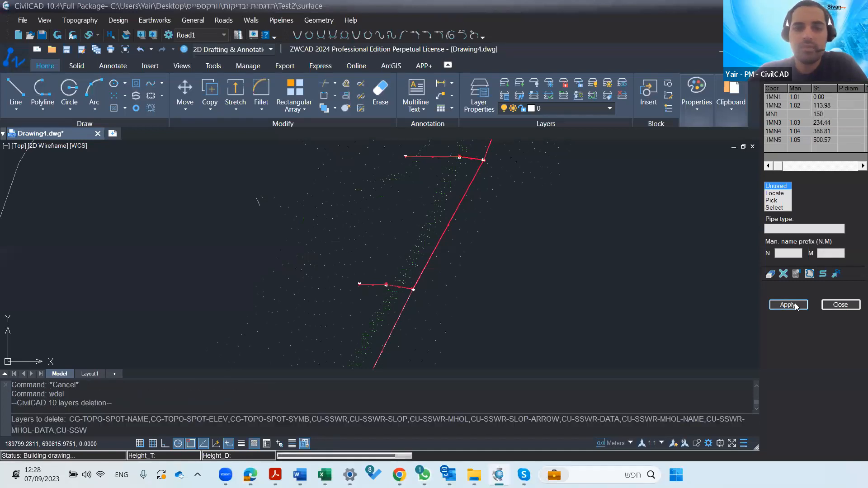
# Inspect the inserted manhole and its labels on the main line in the drawing
pyautogui.scroll(5, 442, 258)
pyautogui.scroll(3, 393, 298)
pyautogui.scroll(3, 388, 291)
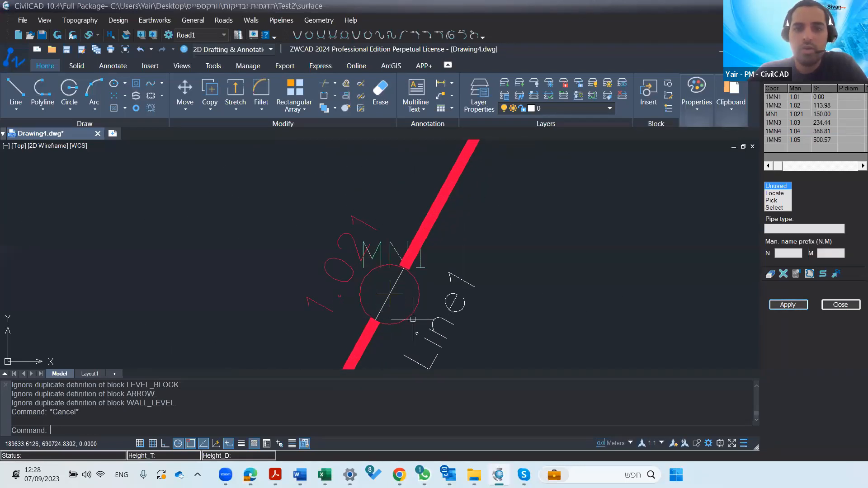
pyautogui.scroll(-3, 391, 300)
pyautogui.scroll(-2, 391, 301)
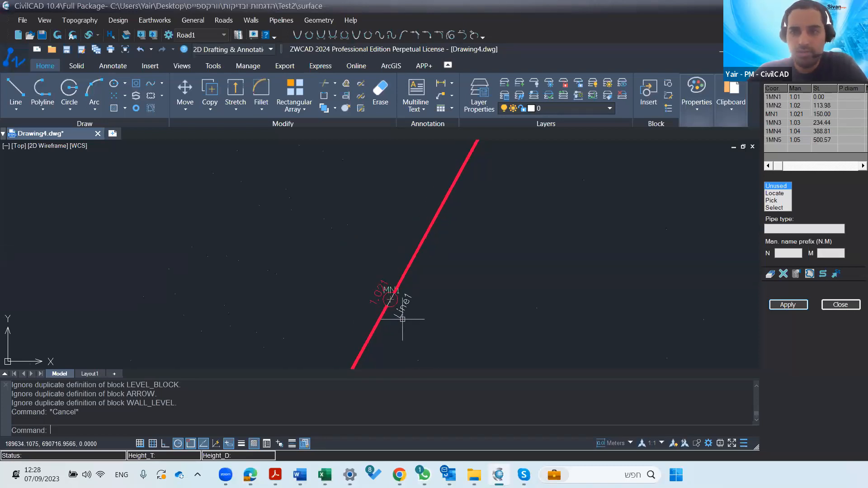
pyautogui.scroll(-1, 404, 312)
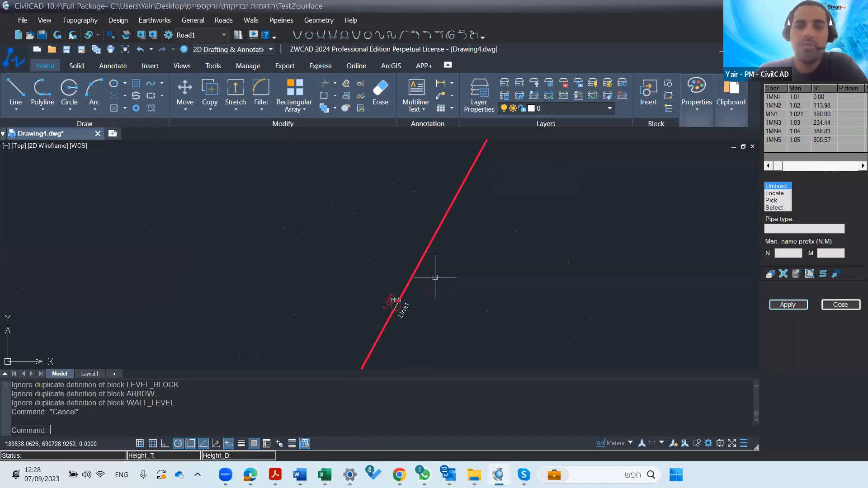
# Open the Design coordinates table and review the inserted manhole's point alongside the main line
pyautogui.click(79, 20)
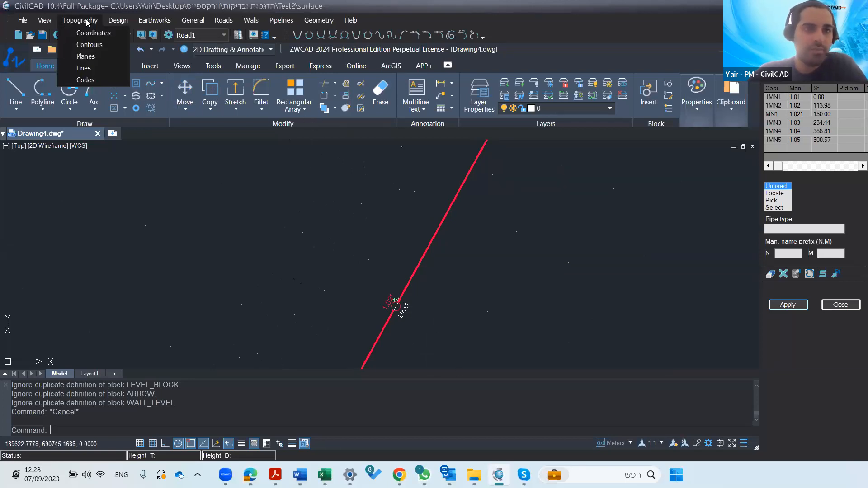
pyautogui.moveTo(118, 20)
pyautogui.click(135, 33)
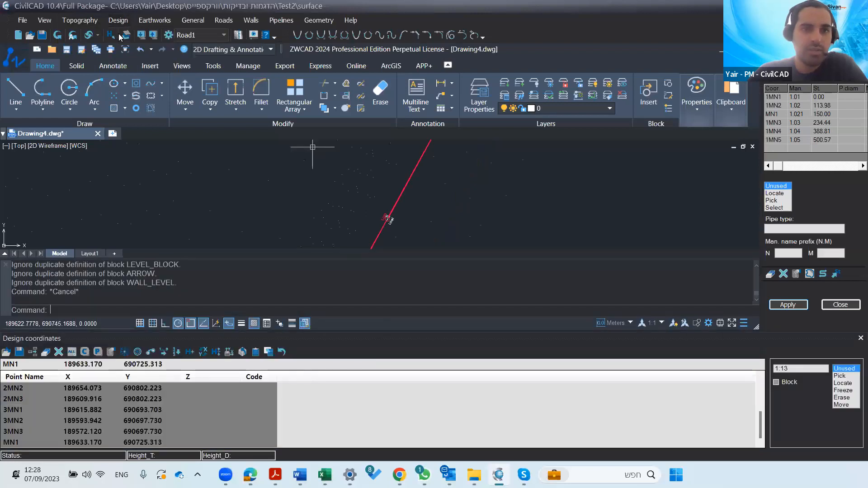
pyautogui.scroll(-4, 378, 205)
pyautogui.scroll(7, 397, 184)
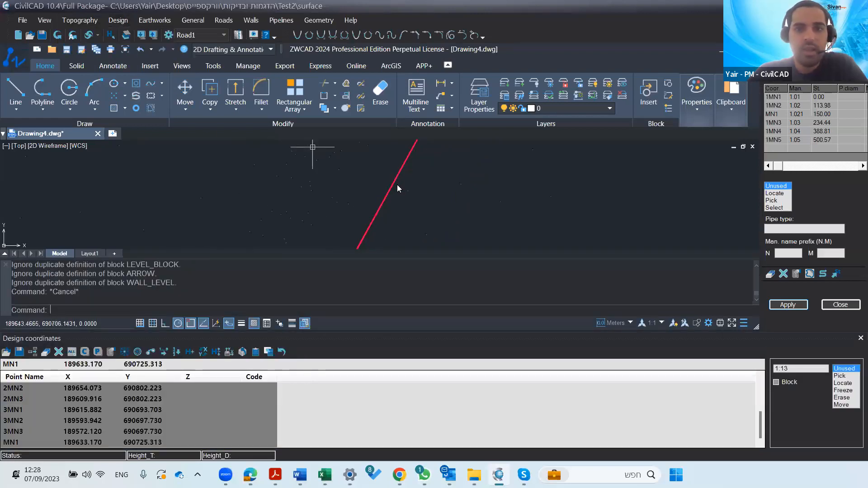
pyautogui.scroll(2, 406, 186)
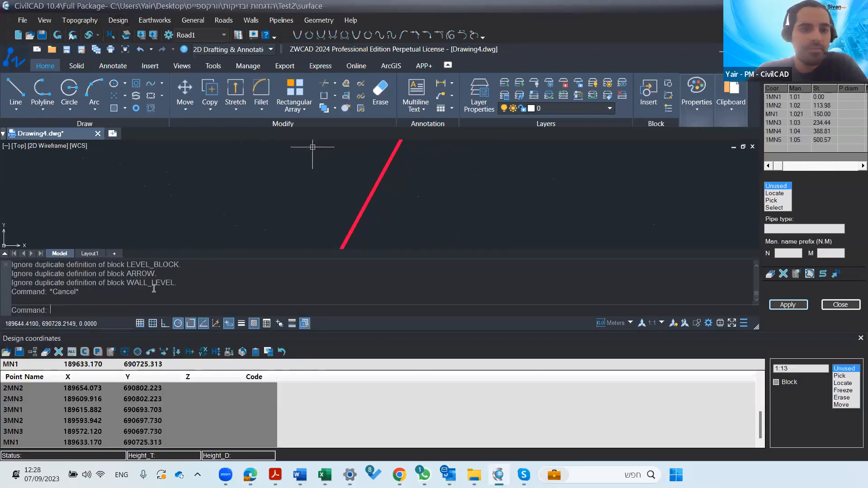
pyautogui.click(846, 382)
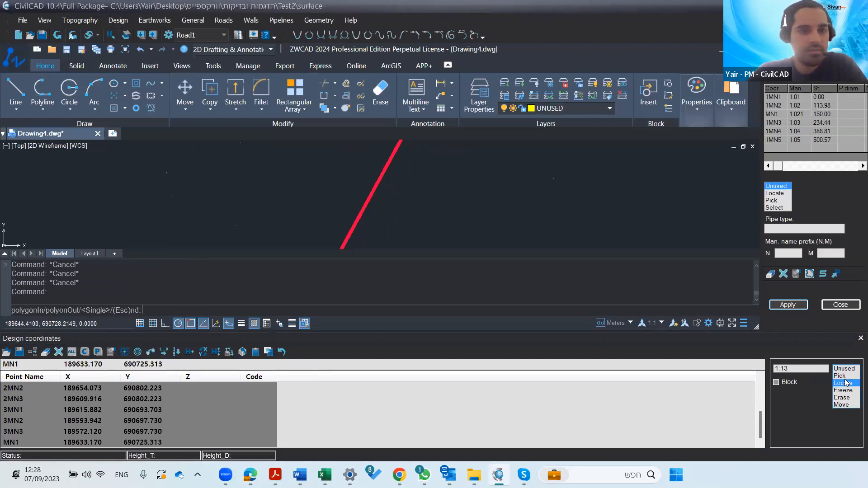
pyautogui.press('Escape')
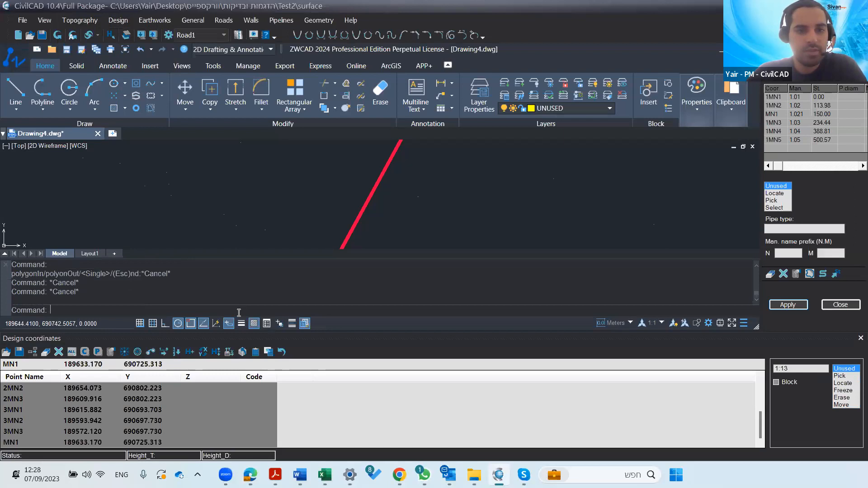
# Pick a new design point beside the main line at about X 189663, Y 690762, and name it AB
pyautogui.click(842, 377)
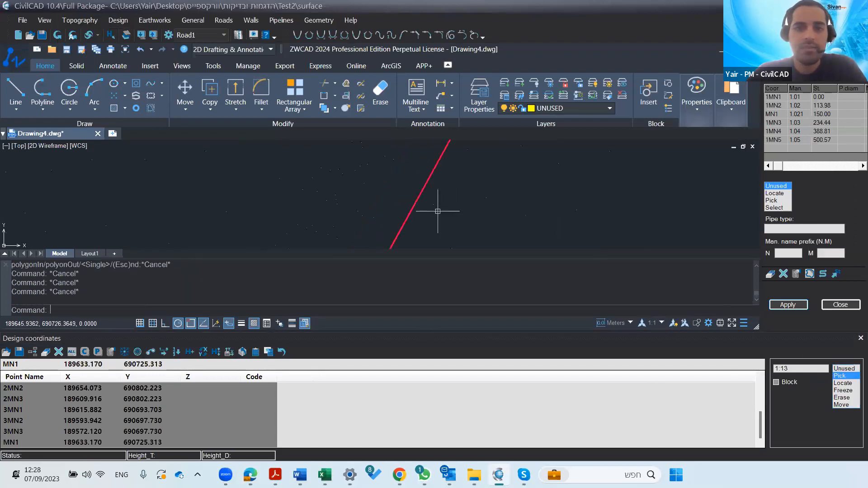
pyautogui.moveTo(439, 214); pyautogui.dragTo(420, 225, button='middle')
pyautogui.scroll(-3, 421, 225)
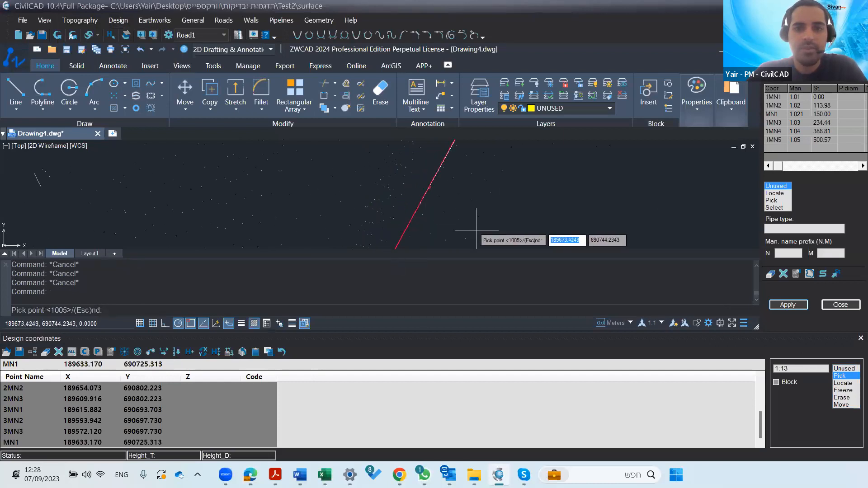
pyautogui.scroll(3, 433, 190)
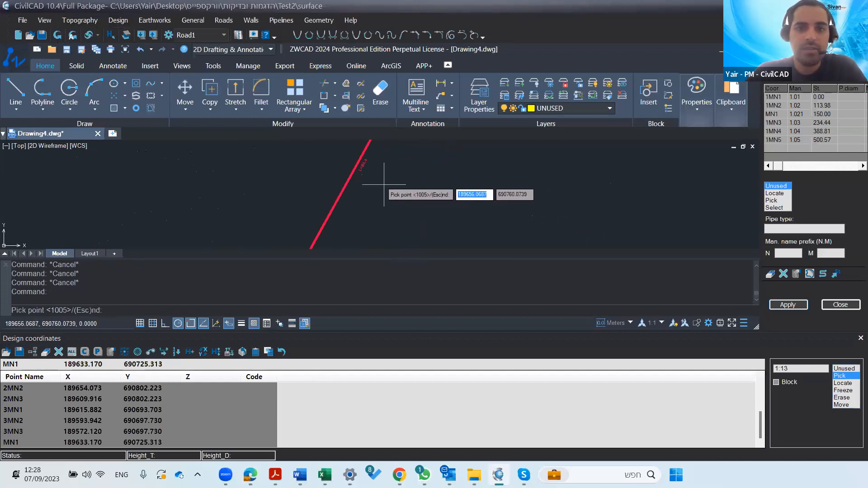
pyautogui.scroll(-5, 386, 186)
pyautogui.moveTo(392, 182); pyautogui.dragTo(345, 250, button='middle')
pyautogui.moveTo(372, 207)
pyautogui.mouseDown(button='middle')
pyautogui.moveTo(359, 234)
pyautogui.moveTo(402, 164)
pyautogui.mouseUp(button='middle')
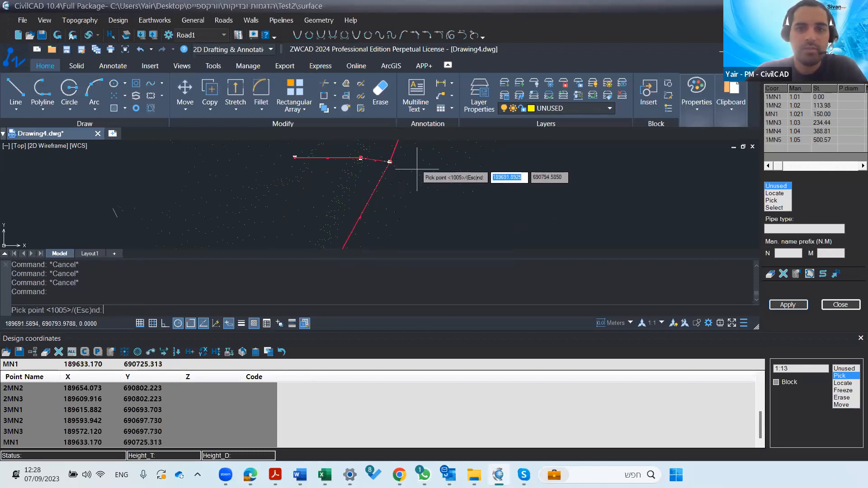
pyautogui.click(378, 218)
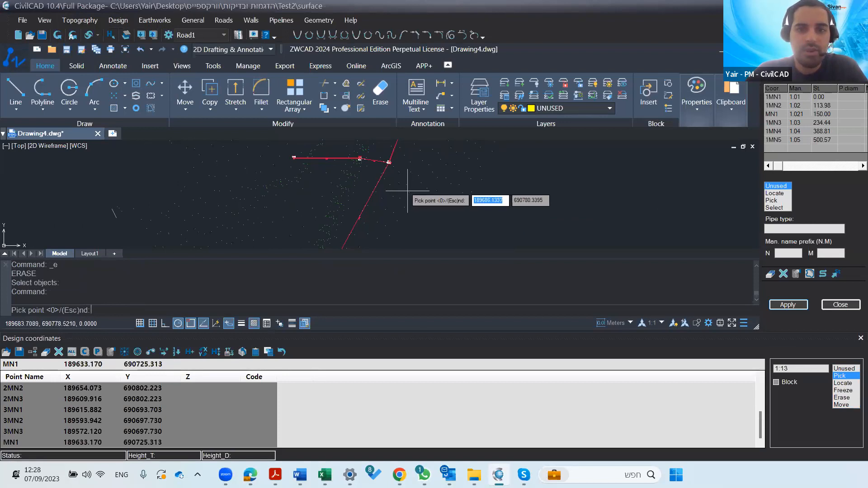
pyautogui.click(373, 217)
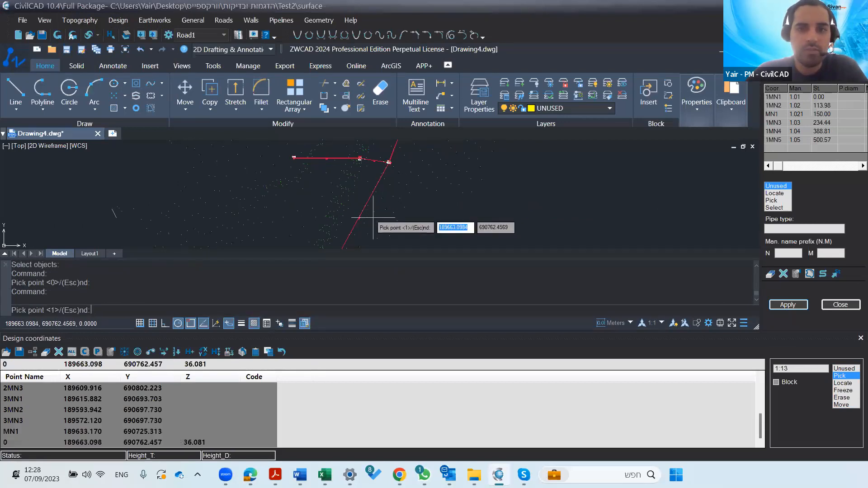
pyautogui.scroll(2, 374, 206)
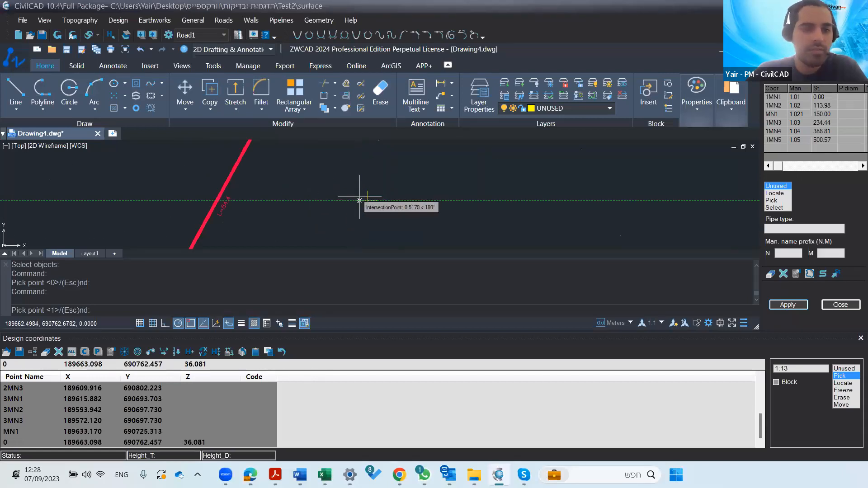
pyautogui.click(11, 445)
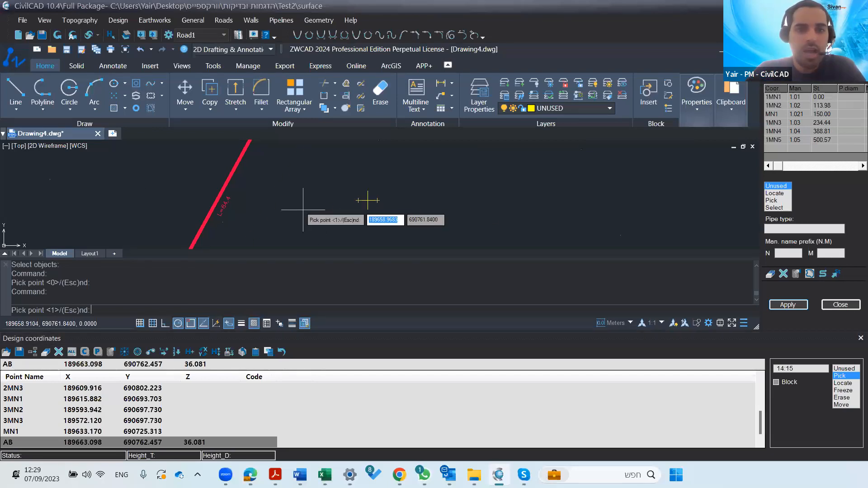
# Insert point AB as a manhole between MN1 and 1MN3 in pipeline 1 and apply the change
pyautogui.scroll(-3, 343, 201)
pyautogui.scroll(2, 325, 194)
pyautogui.scroll(3, 307, 208)
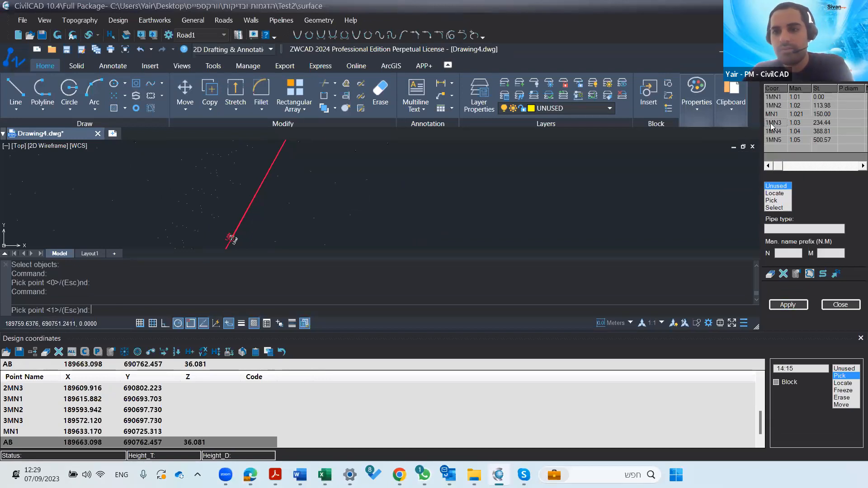
pyautogui.press('Insert')
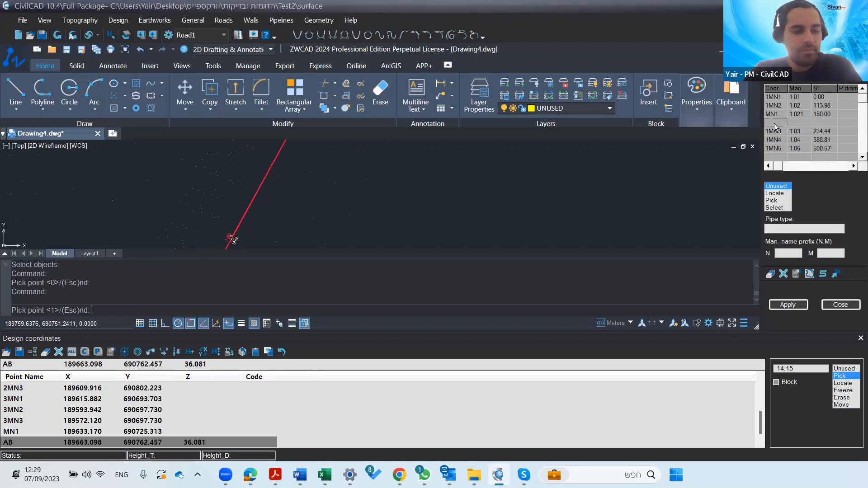
pyautogui.write('A')
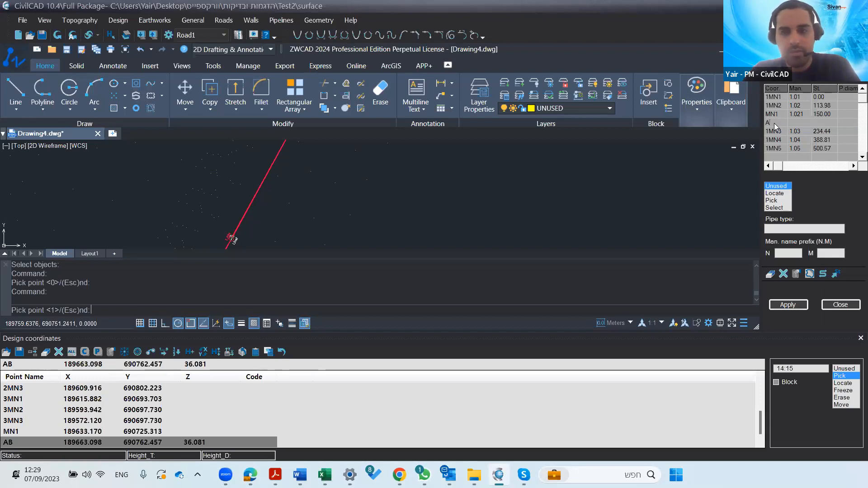
pyautogui.write('B')
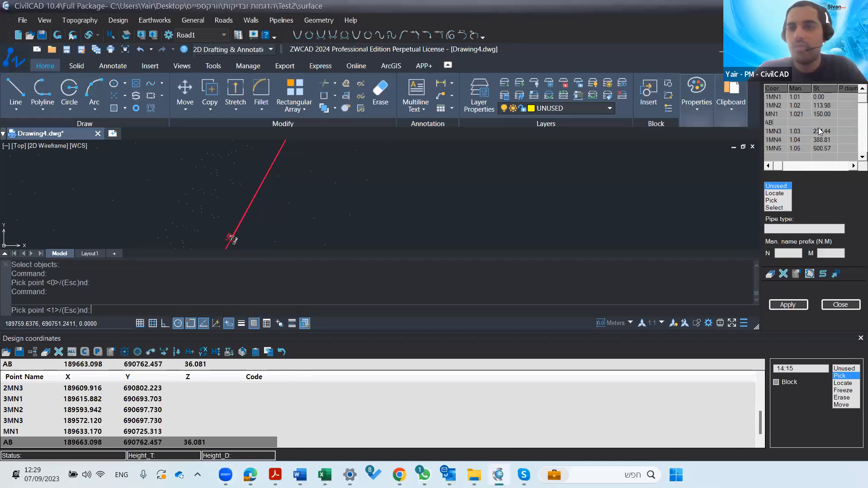
pyautogui.click(793, 306)
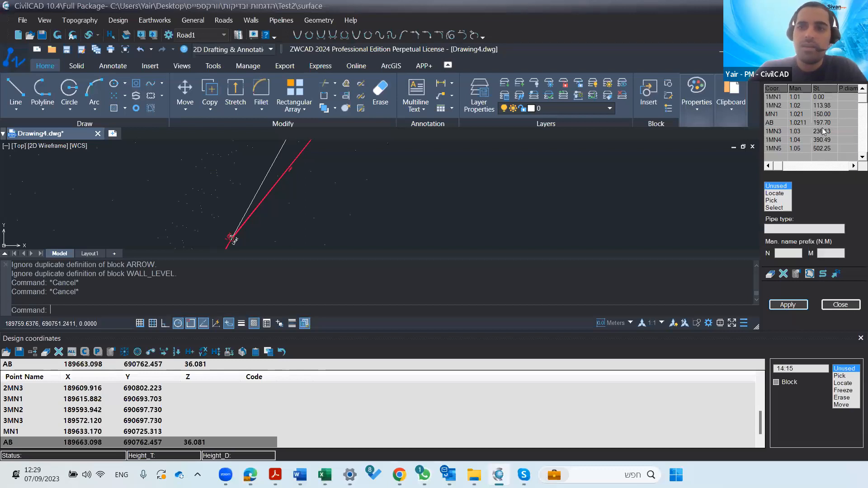
# Examine the main line's route through manhole AB up close and along the neighbouring branch
pyautogui.scroll(-3, 352, 195)
pyautogui.scroll(8, 353, 175)
pyautogui.moveTo(280, 184); pyautogui.dragTo(270, 217, button='middle')
pyautogui.scroll(5, 308, 191)
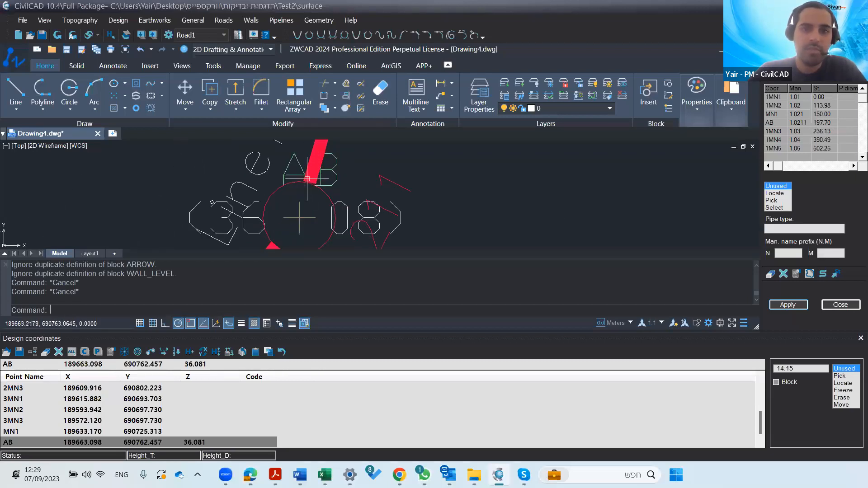
pyautogui.scroll(-5, 282, 221)
pyautogui.scroll(-5, 282, 220)
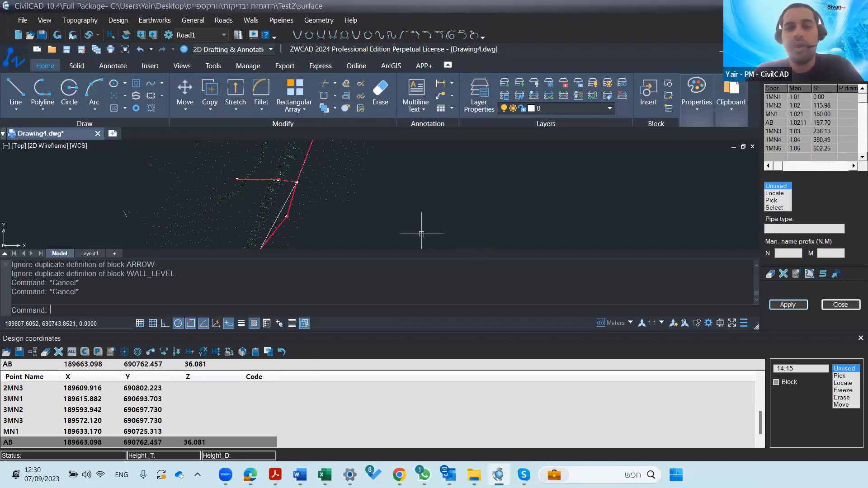
# Delete manhole AB from pipeline 1, apply the change and check the main line beside point AB
pyautogui.click(775, 122)
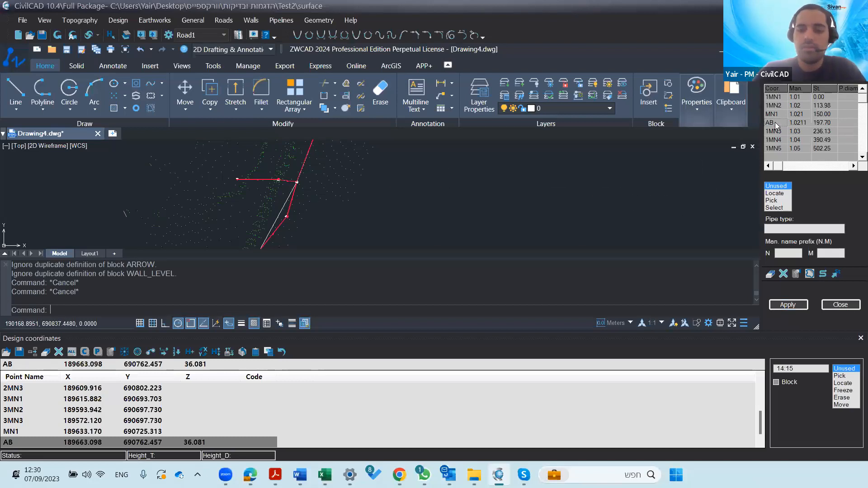
pyautogui.press('Delete')
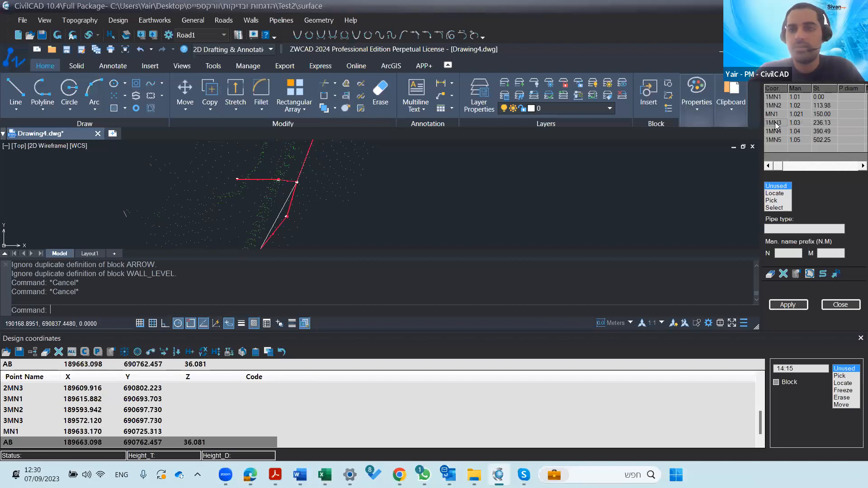
pyautogui.click(795, 305)
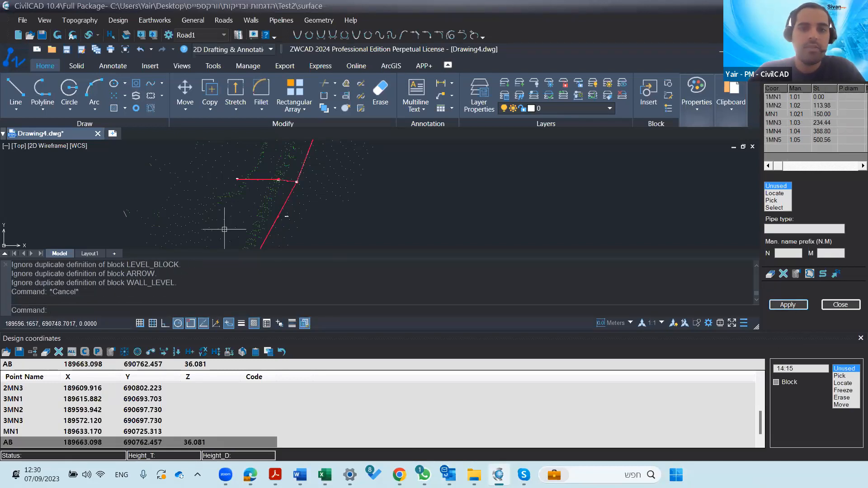
pyautogui.scroll(5, 258, 224)
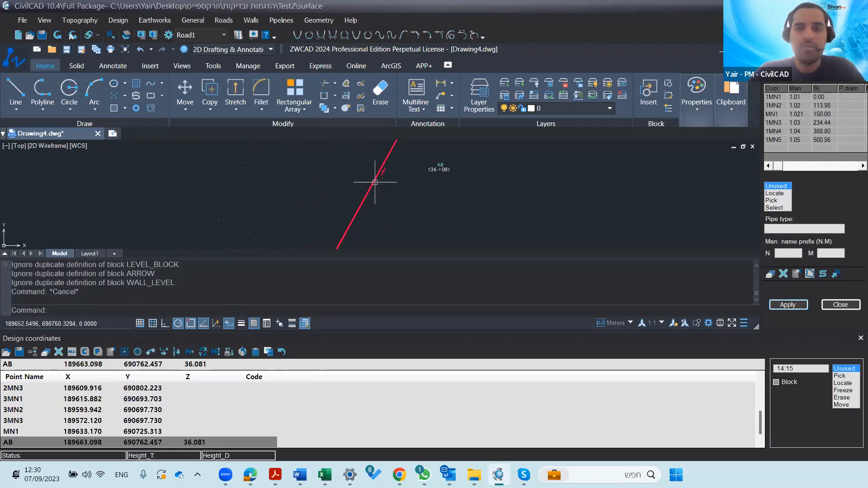
pyautogui.scroll(3, 450, 156)
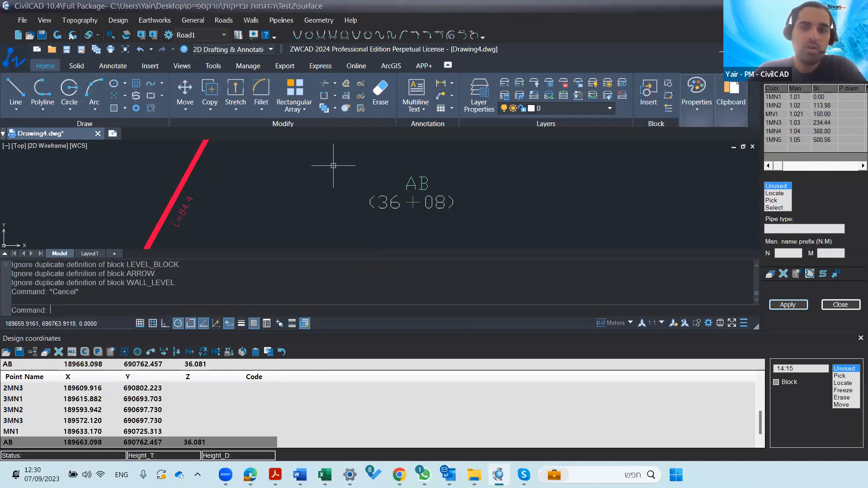
pyautogui.scroll(-3, 384, 185)
pyautogui.scroll(-3, 391, 199)
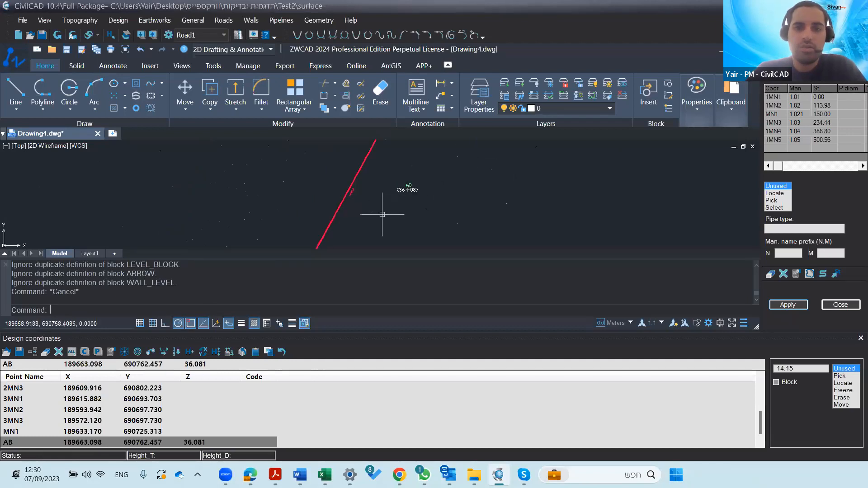
pyautogui.scroll(3, 391, 208)
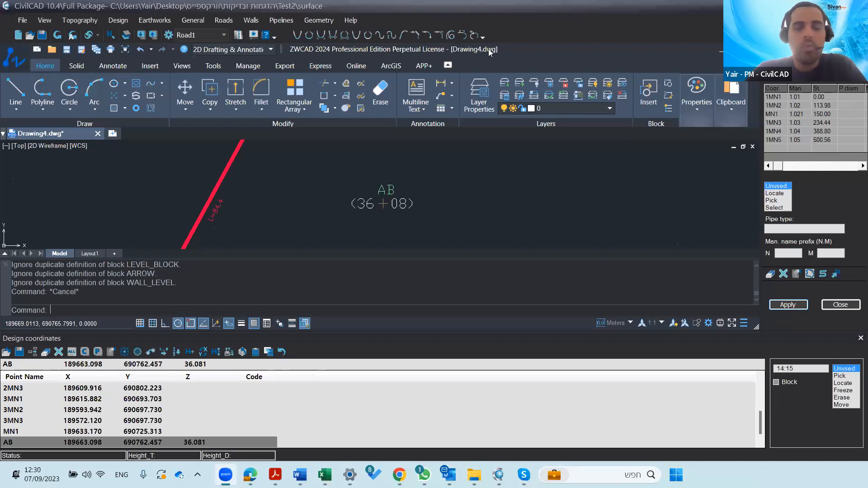
pyautogui.scroll(-4, 362, 200)
pyautogui.scroll(-1, 329, 229)
pyautogui.scroll(-1, 355, 166)
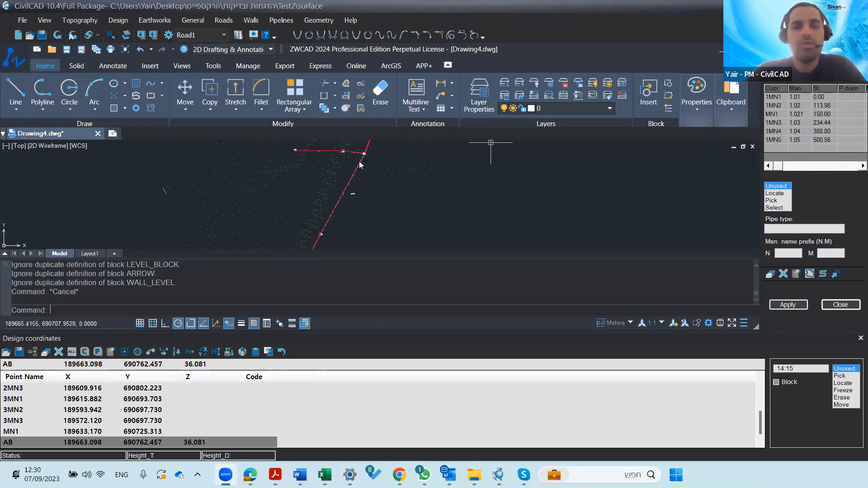
# Load pipeline 2, the branch running from the main line through manhole 2MN2, for editing
pyautogui.moveTo(357, 180)
pyautogui.mouseDown(button='middle')
pyautogui.moveTo(333, 229)
pyautogui.moveTo(321, 226)
pyautogui.moveTo(324, 199)
pyautogui.mouseUp(button='middle')
pyautogui.scroll(3, 326, 201)
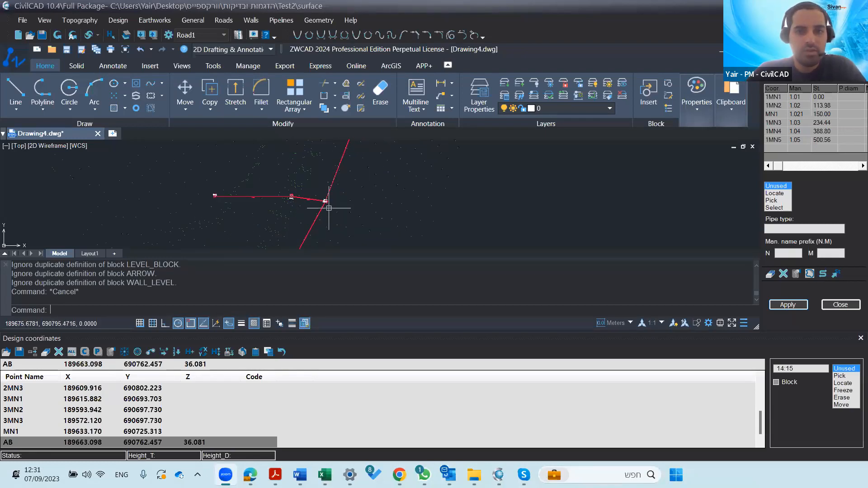
pyautogui.scroll(-3, 201, 201)
pyautogui.moveTo(203, 199); pyautogui.dragTo(285, 217, button='middle')
pyautogui.scroll(3, 216, 216)
pyautogui.scroll(1, 415, 200)
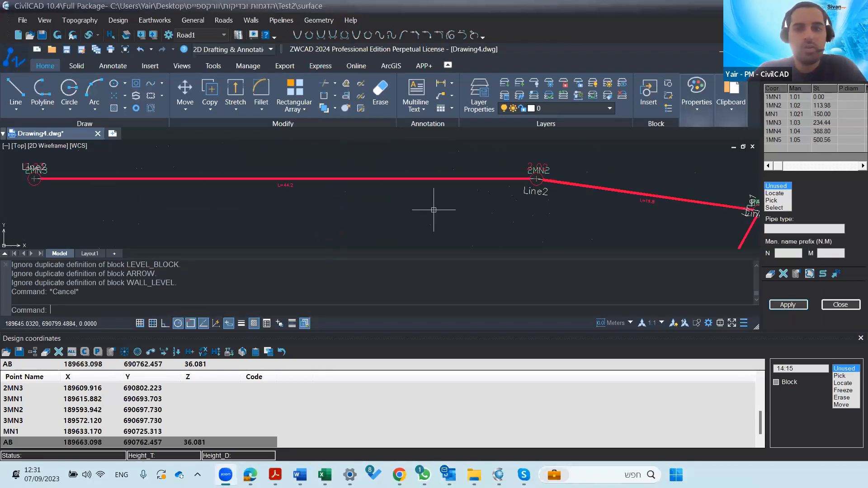
pyautogui.moveTo(486, 208); pyautogui.dragTo(394, 211, button='middle')
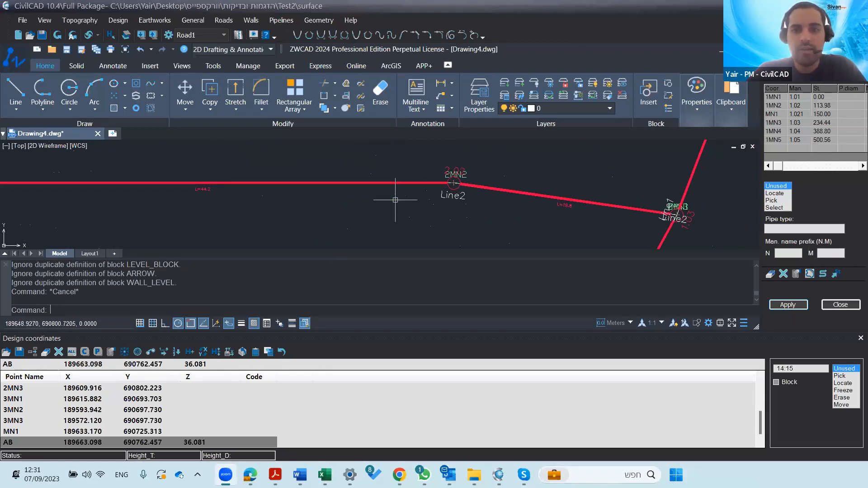
pyautogui.click(803, 97)
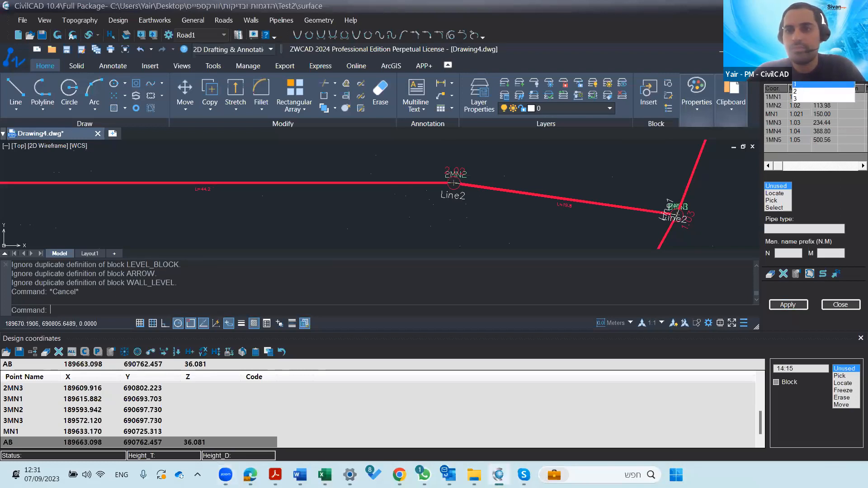
pyautogui.click(808, 93)
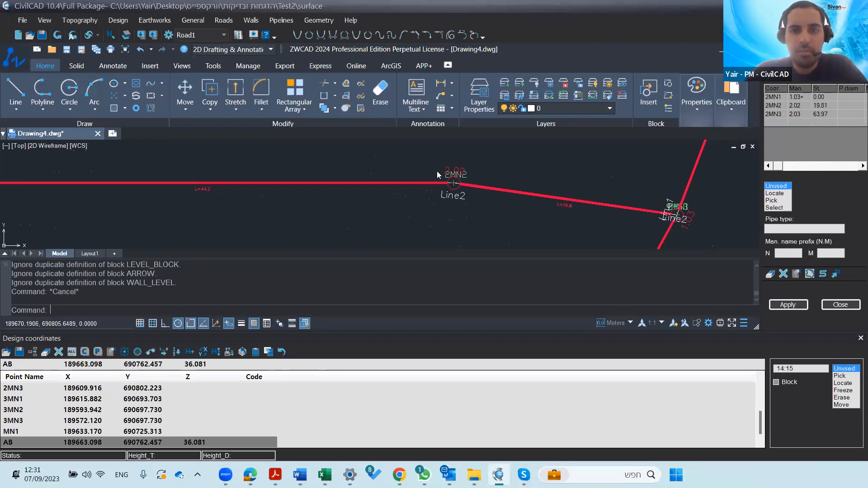
# Move manhole 2MN2 of pipeline 2 to an open spot south of the branch's original line and apply the change
pyautogui.scroll(-2, 420, 213)
pyautogui.moveTo(422, 207); pyautogui.dragTo(419, 161, button='middle')
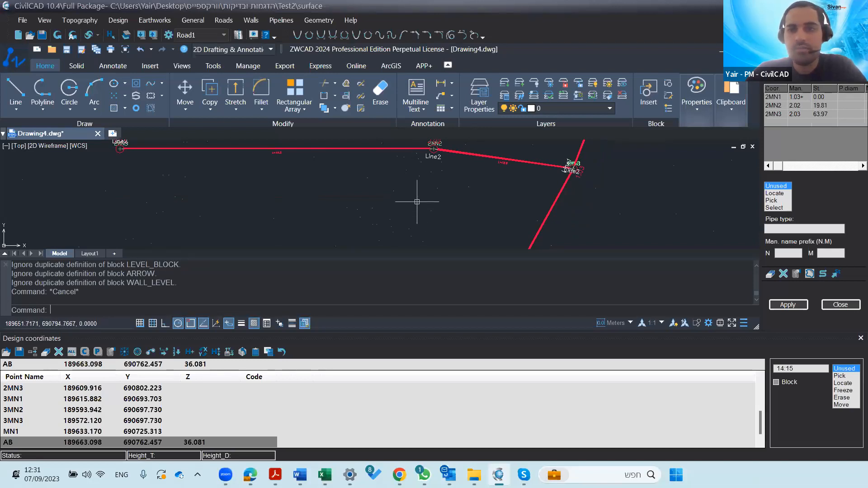
pyautogui.scroll(2, 437, 153)
pyautogui.scroll(1, 437, 153)
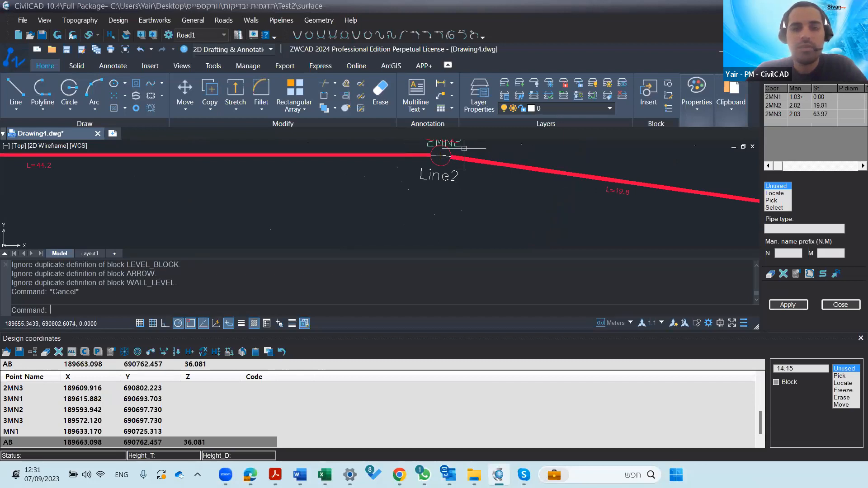
pyautogui.scroll(1, 464, 148)
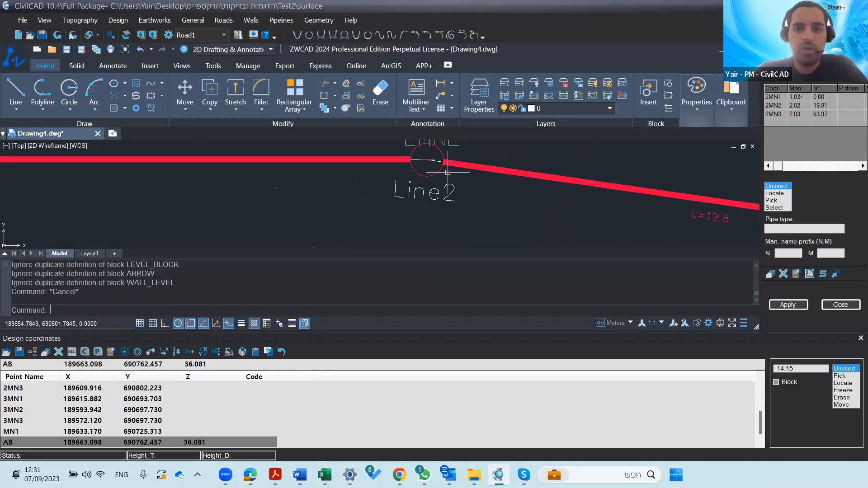
pyautogui.click(433, 173)
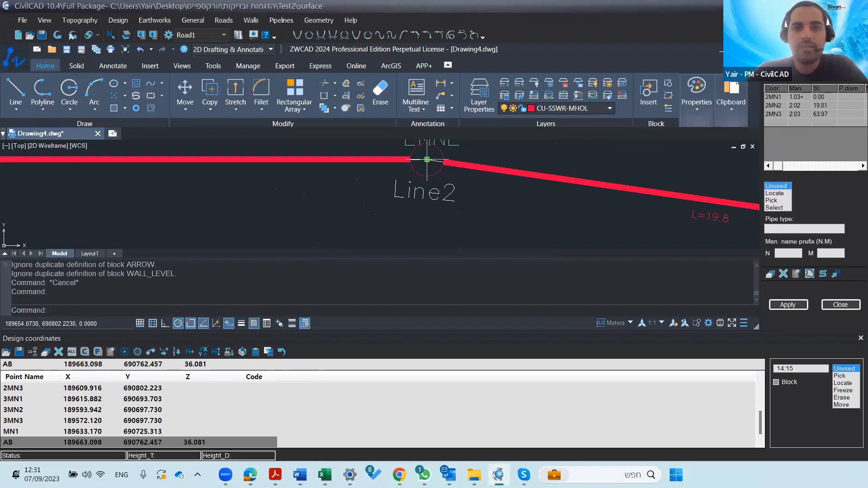
pyautogui.click(427, 160)
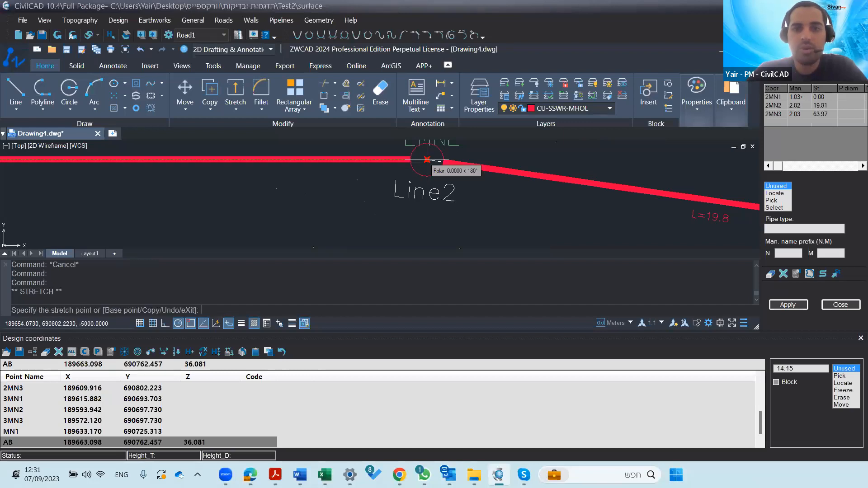
pyautogui.scroll(-5, 426, 201)
pyautogui.moveTo(417, 203); pyautogui.dragTo(440, 172, button='middle')
pyautogui.moveTo(431, 238); pyautogui.dragTo(447, 210, button='middle')
pyautogui.click(449, 203)
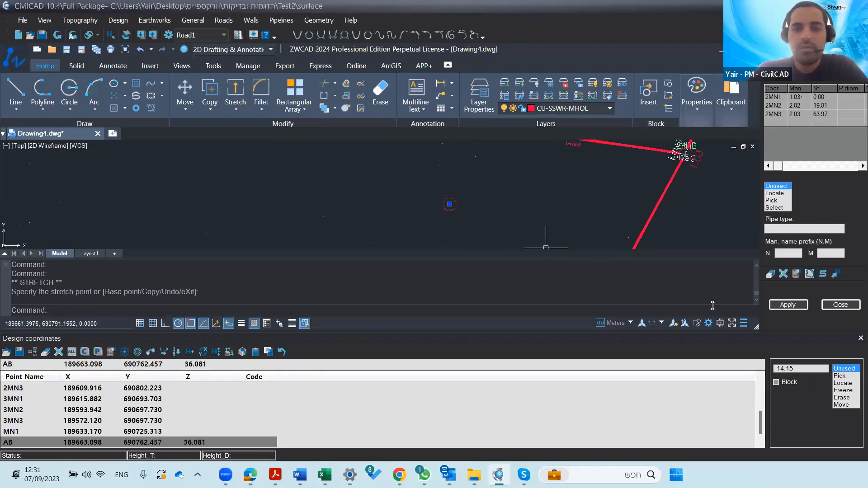
pyautogui.click(791, 306)
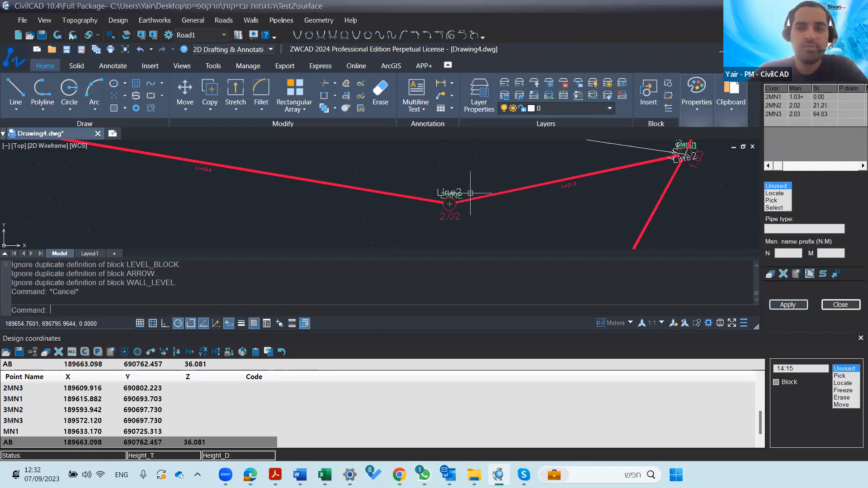
# Load pipeline 1, the main line, for editing
pyautogui.scroll(-4, 471, 206)
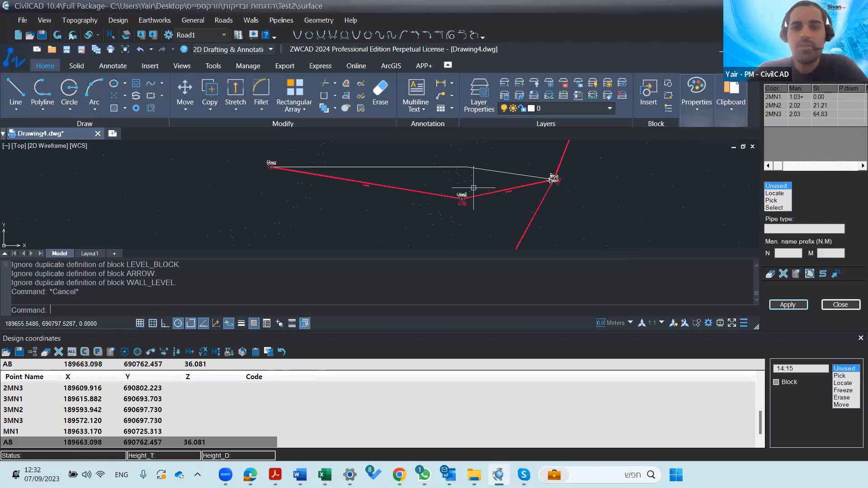
pyautogui.scroll(4, 565, 176)
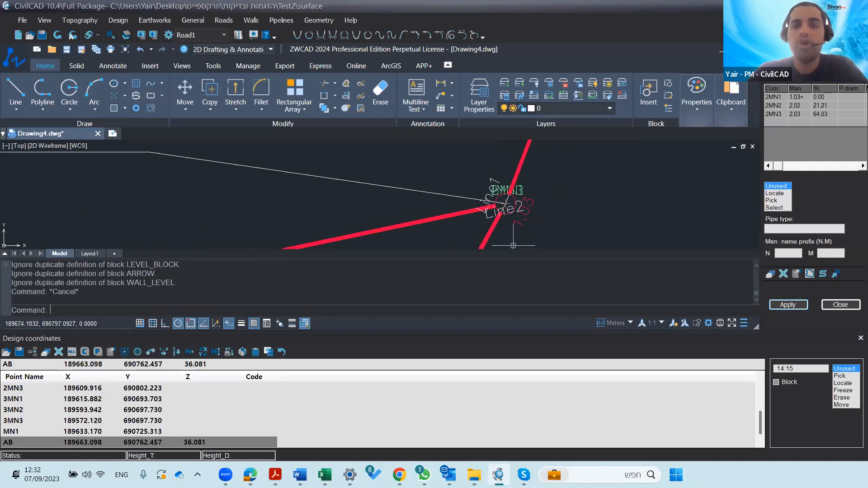
pyautogui.click(850, 74)
pyautogui.click(806, 88)
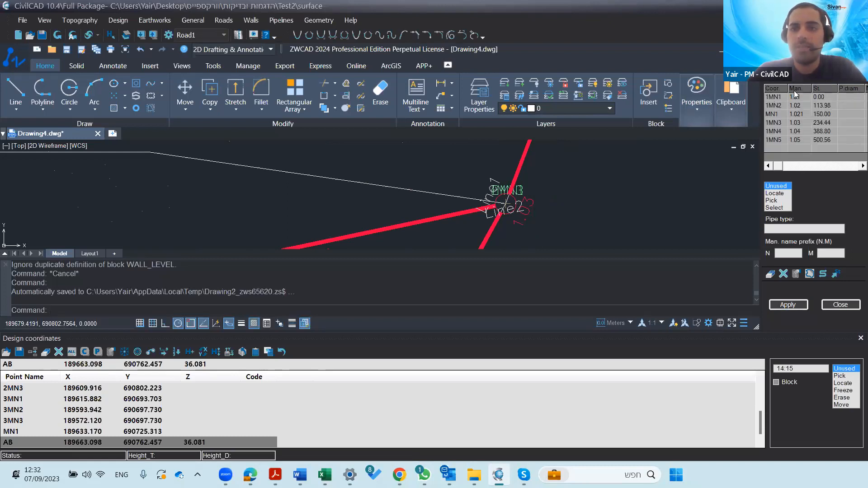
# Move junction manhole 1MN3 of pipeline 1 to about X 189671, Y 690791 and apply the change
pyautogui.scroll(-2, 586, 205)
pyautogui.moveTo(581, 202); pyautogui.dragTo(577, 181, button='middle')
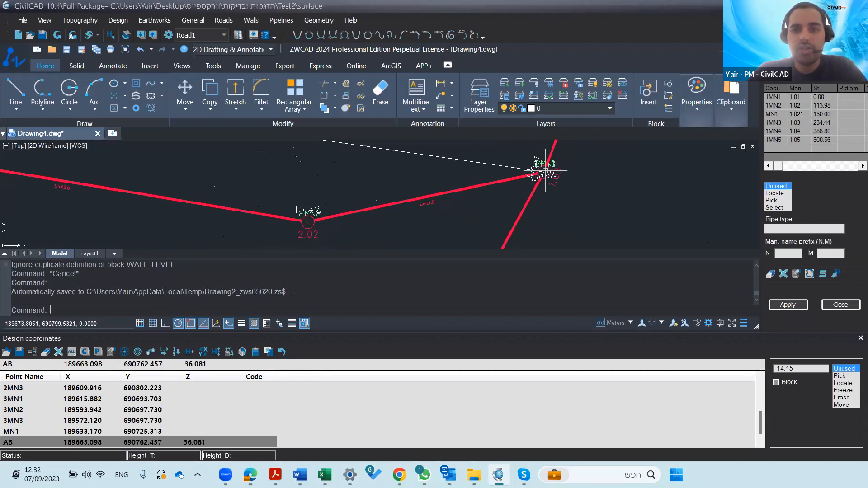
pyautogui.scroll(3, 547, 168)
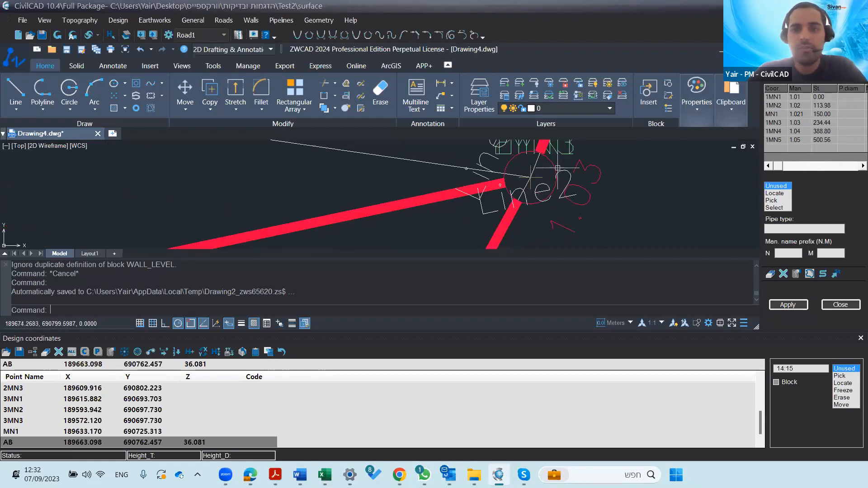
pyautogui.click(556, 167)
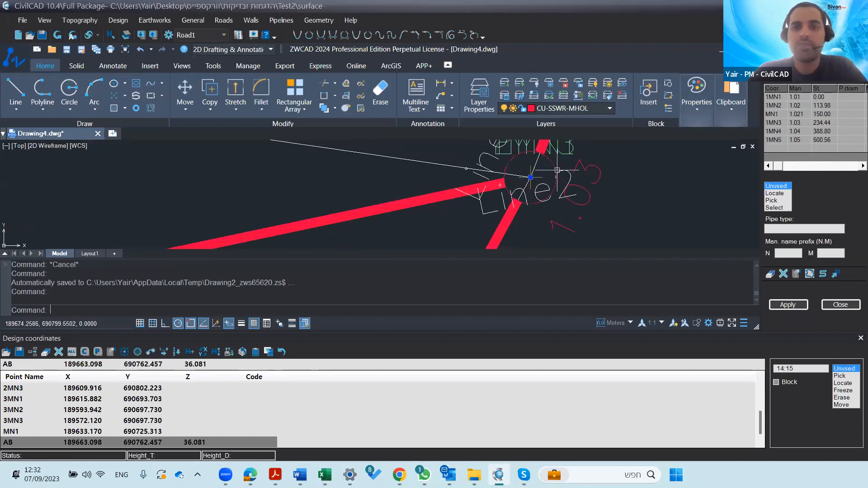
pyautogui.click(529, 177)
pyautogui.scroll(-3, 565, 174)
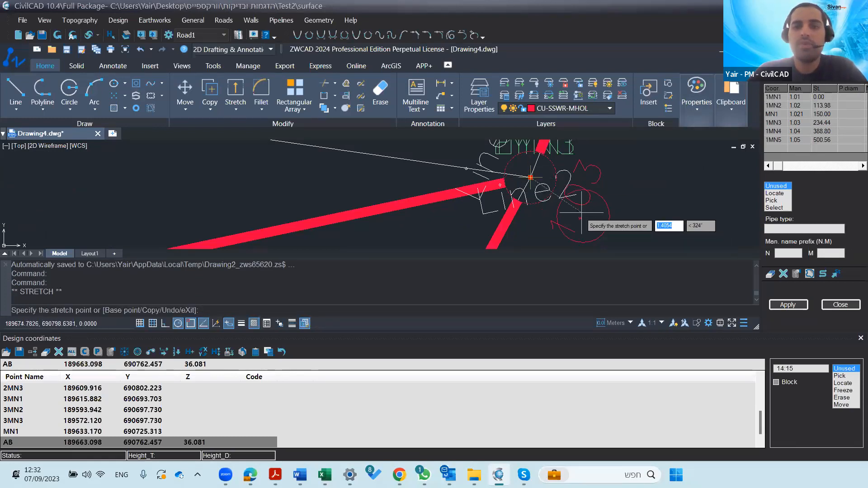
pyautogui.moveTo(543, 219); pyautogui.dragTo(559, 178, button='middle')
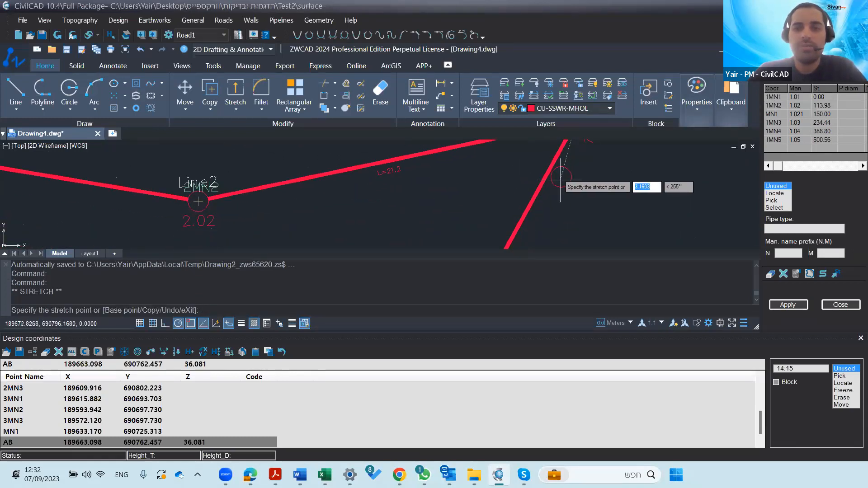
pyautogui.scroll(-3, 557, 237)
pyautogui.moveTo(555, 235); pyautogui.dragTo(554, 206, button='middle')
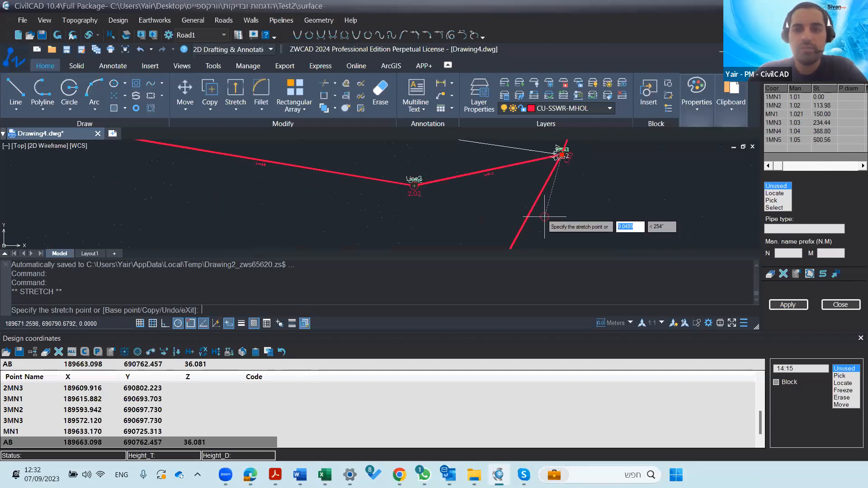
pyautogui.click(544, 217)
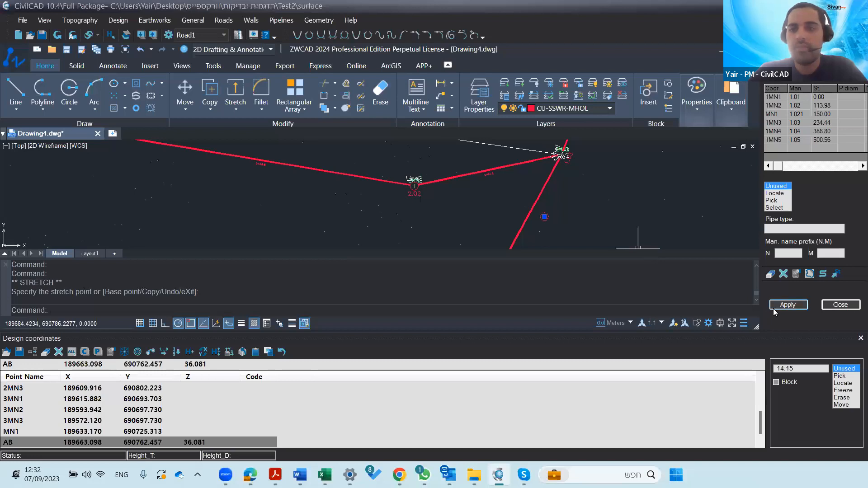
pyautogui.click(787, 305)
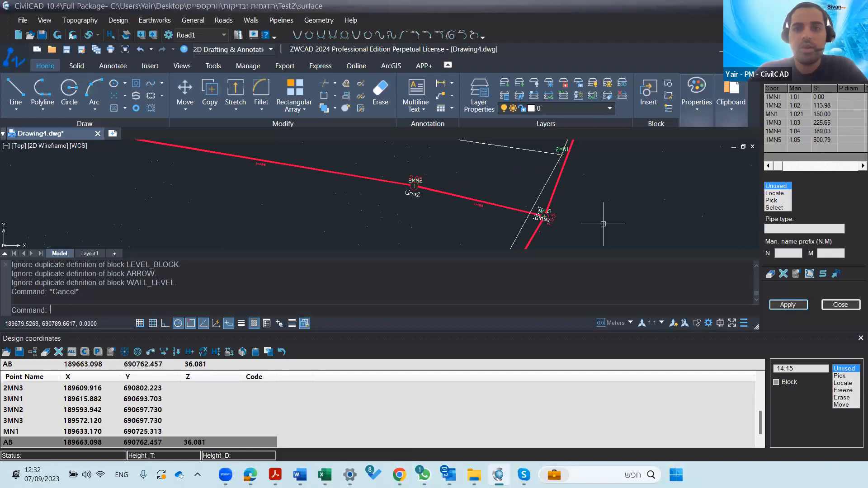
# Check the redrawn junction of branch Line2 and the main line at manhole 1MN3, along with the overall network layout
pyautogui.scroll(5, 565, 217)
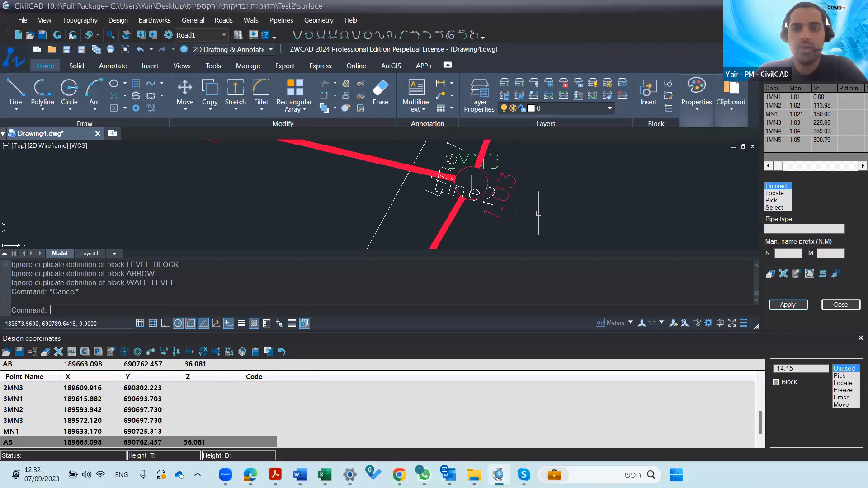
pyautogui.scroll(-5, 547, 211)
pyautogui.scroll(3, 560, 209)
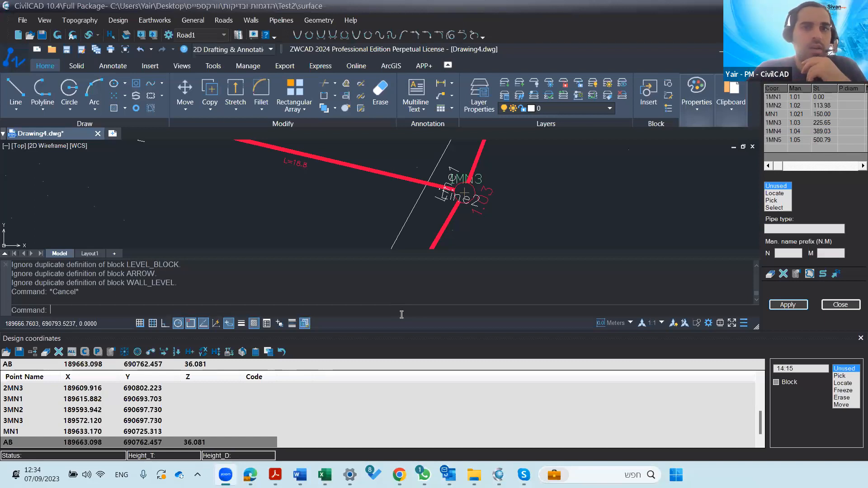
pyautogui.scroll(-5, 407, 201)
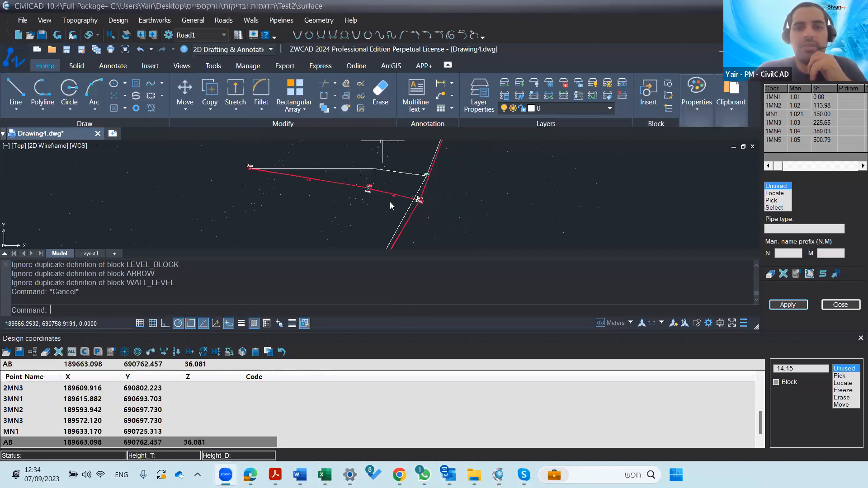
pyautogui.scroll(-2, 453, 205)
pyautogui.moveTo(302, 183)
pyautogui.mouseDown(button='middle')
pyautogui.moveTo(333, 208)
pyautogui.moveTo(340, 244)
pyautogui.mouseUp(button='middle')
pyautogui.scroll(-4, 388, 221)
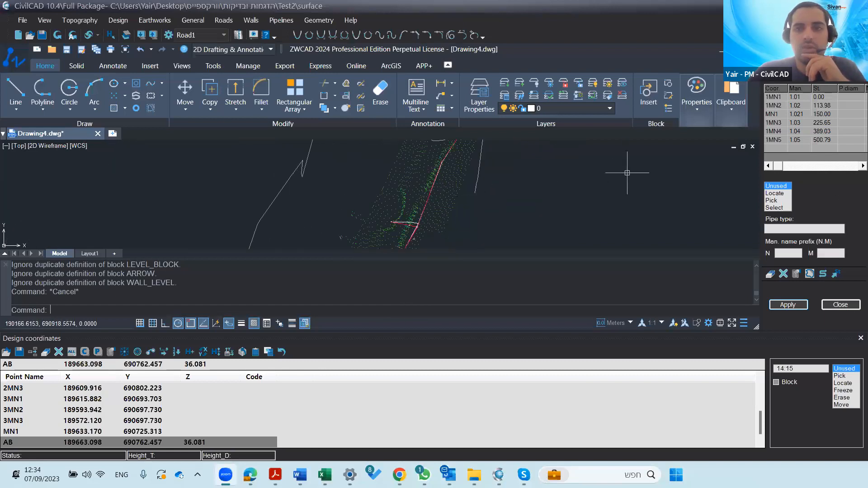
# Add a pipeline named Water with type Water Supply to the pipelines list and accept the list
pyautogui.click(274, 19)
pyautogui.click(294, 33)
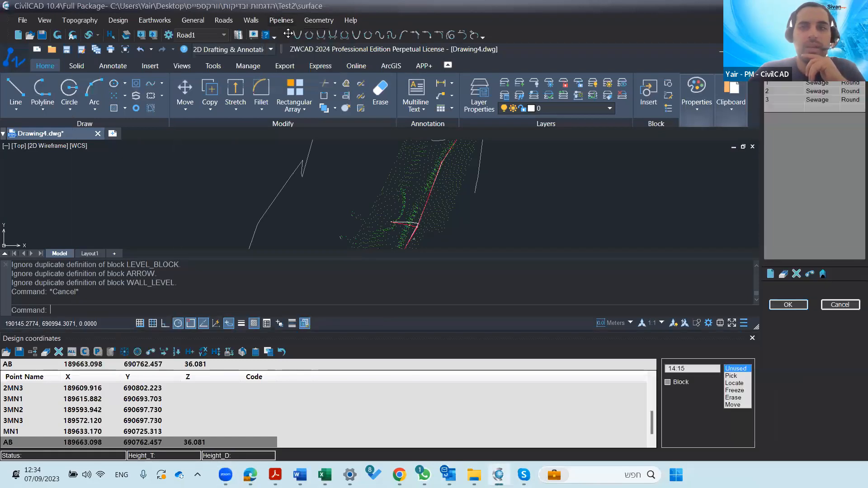
pyautogui.click(775, 108)
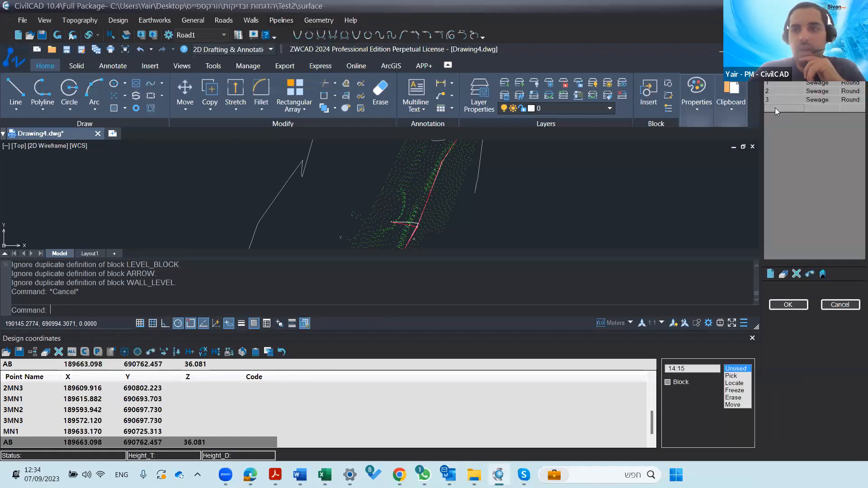
pyautogui.write('4')
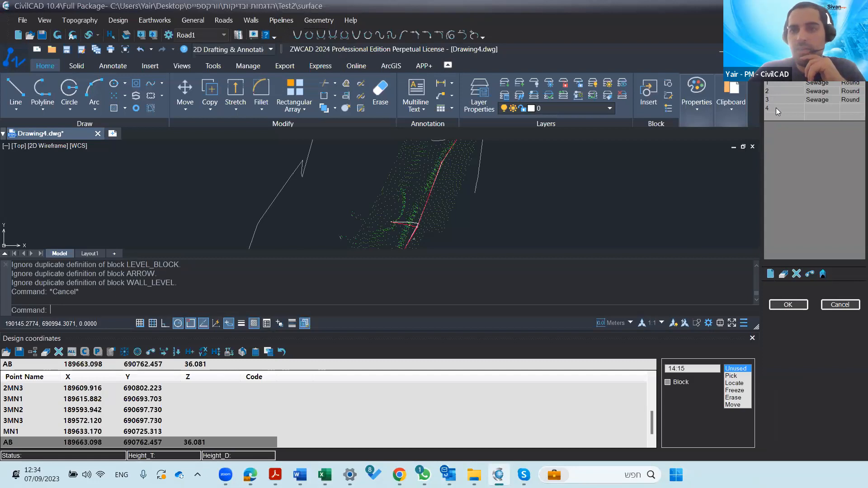
pyautogui.click(819, 109)
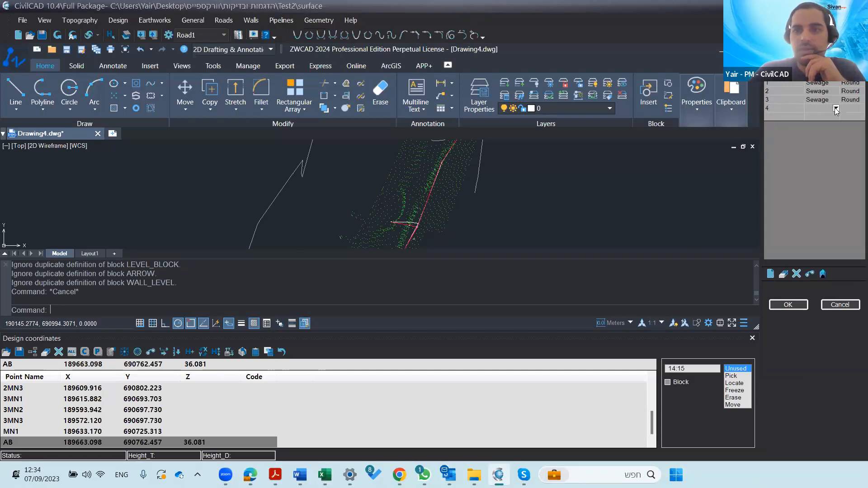
pyautogui.click(779, 107)
pyautogui.write('W')
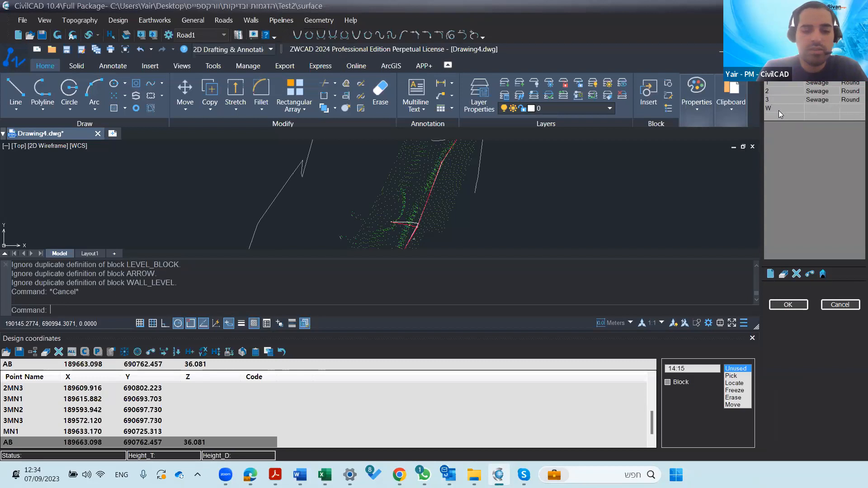
pyautogui.write('ater')
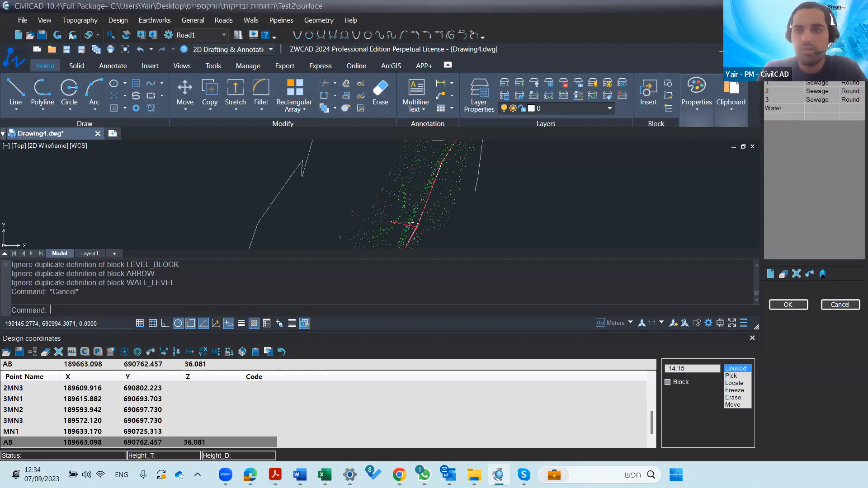
pyautogui.click(813, 108)
pyautogui.click(835, 108)
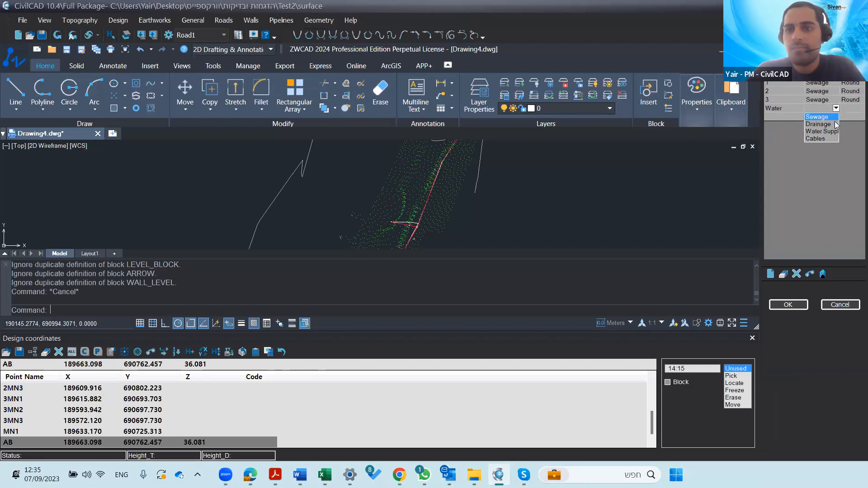
pyautogui.click(830, 131)
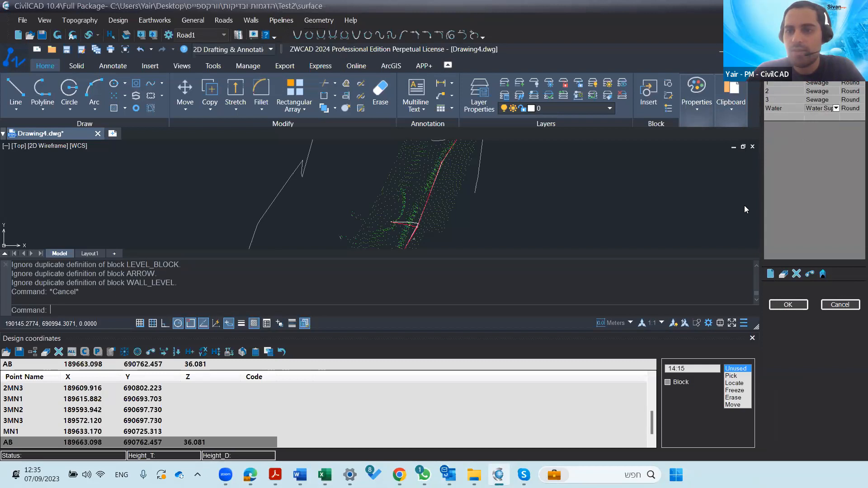
pyautogui.click(789, 309)
# Draw a four-vertex zigzag polyline about 659 m long across the surface points south of the existing pipeline network
pyautogui.scroll(-3, 538, 222)
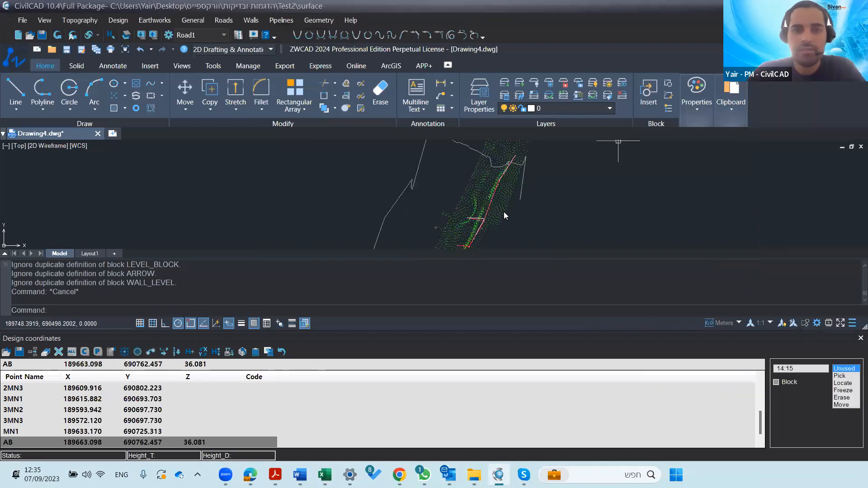
pyautogui.scroll(3, 485, 221)
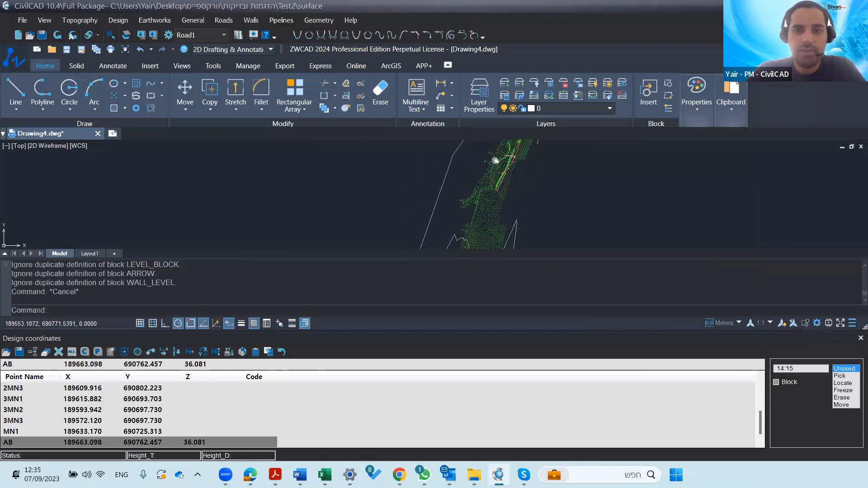
pyautogui.moveTo(485, 225)
pyautogui.mouseDown(button='middle')
pyautogui.moveTo(484, 180)
pyautogui.moveTo(482, 212)
pyautogui.moveTo(466, 190)
pyautogui.mouseUp(button='middle')
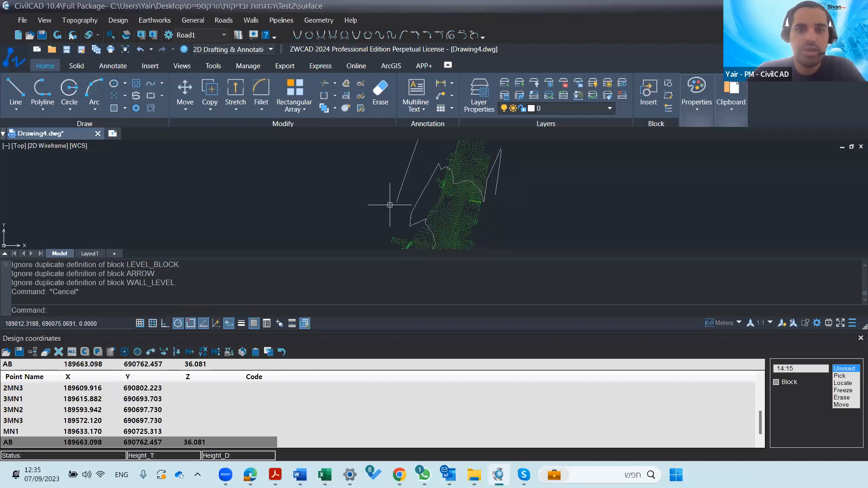
pyautogui.click(40, 93)
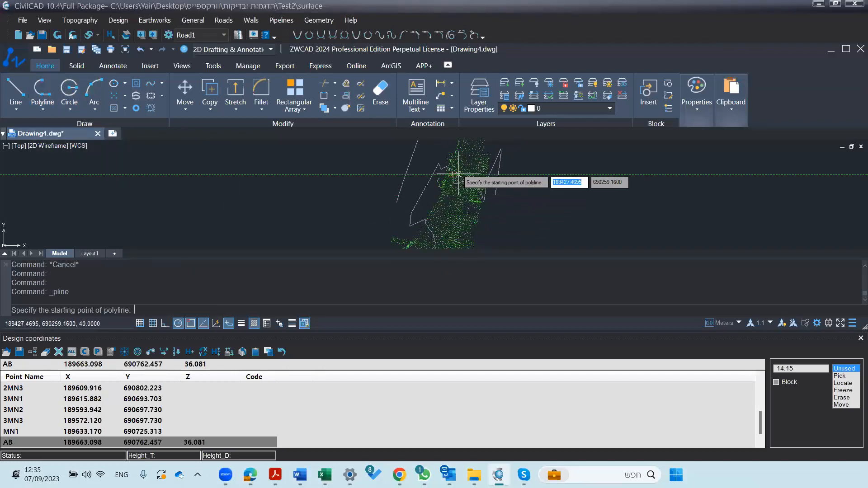
pyautogui.click(474, 156)
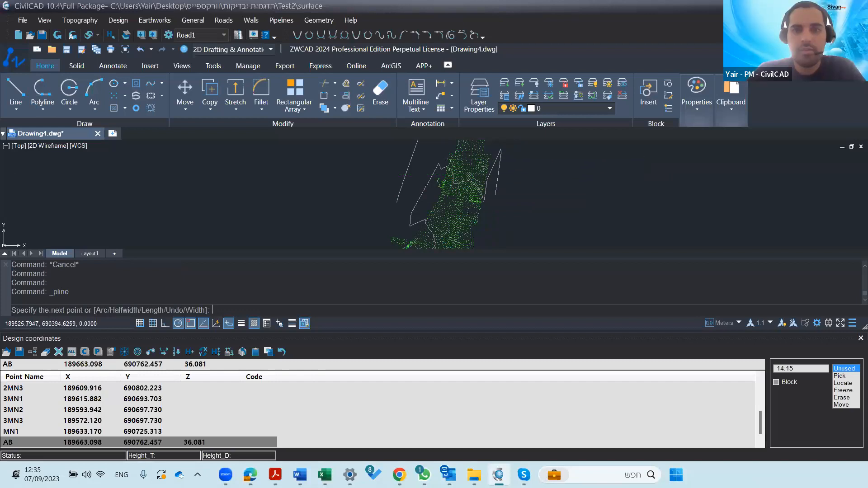
pyautogui.click(454, 183)
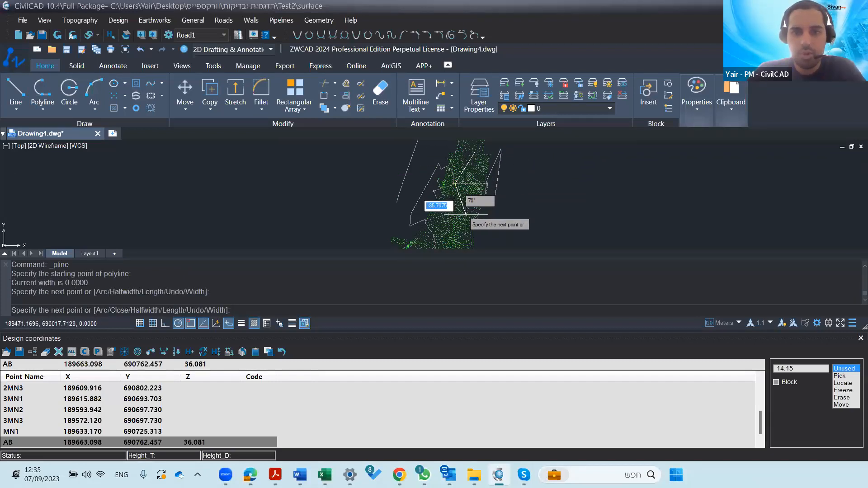
pyautogui.click(465, 215)
pyautogui.click(442, 235)
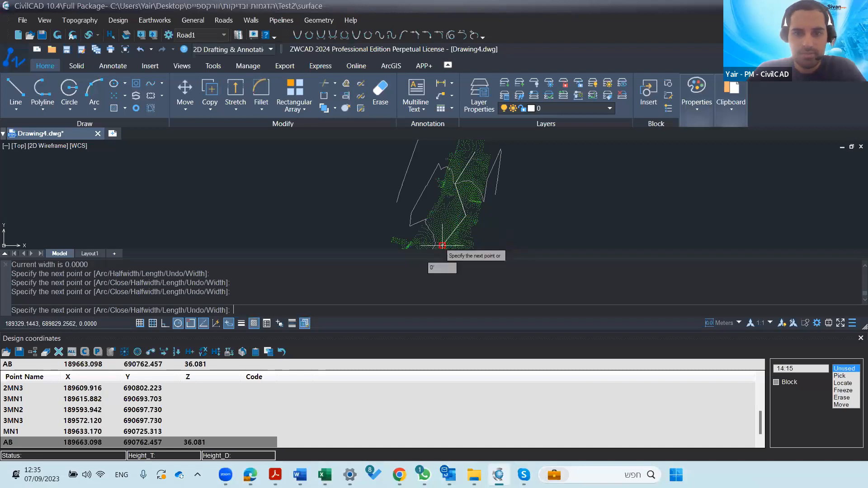
pyautogui.press('Escape')
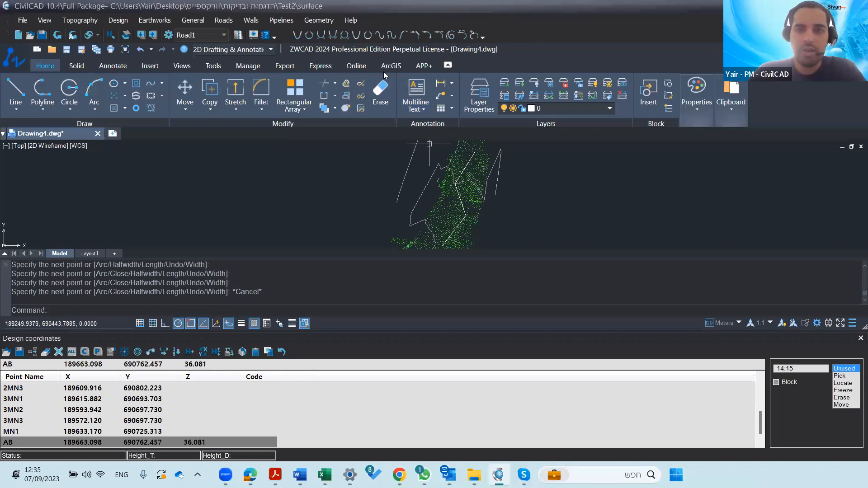
# Load the Water pipeline in the pipeline layout, define its points by selecting the new zigzag polyline, and apply it
pyautogui.click(270, 20)
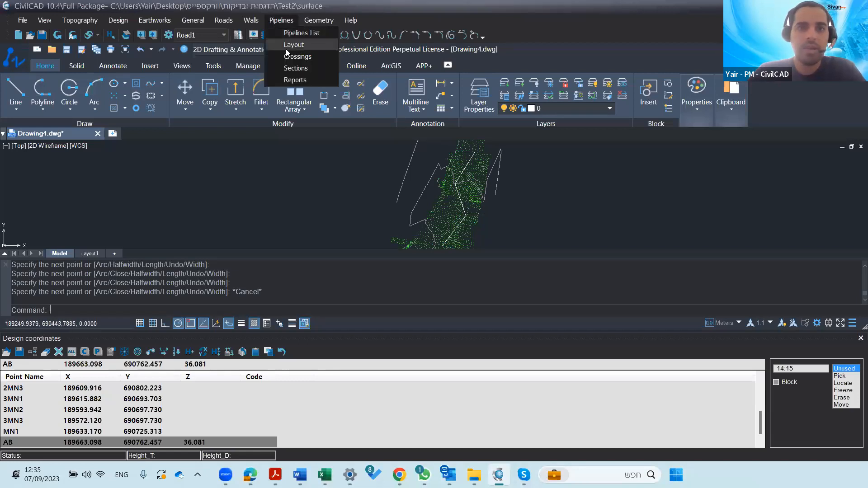
pyautogui.press('Escape')
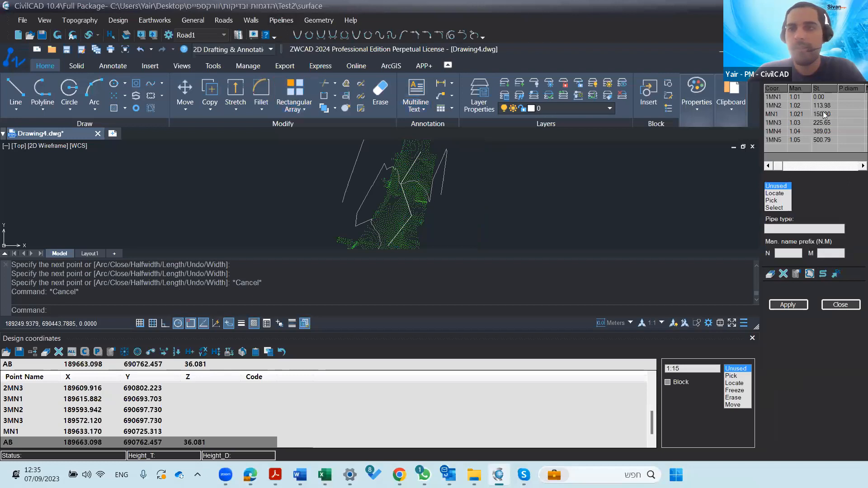
pyautogui.click(825, 76)
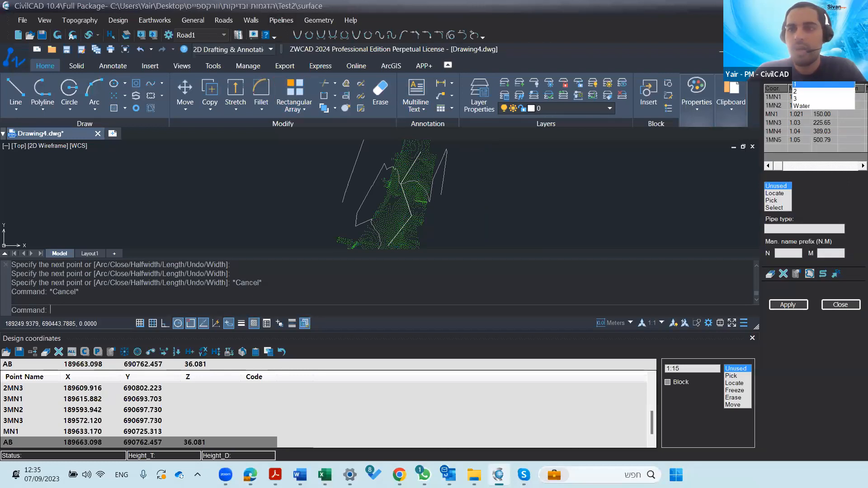
pyautogui.click(816, 109)
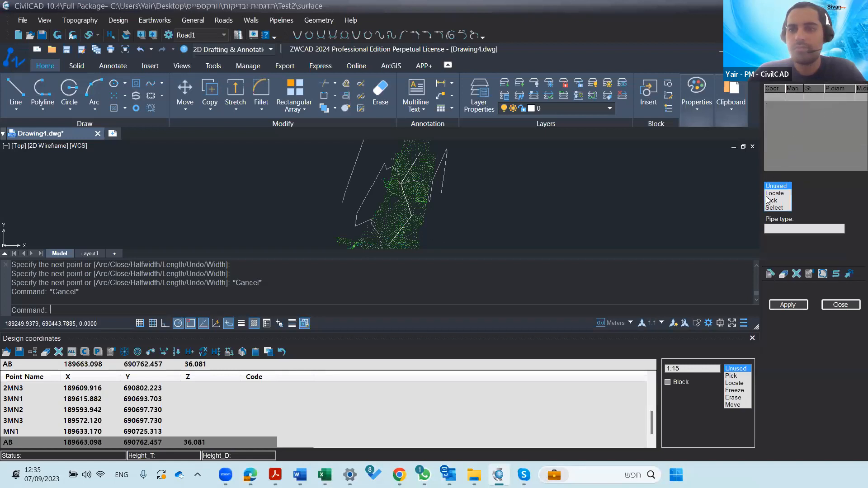
pyautogui.click(782, 209)
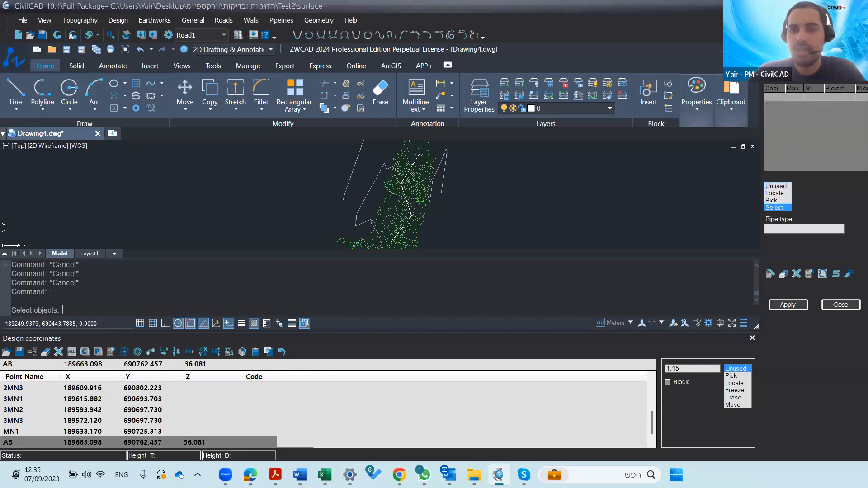
pyautogui.click(407, 205)
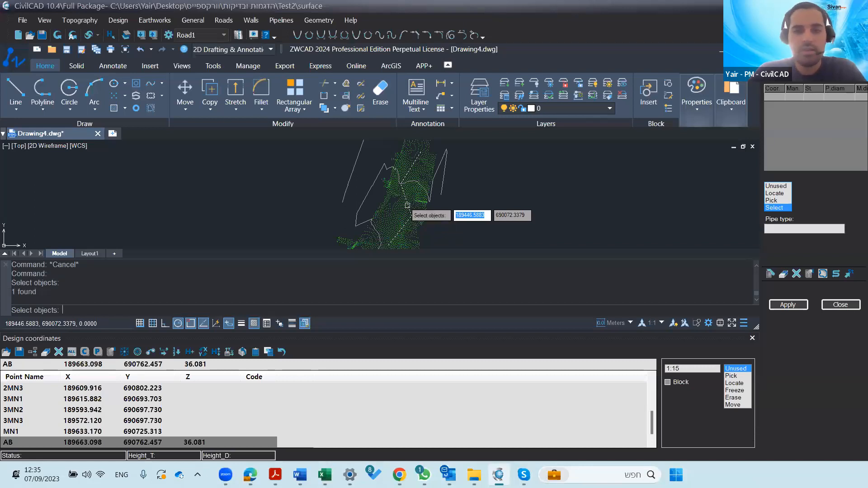
pyautogui.press('Return')
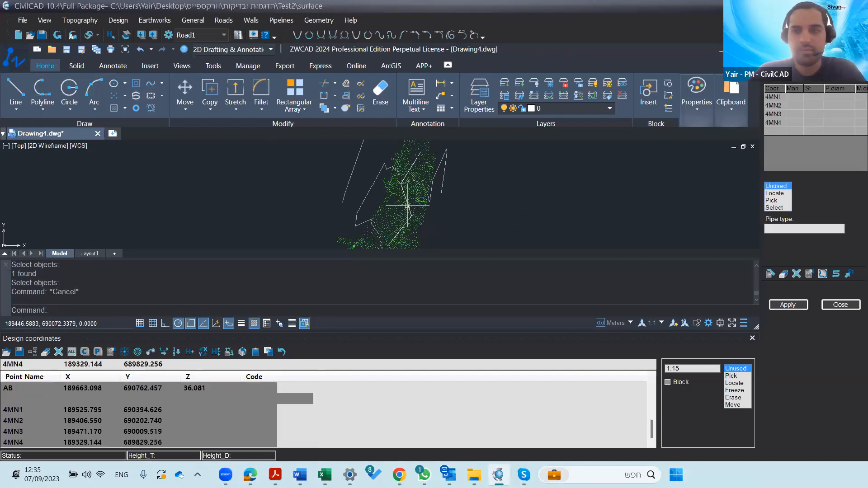
pyautogui.click(791, 309)
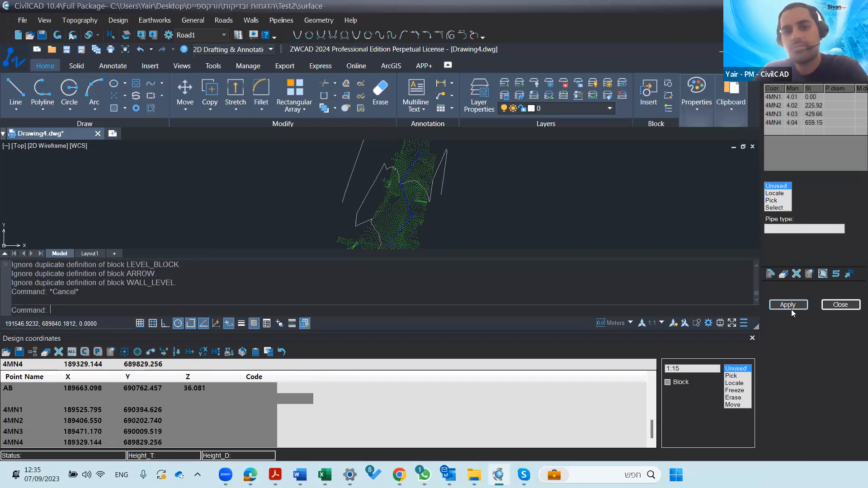
# Inspect the Water pipeline's drawn layout, including the data label at point 4MN2 and the pipe text on the first segment
pyautogui.scroll(4, 416, 216)
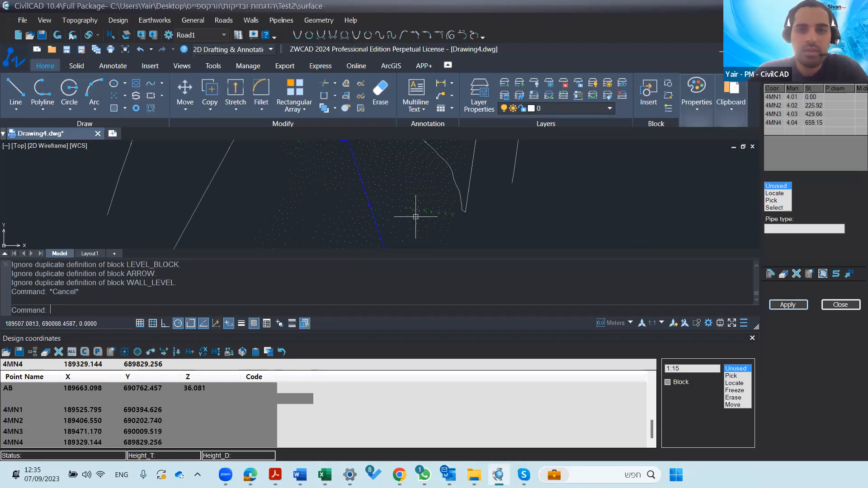
pyautogui.moveTo(364, 176); pyautogui.dragTo(429, 256, button='middle')
pyautogui.scroll(6, 420, 242)
pyautogui.scroll(-5, 356, 141)
pyautogui.scroll(6, 429, 236)
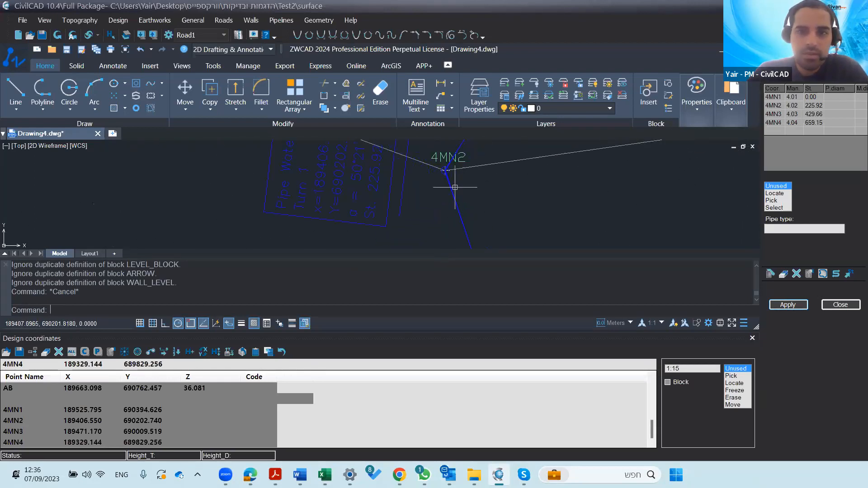
pyautogui.scroll(-2, 405, 193)
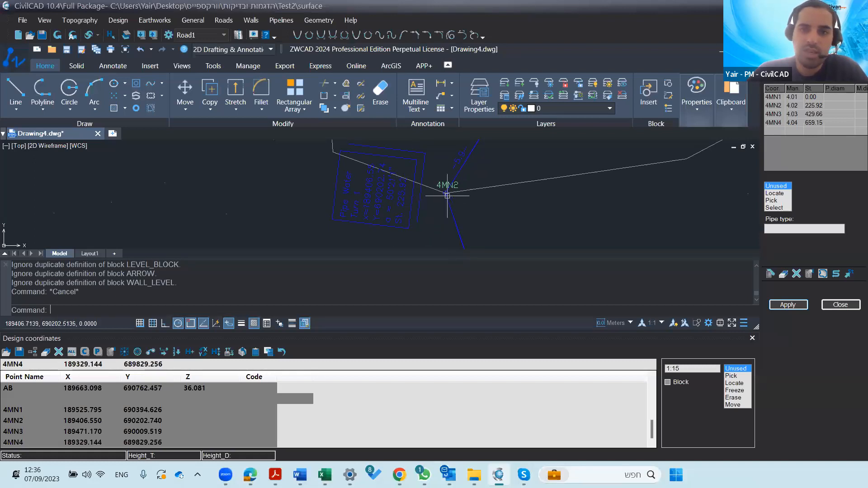
pyautogui.scroll(-5, 416, 229)
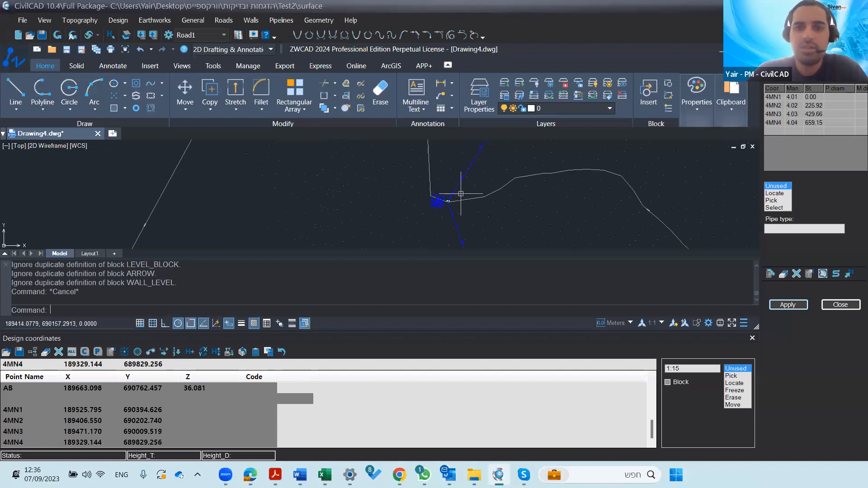
pyautogui.moveTo(488, 168); pyautogui.dragTo(446, 236, button='middle')
pyautogui.scroll(5, 459, 207)
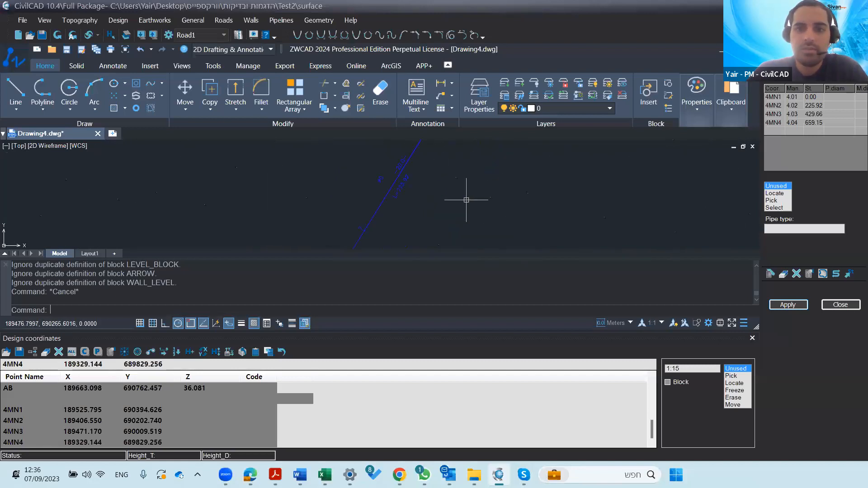
pyautogui.moveTo(425, 189); pyautogui.dragTo(425, 230, button='middle')
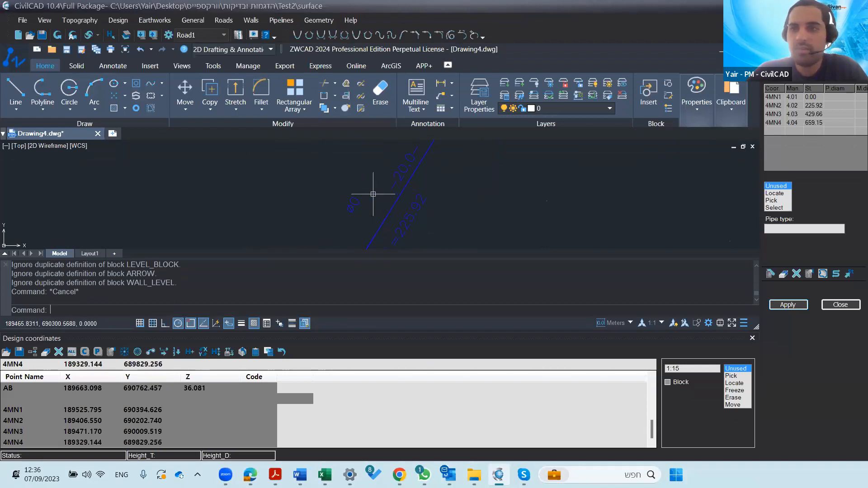
# Set the pipe diameter to 160 for all points 4MN1 to 4MN4 of the Water pipeline and apply the change
pyautogui.moveTo(836, 95); pyautogui.dragTo(834, 124)
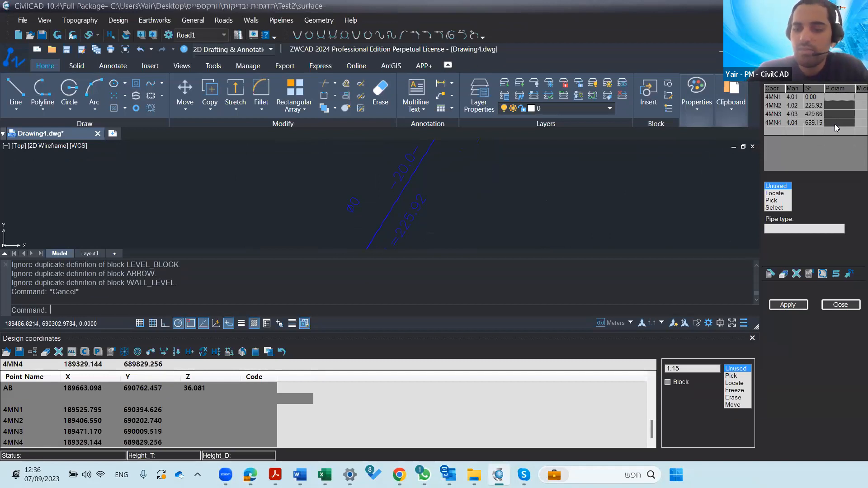
pyautogui.write('160')
pyautogui.press('Return')
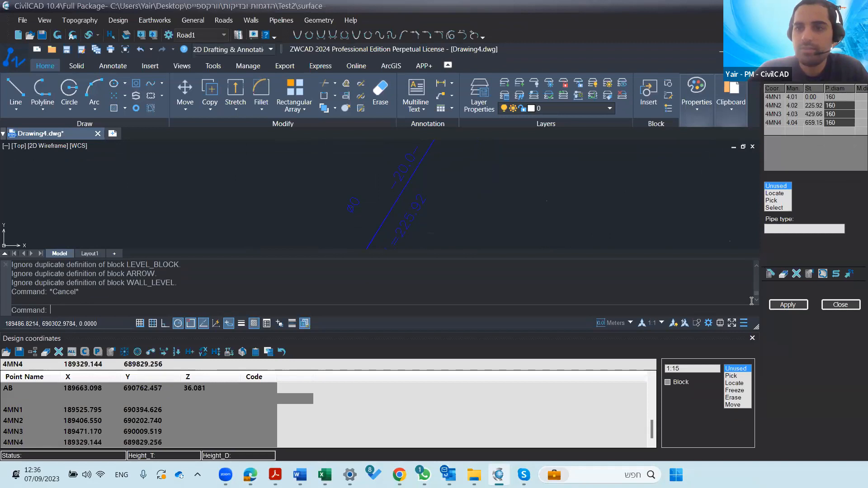
pyautogui.click(779, 310)
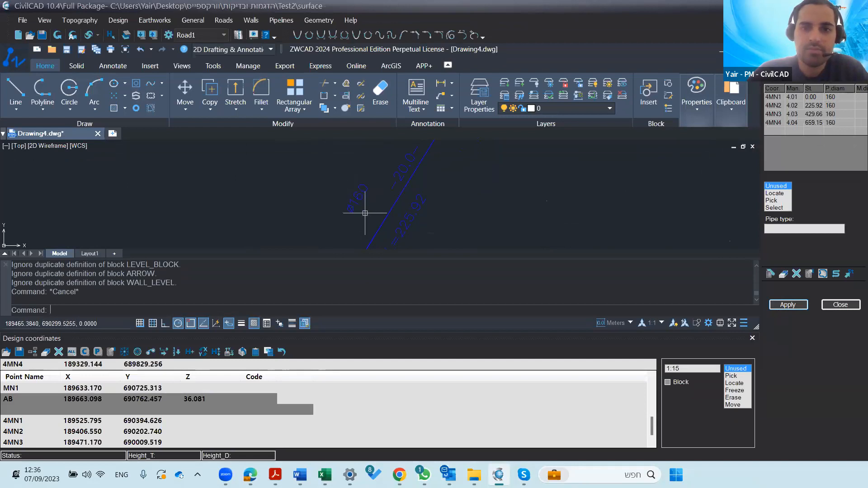
# Inspect the pipe labels along the first segment of the Water pipeline and the data label at its start point 4MN1
pyautogui.scroll(-5, 388, 203)
pyautogui.moveTo(438, 154); pyautogui.dragTo(408, 210, button='middle')
pyautogui.scroll(5, 425, 200)
pyautogui.moveTo(384, 180); pyautogui.dragTo(355, 228, button='middle')
pyautogui.scroll(-7, 375, 197)
pyautogui.scroll(5, 384, 186)
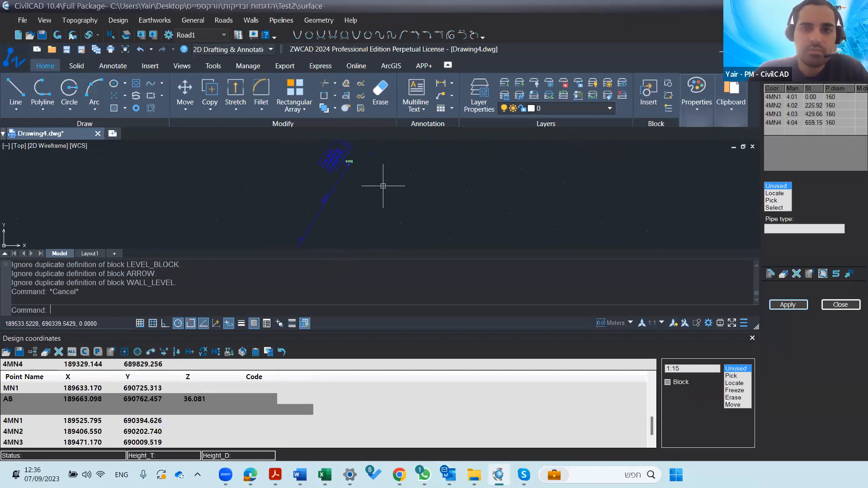
pyautogui.scroll(6, 348, 191)
pyautogui.scroll(-4, 348, 192)
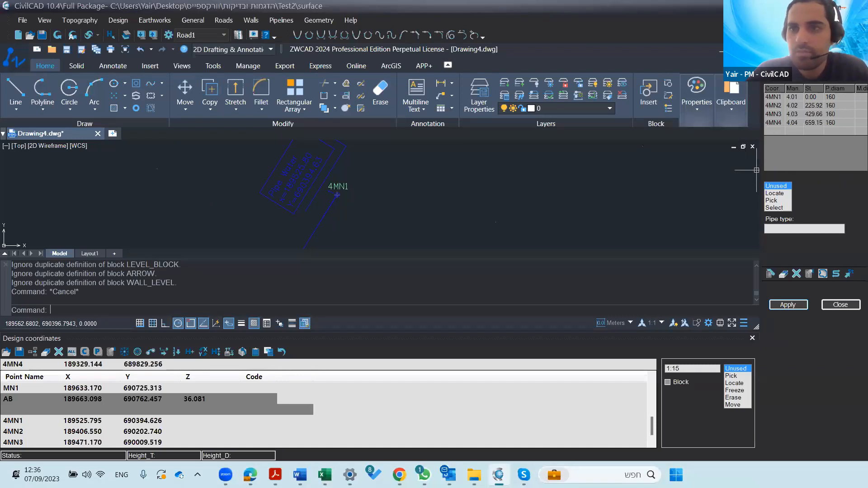
# Close the design coordinates table and examine the spacing of the pipe labels along the Water pipeline's first segment
pyautogui.scroll(-7, 256, 202)
pyautogui.moveTo(265, 209); pyautogui.dragTo(406, 112, button='middle')
pyautogui.moveTo(324, 240)
pyautogui.mouseDown(button='middle')
pyautogui.moveTo(350, 201)
pyautogui.moveTo(425, 176)
pyautogui.mouseUp(button='middle')
pyautogui.scroll(5, 350, 202)
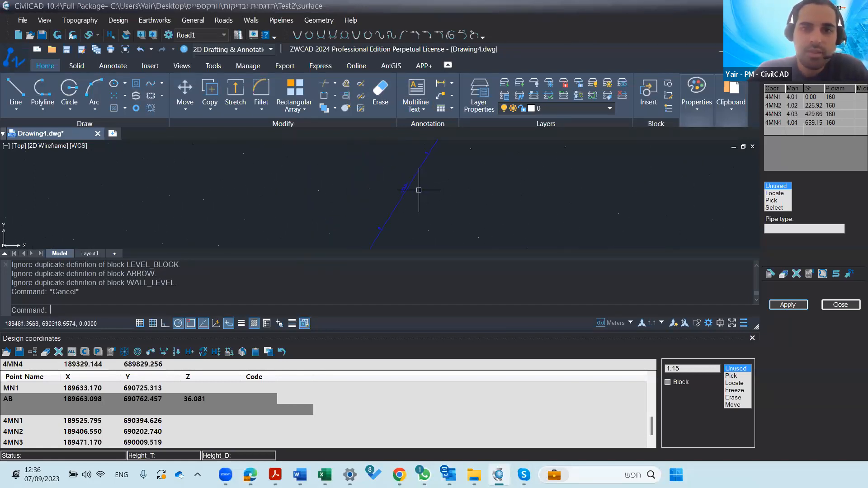
pyautogui.scroll(2, 408, 191)
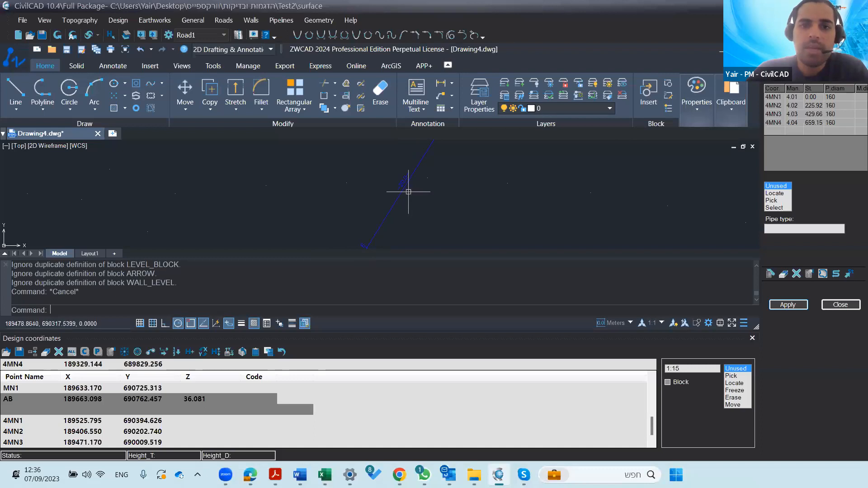
pyautogui.click(748, 340)
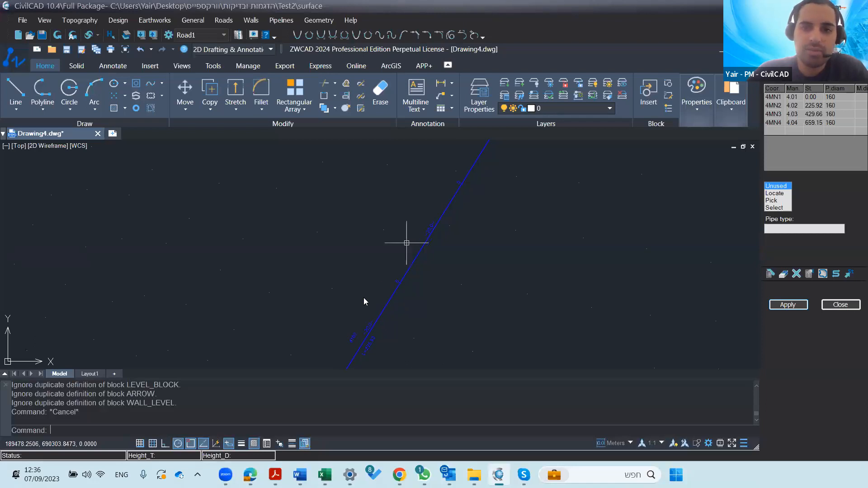
pyautogui.scroll(5, 458, 183)
pyautogui.scroll(-2, 454, 192)
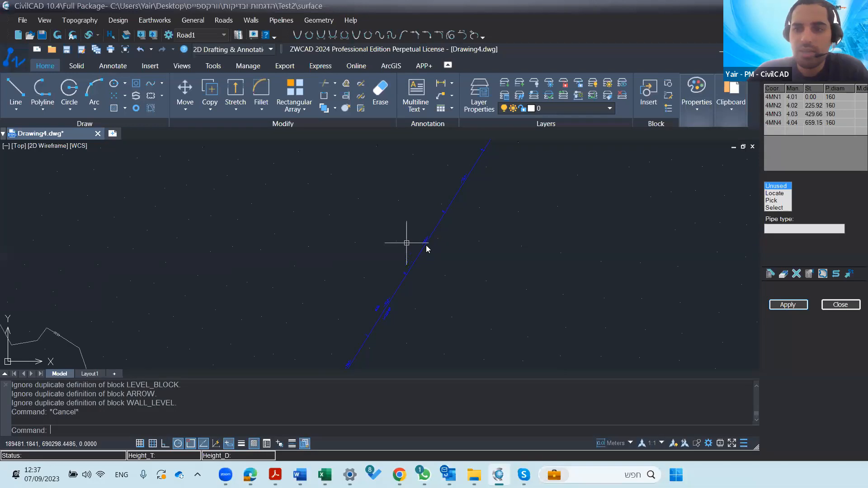
# Set the pipeline layout's data intervals to 25 m and apply the change to the Water pipeline
pyautogui.click(809, 274)
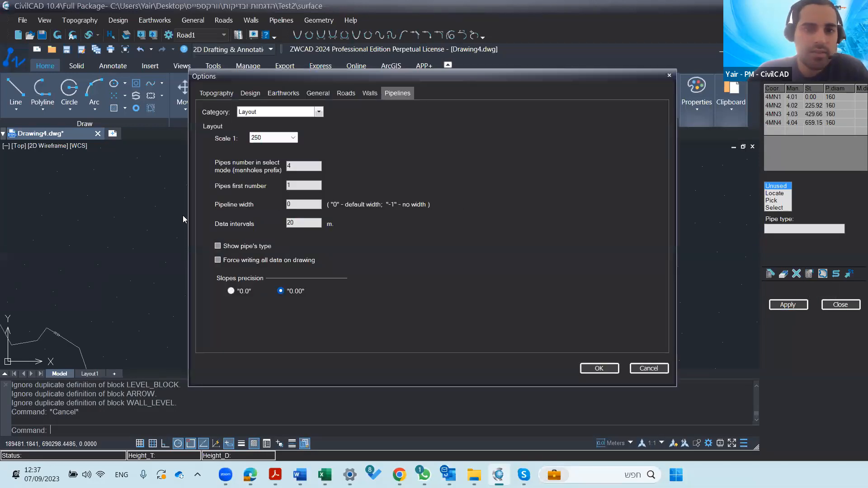
pyautogui.moveTo(297, 224); pyautogui.dragTo(290, 226)
pyautogui.write('5')
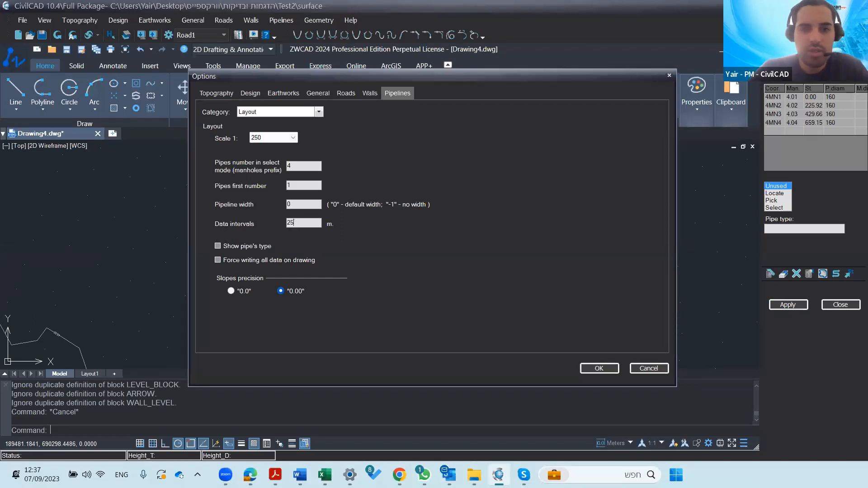
pyautogui.click(598, 369)
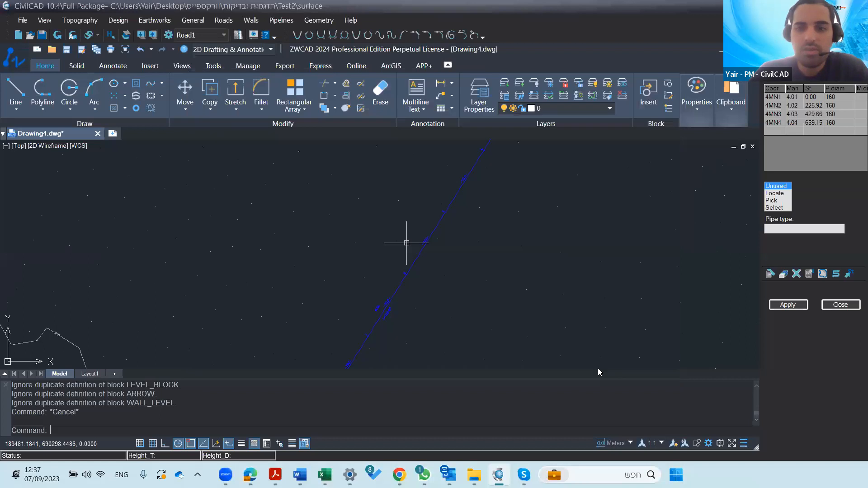
pyautogui.click(782, 308)
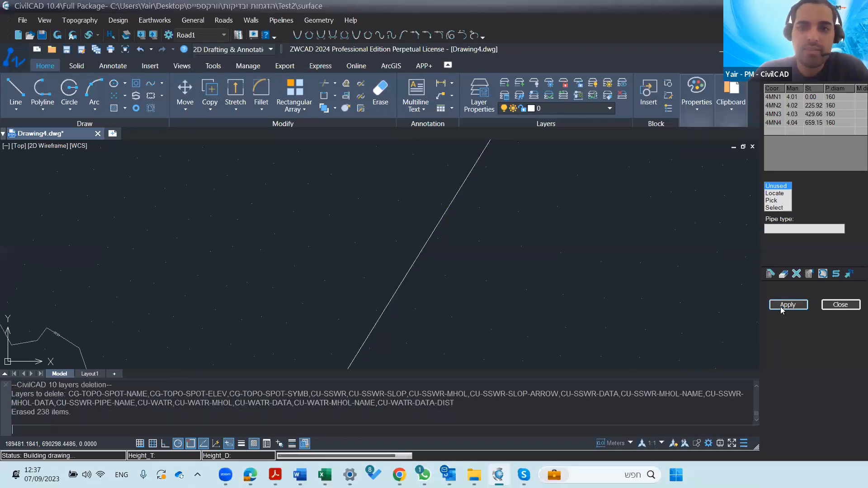
pyautogui.scroll(5, 400, 252)
pyautogui.scroll(-4, 411, 277)
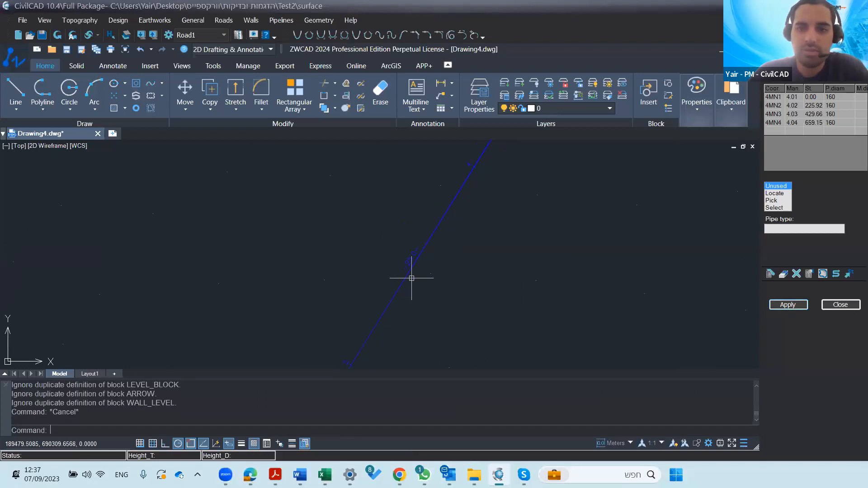
# Move point 4MN2 of the Water pipeline about 3 m to the east and apply the layout
pyautogui.moveTo(403, 318); pyautogui.dragTo(458, 201, button='middle')
pyautogui.scroll(4, 383, 260)
pyautogui.scroll(2, 384, 246)
pyautogui.moveTo(383, 194); pyautogui.dragTo(382, 268, button='middle')
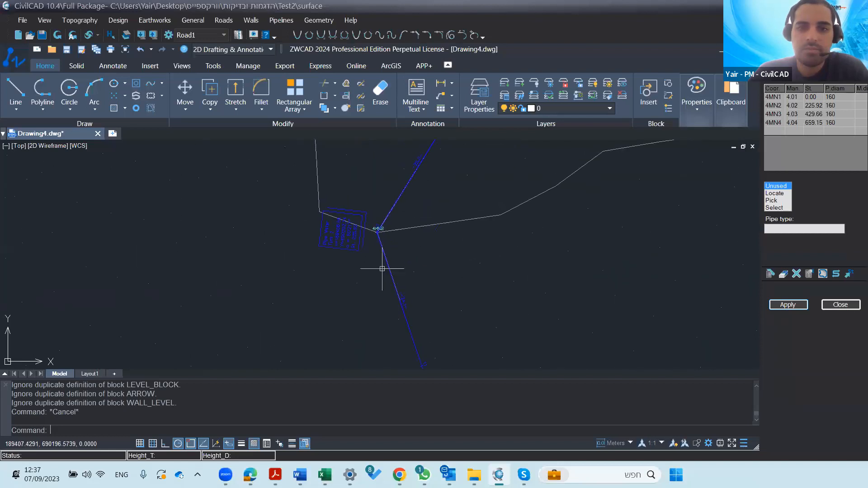
pyautogui.scroll(4, 373, 229)
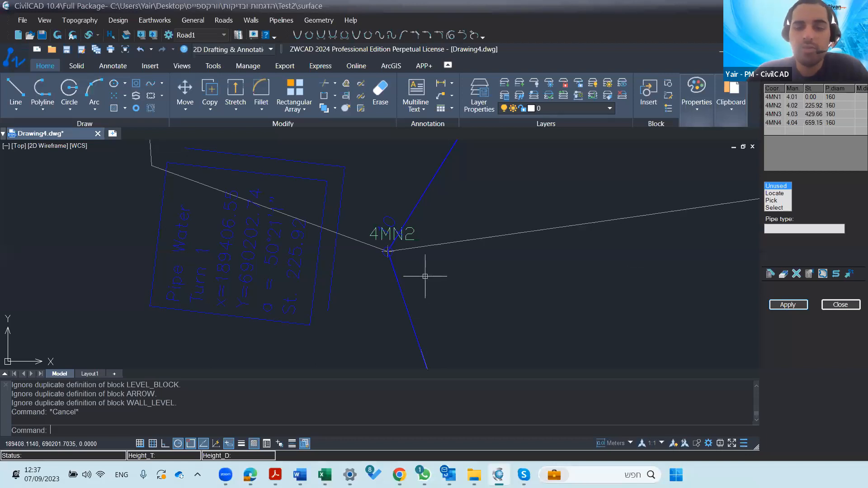
pyautogui.scroll(-2, 419, 269)
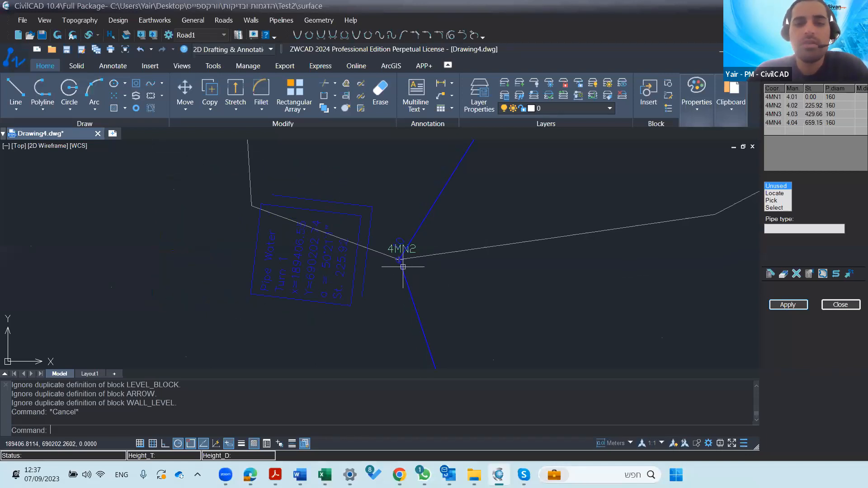
pyautogui.scroll(2, 405, 238)
pyautogui.scroll(2, 389, 265)
pyautogui.click(408, 259)
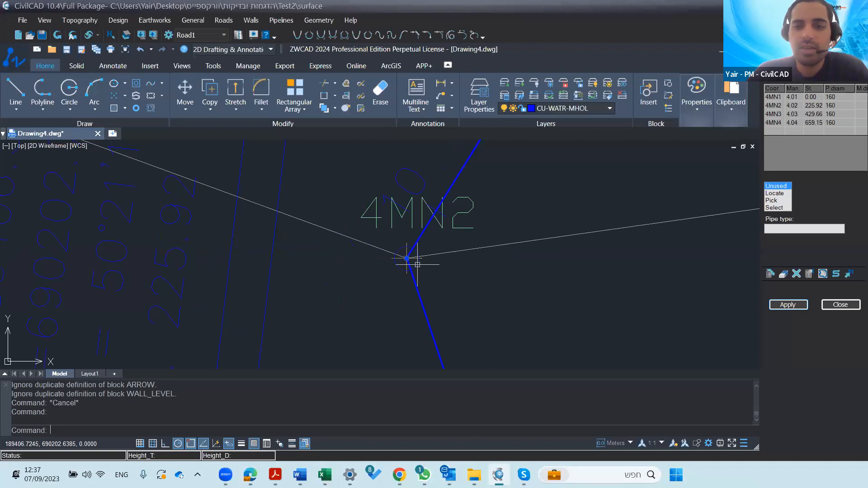
pyautogui.click(409, 259)
pyautogui.click(578, 269)
pyautogui.click(788, 305)
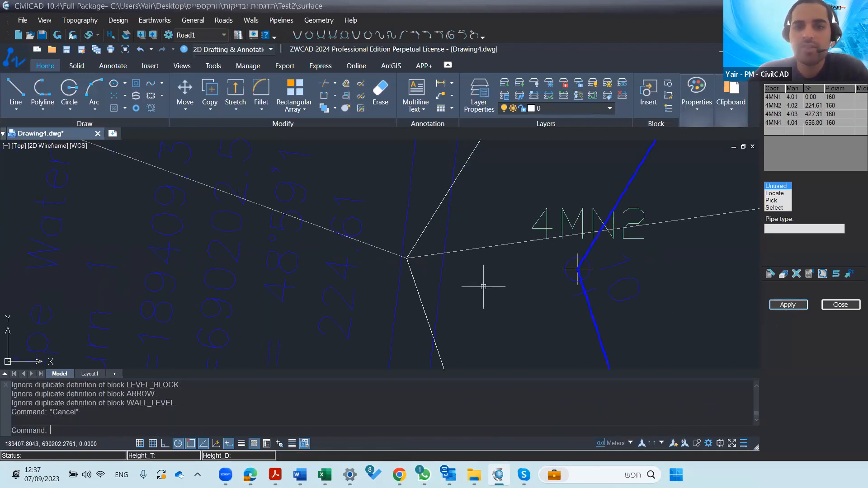
# Delete the original zigzag polyline beside the Water pipeline at point 4MN2
pyautogui.click(463, 169)
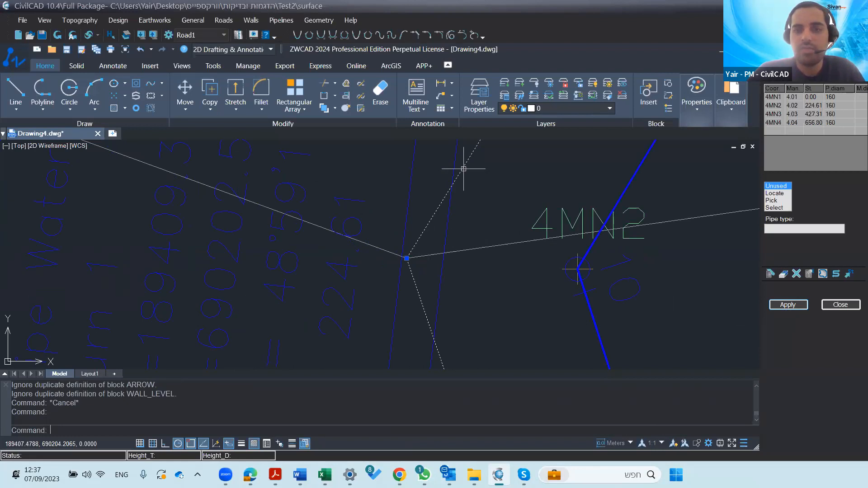
pyautogui.press('Delete')
pyautogui.scroll(-3, 452, 240)
pyautogui.scroll(-5, 452, 240)
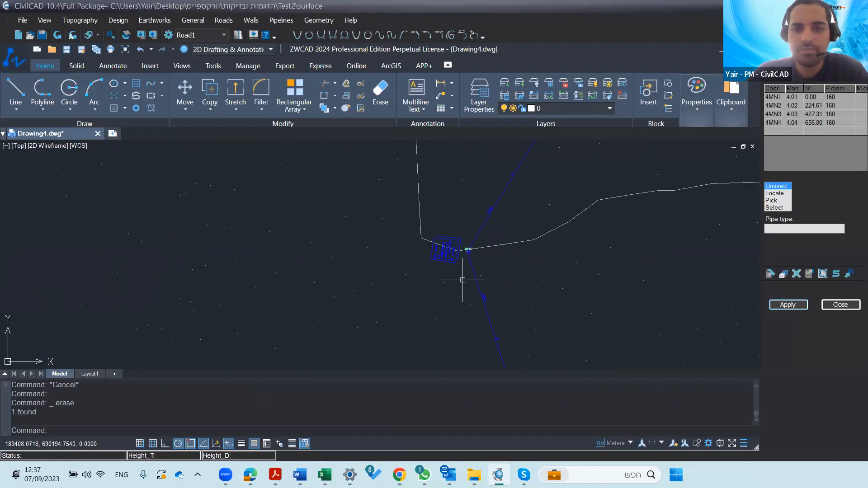
# Examine the red sewage network, especially the branch connection and data label at manhole 1MN3
pyautogui.moveTo(464, 306)
pyautogui.mouseDown(button='middle')
pyautogui.moveTo(362, 339)
pyautogui.moveTo(347, 356)
pyautogui.mouseUp(button='middle')
pyautogui.moveTo(380, 229); pyautogui.dragTo(339, 354, button='middle')
pyautogui.scroll(-6, 455, 233)
pyautogui.scroll(5, 475, 235)
pyautogui.moveTo(457, 252); pyautogui.dragTo(430, 315, button='middle')
pyautogui.scroll(4, 461, 235)
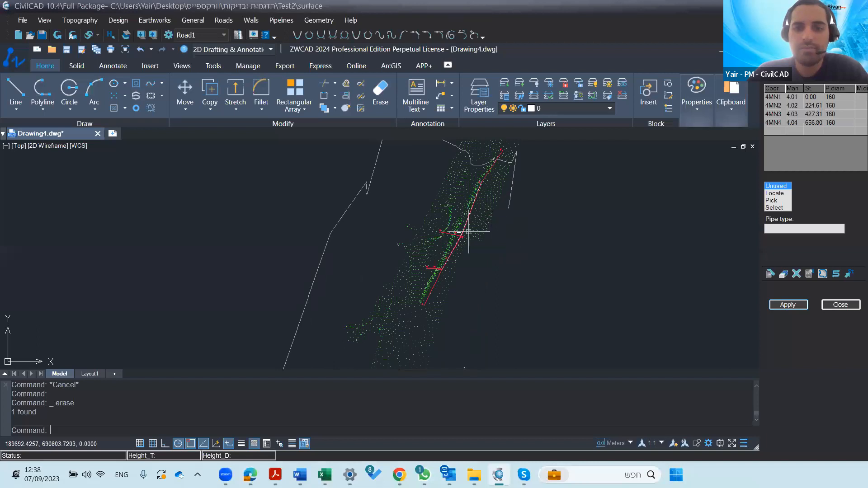
pyautogui.scroll(4, 463, 235)
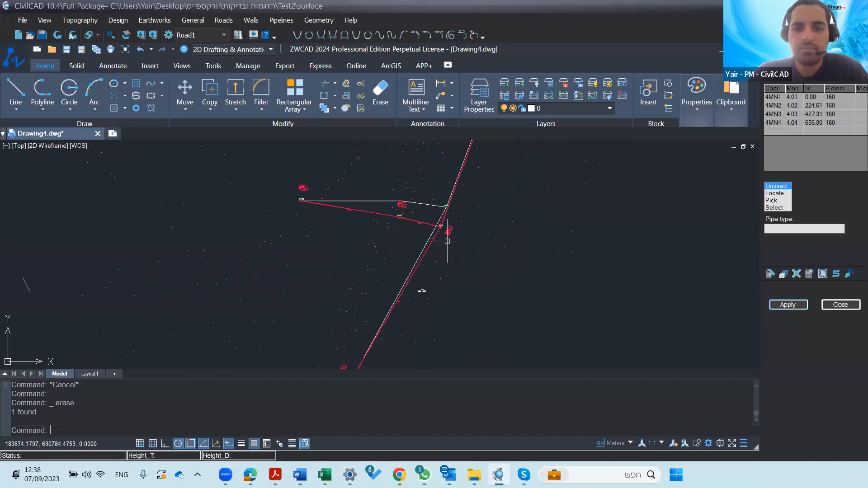
pyautogui.scroll(2, 448, 242)
pyautogui.scroll(8, 430, 202)
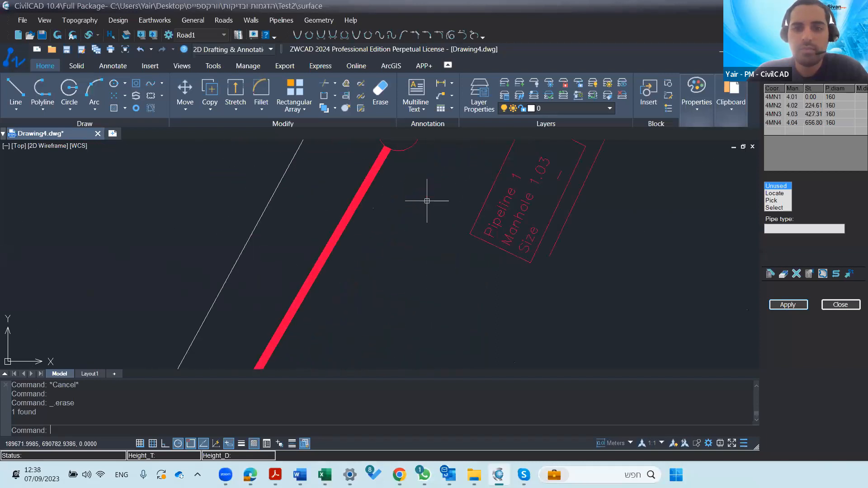
pyautogui.moveTo(449, 263); pyautogui.dragTo(444, 302, button='middle')
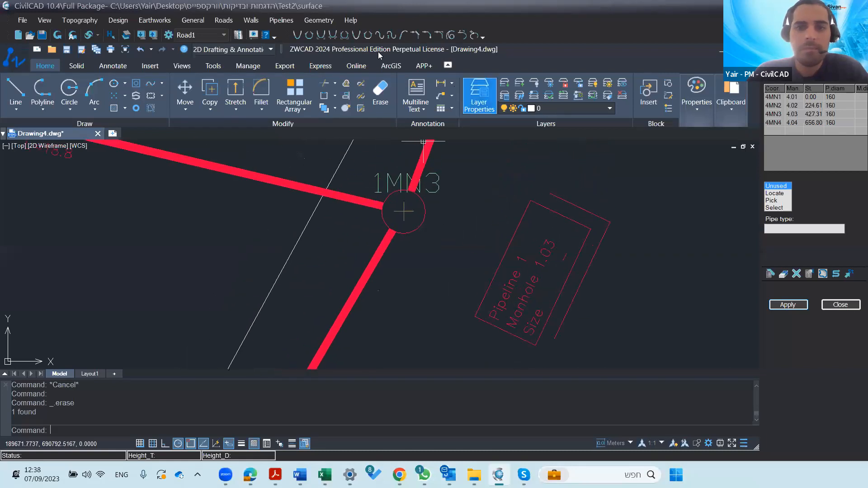
pyautogui.click(284, 22)
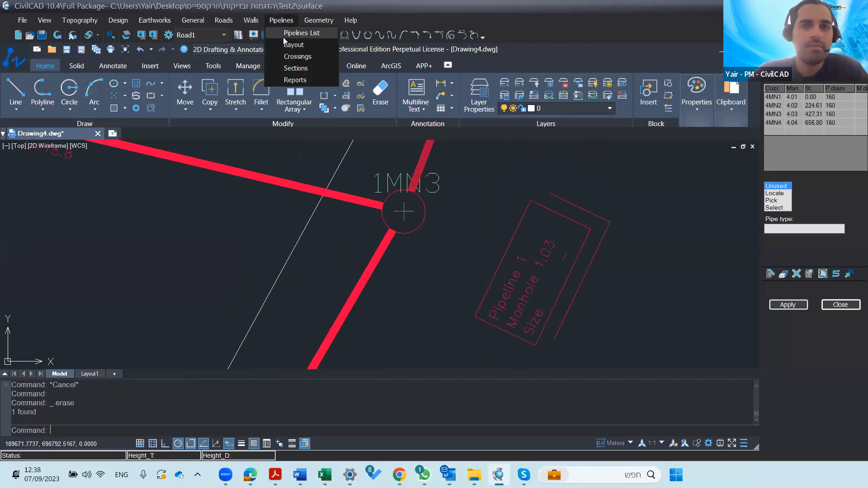
pyautogui.click(328, 43)
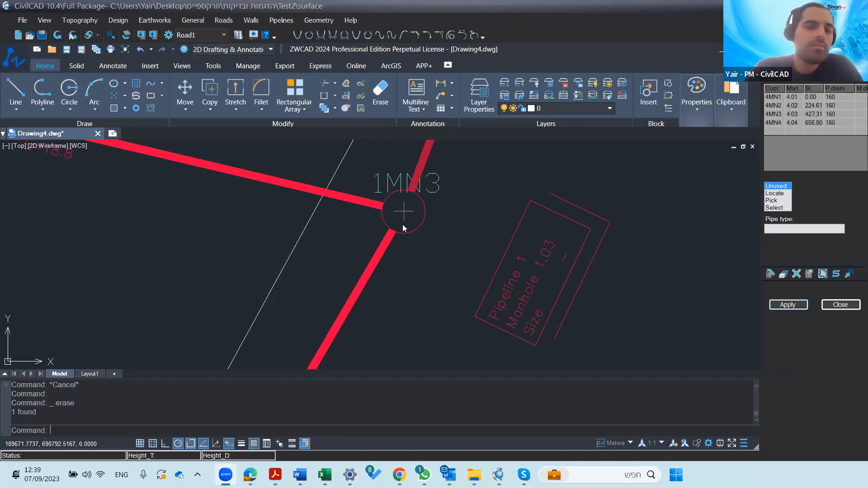
pyautogui.scroll(-3, 404, 227)
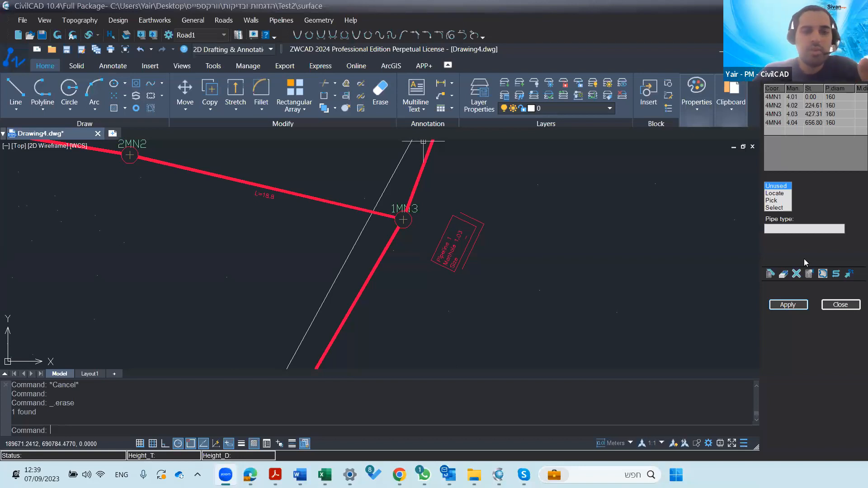
# Switch to Acrobat and read the Day 1 and Day 2 schedules in Workshop syllabus.pdf
pyautogui.moveTo(274, 473)
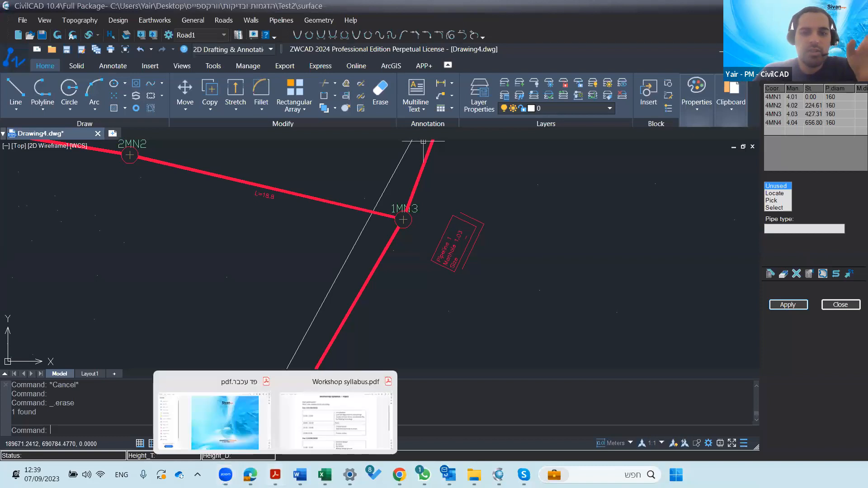
pyautogui.click(303, 426)
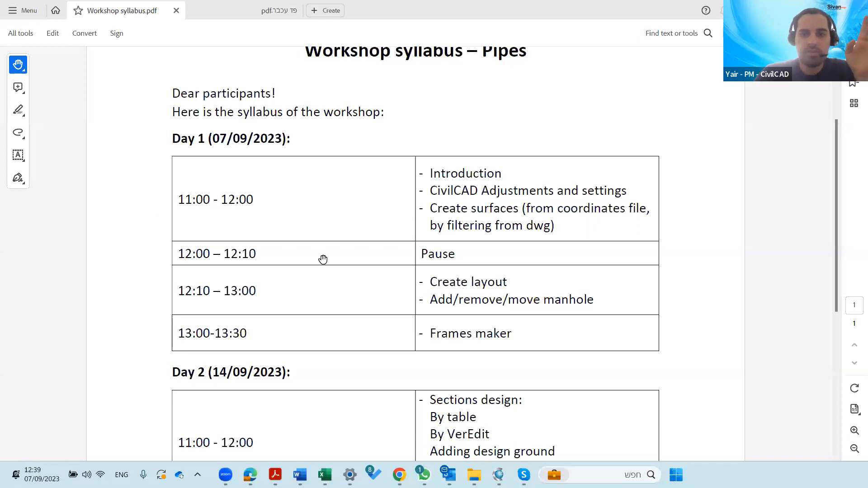
pyautogui.scroll(-3, 321, 257)
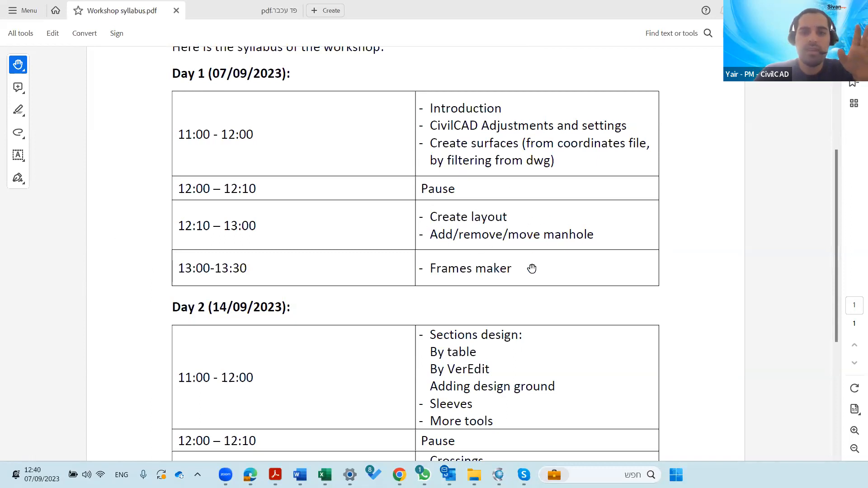
pyautogui.scroll(-3, 420, 273)
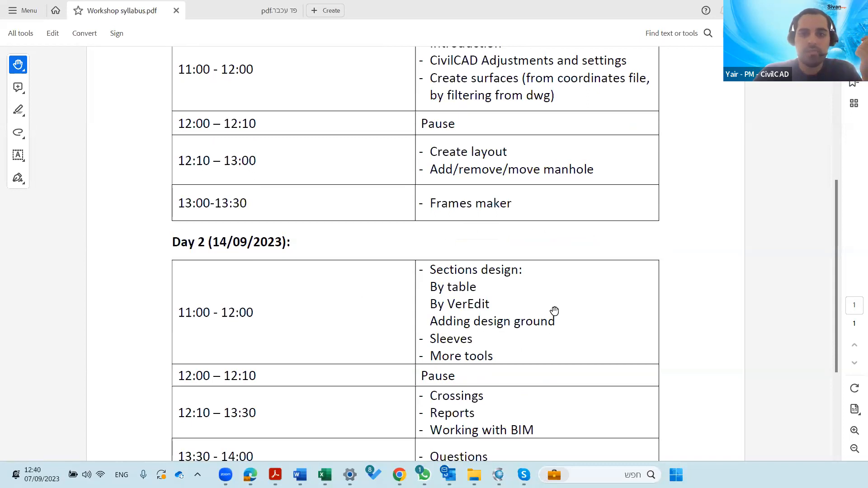
pyautogui.scroll(-3, 465, 290)
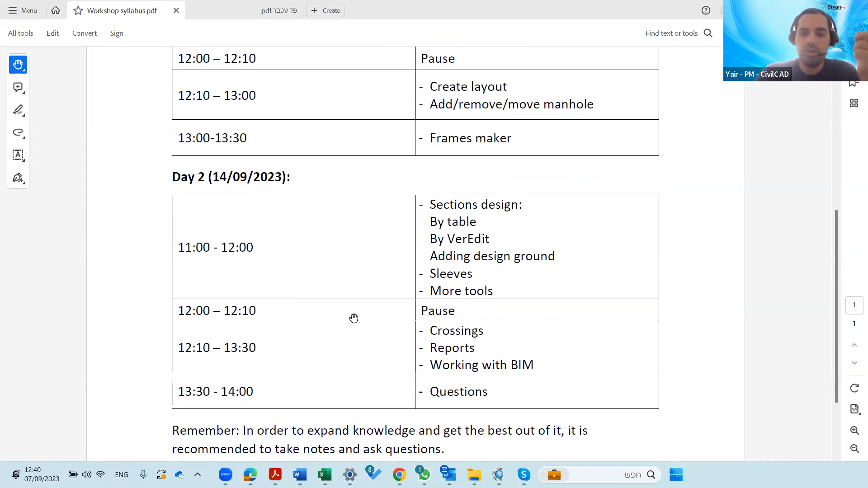
pyautogui.scroll(-3, 245, 303)
pyautogui.scroll(9, 243, 306)
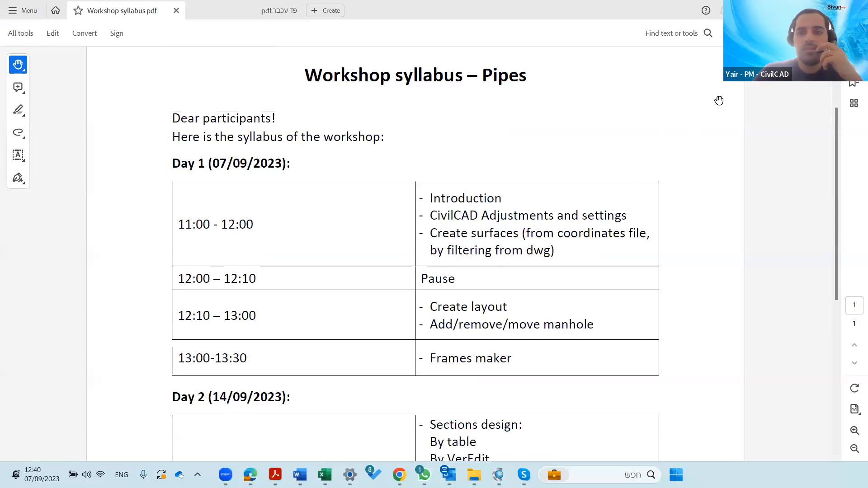
pyautogui.hotkey('alt', 'Tab')
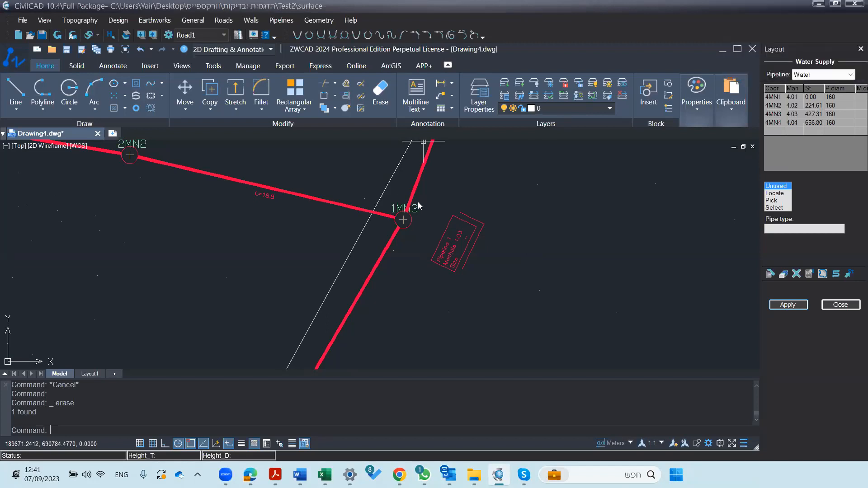
pyautogui.scroll(4, 428, 233)
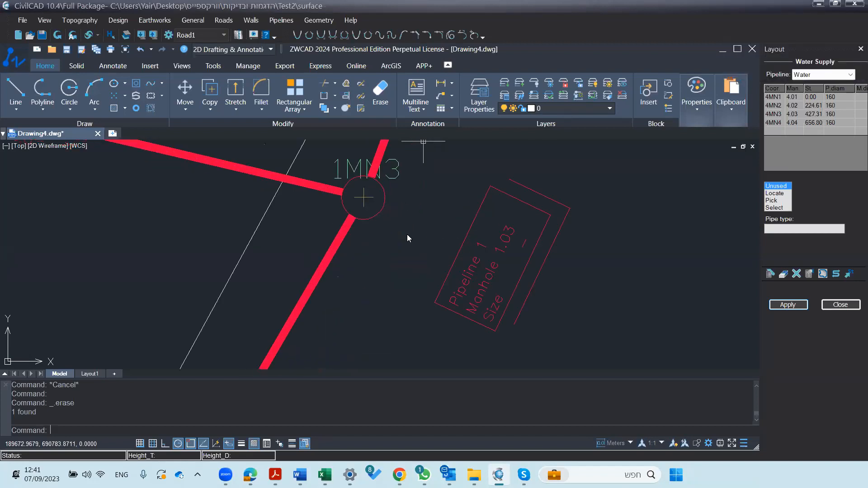
pyautogui.scroll(-3, 407, 235)
pyautogui.scroll(-1, 407, 234)
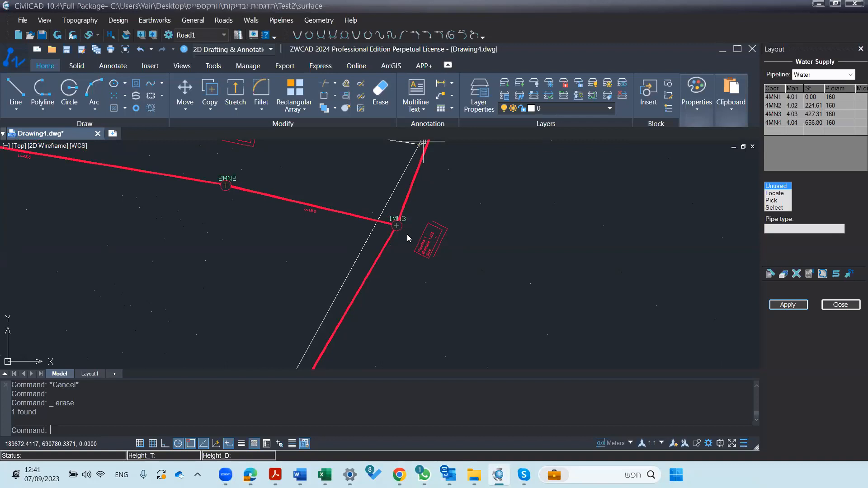
pyautogui.moveTo(275, 474)
pyautogui.click(333, 428)
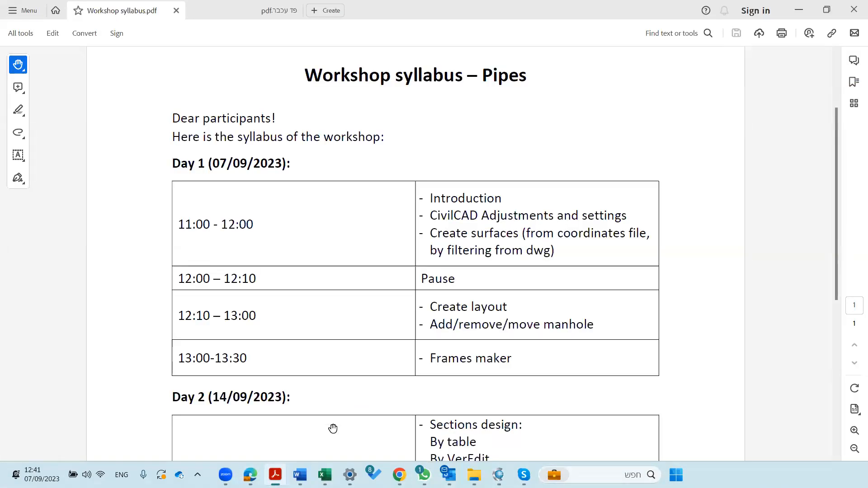
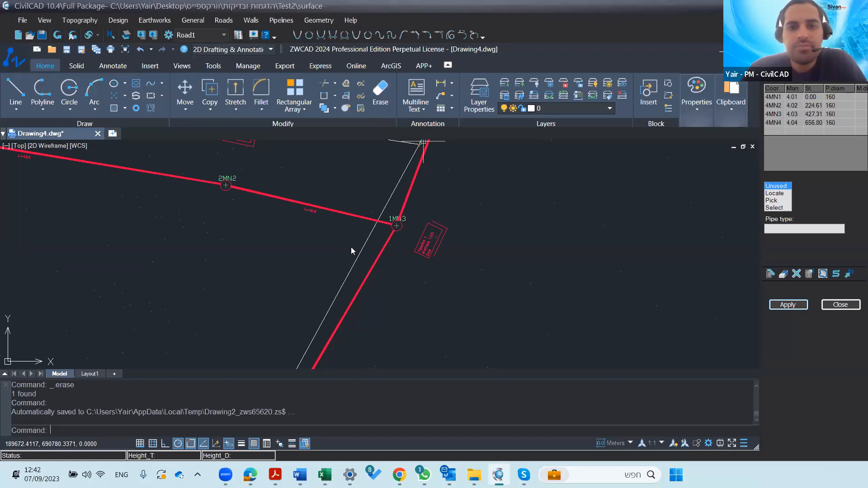
pyautogui.scroll(-3, 363, 227)
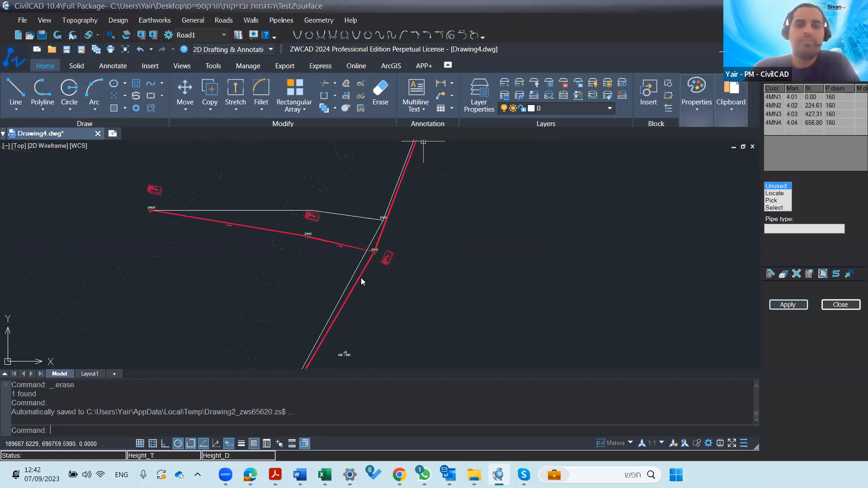
# Examine the sewage branch between manholes 2MN3, 2MN2 and 1MN3, including its data labels, and its place in the whole network
pyautogui.scroll(5, 296, 219)
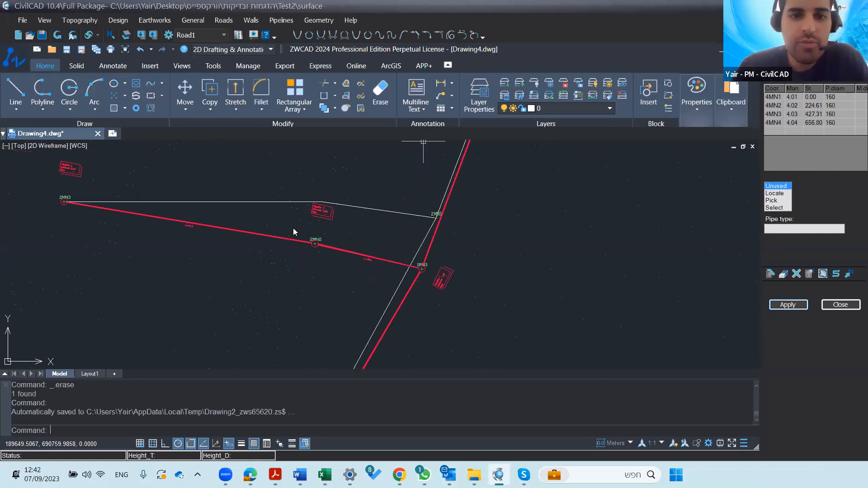
pyautogui.scroll(2, 301, 199)
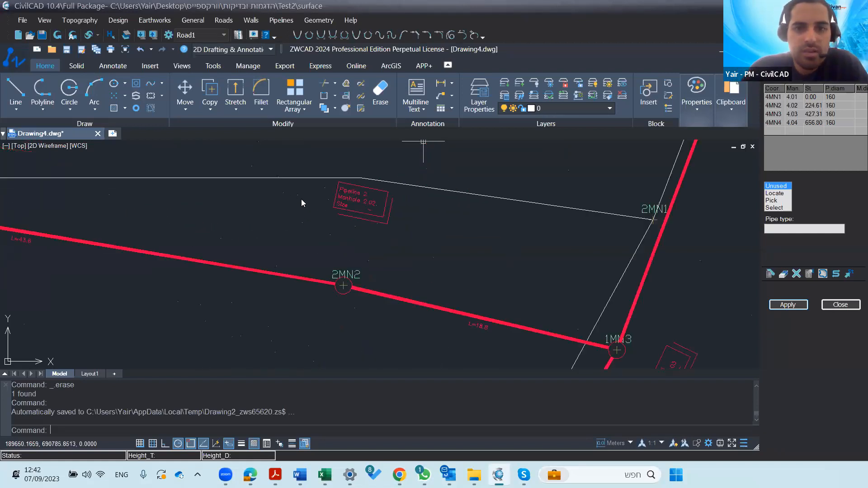
pyautogui.scroll(-2, 301, 199)
pyautogui.scroll(-4, 301, 199)
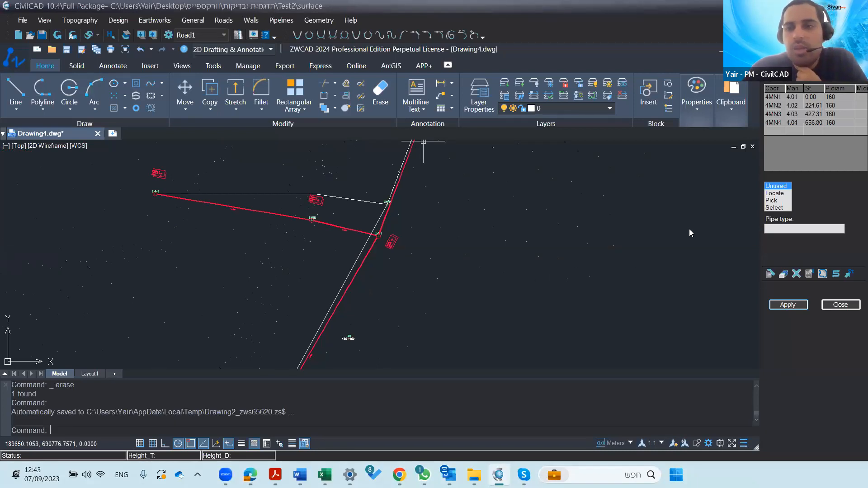
pyautogui.scroll(-6, 495, 238)
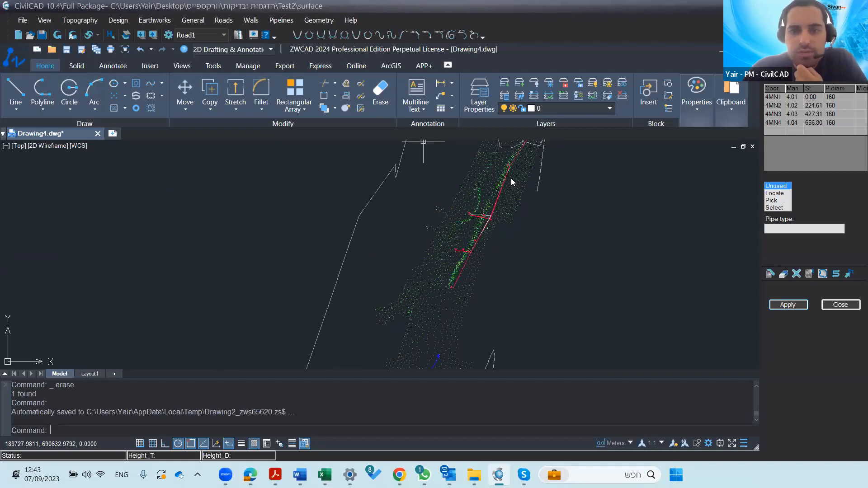
pyautogui.scroll(5, 511, 179)
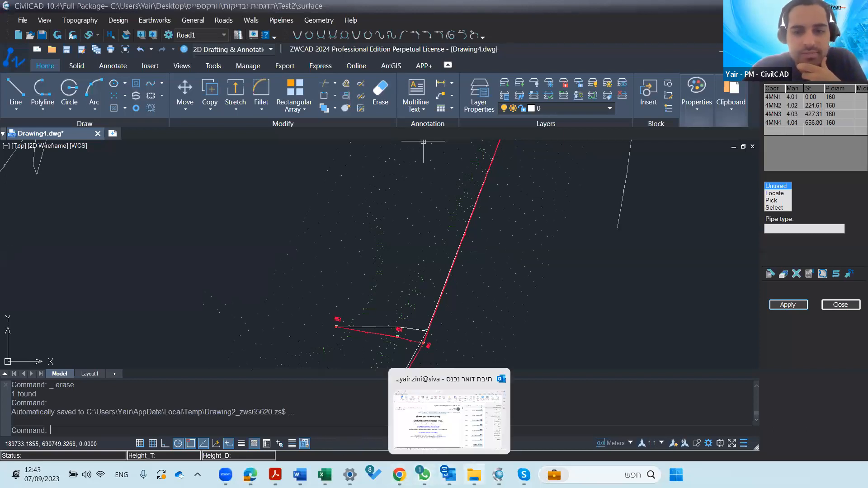
# Switch to File Explorer, locate the coordinates file 6702S.tco in the workshop folder, and return to the CivilCAD drawing
pyautogui.click(474, 475)
pyautogui.moveTo(631, 126); pyautogui.dragTo(500, 233)
pyautogui.click(512, 225)
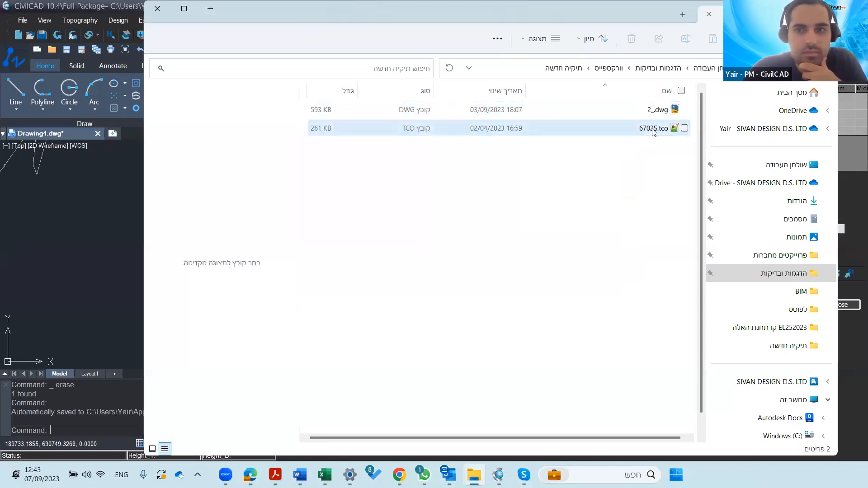
pyautogui.moveTo(653, 132); pyautogui.dragTo(438, 224)
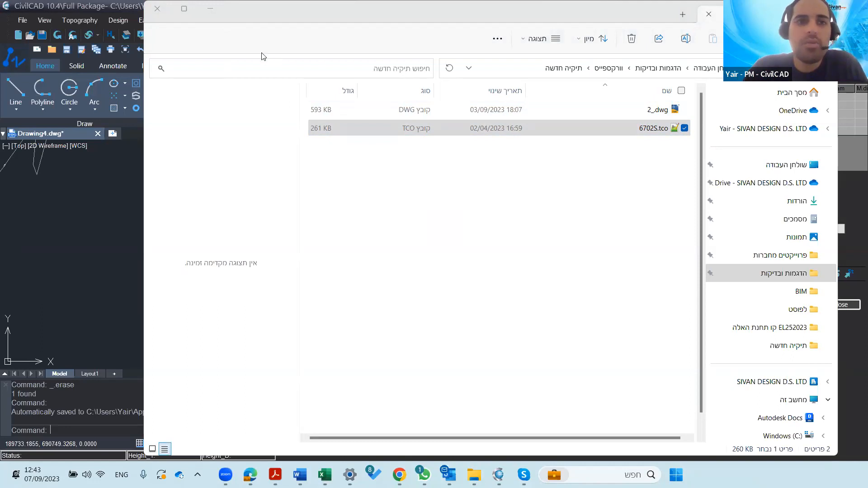
pyautogui.click(213, 9)
pyautogui.scroll(-5, 564, 298)
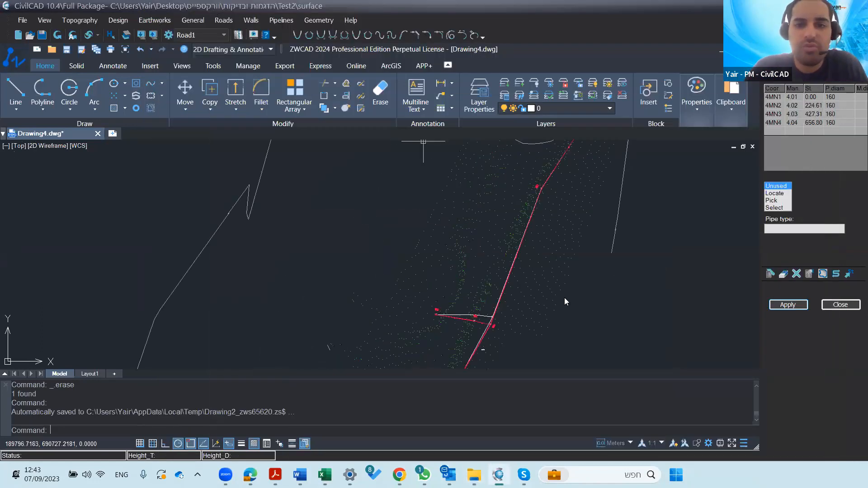
pyautogui.moveTo(532, 304); pyautogui.dragTo(353, 273, button='middle')
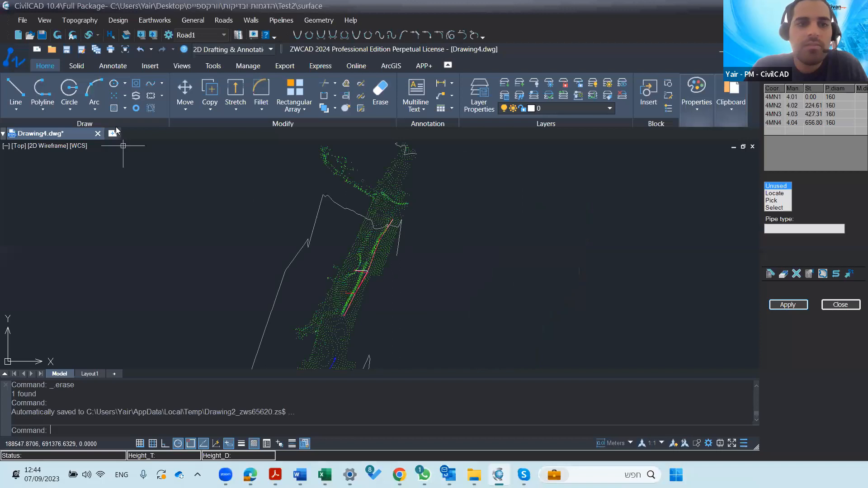
# Open the Topography coordinates table and view the load-from-file dialog for 6702S.tco without loading anything
pyautogui.click(21, 20)
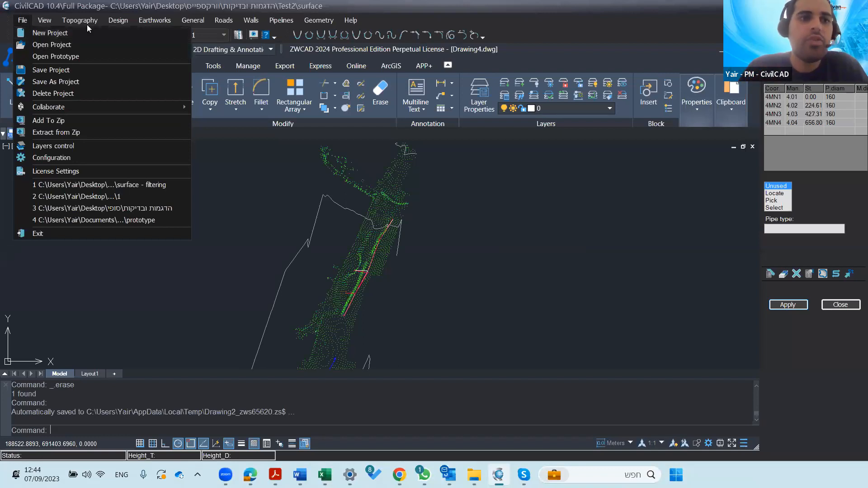
pyautogui.click(22, 20)
pyautogui.click(80, 19)
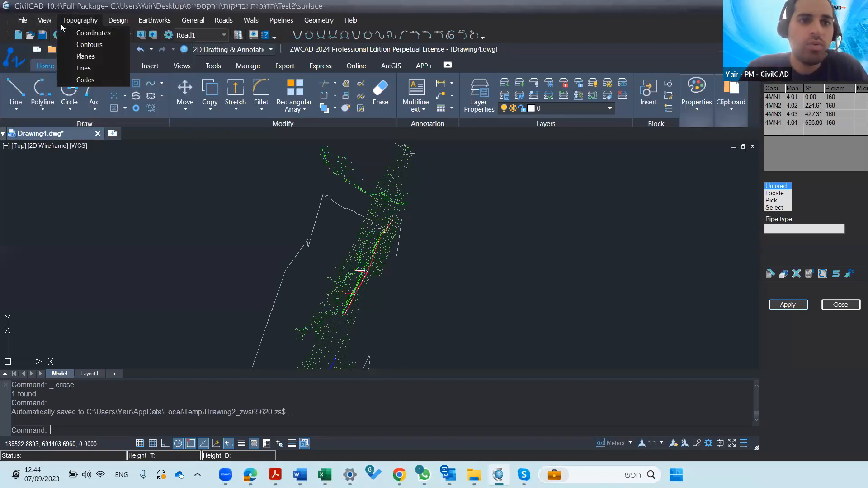
pyautogui.click(76, 32)
pyautogui.click(79, 20)
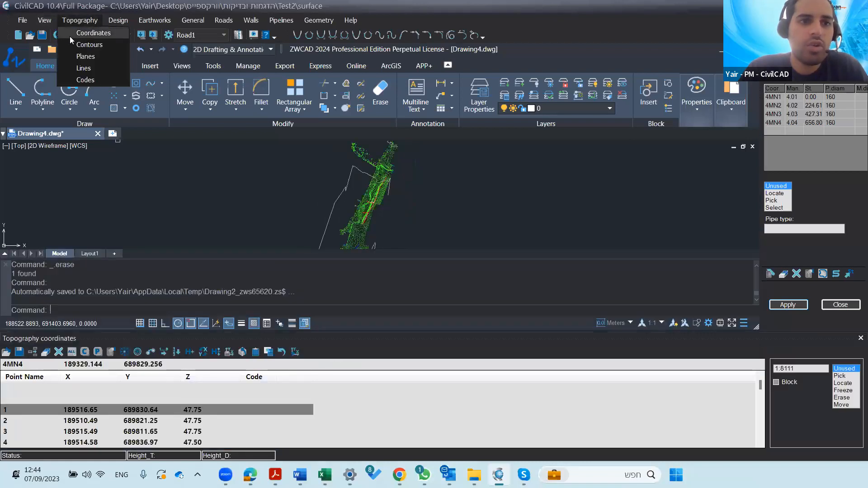
pyautogui.click(96, 20)
pyautogui.click(88, 22)
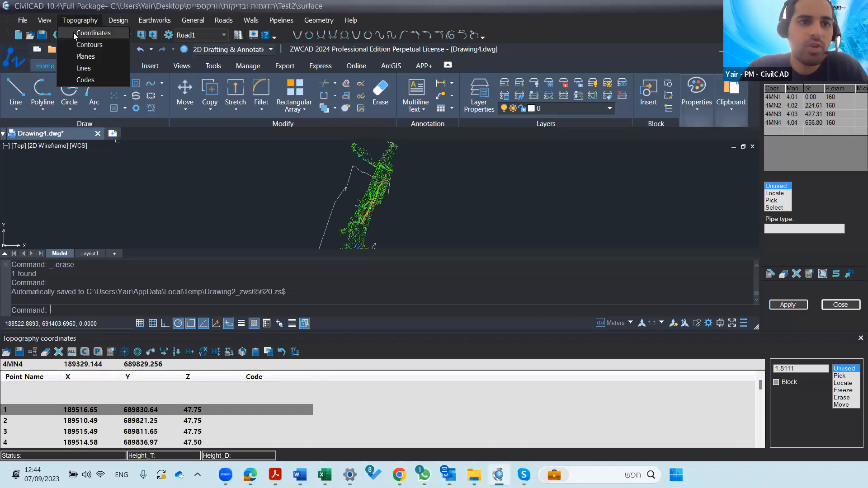
pyautogui.click(69, 24)
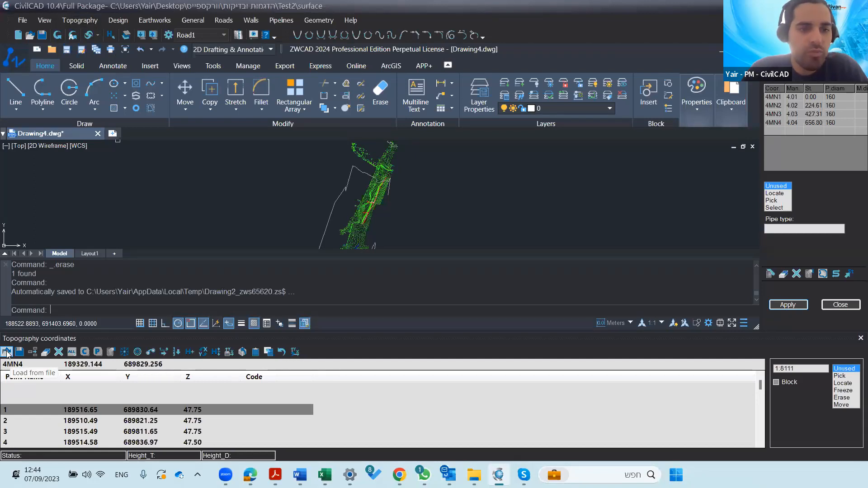
pyautogui.click(7, 354)
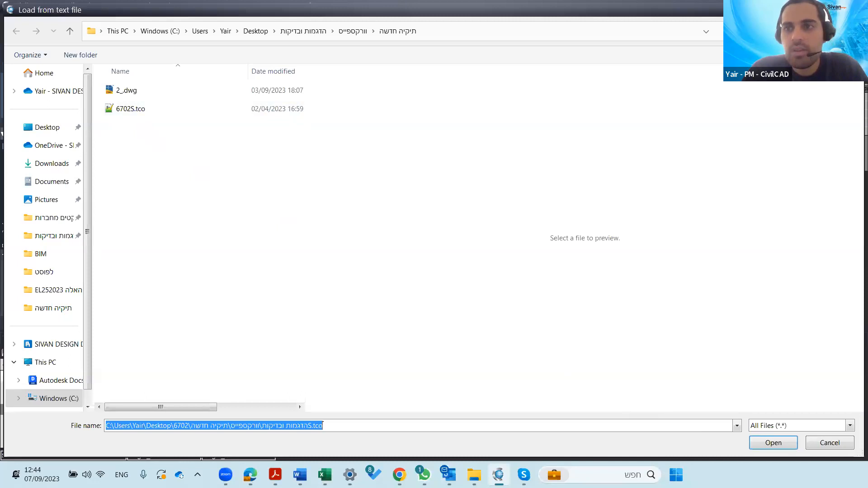
pyautogui.press('Escape')
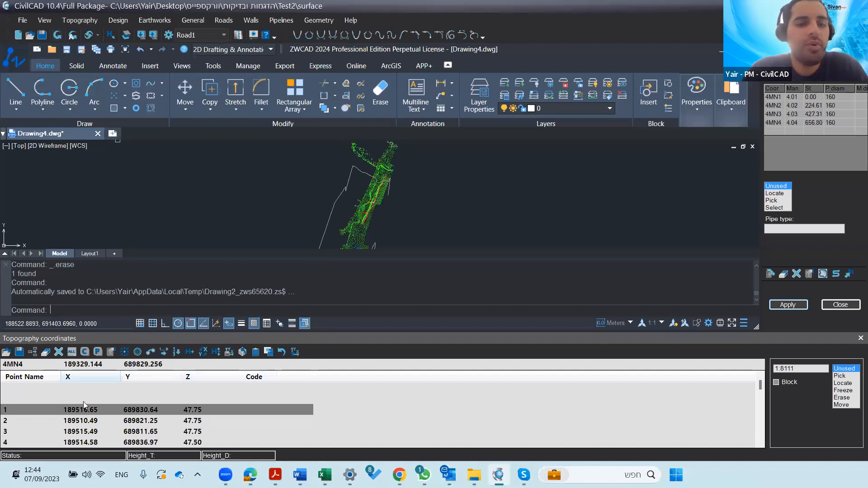
# Open the topography contours settings and turn off the Show triangles option
pyautogui.scroll(3, 385, 220)
pyautogui.scroll(4, 305, 216)
pyautogui.scroll(-3, 180, 230)
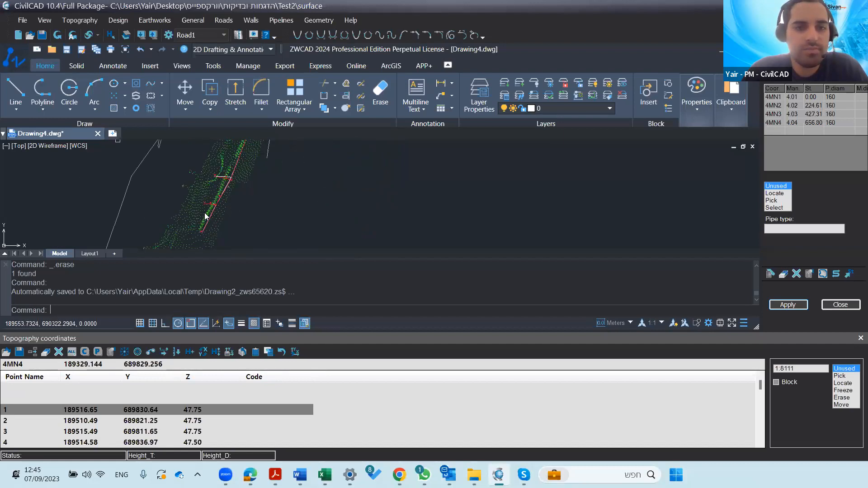
pyautogui.moveTo(271, 212); pyautogui.dragTo(331, 248, button='middle')
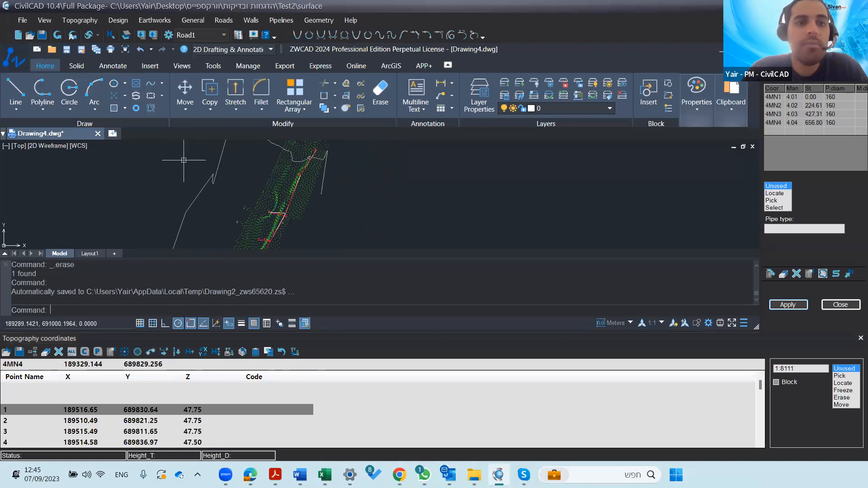
pyautogui.click(86, 23)
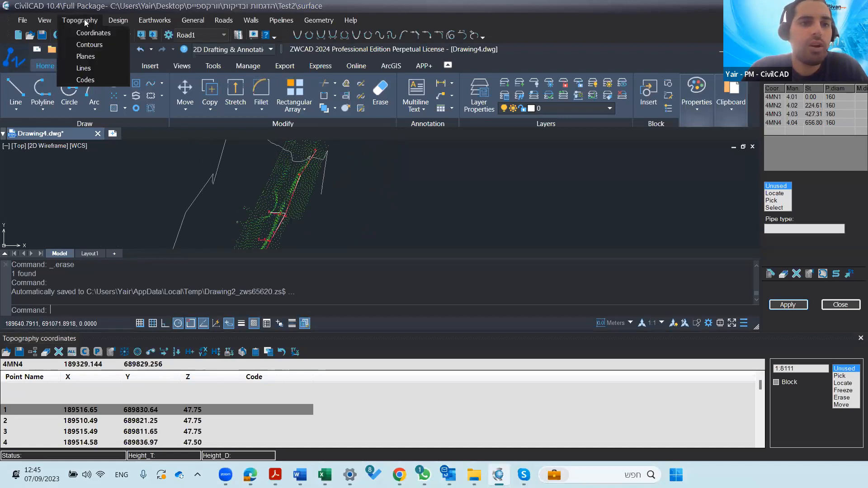
pyautogui.click(99, 49)
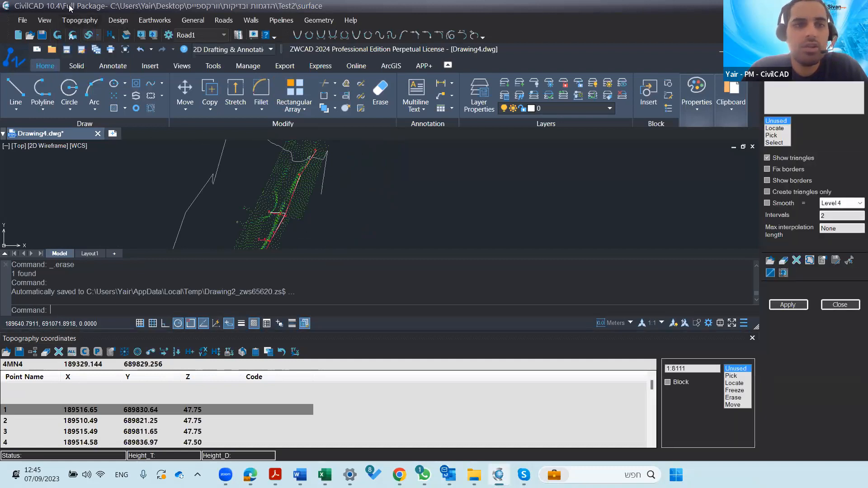
pyautogui.click(61, 23)
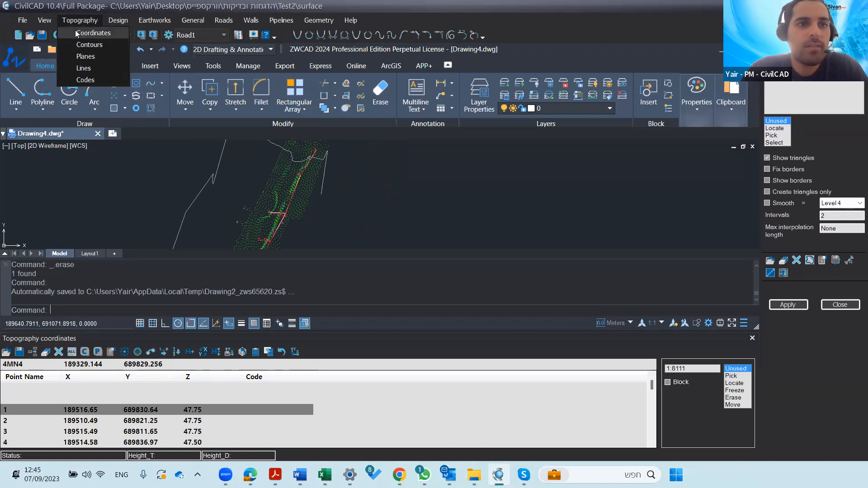
pyautogui.click(62, 23)
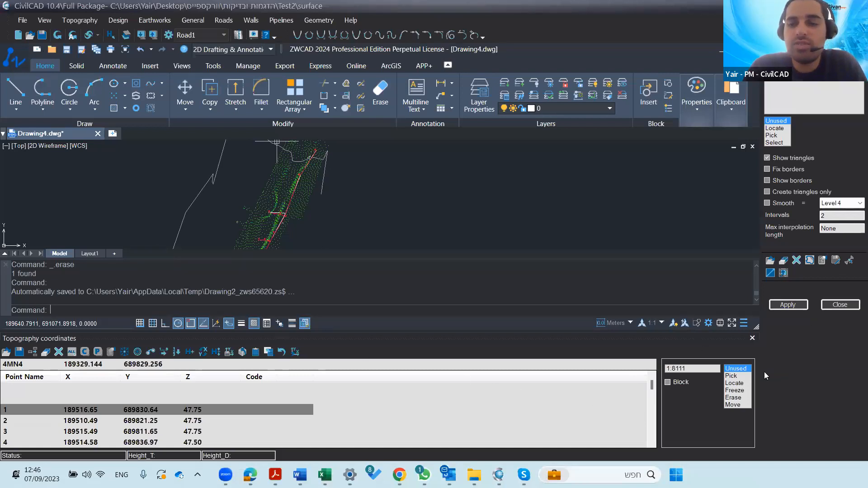
pyautogui.click(767, 158)
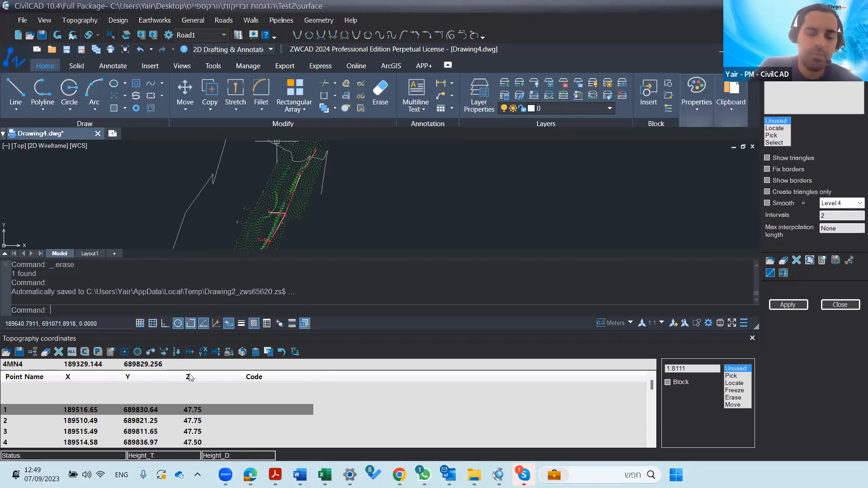
# Switch to Acrobat, check the Day 1 schedule in Workshop syllabus.pdf, and return to CivilCAD
pyautogui.moveTo(275, 475)
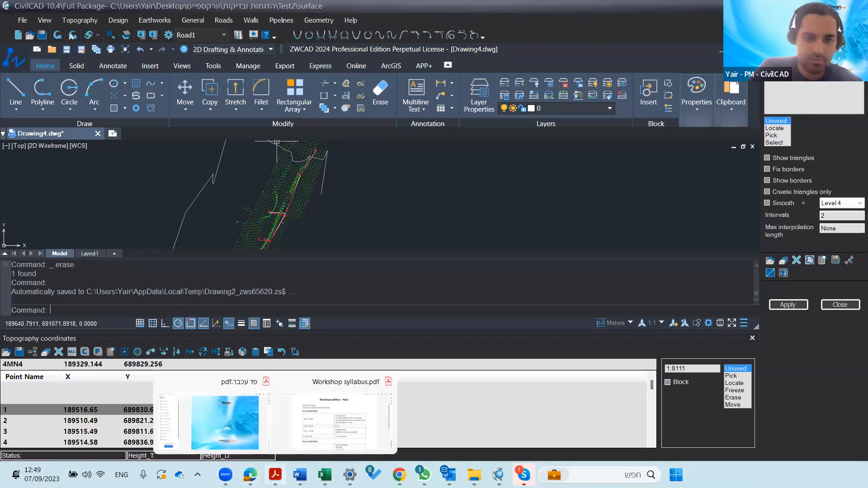
pyautogui.click(345, 425)
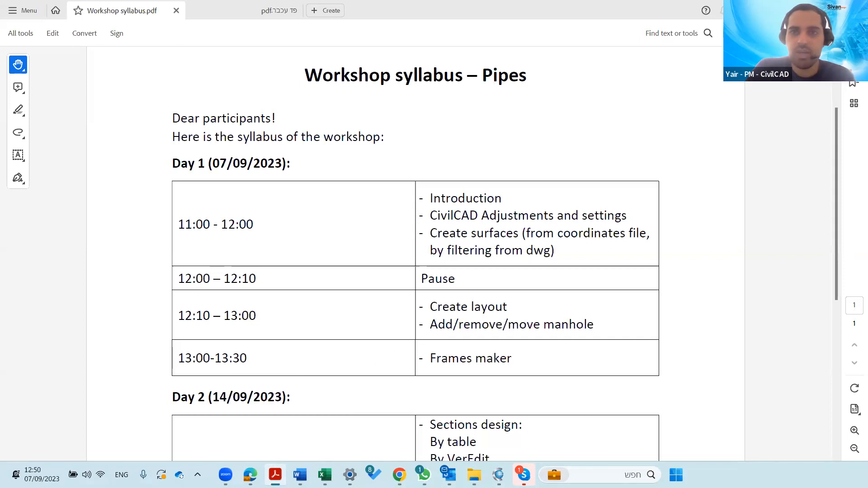
pyautogui.click(802, 10)
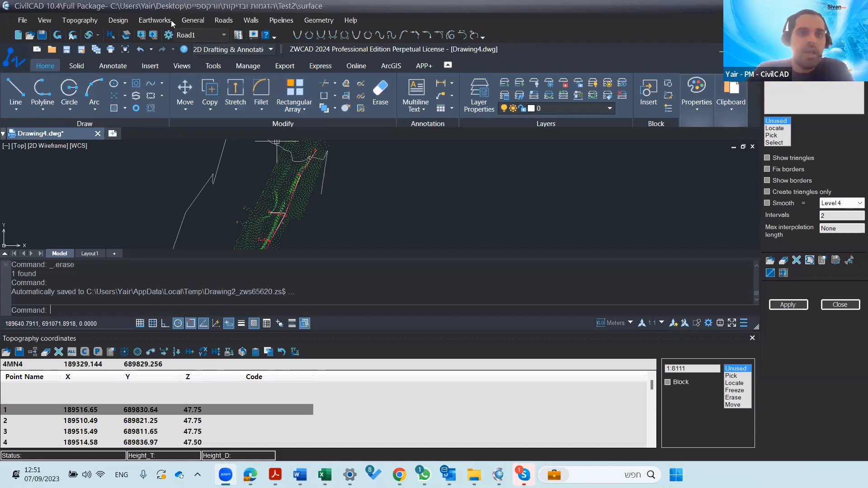
# Open the layout of pipeline 1 and set the pipe diameter to 200 for 1MN1, 1MN2 and MN1
pyautogui.click(273, 21)
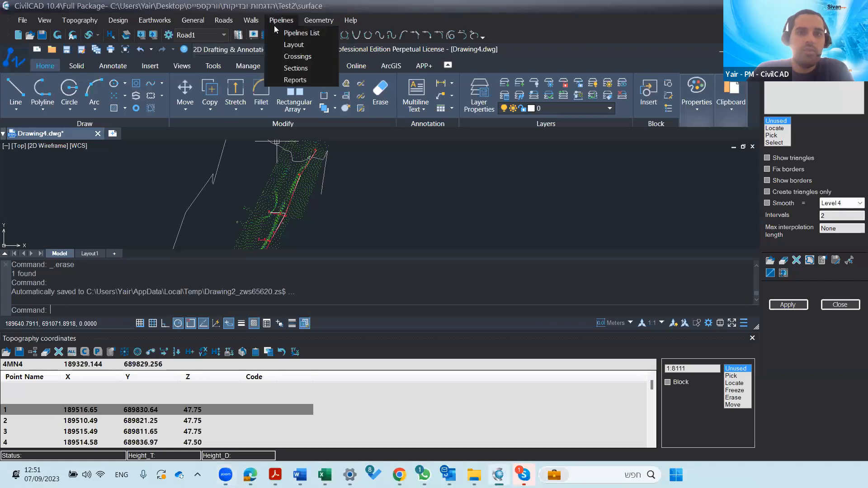
pyautogui.click(280, 49)
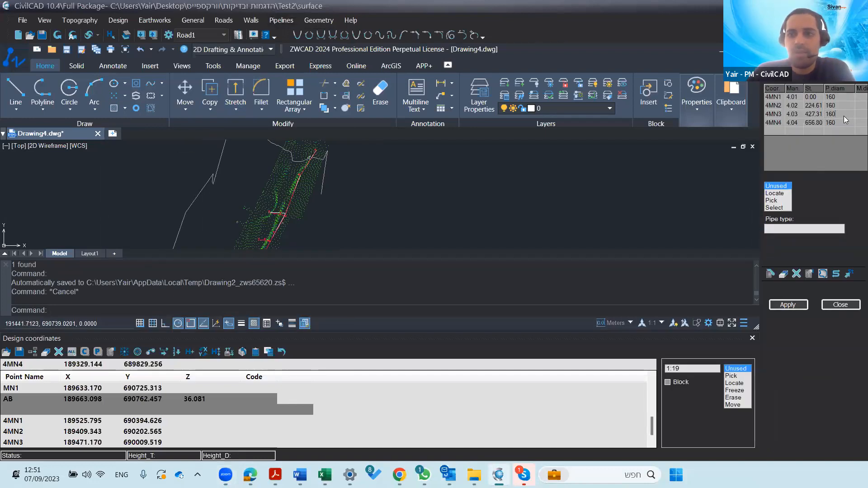
pyautogui.click(838, 80)
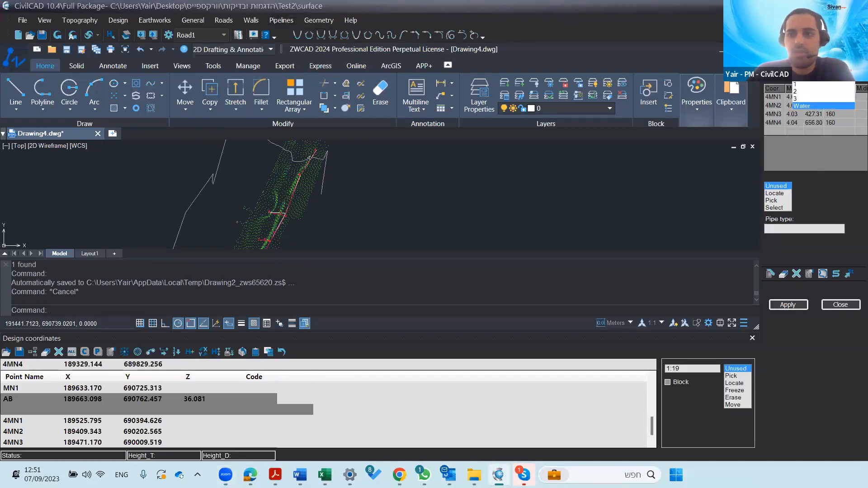
pyautogui.click(834, 86)
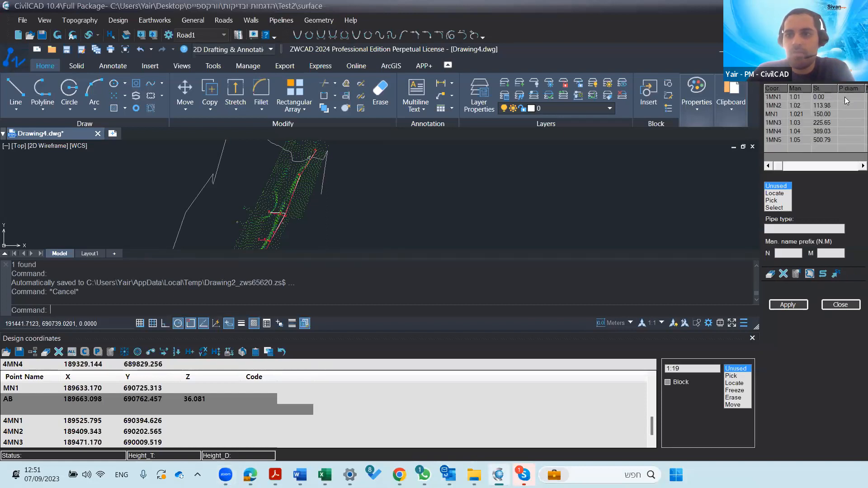
pyautogui.moveTo(845, 97); pyautogui.dragTo(846, 117)
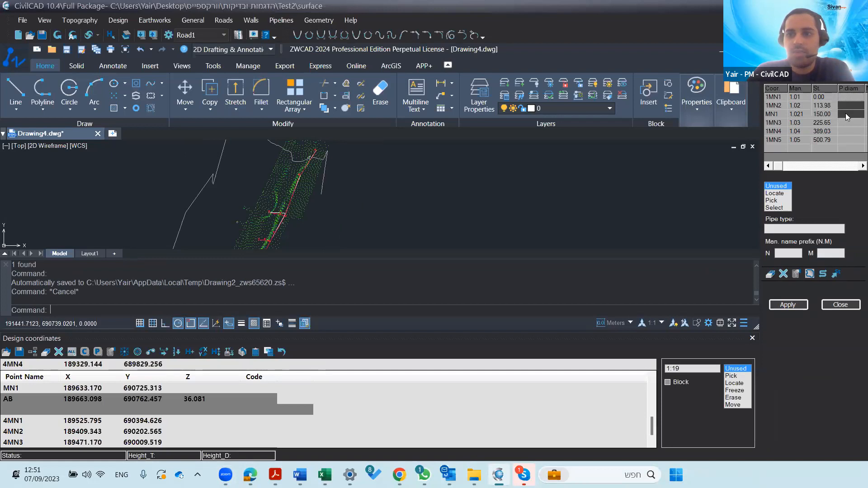
pyautogui.write('200')
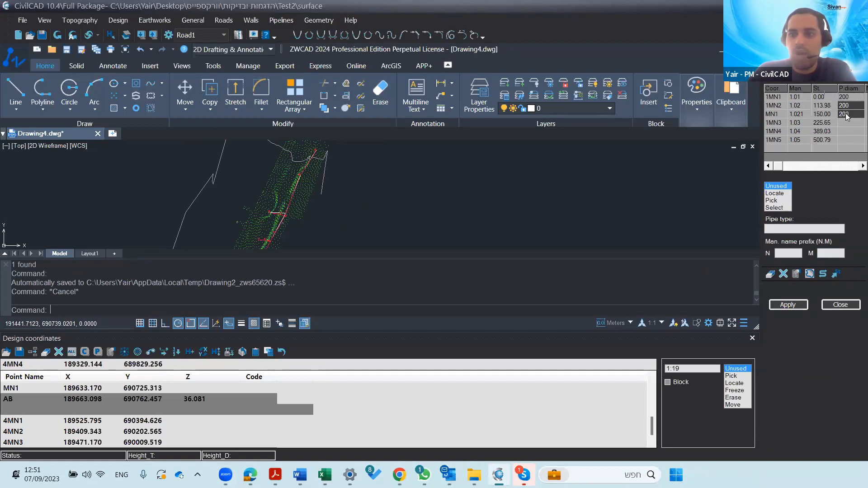
# Set the pipe diameter to 300 for 1MN3 and 1MN4 and 350 for 1MN5, and apply the layout
pyautogui.moveTo(844, 122); pyautogui.dragTo(851, 135)
pyautogui.write('300')
pyautogui.click(849, 142)
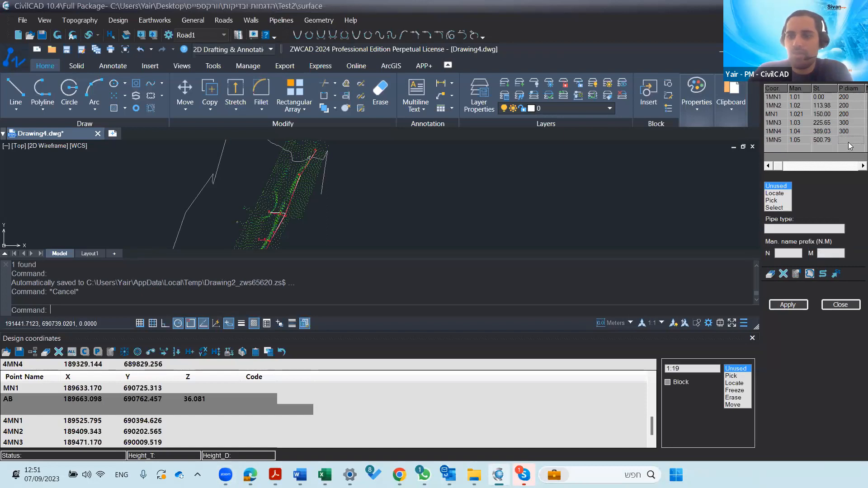
pyautogui.write('350')
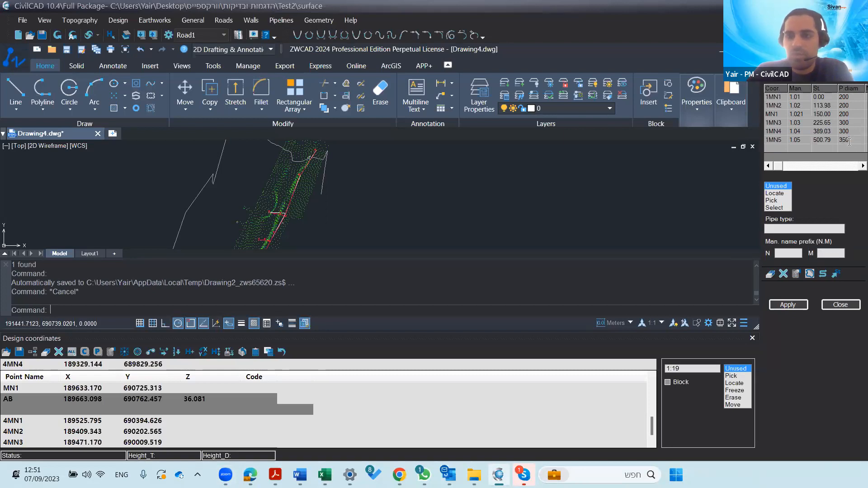
pyautogui.click(786, 307)
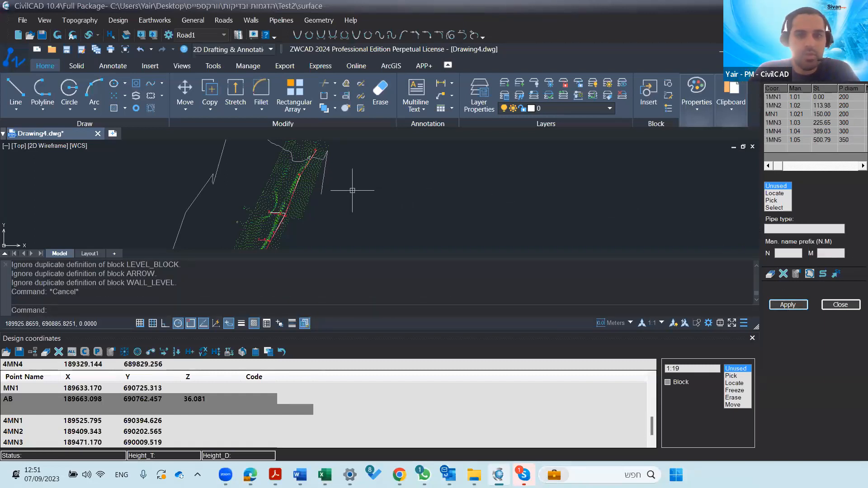
# Examine the pipe diameter and length labels along pipeline 1 in the drawing and the manhole diameter column of its layout
pyautogui.scroll(2, 312, 166)
pyautogui.scroll(4, 312, 166)
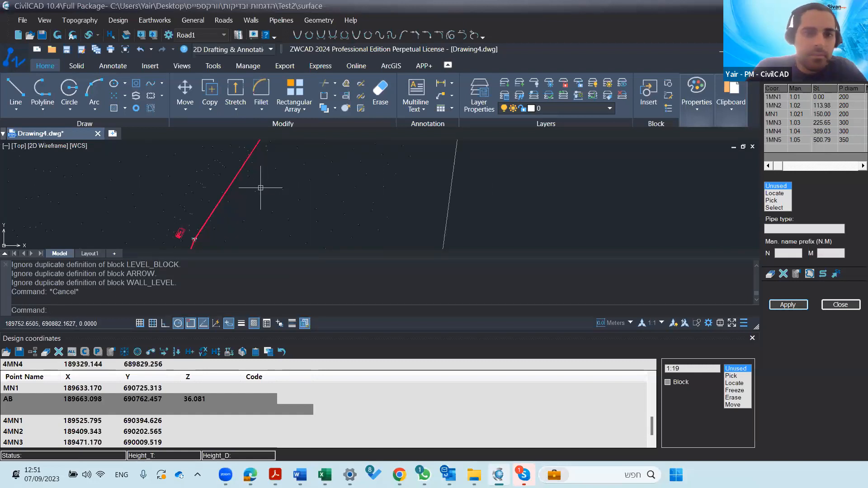
pyautogui.moveTo(275, 191); pyautogui.dragTo(320, 282, button='middle')
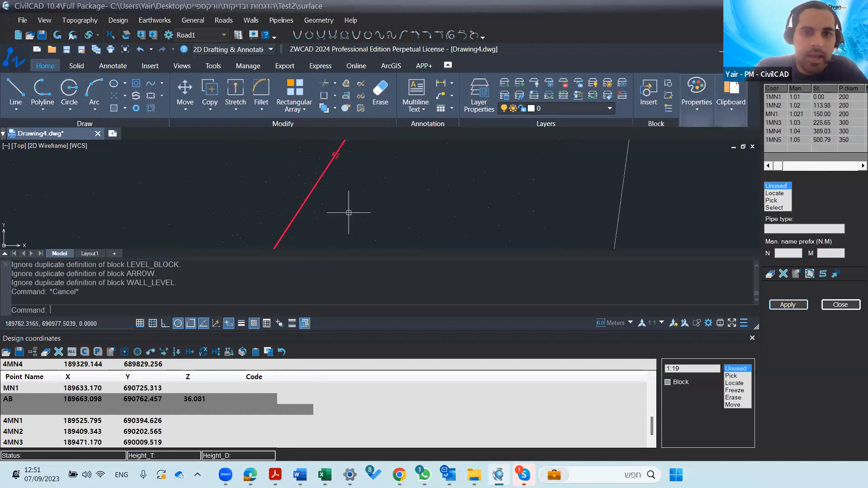
pyautogui.scroll(3, 319, 150)
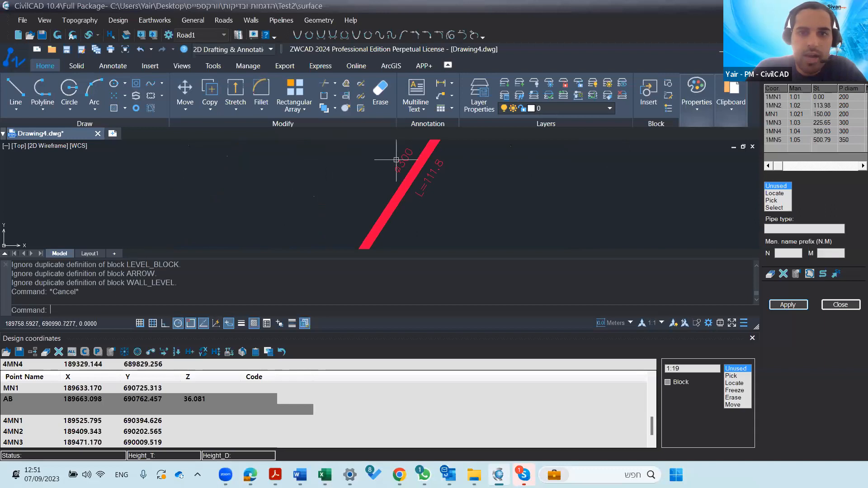
pyautogui.scroll(-5, 421, 173)
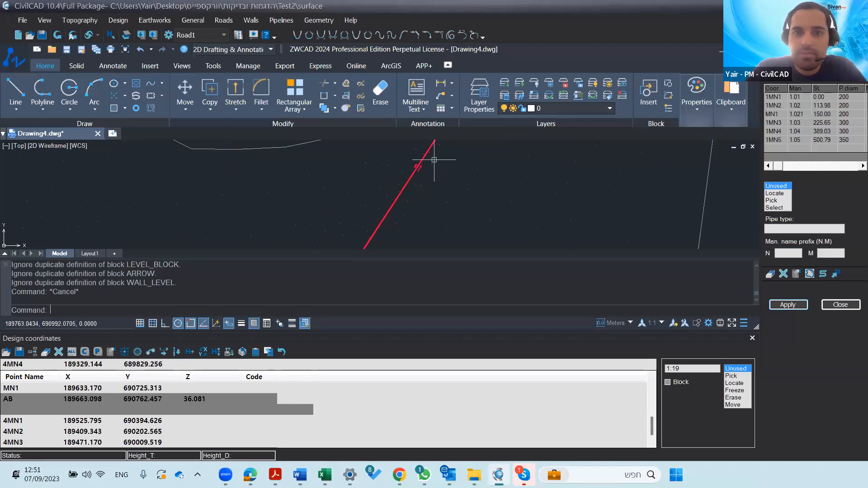
pyautogui.moveTo(398, 229); pyautogui.dragTo(361, 273, button='middle')
pyautogui.moveTo(421, 175); pyautogui.dragTo(340, 259, button='middle')
pyautogui.moveTo(363, 199); pyautogui.dragTo(404, 147, button='middle')
pyautogui.scroll(-7, 371, 212)
pyautogui.moveTo(371, 216); pyautogui.dragTo(445, 91, button='middle')
pyautogui.moveTo(387, 229)
pyautogui.mouseDown(button='middle')
pyautogui.moveTo(427, 160)
pyautogui.moveTo(400, 169)
pyautogui.moveTo(363, 229)
pyautogui.mouseUp(button='middle')
pyautogui.scroll(5, 394, 216)
pyautogui.scroll(2, 430, 161)
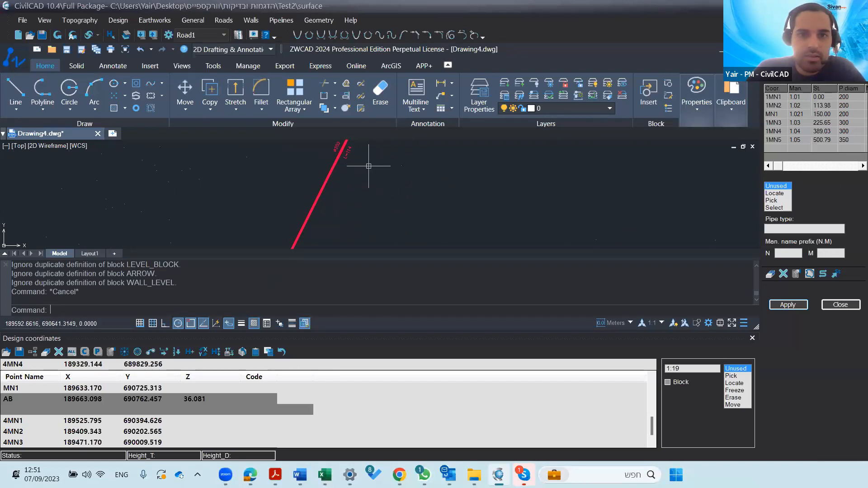
pyautogui.scroll(3, 343, 183)
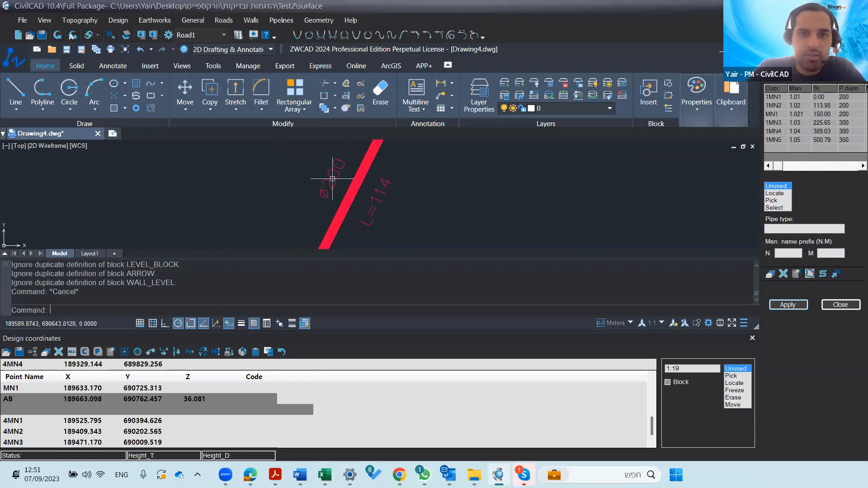
pyautogui.scroll(-4, 431, 183)
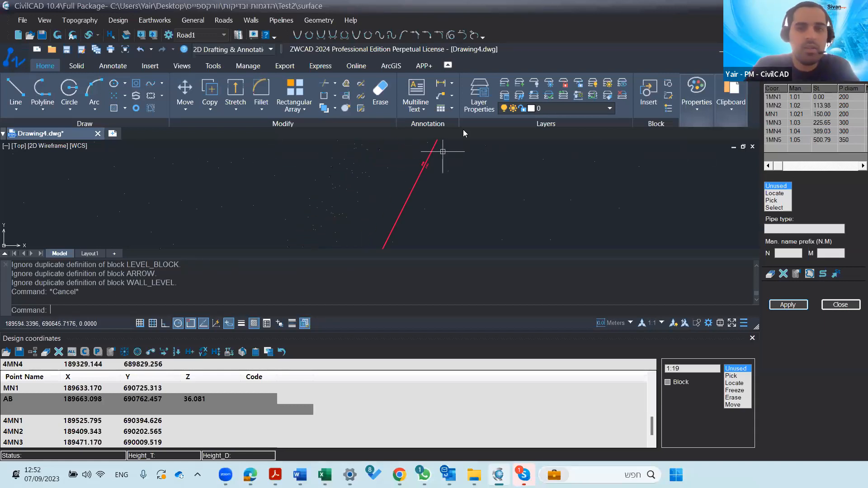
pyautogui.scroll(-4, 448, 181)
pyautogui.moveTo(457, 171); pyautogui.dragTo(398, 220, button='middle')
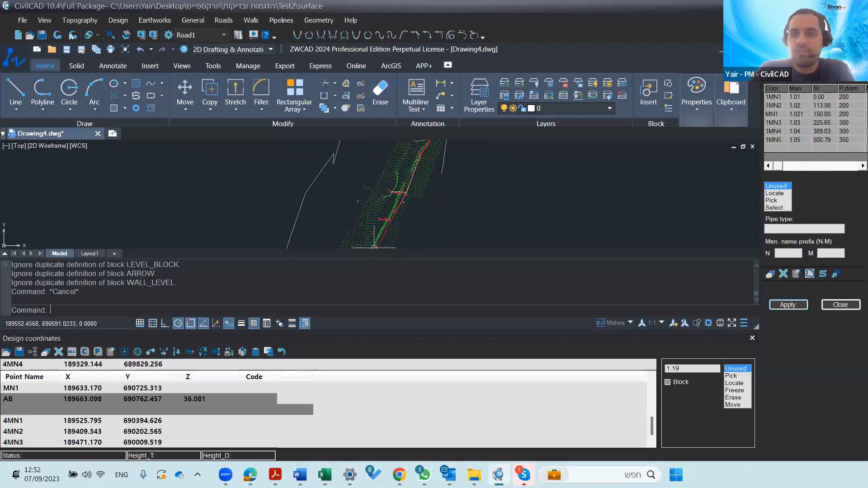
pyautogui.click(854, 167)
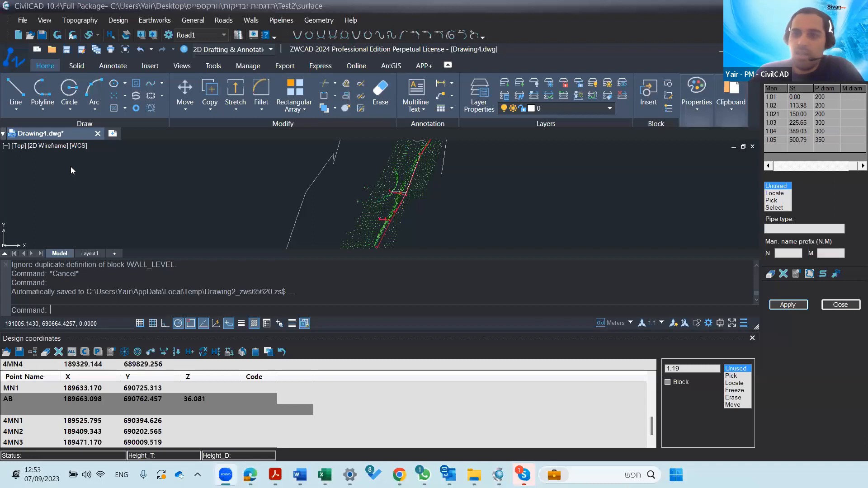
pyautogui.click(816, 328)
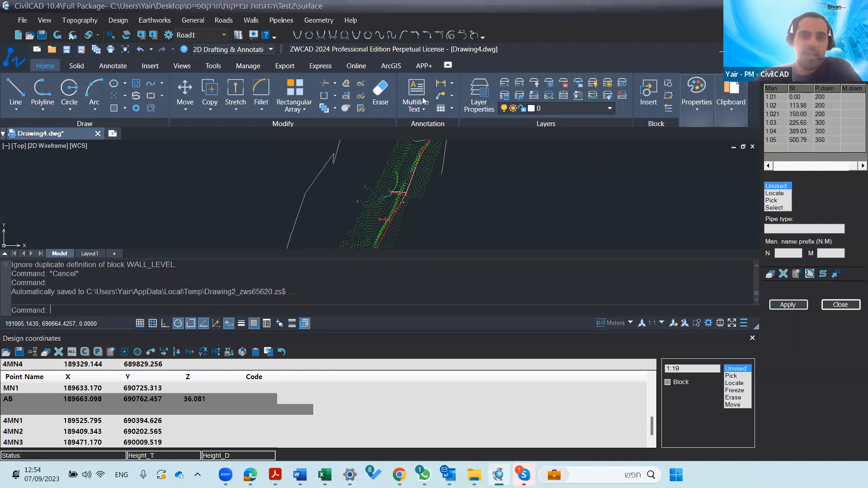
# Open the pipeline Sections view to check the manhole details, and close it
pyautogui.click(281, 20)
pyautogui.click(295, 66)
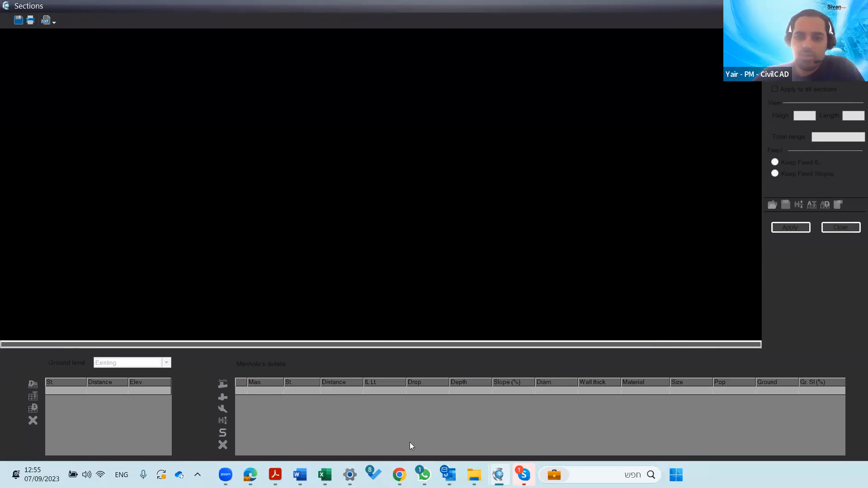
pyautogui.moveTo(474, 475)
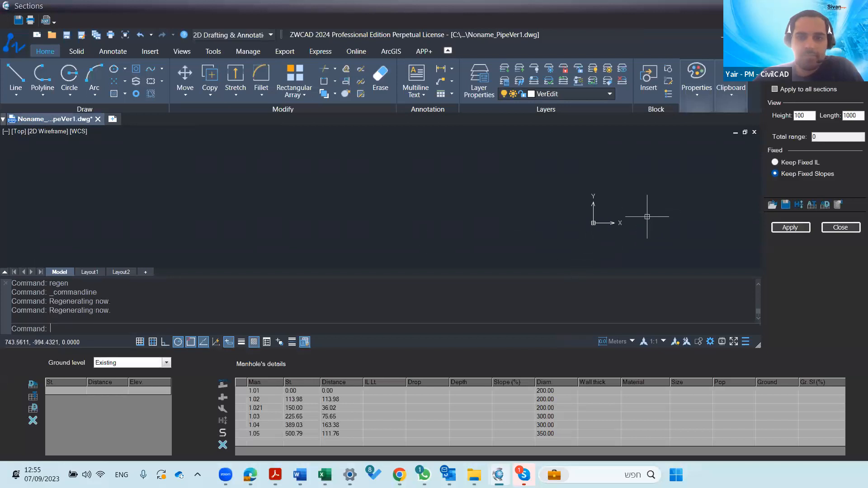
pyautogui.click(835, 226)
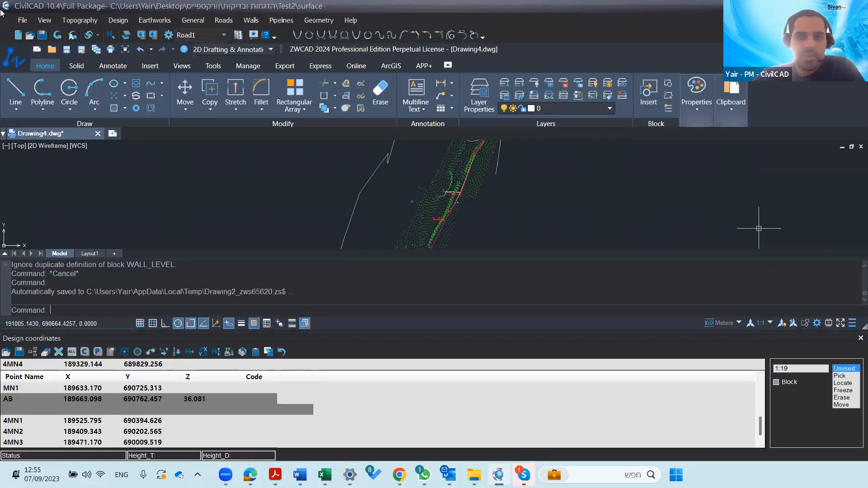
# Open the recent project 1, saving the changes to the surface project
pyautogui.click(22, 24)
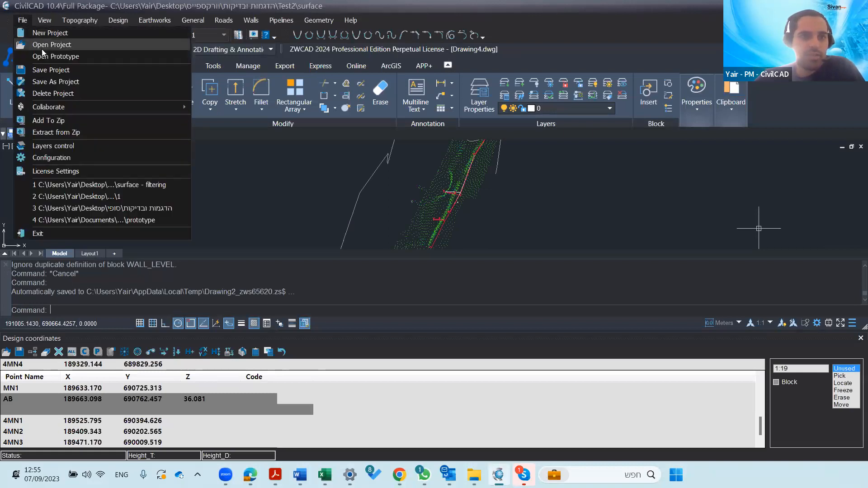
pyautogui.click(96, 199)
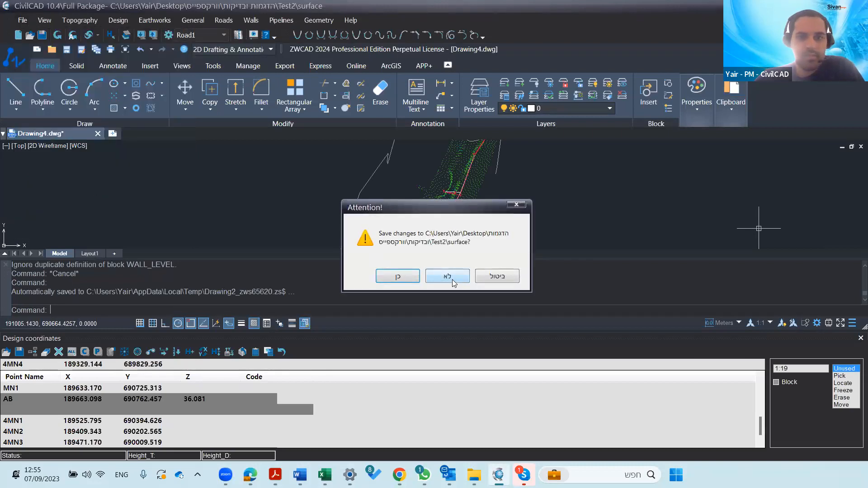
pyautogui.click(393, 276)
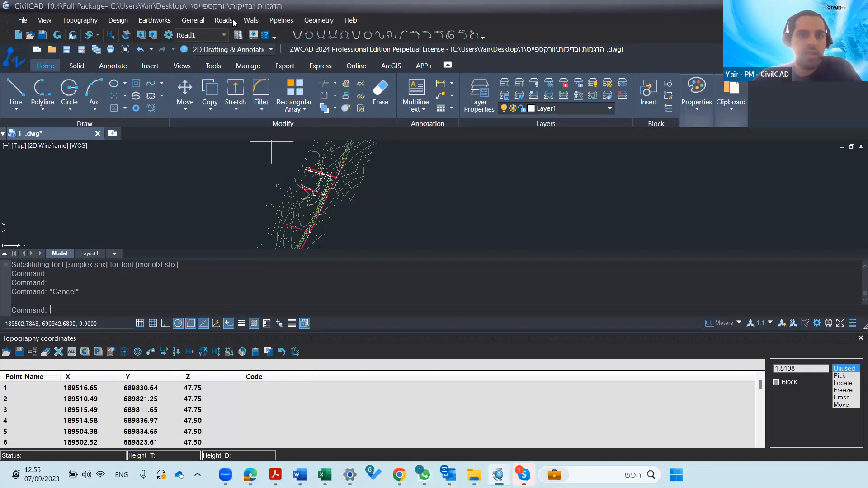
# Open the Sections view of pipeline 1 and examine the pipe profile and slopes from manhole 1.01 to 1.05
pyautogui.click(282, 19)
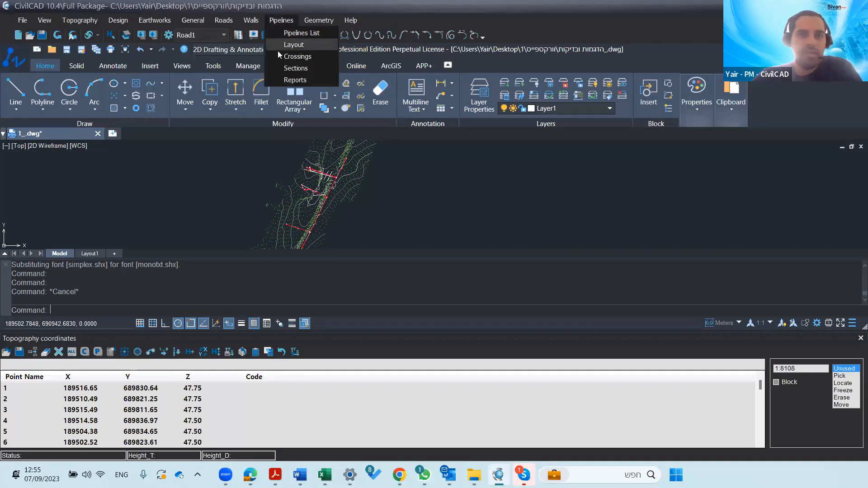
pyautogui.click(277, 64)
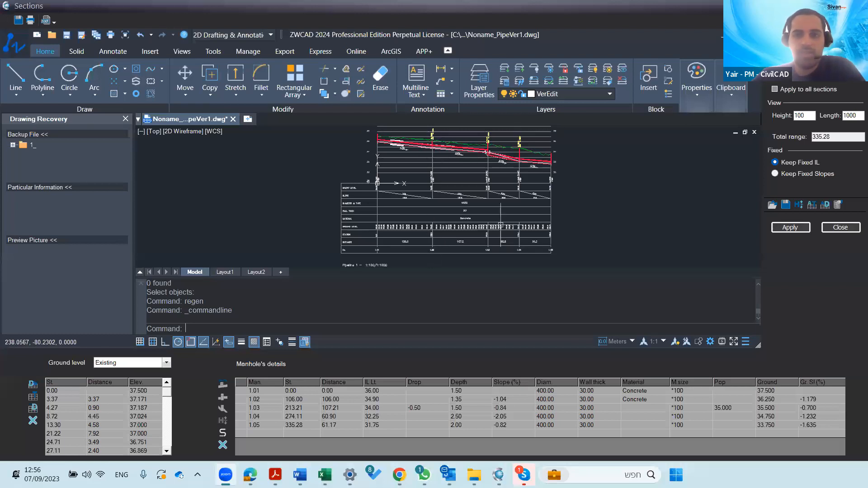
pyautogui.scroll(5, 429, 178)
pyautogui.moveTo(430, 178); pyautogui.dragTo(425, 260, button='middle')
pyautogui.scroll(4, 230, 188)
pyautogui.scroll(-6, 389, 218)
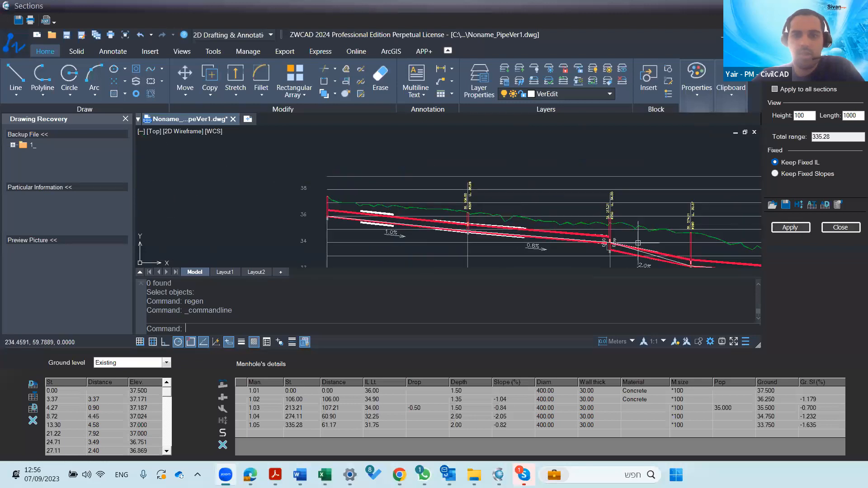
pyautogui.moveTo(564, 217); pyautogui.dragTo(369, 151, button='middle')
pyautogui.moveTo(513, 208)
pyautogui.mouseDown(button='middle')
pyautogui.moveTo(422, 244)
pyautogui.moveTo(429, 195)
pyautogui.mouseUp(button='middle')
pyautogui.scroll(4, 419, 243)
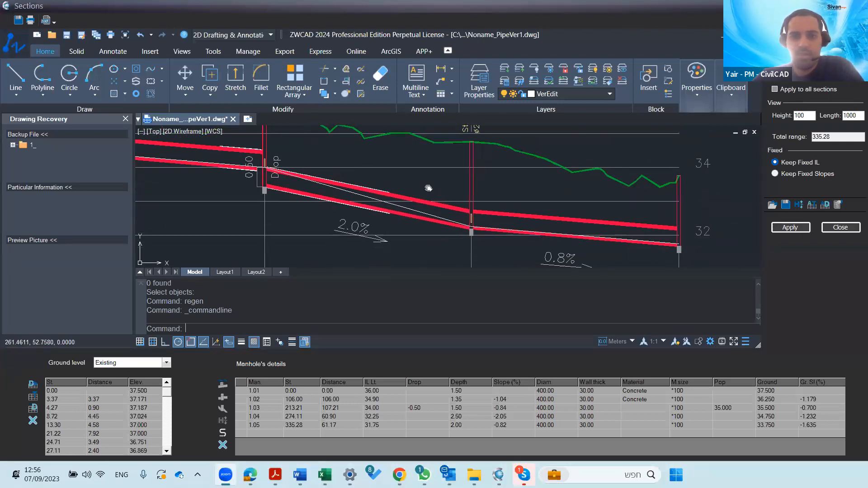
pyautogui.moveTo(547, 234); pyautogui.dragTo(557, 193, button='middle')
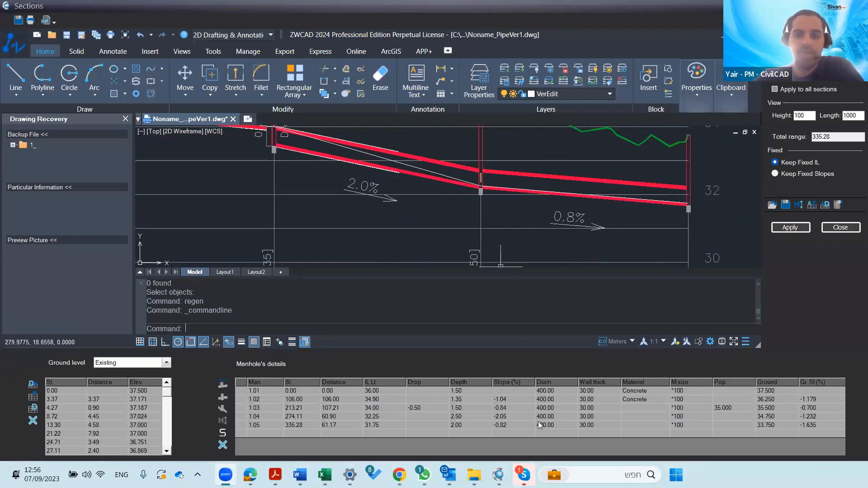
pyautogui.scroll(-4, 494, 244)
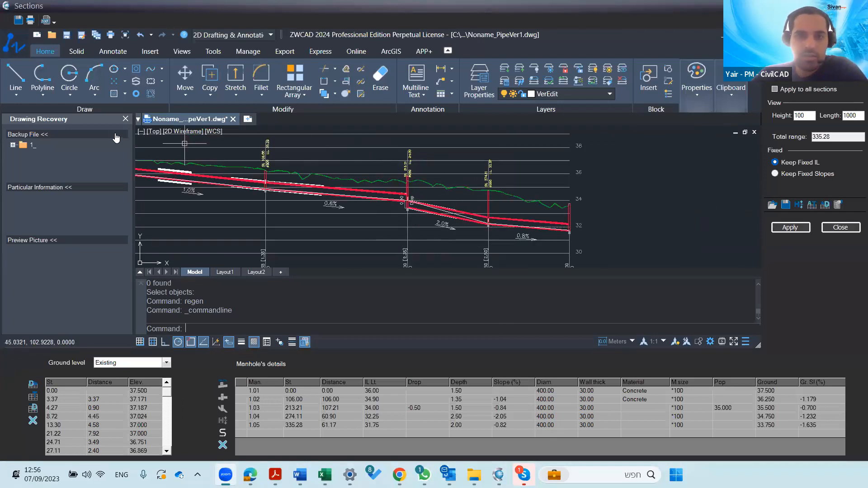
# Examine the manhole labels above the profile and the drop at manhole 1.03
pyautogui.scroll(3, 265, 199)
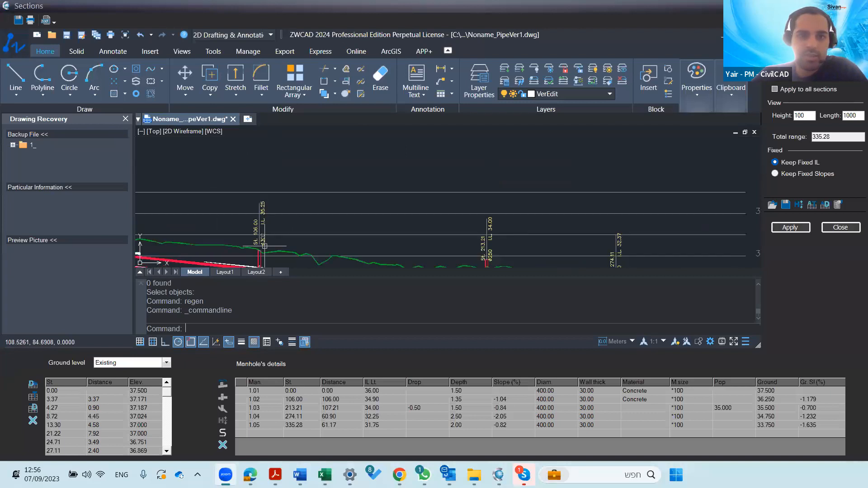
pyautogui.scroll(3, 251, 205)
pyautogui.scroll(-5, 250, 203)
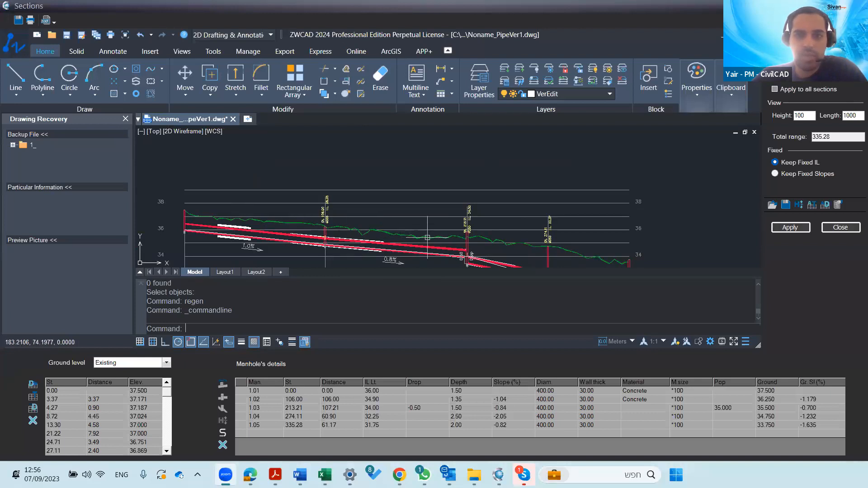
pyautogui.scroll(3, 561, 237)
pyautogui.scroll(-5, 538, 235)
pyautogui.scroll(4, 449, 211)
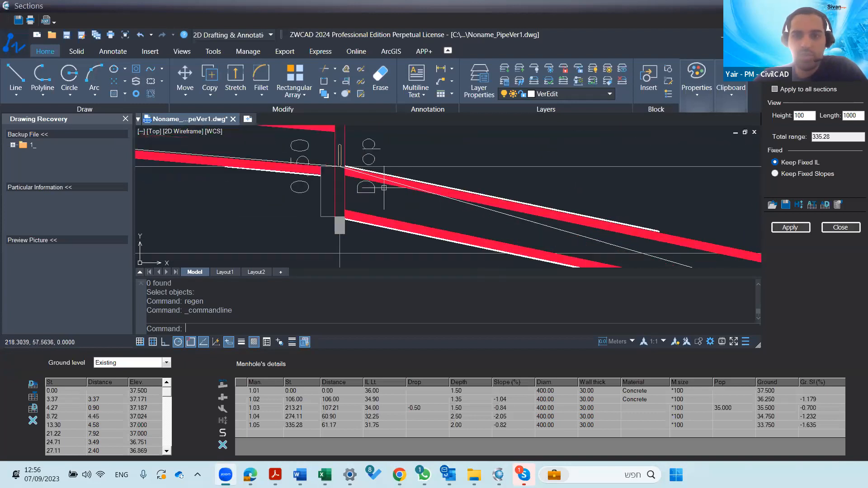
pyautogui.scroll(-2, 335, 214)
pyautogui.moveTo(287, 209); pyautogui.dragTo(475, 230, button='middle')
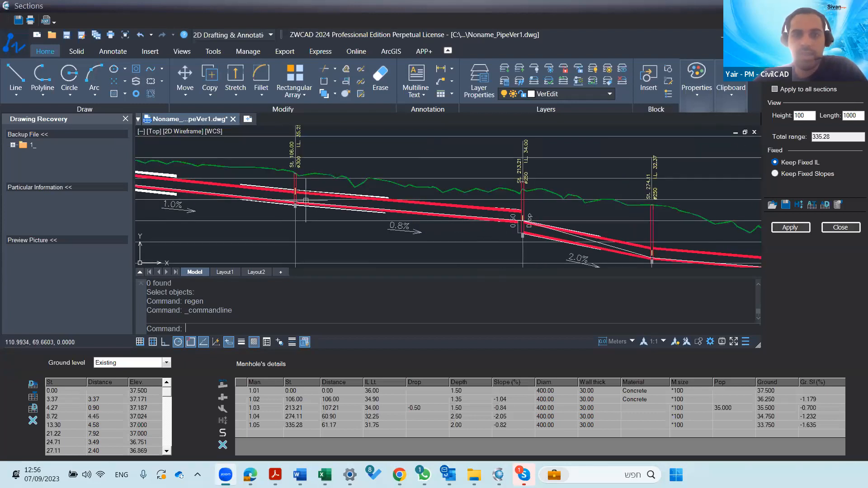
pyautogui.scroll(-5, 321, 186)
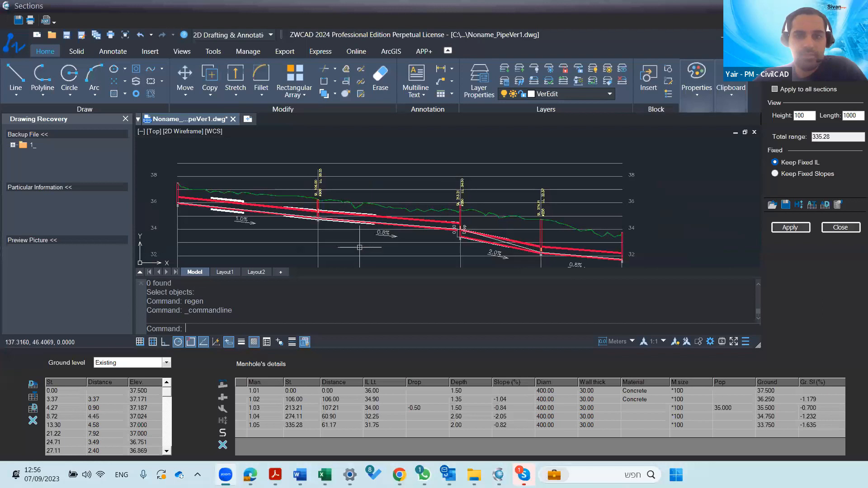
# Examine the data table beneath the profile, including ground levels, distances and manhole names, and the section title with its scale
pyautogui.moveTo(336, 242); pyautogui.dragTo(401, 177, button='middle')
pyautogui.scroll(1, 360, 224)
pyautogui.scroll(-2, 341, 221)
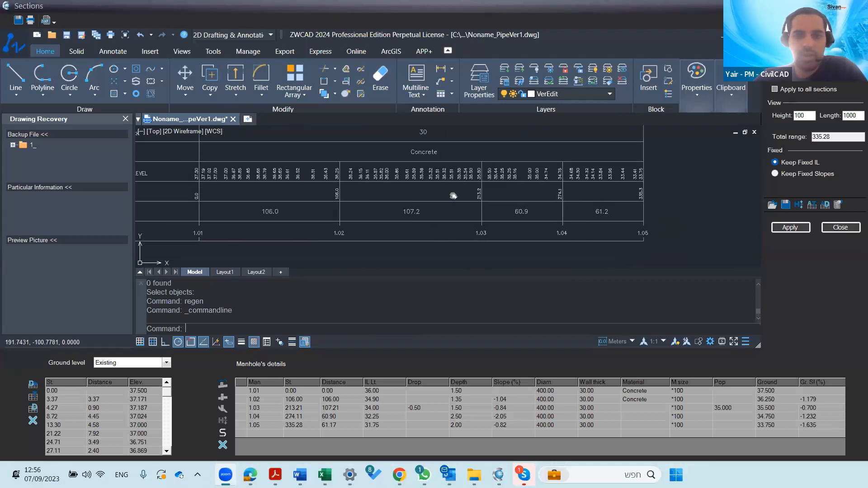
pyautogui.scroll(-2, 395, 159)
pyautogui.moveTo(367, 162); pyautogui.dragTo(350, 225, button='middle')
pyautogui.scroll(2, 353, 214)
pyautogui.scroll(-1, 332, 227)
pyautogui.moveTo(297, 255); pyautogui.dragTo(336, 167, button='middle')
pyautogui.scroll(3, 320, 189)
pyautogui.scroll(-5, 395, 211)
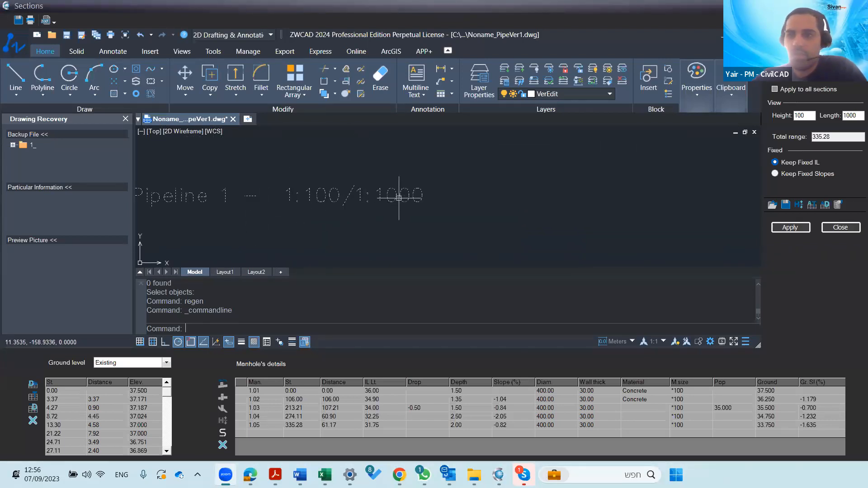
pyautogui.scroll(4, 468, 209)
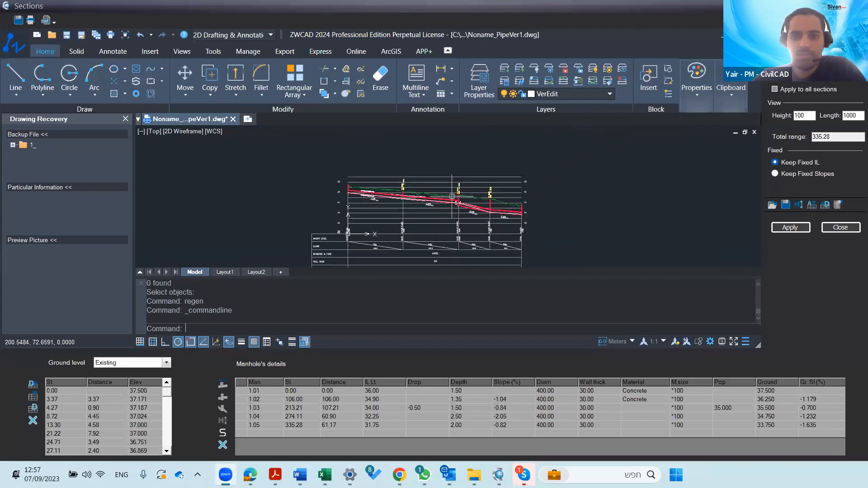
# Check the pipe slopes on either side of manholes 1.03 and 1.04 in the profile and close the Sections view
pyautogui.scroll(-1, 495, 205)
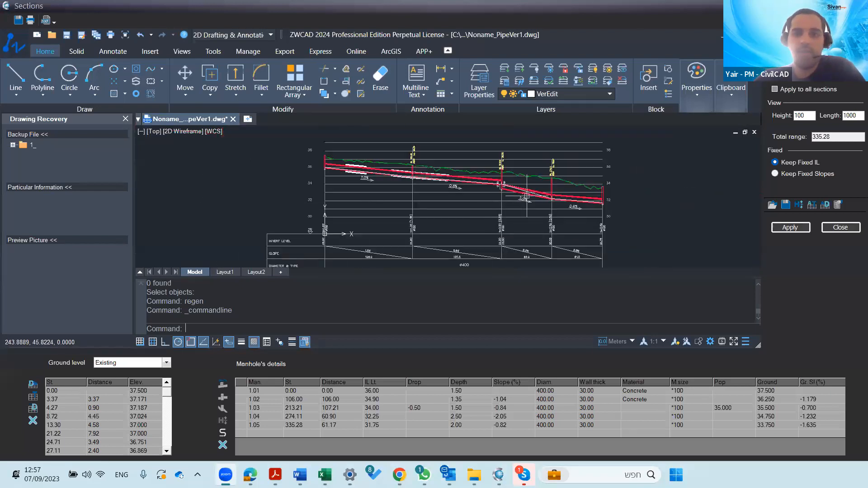
pyautogui.scroll(3, 527, 195)
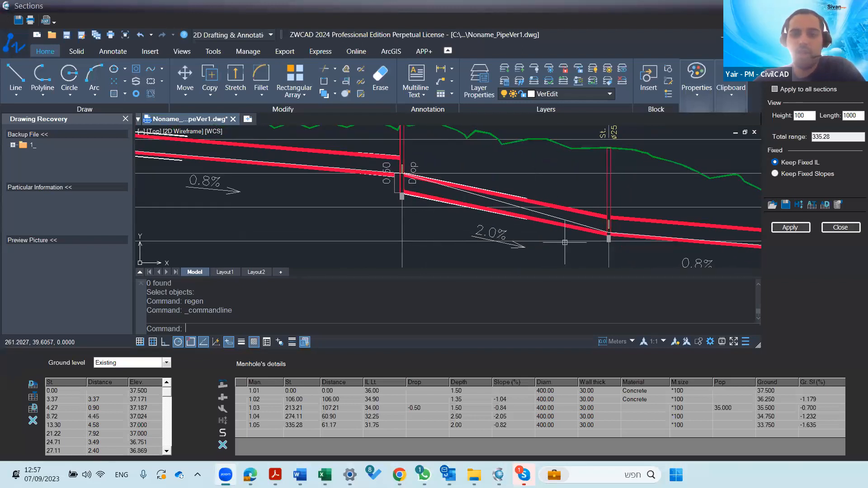
pyautogui.scroll(-4, 443, 207)
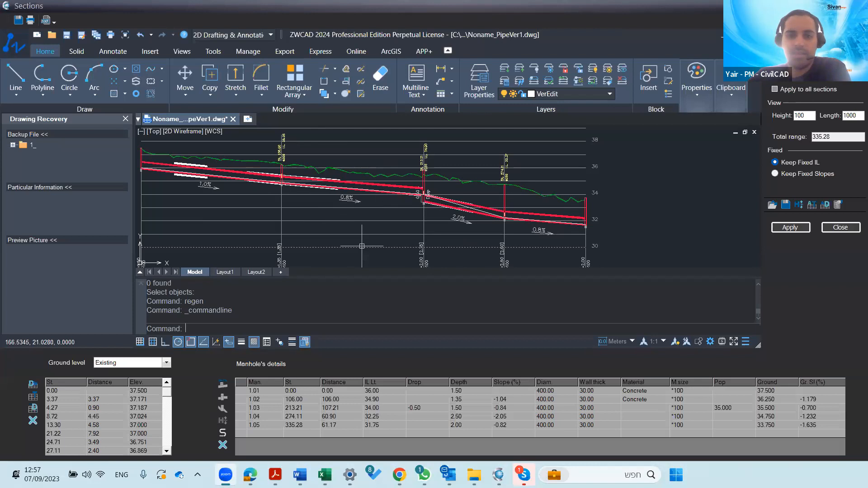
pyautogui.moveTo(360, 244); pyautogui.dragTo(444, 234, button='middle')
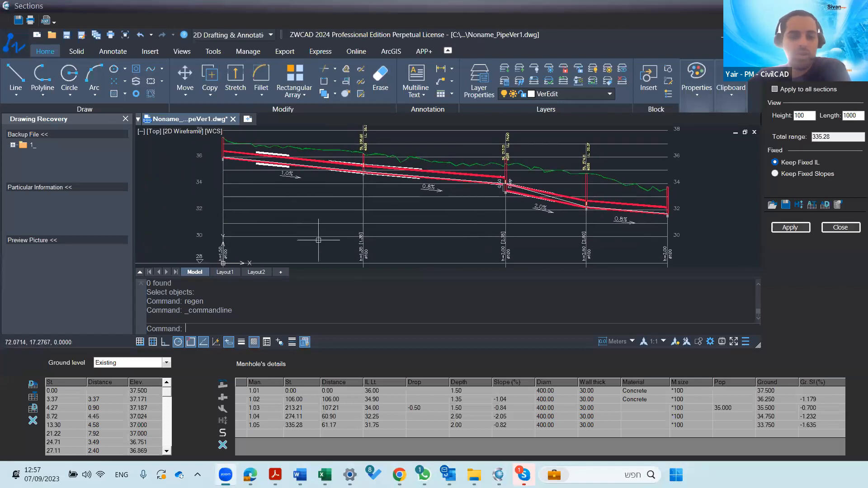
pyautogui.click(840, 227)
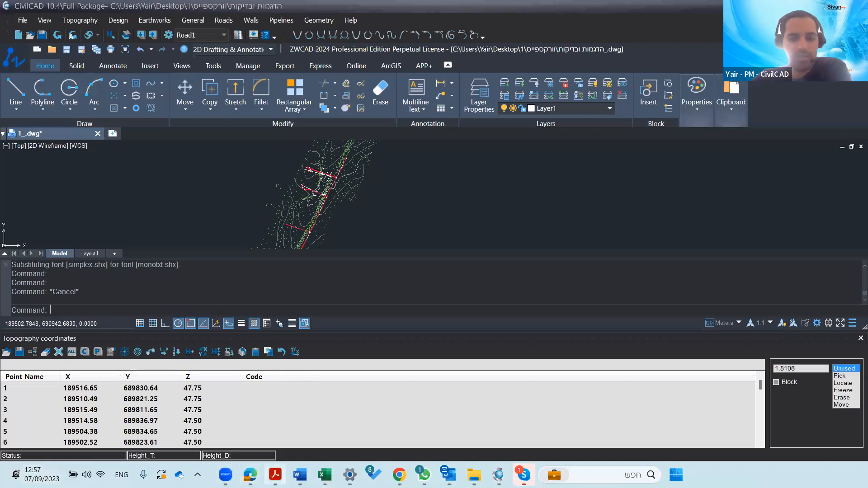
# Open the Frames Maker for the pipeline plan drawing
pyautogui.moveTo(275, 474)
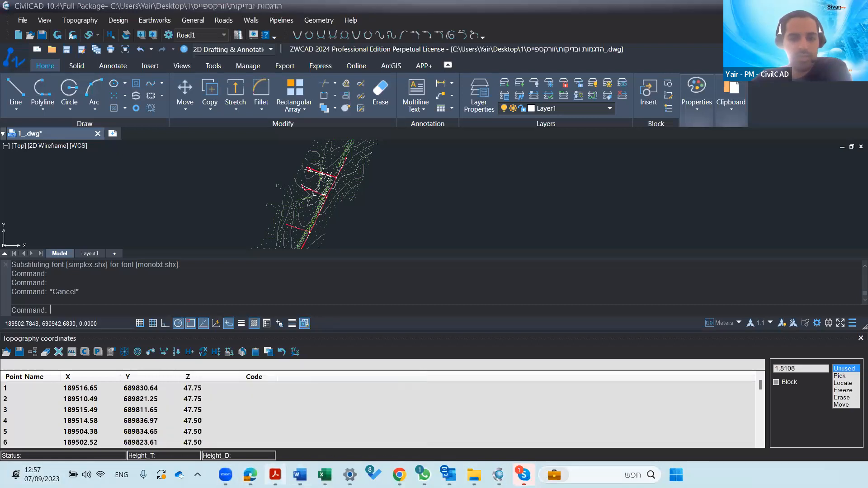
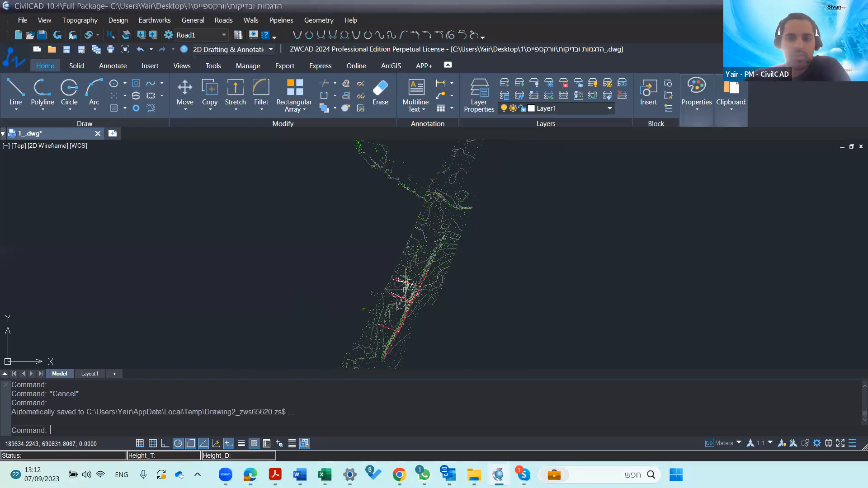
pyautogui.scroll(2, 417, 271)
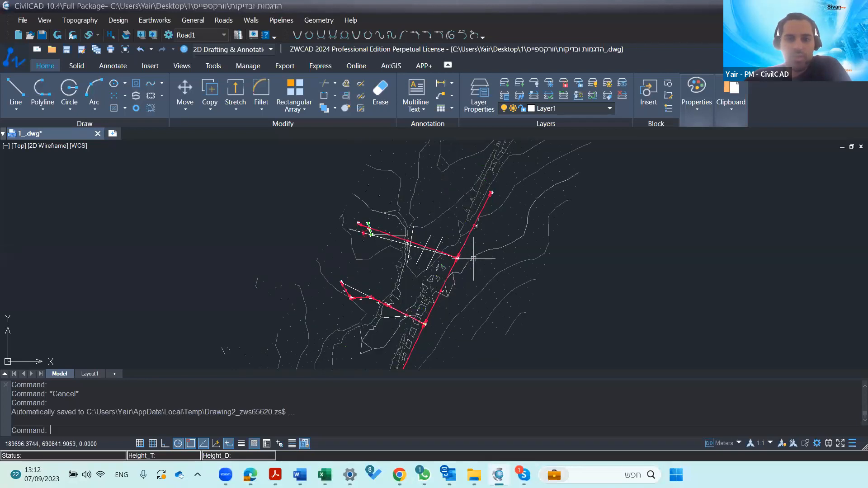
pyautogui.scroll(2, 474, 252)
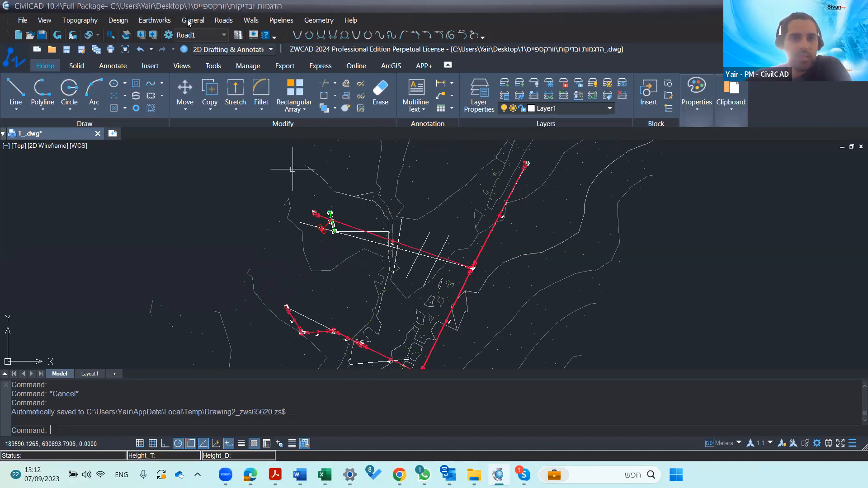
pyautogui.click(201, 21)
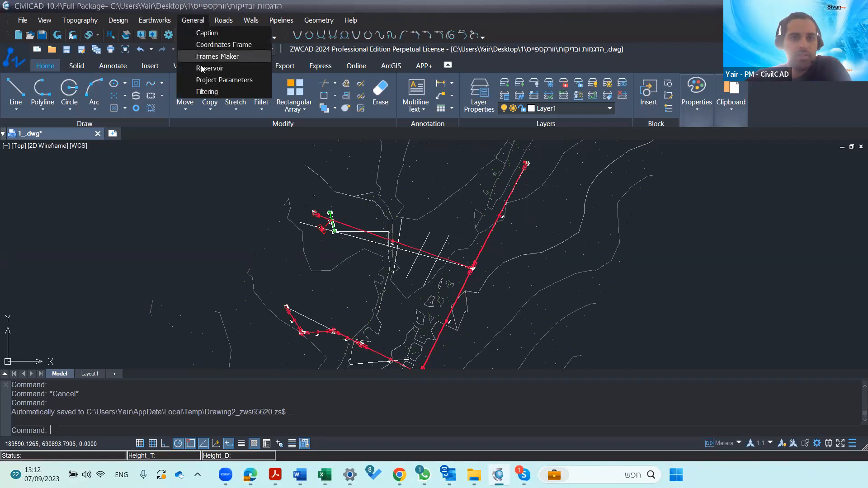
pyautogui.click(218, 56)
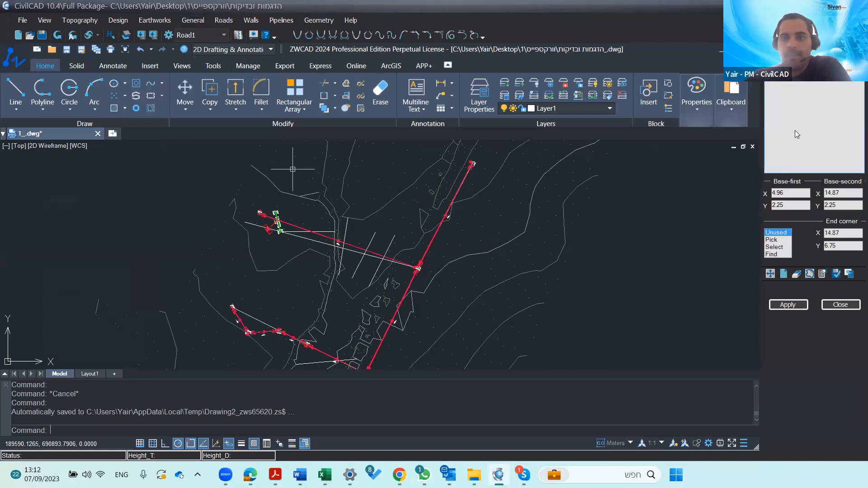
# Set the Frames Maker options to divide the layouts by paper size A3 (42x30cm)
pyautogui.scroll(-2, 503, 257)
pyautogui.moveTo(473, 292)
pyautogui.mouseDown(button='middle')
pyautogui.moveTo(421, 276)
pyautogui.moveTo(407, 283)
pyautogui.mouseUp(button='middle')
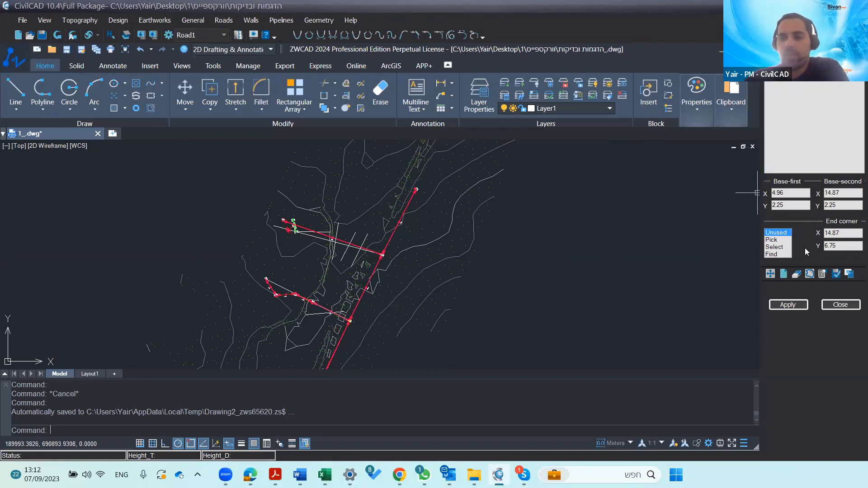
pyautogui.click(822, 276)
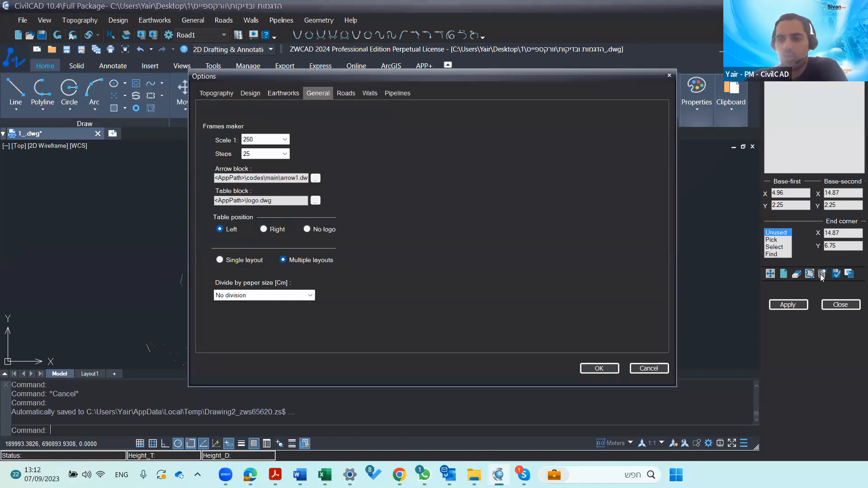
pyautogui.click(253, 296)
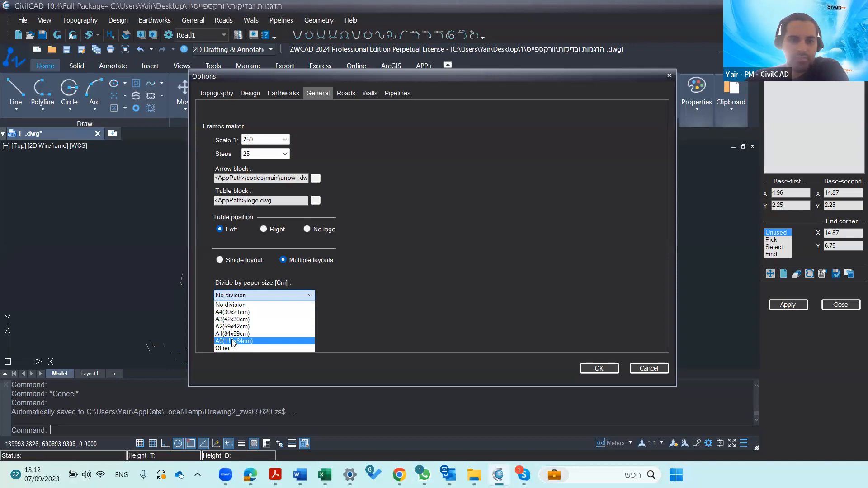
pyautogui.click(239, 320)
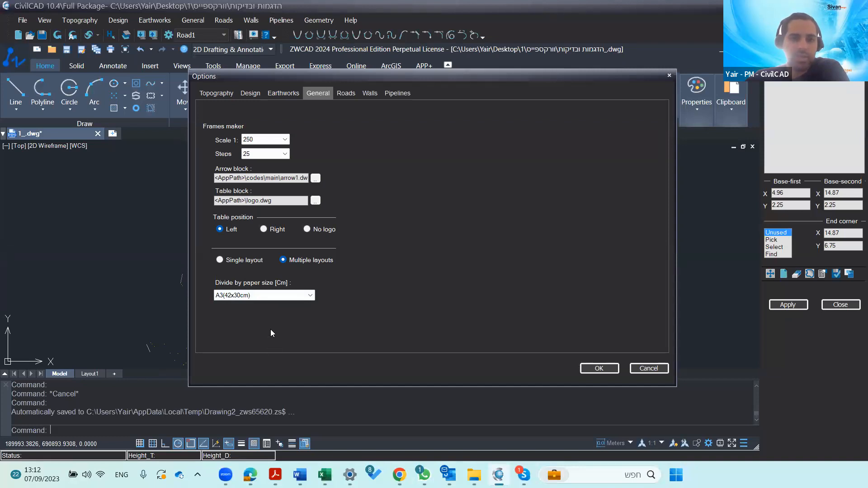
pyautogui.click(597, 368)
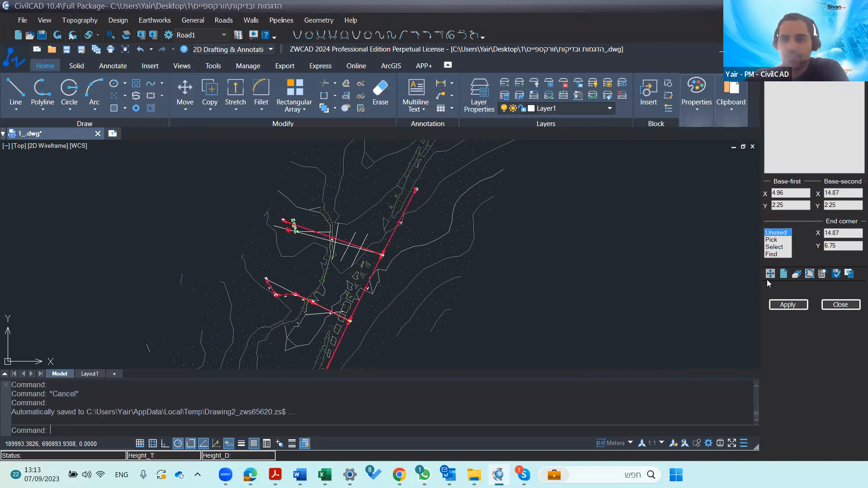
# Locate a frame on the drawing over the northern end of the main pipeline, reaching down past the upper branch's junction
pyautogui.click(853, 274)
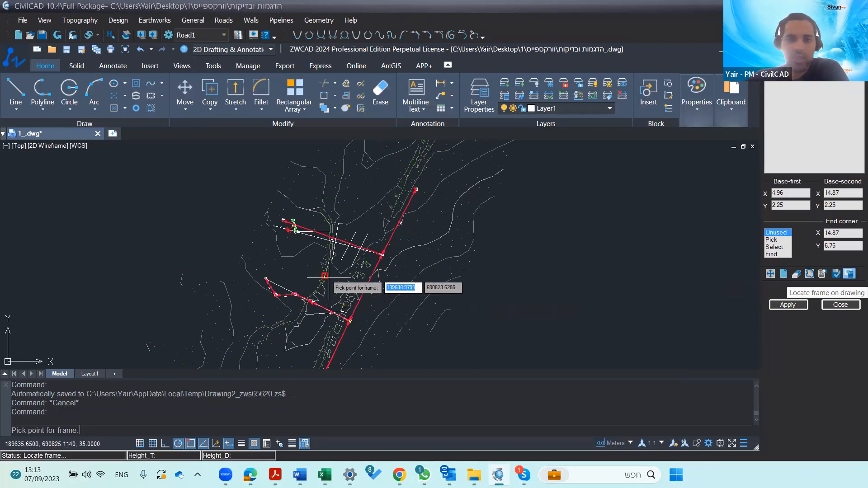
pyautogui.click(351, 266)
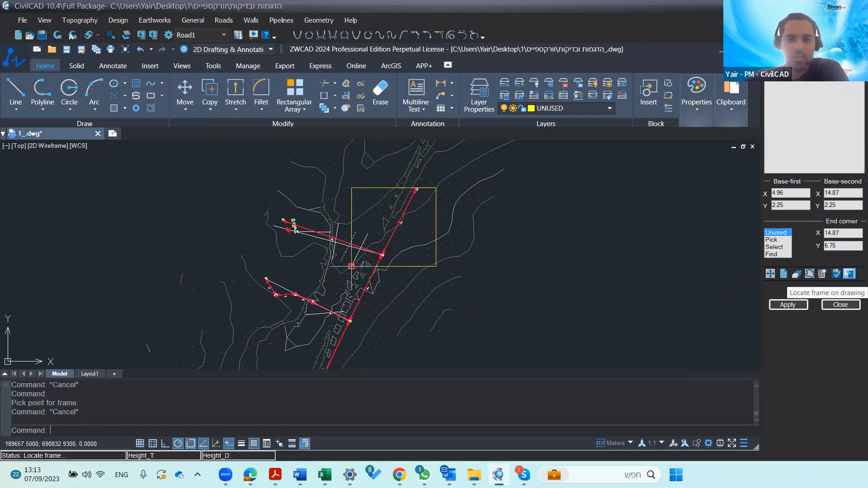
pyautogui.scroll(-2, 261, 305)
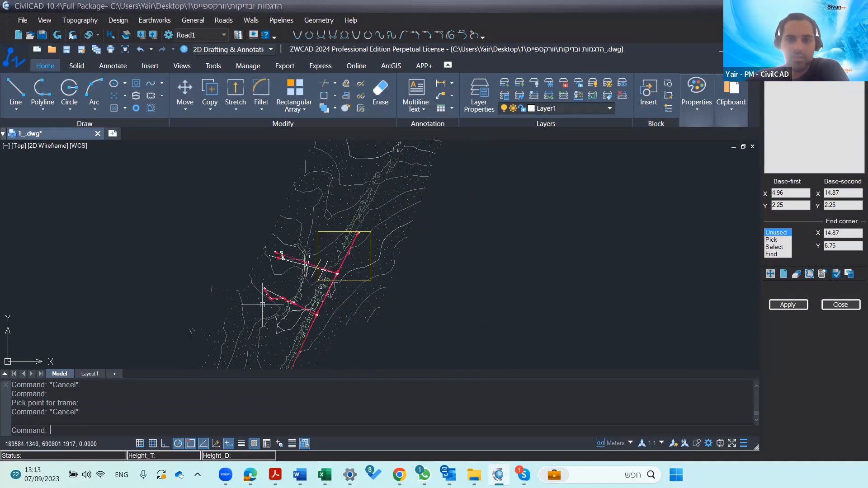
pyautogui.moveTo(287, 302); pyautogui.dragTo(318, 268, button='middle')
pyautogui.scroll(2, 370, 242)
pyautogui.scroll(-1, 345, 199)
pyautogui.moveTo(344, 206); pyautogui.dragTo(336, 247, button='middle')
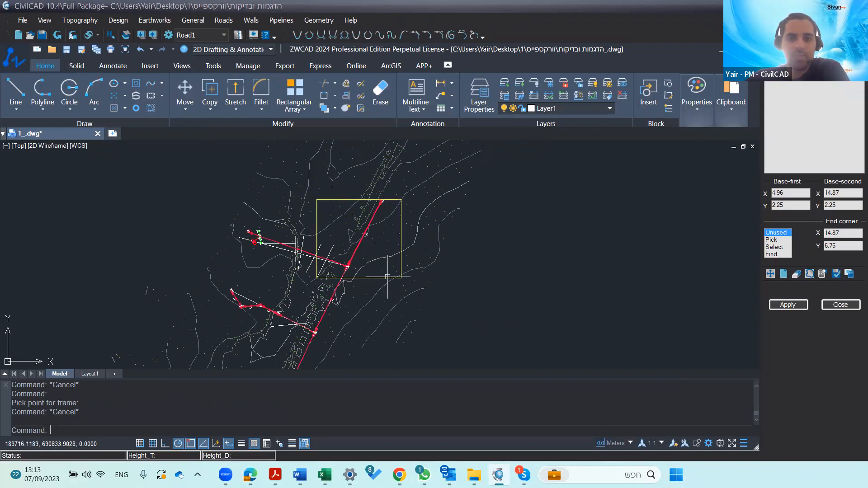
# Locate two more frames, one over the middle branch southwest of the first frame and one below it along the main pipeline
pyautogui.scroll(-1, 281, 289)
pyautogui.moveTo(282, 290); pyautogui.dragTo(352, 221, button='middle')
pyautogui.click(848, 274)
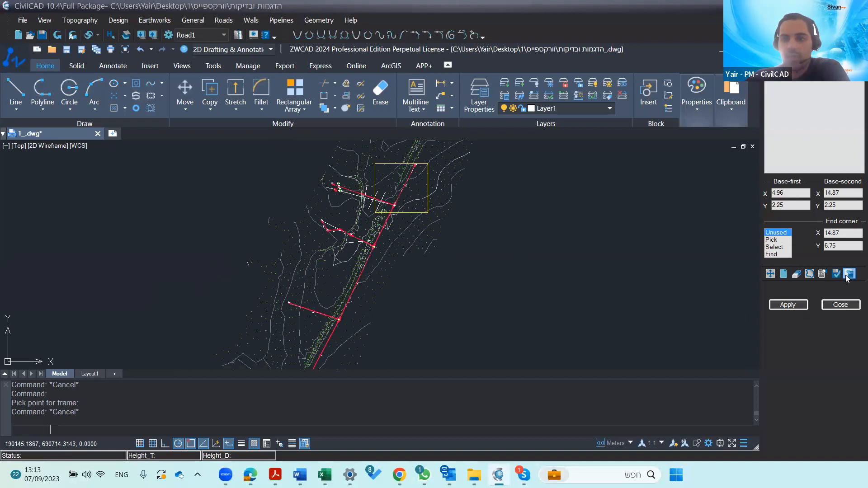
pyautogui.click(323, 258)
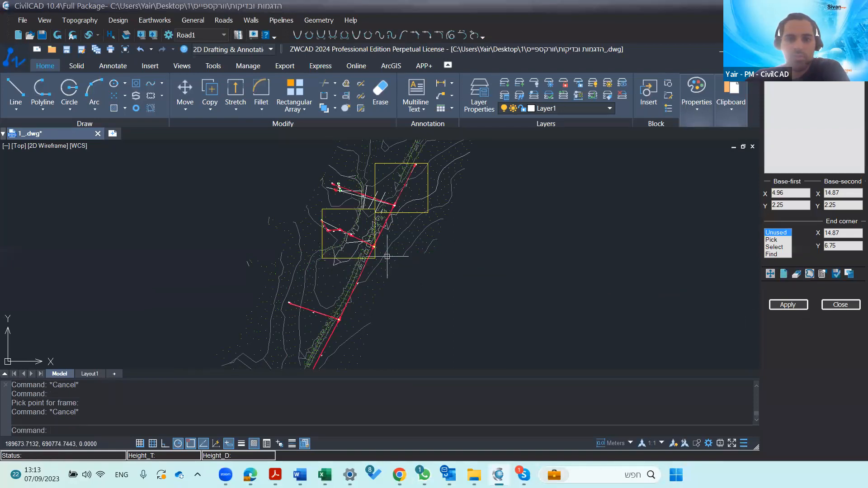
pyautogui.click(849, 274)
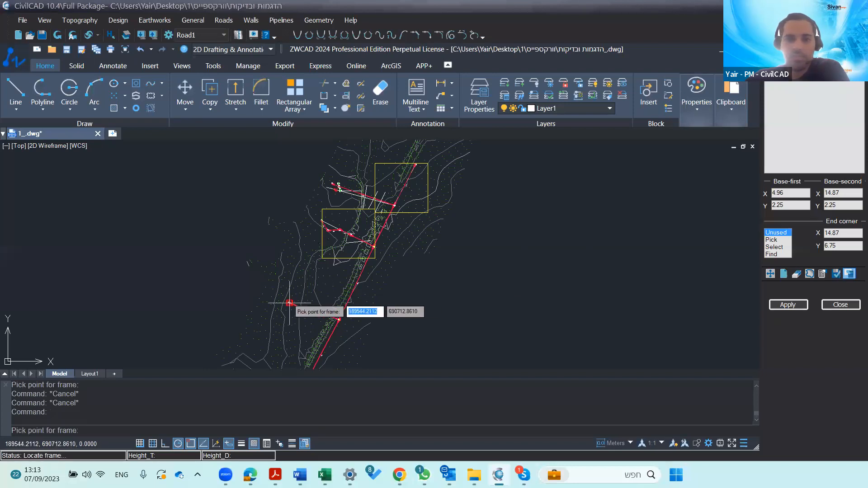
pyautogui.click(314, 313)
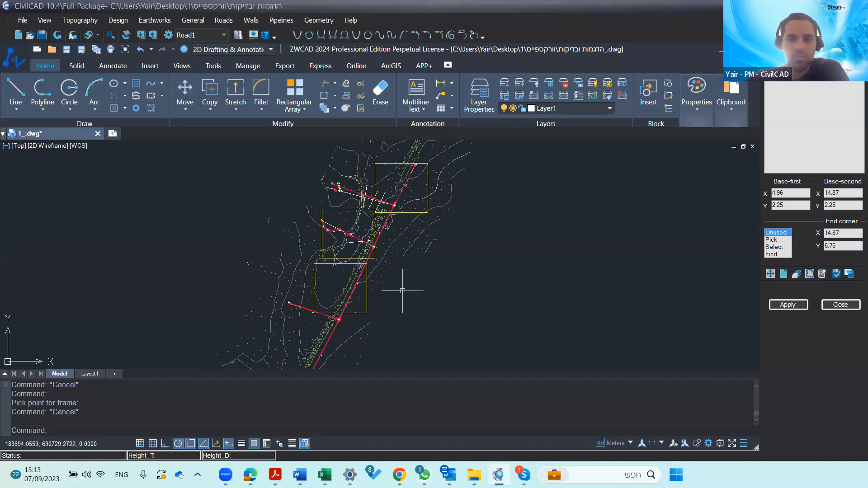
# Move the southernmost frame up and to the northeast so it overlaps the lower corner of the middle frame
pyautogui.scroll(2, 387, 257)
pyautogui.scroll(-2, 377, 275)
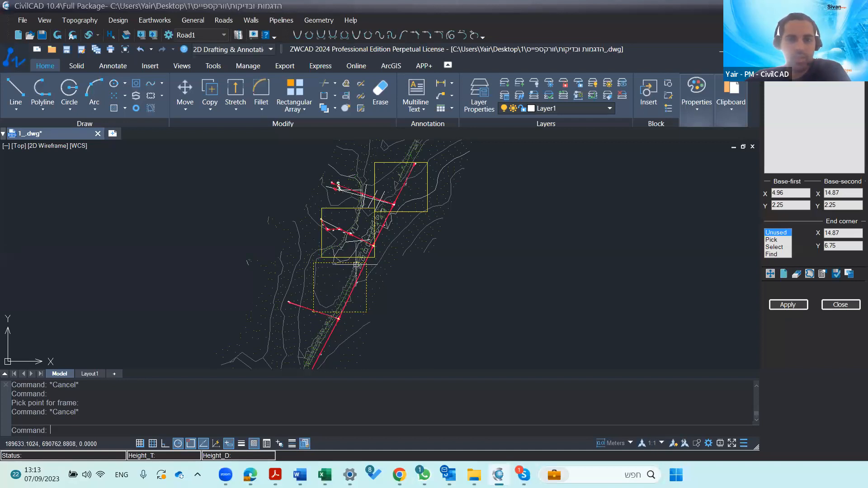
pyautogui.write('mov')
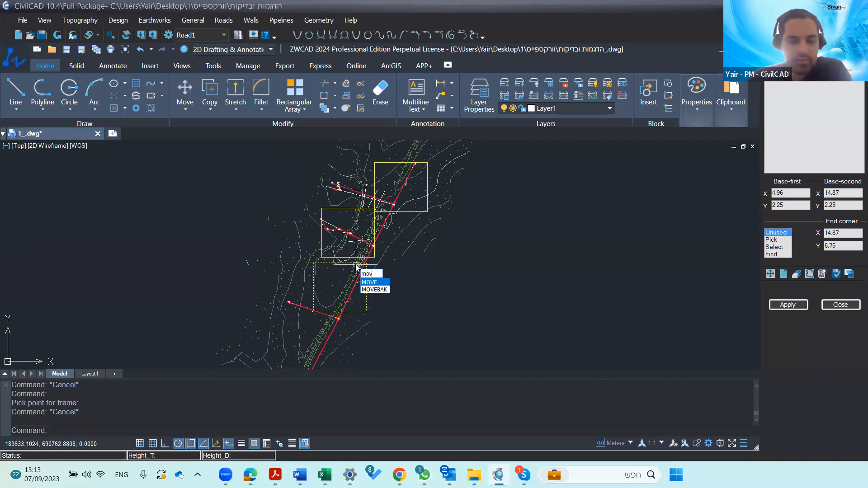
pyautogui.press('Return')
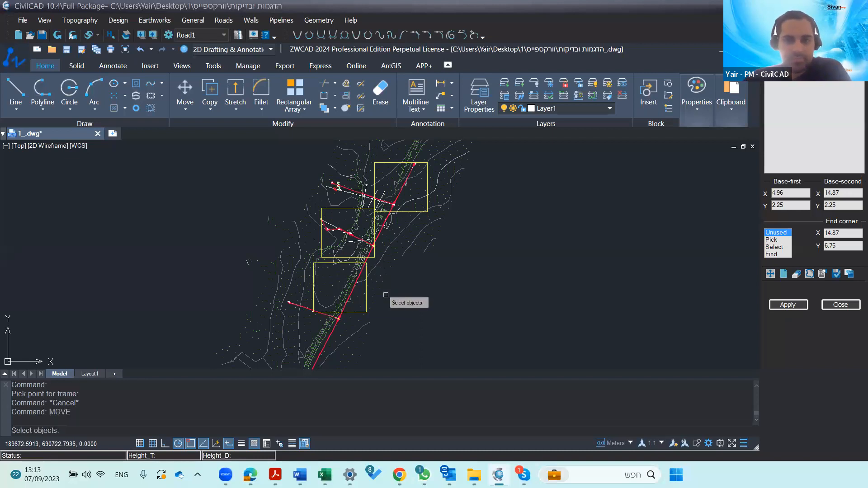
pyautogui.click(361, 312)
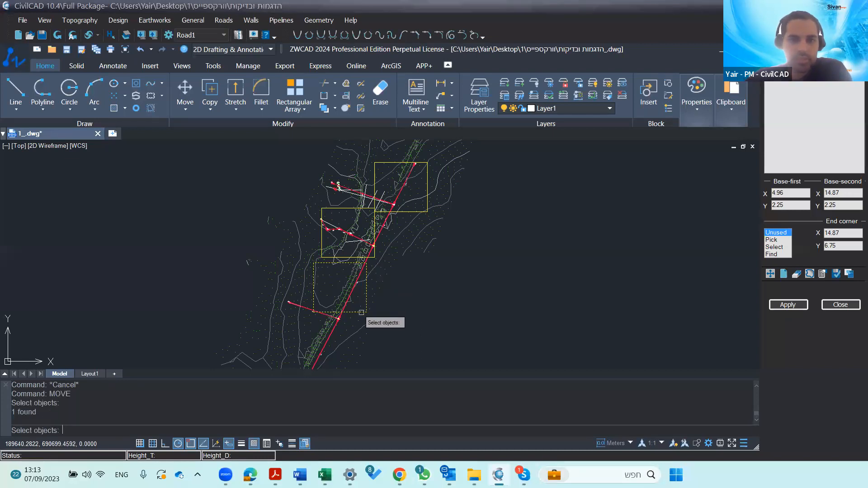
pyautogui.press('Return')
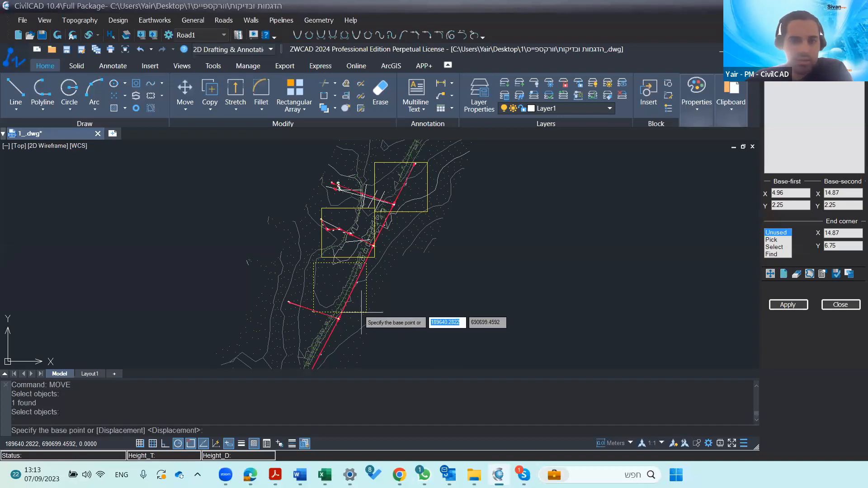
pyautogui.scroll(5, 360, 274)
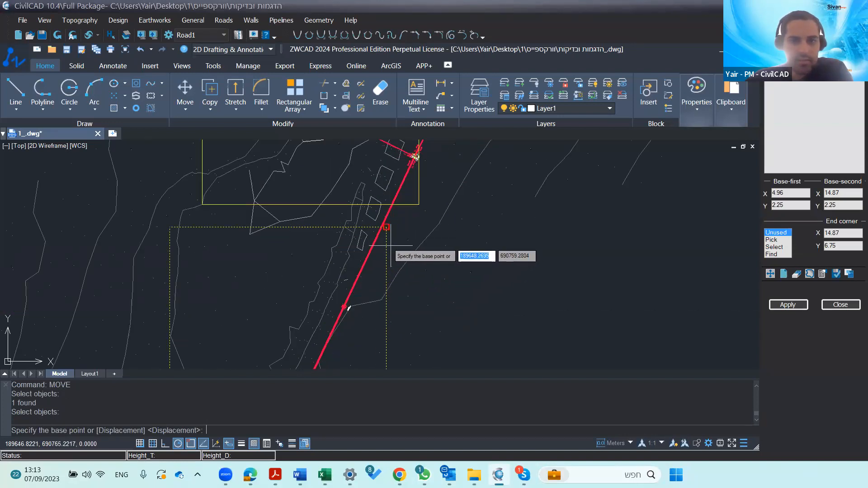
pyautogui.click(386, 227)
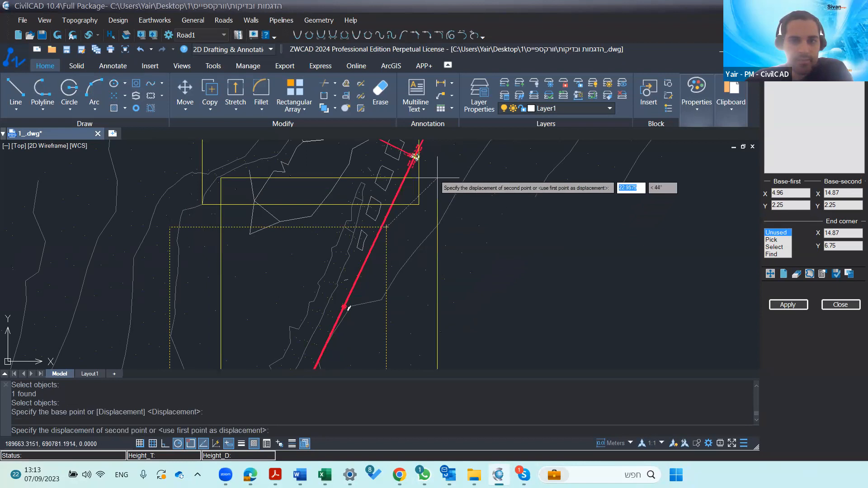
pyautogui.scroll(-4, 304, 324)
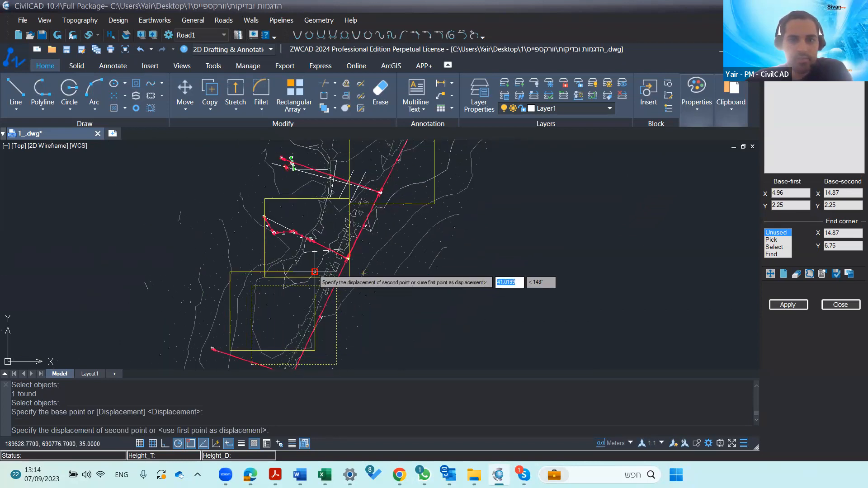
pyautogui.click(370, 256)
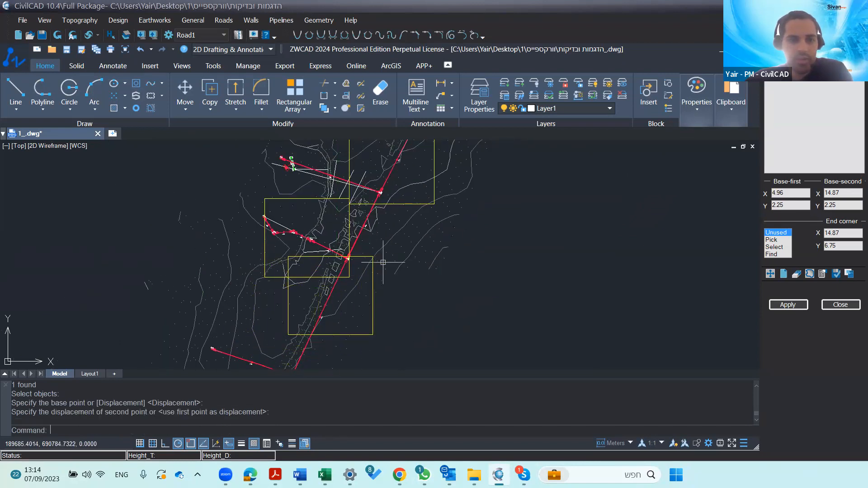
pyautogui.press('Escape')
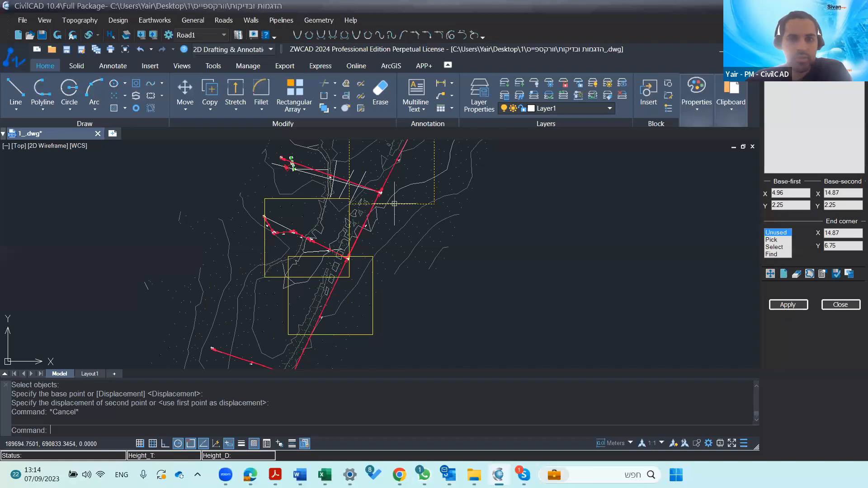
# Move the northernmost frame slightly to the southwest so it overlaps the upper corner of the middle frame
pyautogui.click(395, 204)
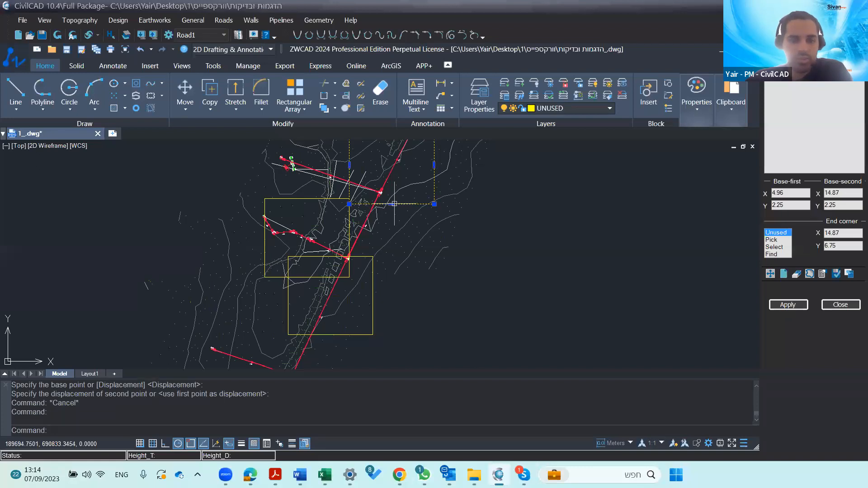
pyautogui.write('move')
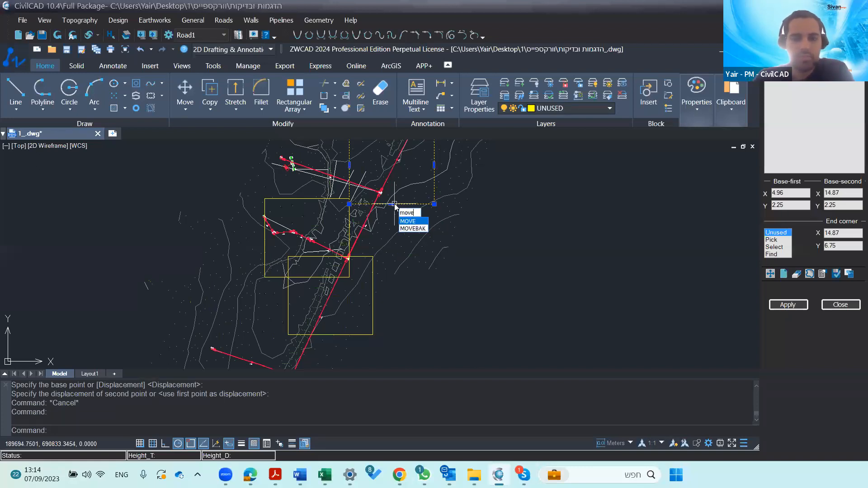
pyautogui.press('Return')
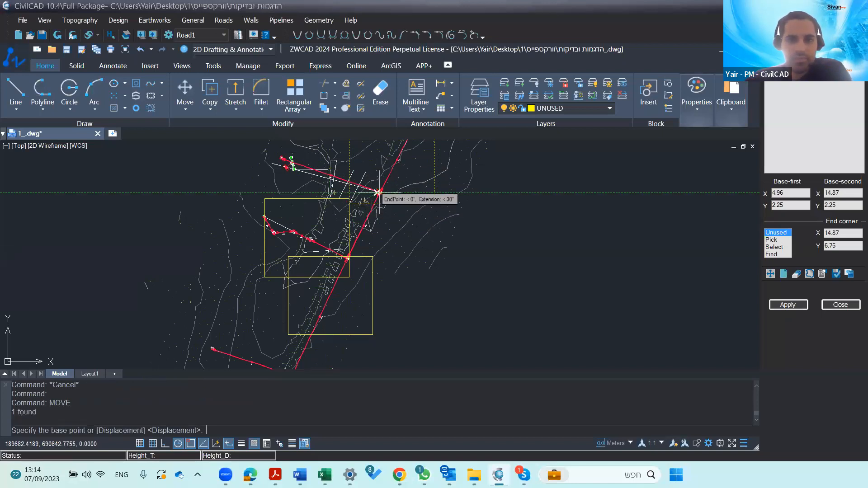
pyautogui.scroll(2, 432, 202)
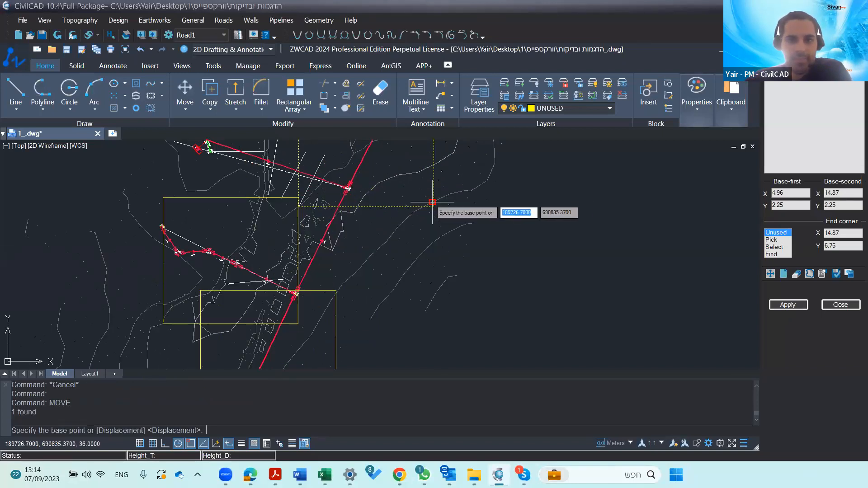
pyautogui.click(432, 202)
pyautogui.click(420, 222)
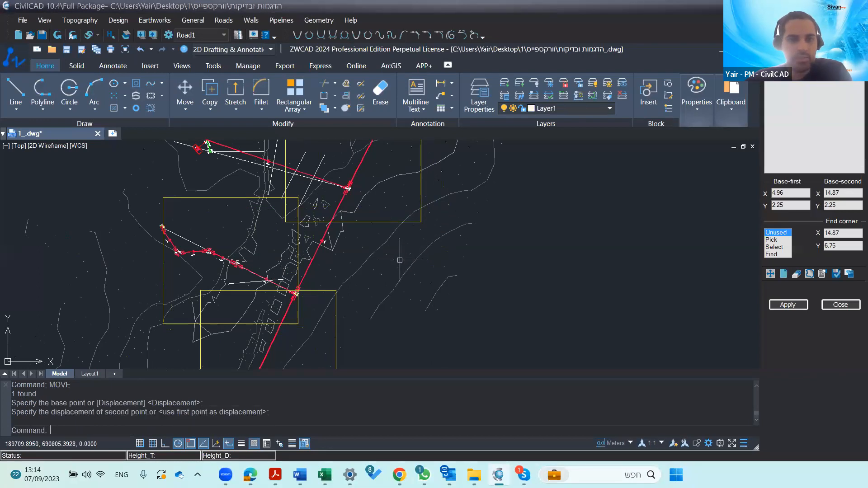
pyautogui.press('Escape')
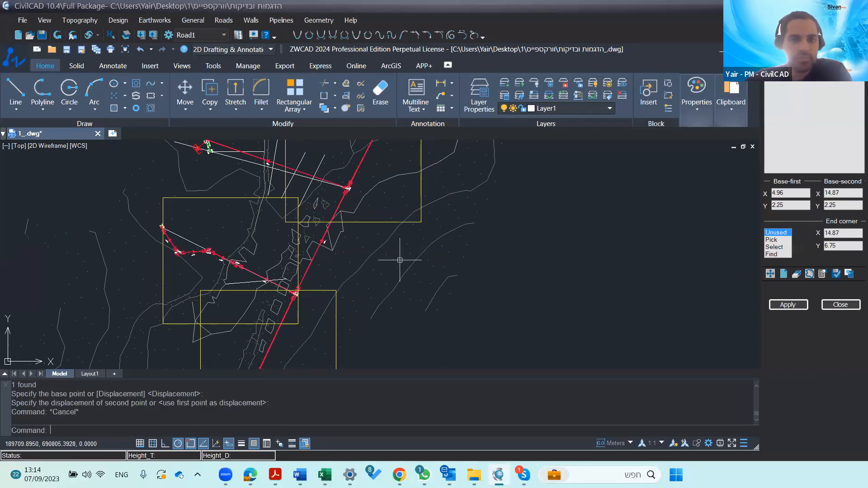
# Define the first plan frame's extents by selecting the northernmost yellow rectangle on the main pipeline
pyautogui.scroll(-4, 343, 264)
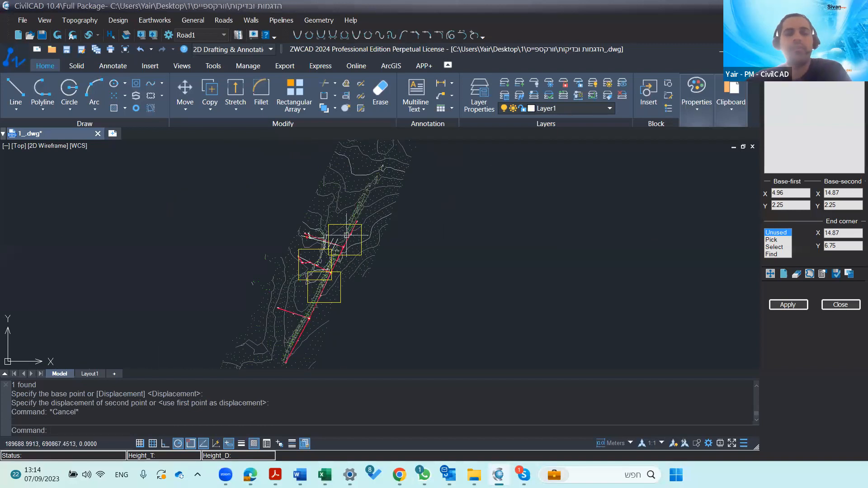
pyautogui.scroll(4, 345, 238)
pyautogui.scroll(-4, 311, 332)
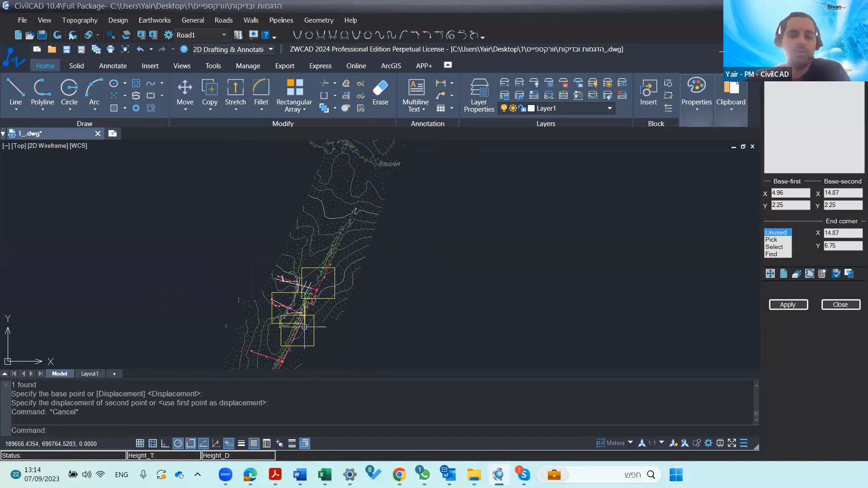
pyautogui.scroll(2, 304, 292)
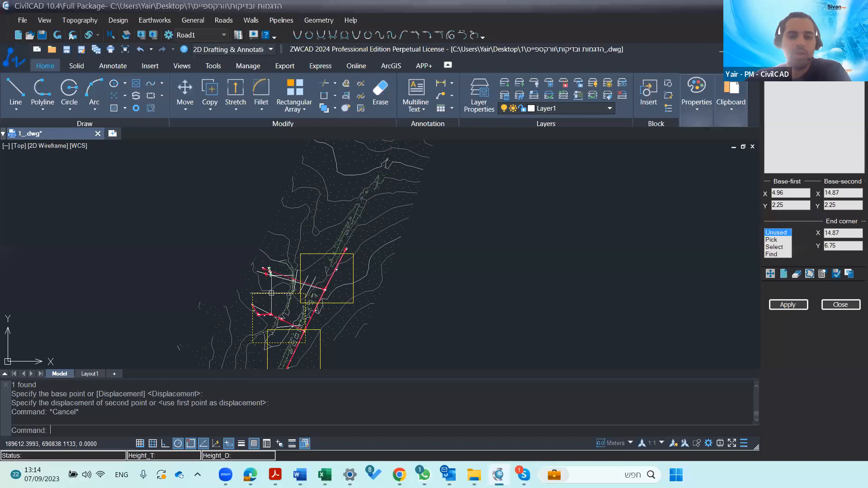
pyautogui.scroll(-2, 281, 285)
pyautogui.scroll(2, 270, 279)
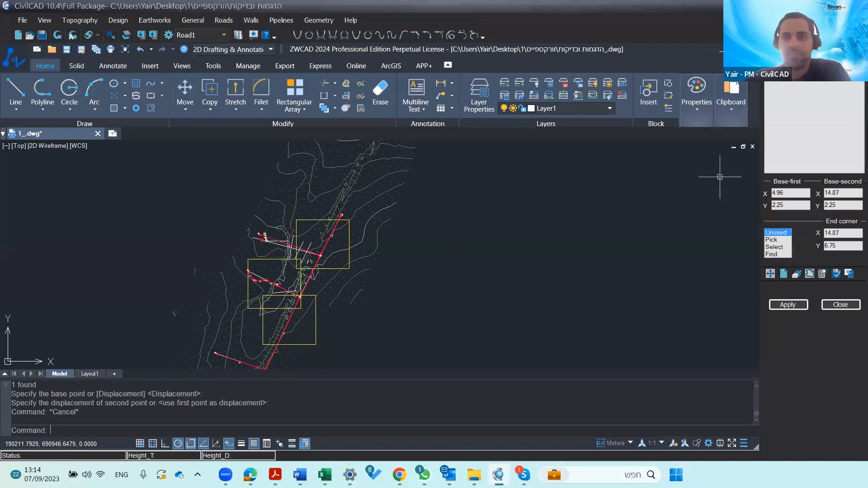
pyautogui.click(783, 274)
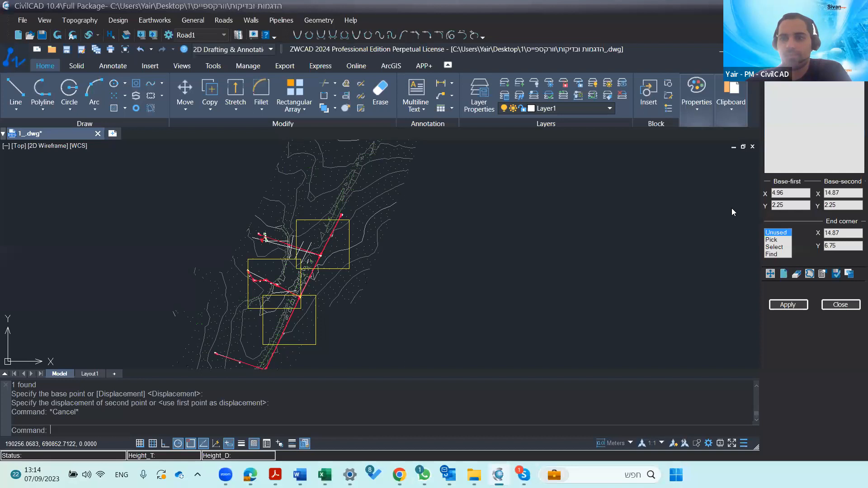
pyautogui.click(773, 247)
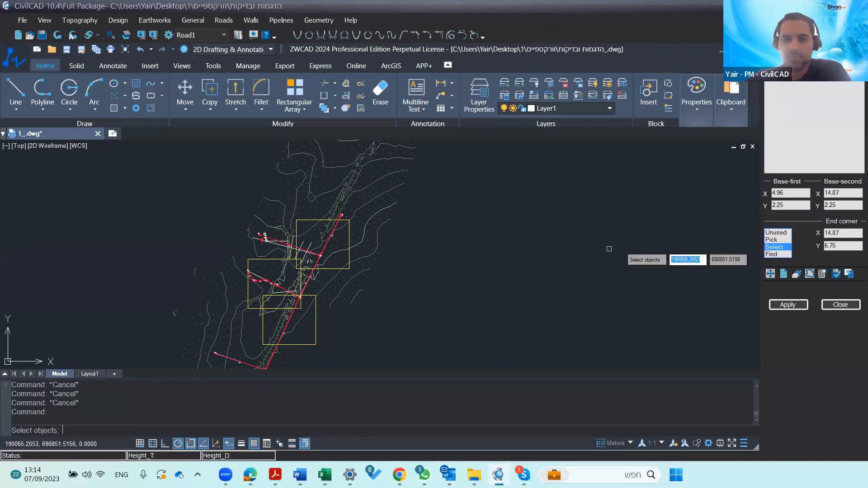
pyautogui.click(349, 242)
pyautogui.press('Return')
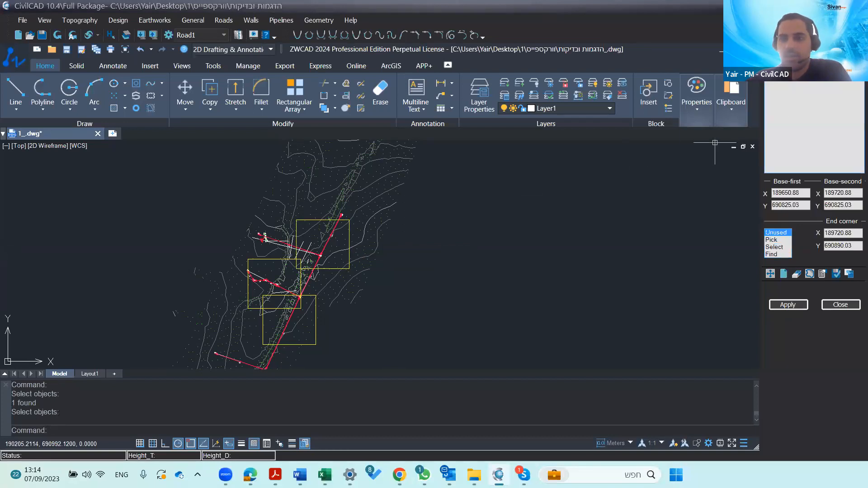
# Define the second frame's extents by selecting the middle yellow rectangle around the middle branch
pyautogui.click(774, 65)
pyautogui.click(768, 247)
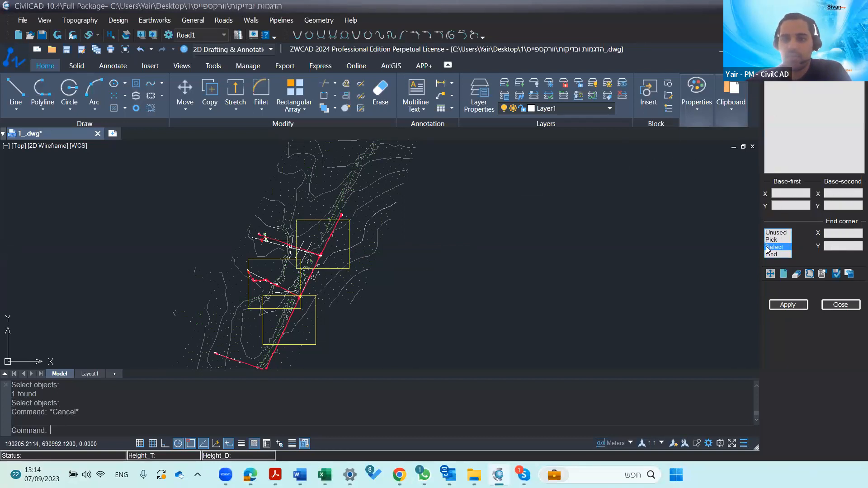
pyautogui.click(271, 260)
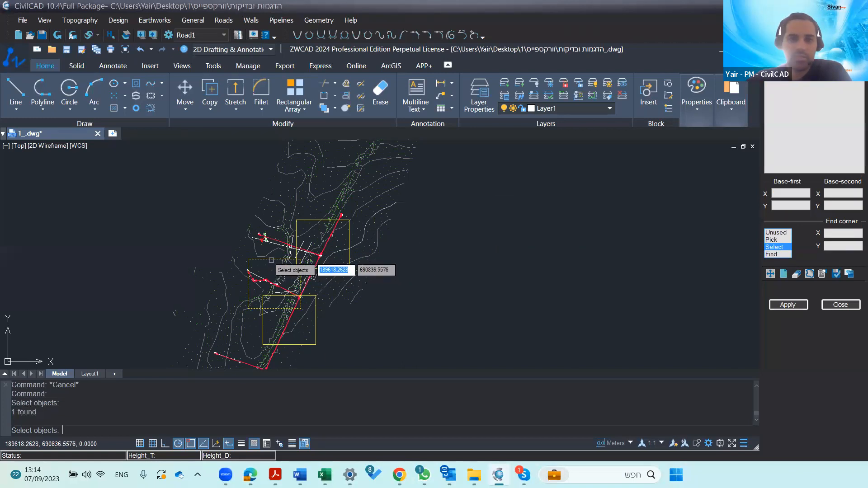
pyautogui.press('Return')
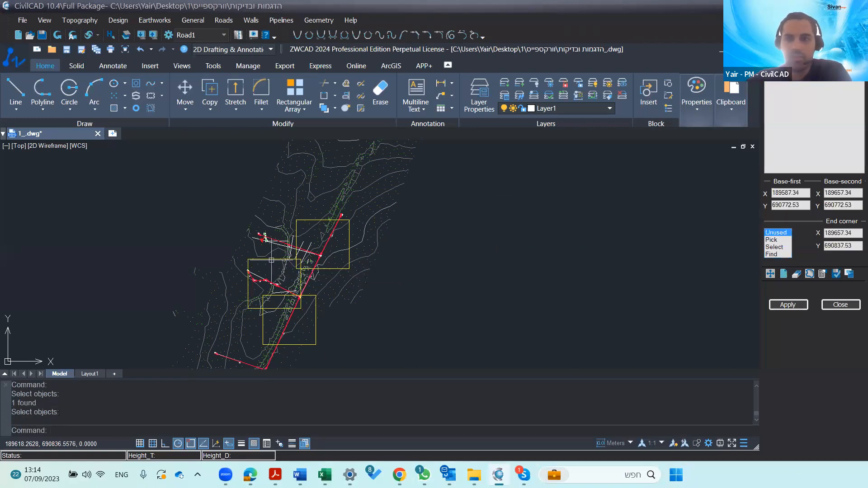
# Define the third frame's extents from the southernmost yellow rectangle and generate the layouts for all three frames
pyautogui.click(784, 63)
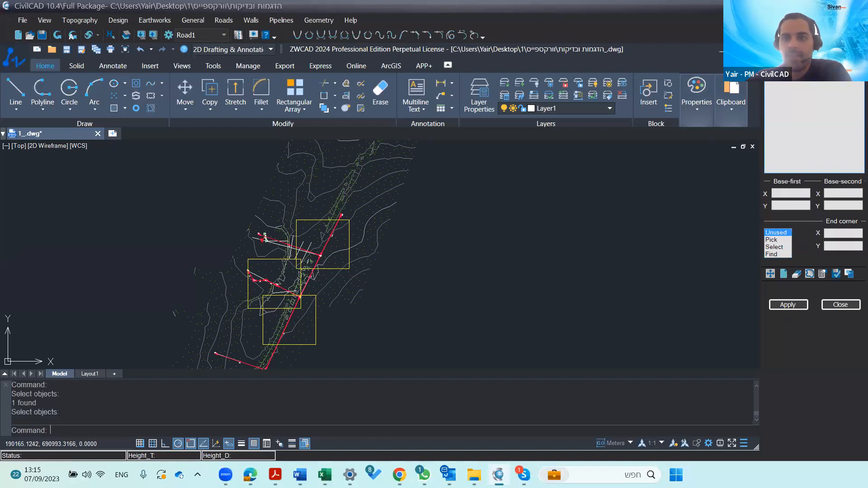
pyautogui.click(773, 247)
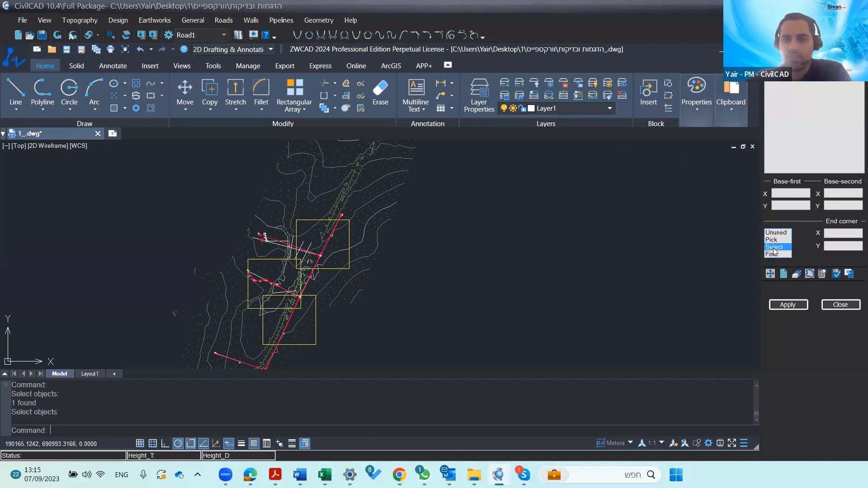
pyautogui.click(297, 345)
pyautogui.press('Return')
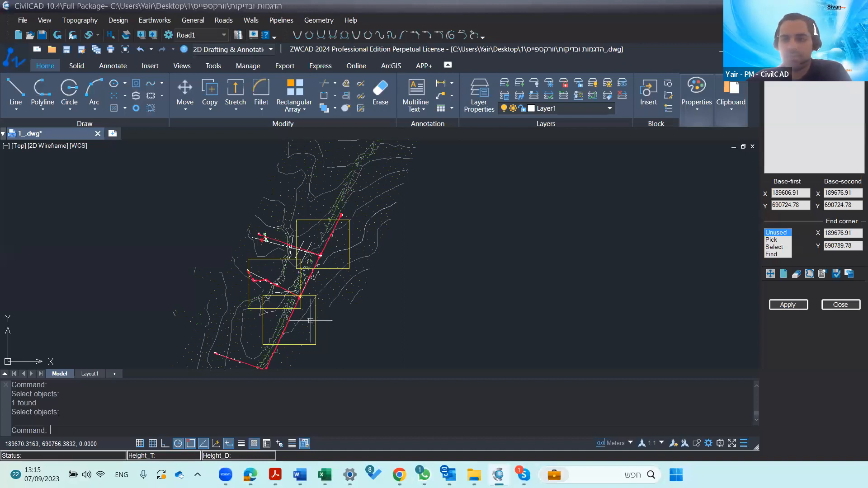
pyautogui.click(787, 305)
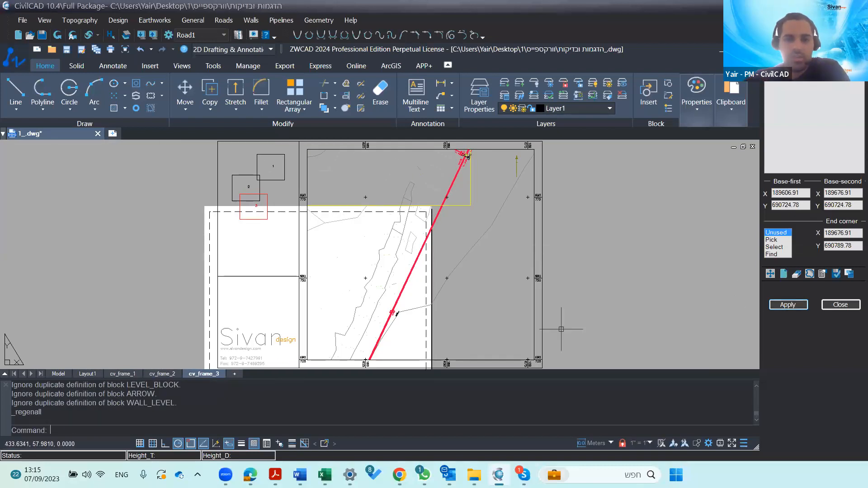
# Set the plot paper of layout cv_frame_3 to ISO A3 (420.00 x 297.00 MM) and apply it to the layout
pyautogui.scroll(-2, 259, 260)
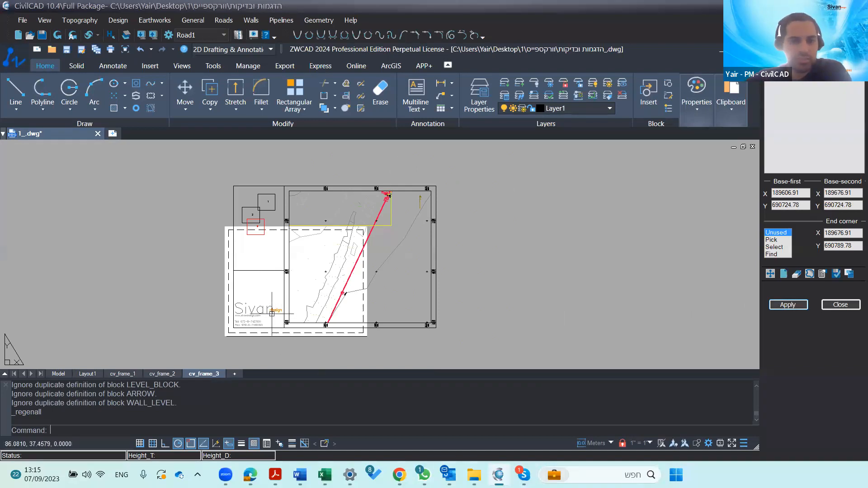
pyautogui.scroll(2, 270, 323)
pyautogui.write('plo')
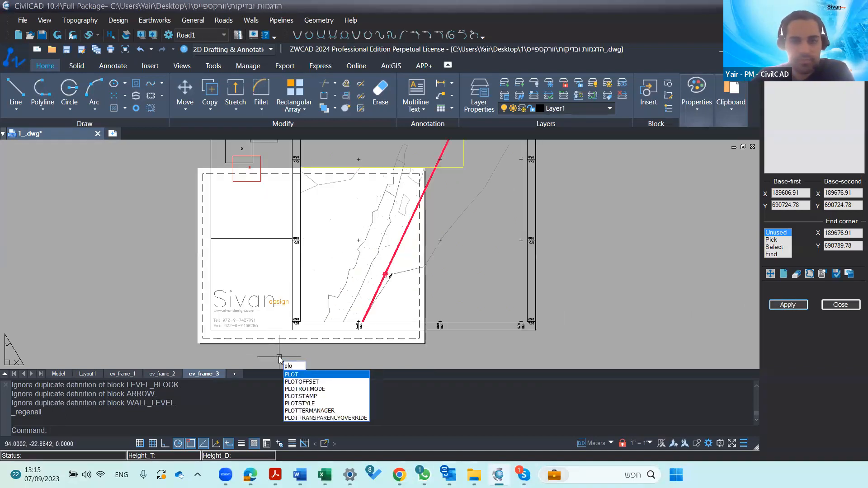
pyautogui.press('Return')
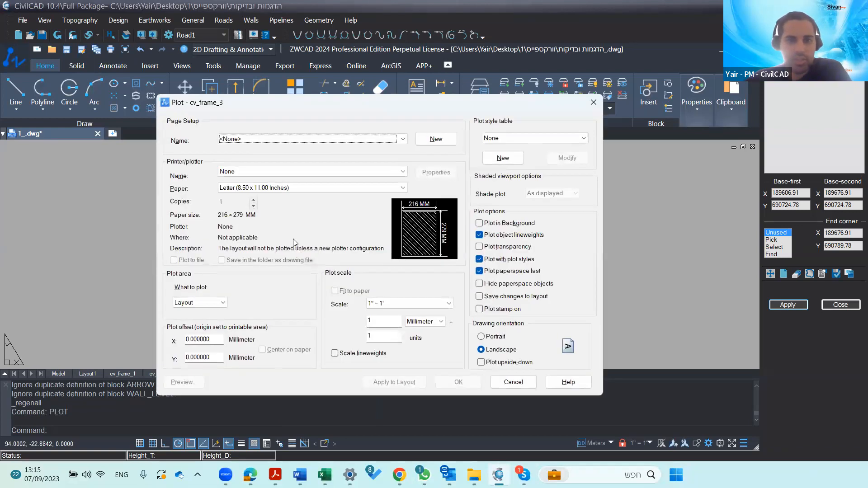
pyautogui.click(281, 189)
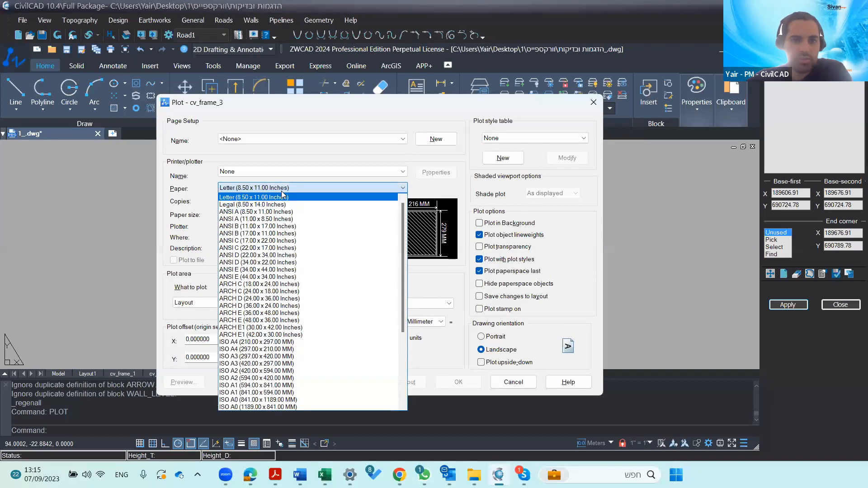
pyautogui.click(298, 364)
pyautogui.click(374, 388)
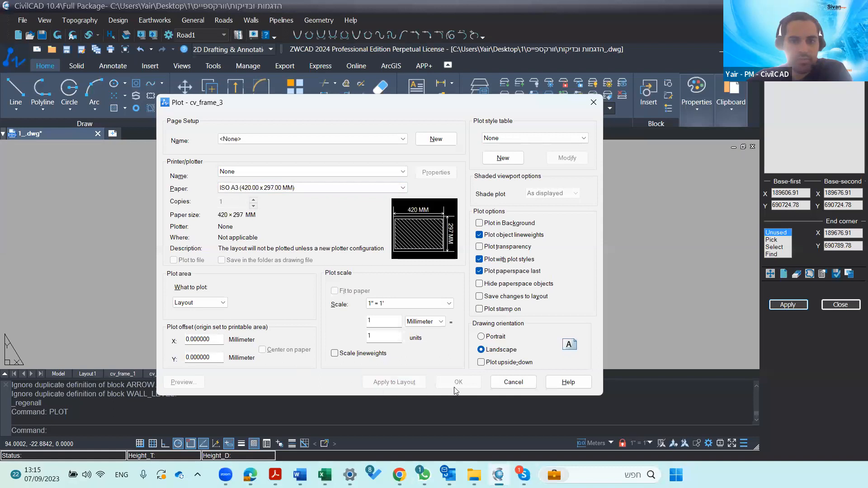
pyautogui.click(499, 387)
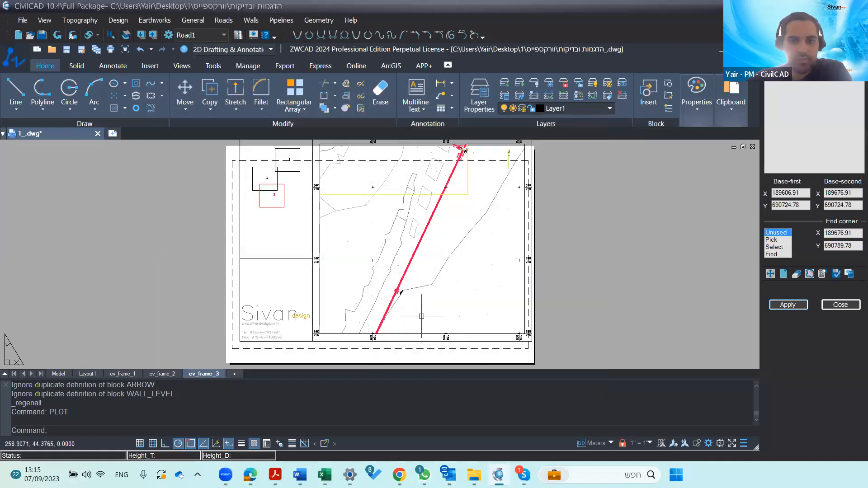
# Examine the cv_frame_3 sheet: the key map of numbered frames, pipeline labels, grid coordinates, north arrow and logo block
pyautogui.scroll(3, 422, 226)
pyautogui.scroll(-1, 422, 226)
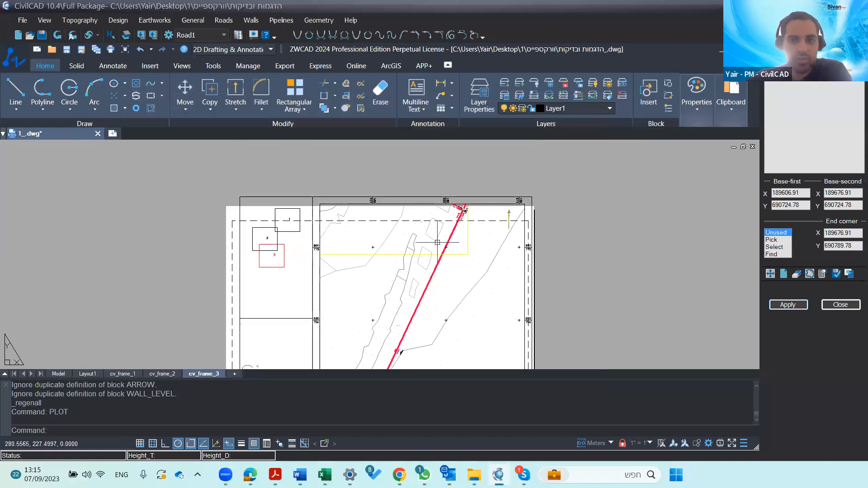
pyautogui.scroll(-2, 441, 281)
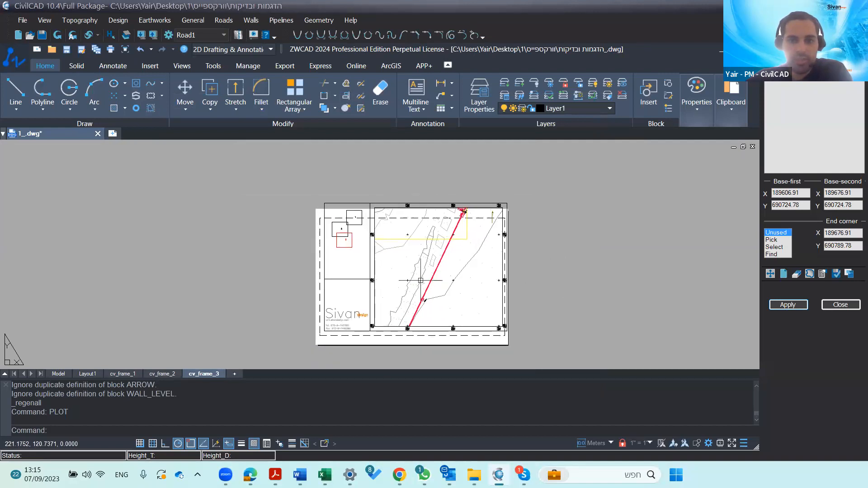
pyautogui.scroll(2, 423, 290)
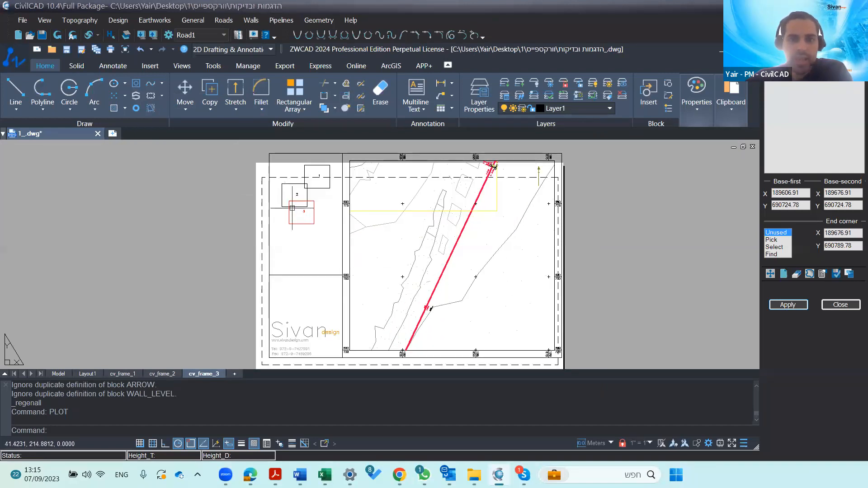
pyautogui.scroll(2, 308, 189)
pyautogui.scroll(3, 308, 189)
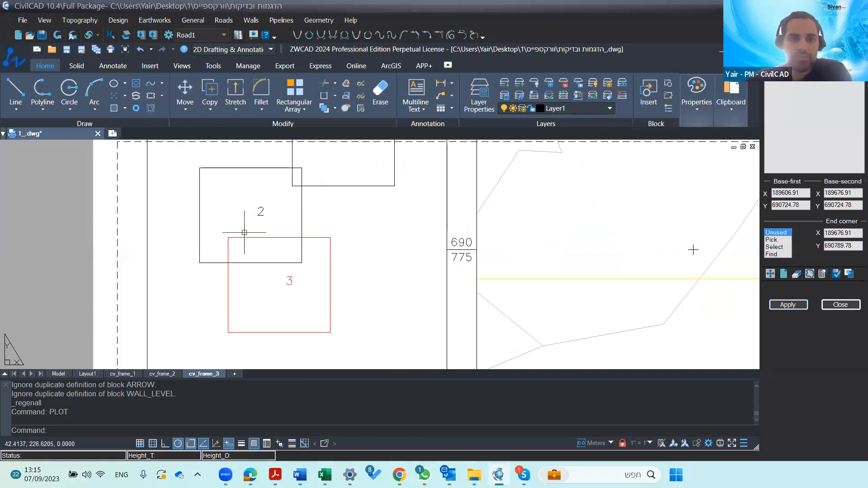
pyautogui.scroll(-3, 292, 213)
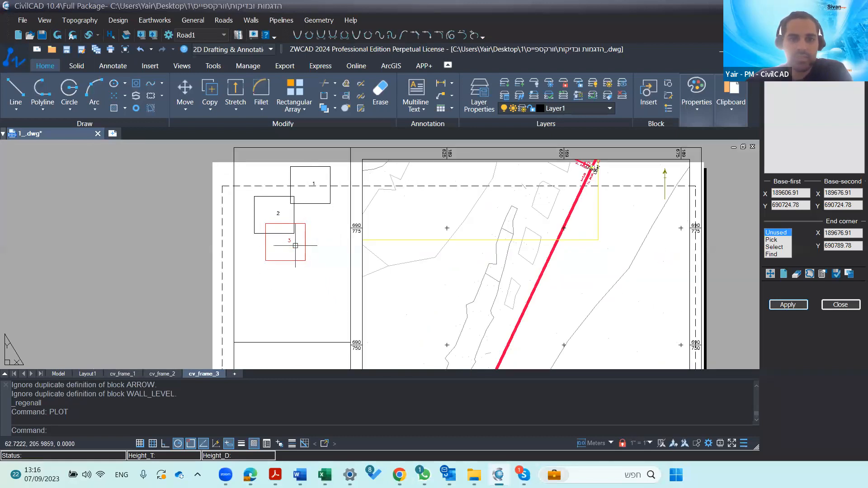
pyautogui.scroll(4, 597, 174)
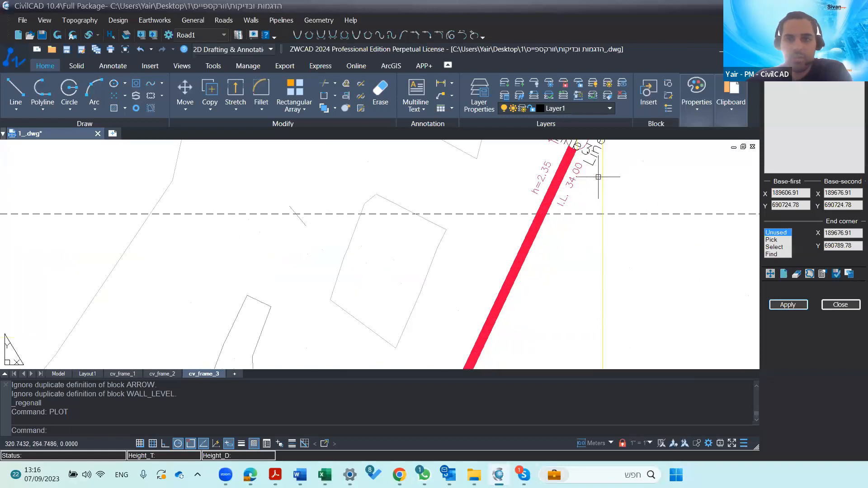
pyautogui.scroll(-3, 550, 264)
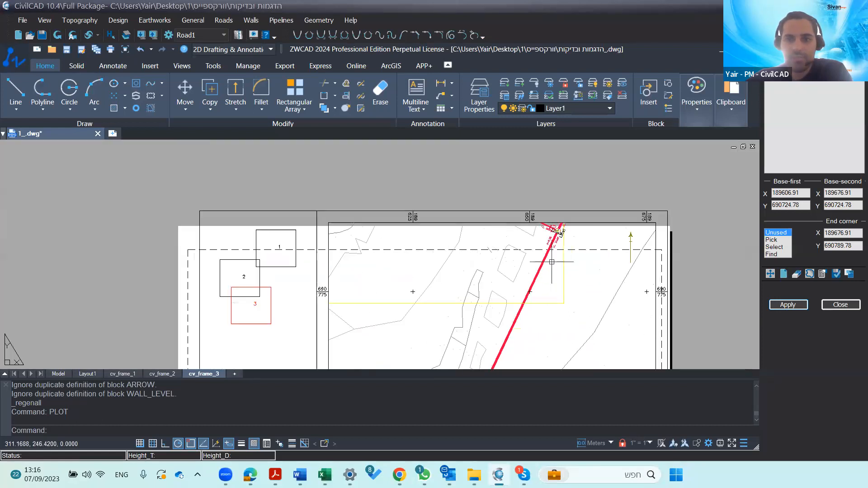
pyautogui.moveTo(551, 271); pyautogui.dragTo(554, 215, button='middle')
pyautogui.scroll(3, 663, 240)
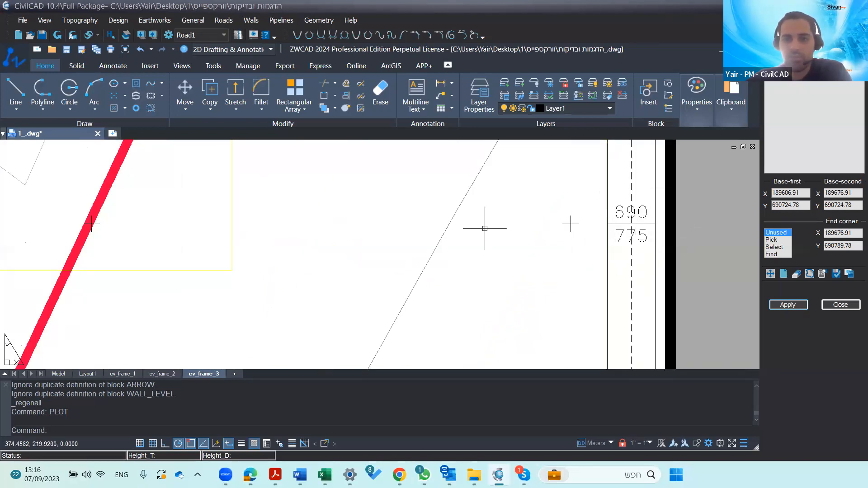
pyautogui.scroll(-3, 350, 274)
pyautogui.scroll(-4, 315, 287)
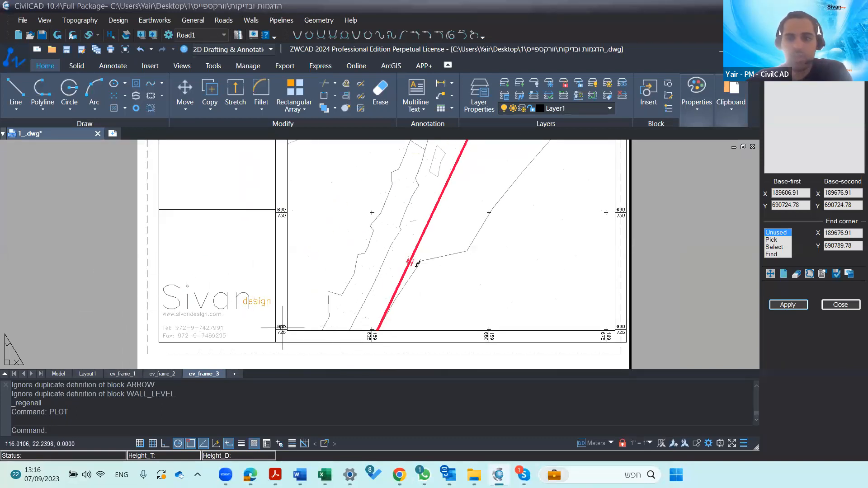
# Review the frames maker options for scale, arrow and table blocks, table position and paper size without changing them
pyautogui.click(823, 277)
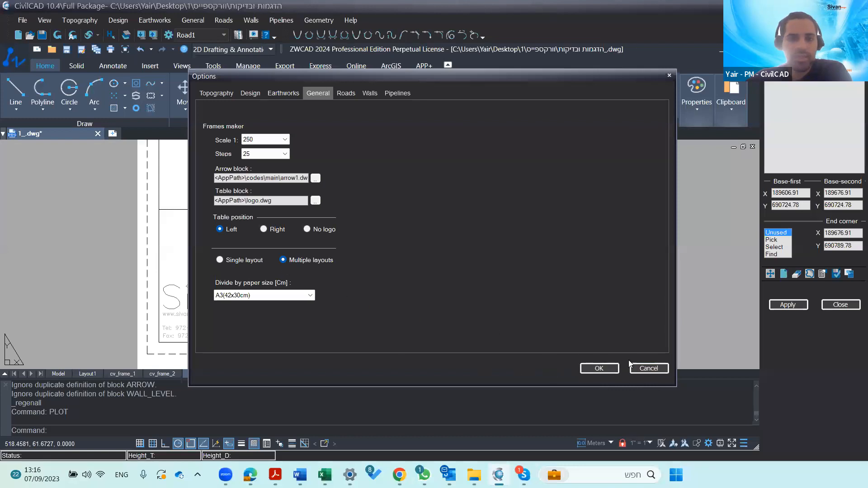
pyautogui.click(654, 367)
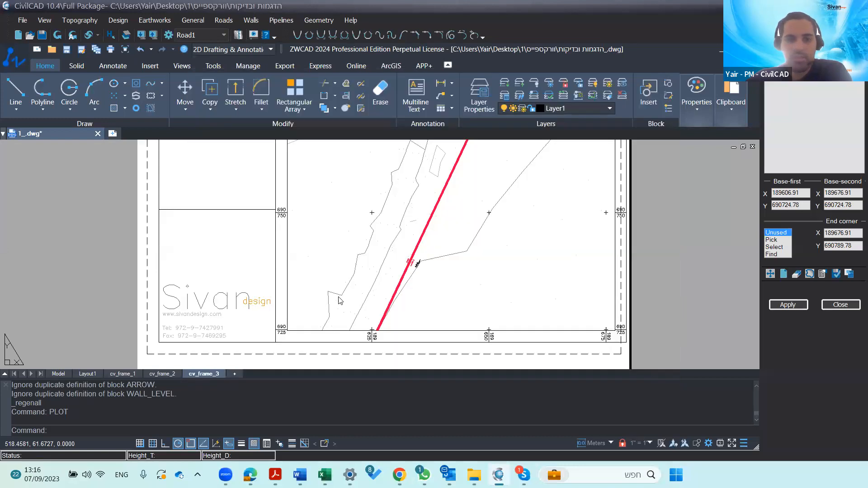
pyautogui.scroll(-2, 195, 322)
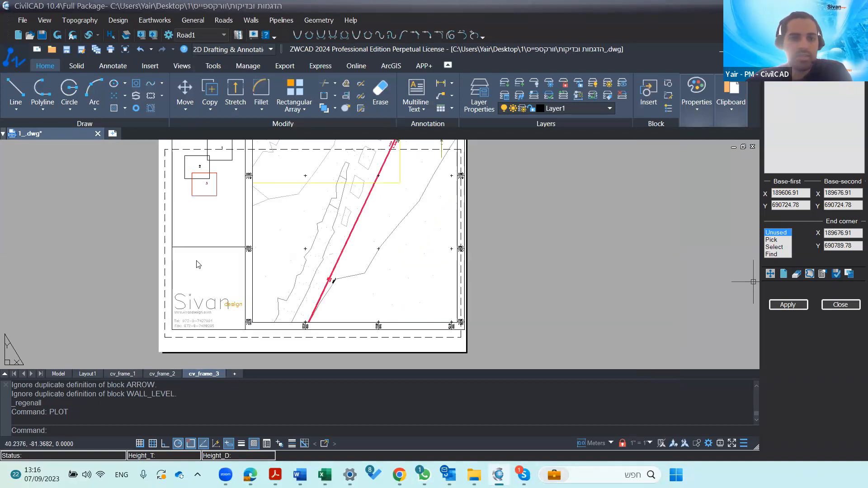
# Inspect the cv_frame_2 and cv_frame_1 layouts, comparing the highlighted frame in each sheet's key map
pyautogui.click(159, 374)
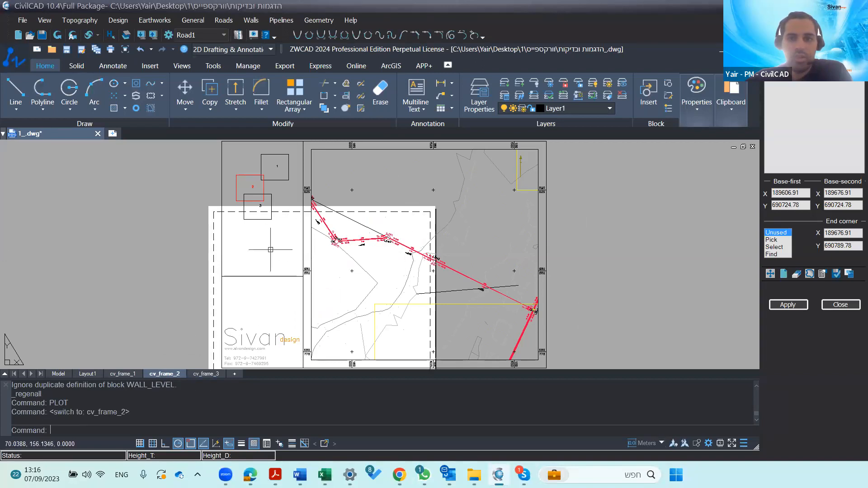
pyautogui.click(122, 374)
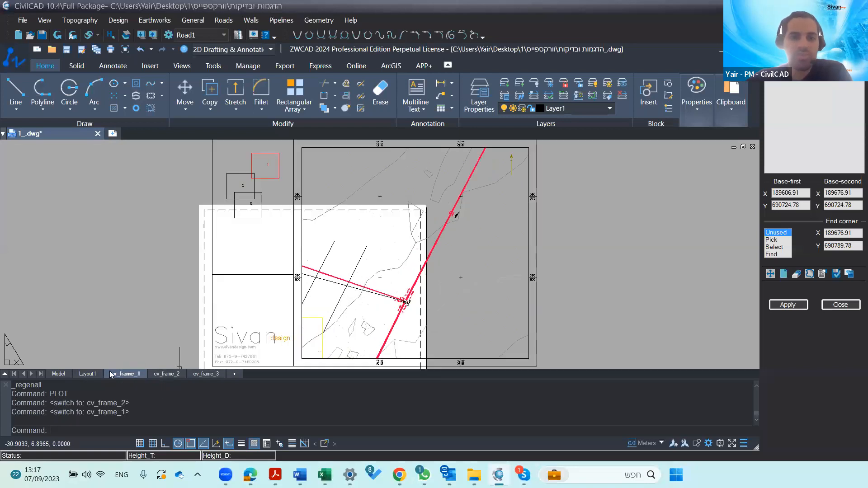
pyautogui.scroll(-2, 226, 333)
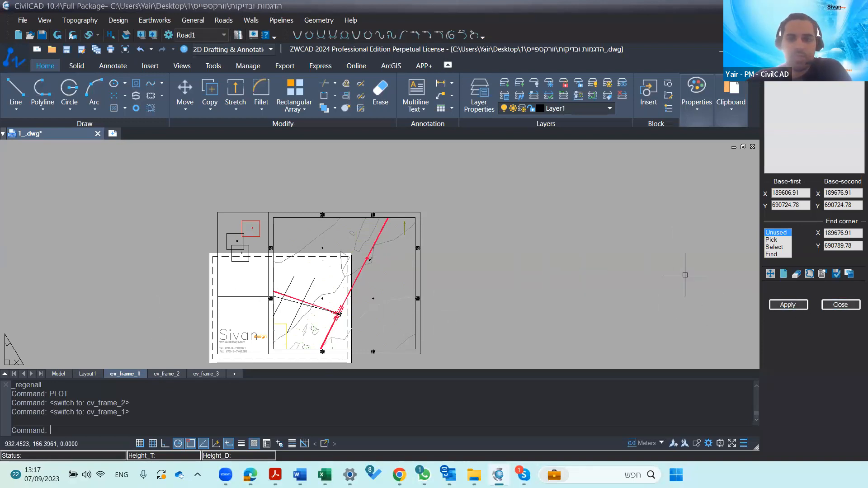
# Close the frames maker and return the drawing to model space
pyautogui.click(839, 308)
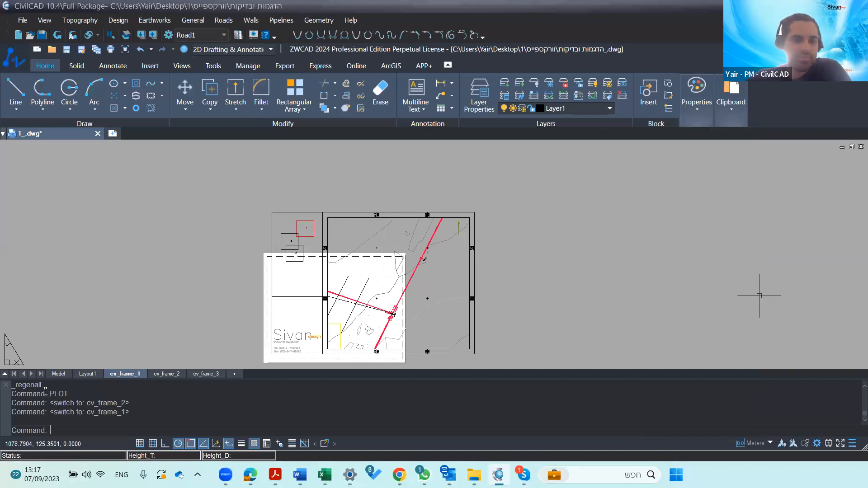
pyautogui.click(60, 372)
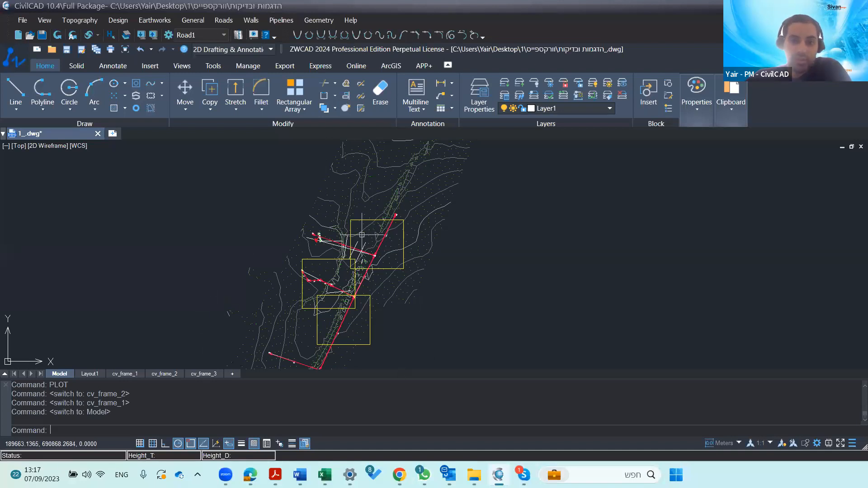
# Open the pipeline sections, review the drawing file options and the data table beneath the Pipeline 1 profile, and close the sections
pyautogui.click(287, 22)
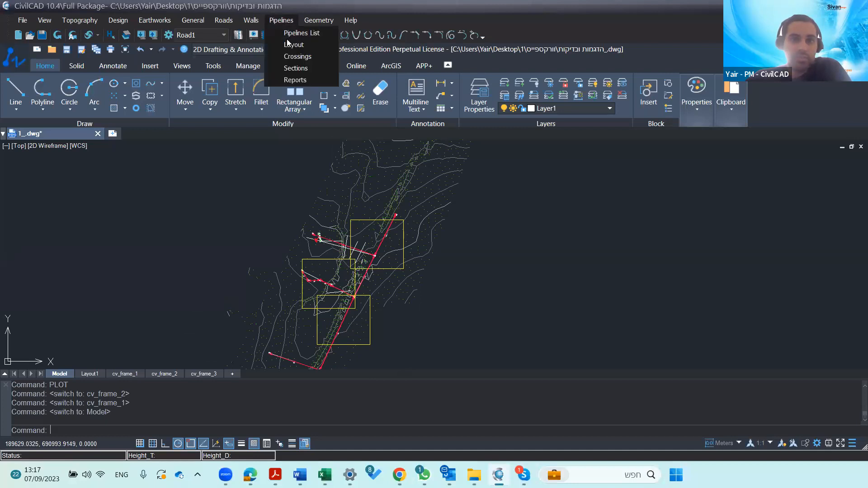
pyautogui.click(295, 68)
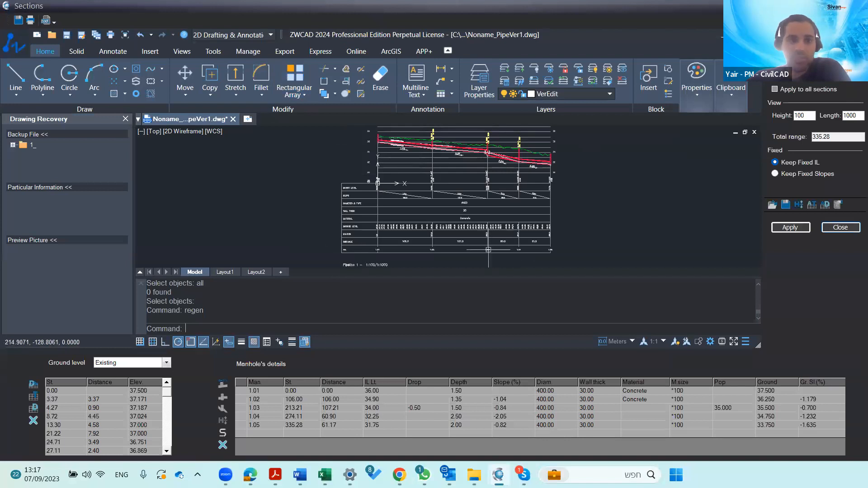
pyautogui.click(14, 52)
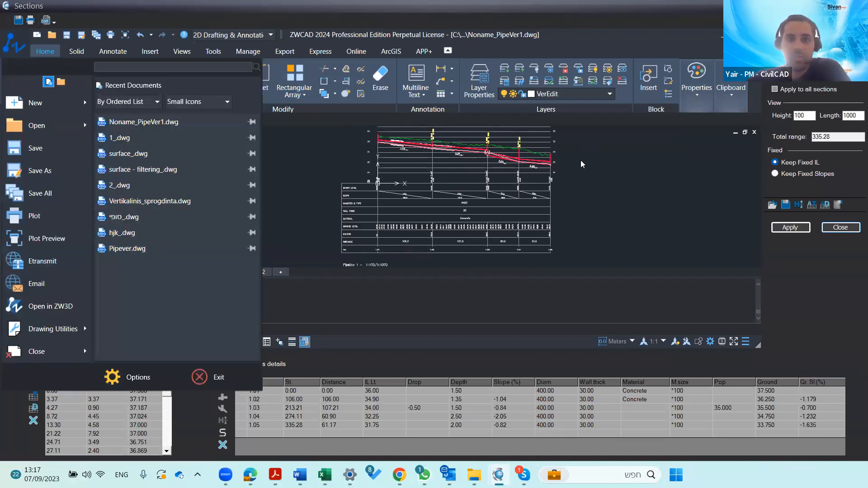
pyautogui.click(6, 49)
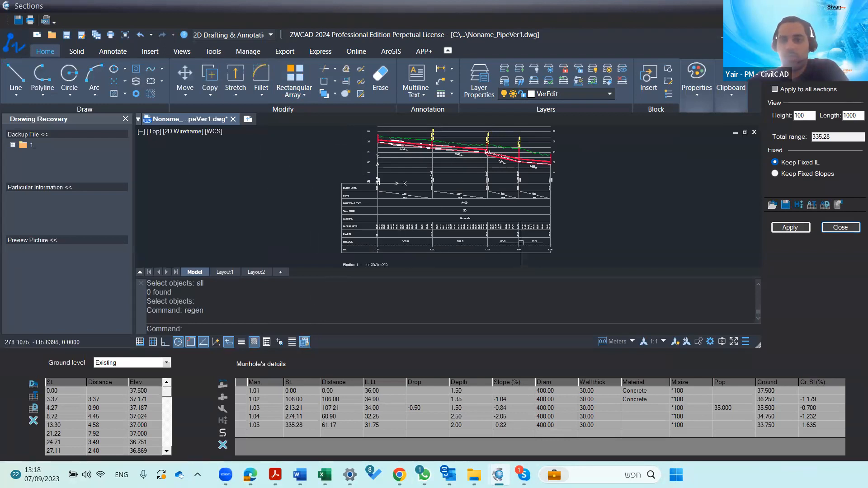
pyautogui.scroll(2, 487, 220)
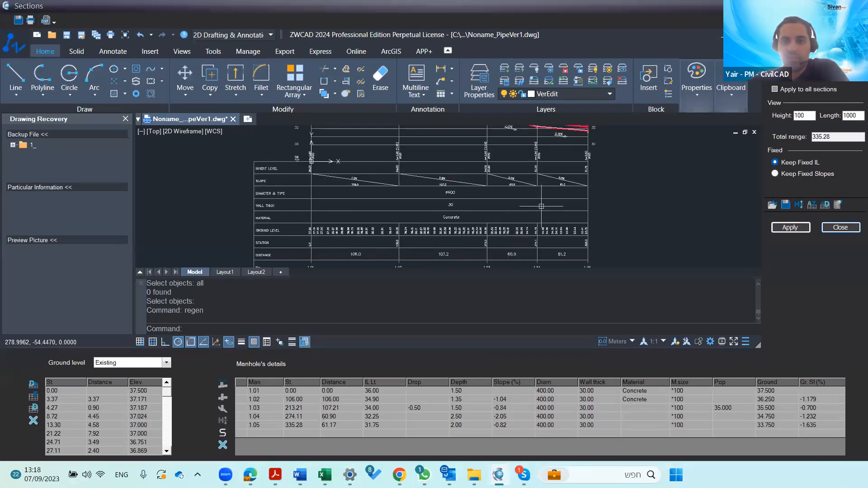
pyautogui.scroll(-3, 541, 206)
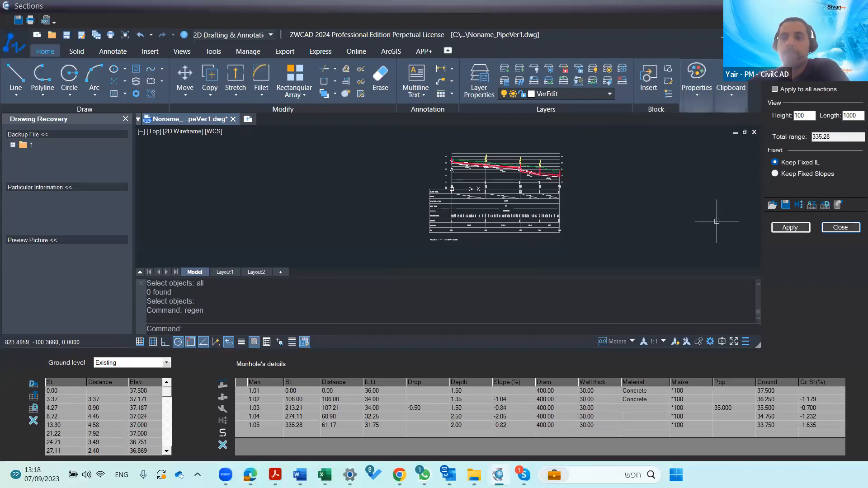
pyautogui.click(830, 228)
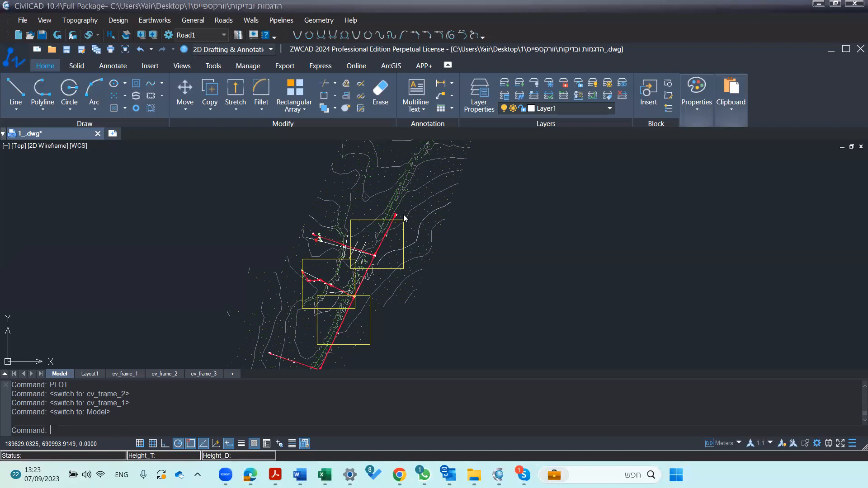
# Switch to the cv_frame_1 layout
pyautogui.click(125, 374)
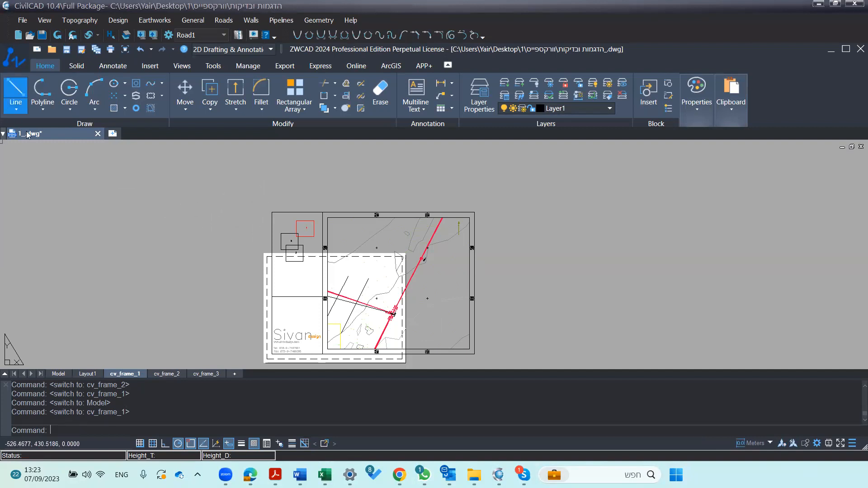
pyautogui.rightClick(123, 376)
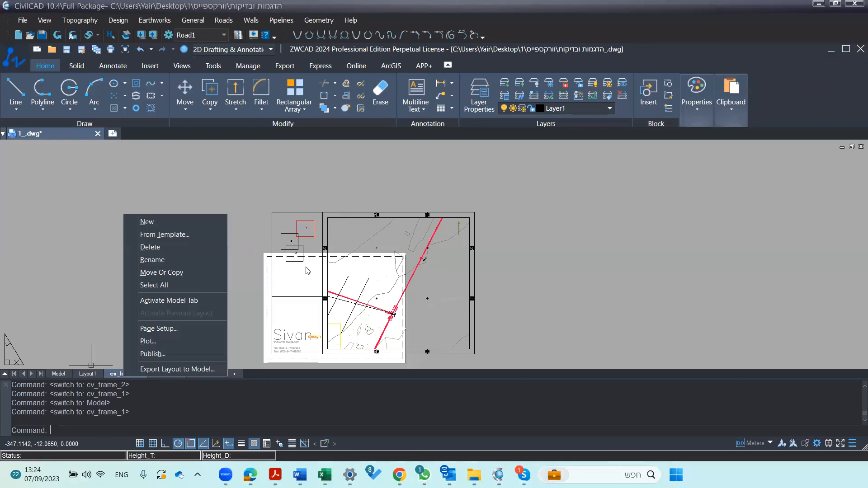
pyautogui.click(170, 370)
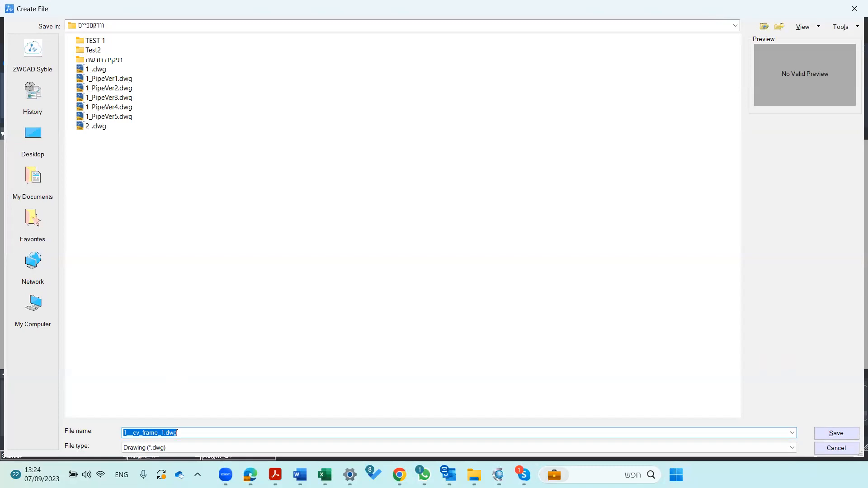
pyautogui.click(835, 447)
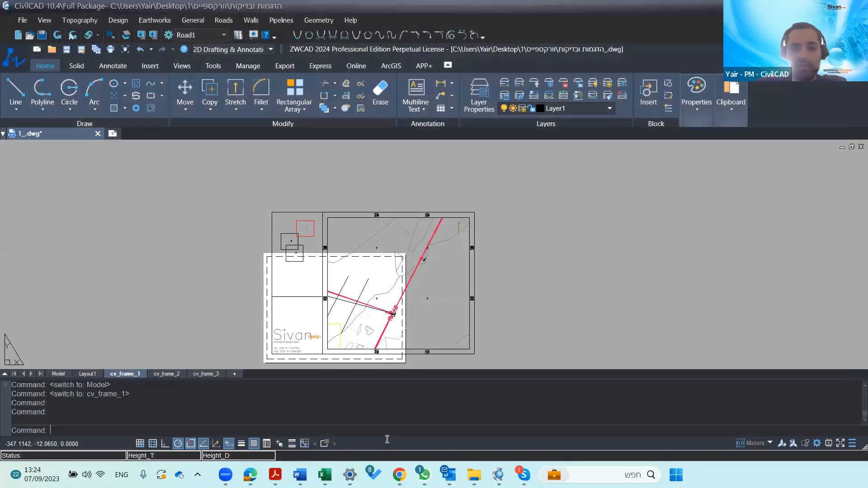
pyautogui.rightClick(131, 375)
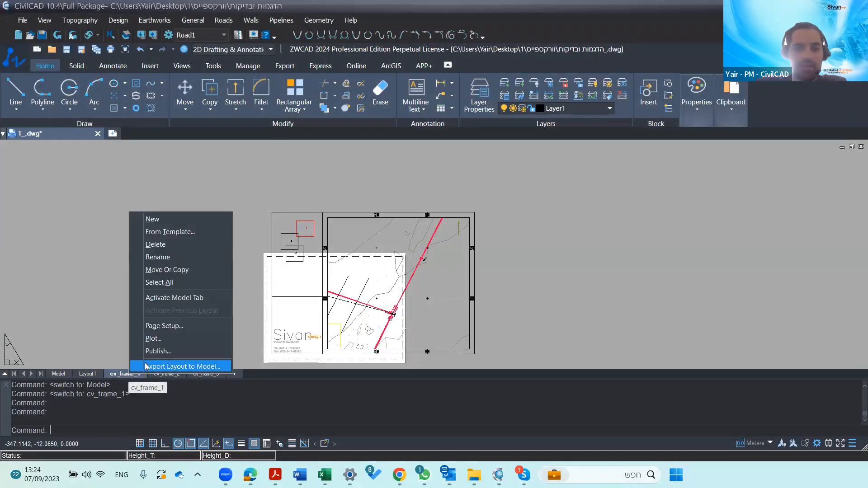
pyautogui.click(174, 367)
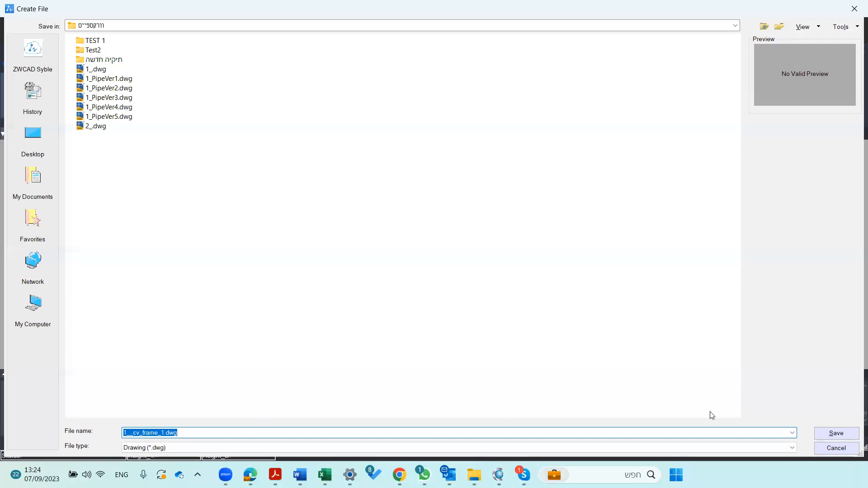
pyautogui.click(840, 447)
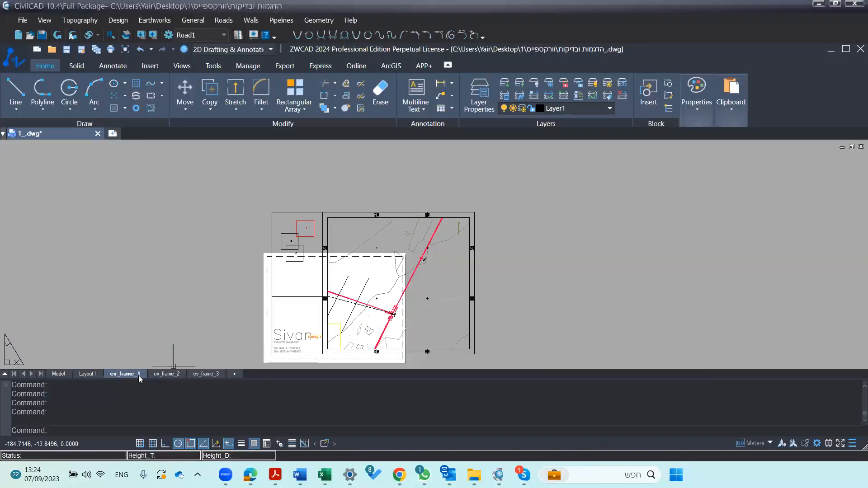
pyautogui.rightClick(138, 374)
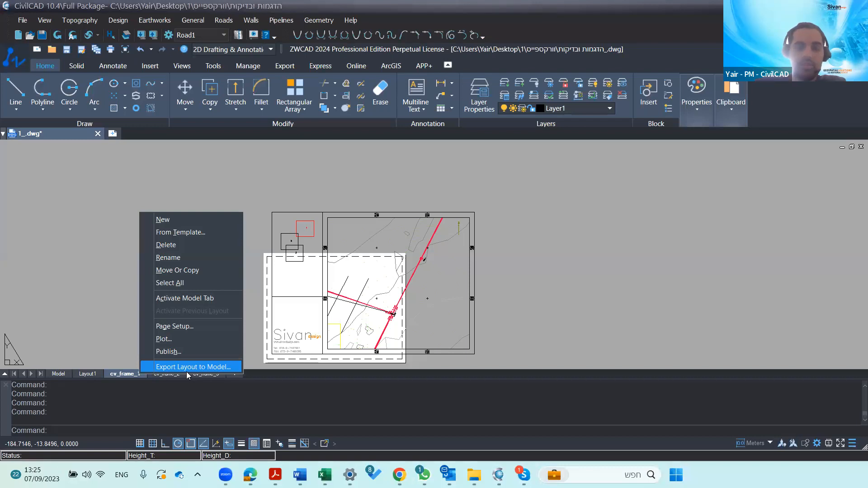
pyautogui.click(283, 395)
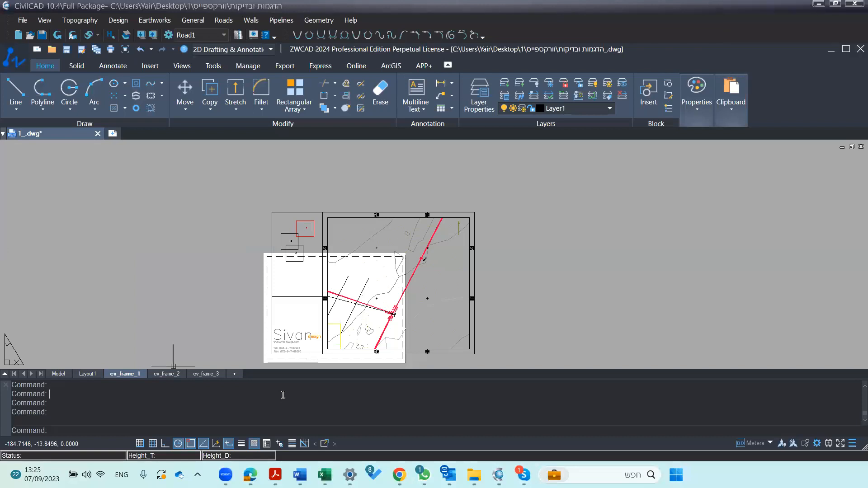
# Export the cv_frame_1 layout to model space as the drawing 1__cv_frame_1.dwg in the Test2 folder
pyautogui.rightClick(131, 375)
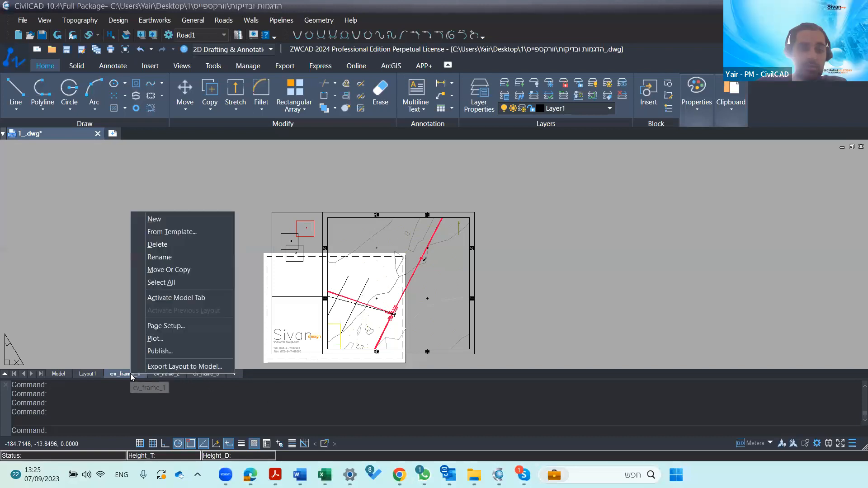
pyautogui.click(155, 367)
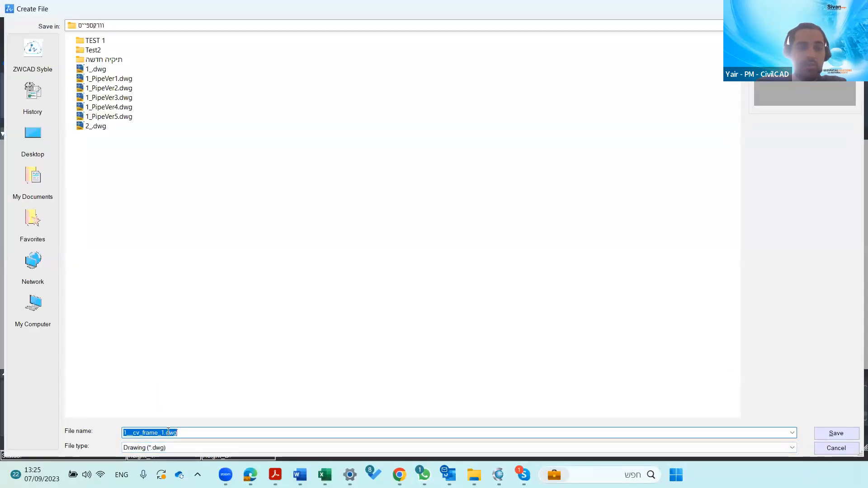
pyautogui.doubleClick(110, 51)
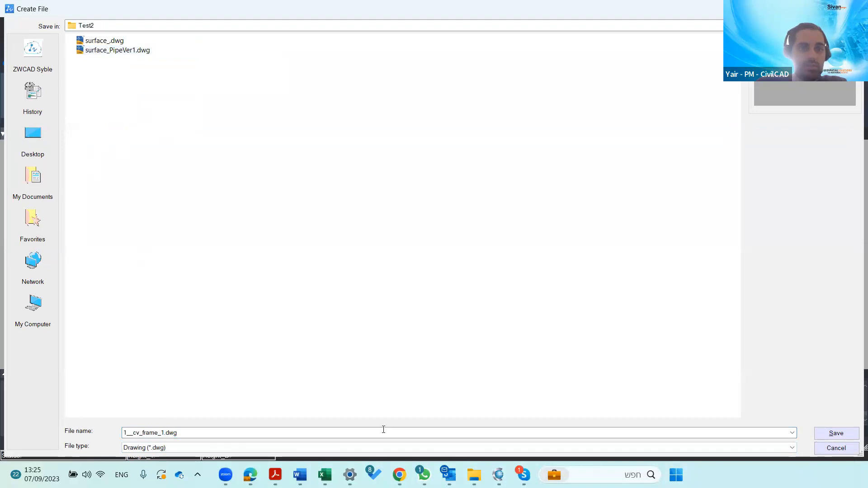
pyautogui.click(834, 438)
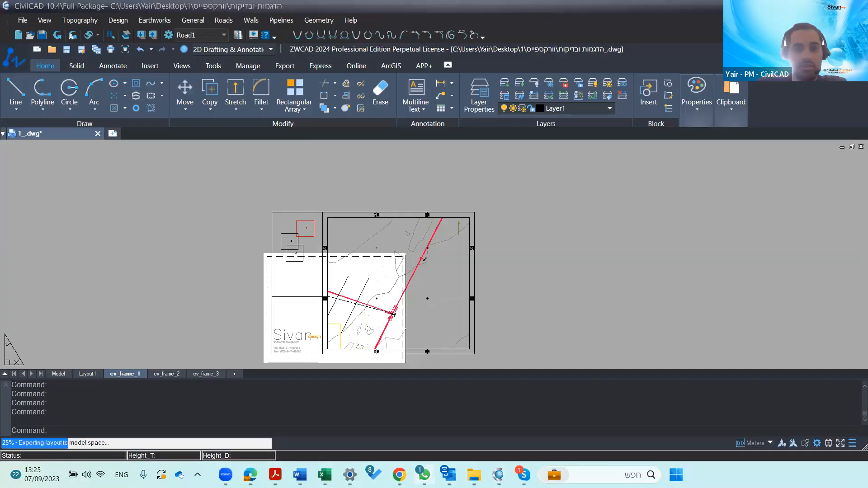
pyautogui.moveTo(399, 475)
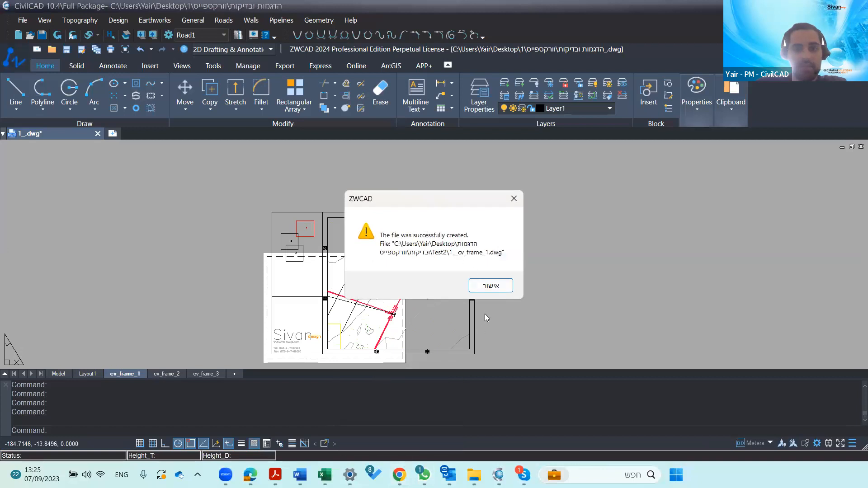
pyautogui.click(491, 286)
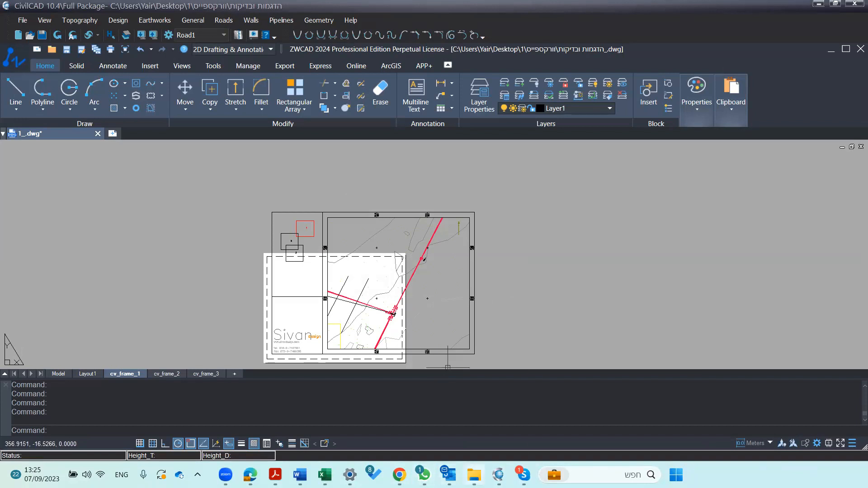
# Switch to File Explorer, go to the Test2 folder and open 1__cv_frame_1.dwg in Civil 3D, continuing with the foreign DWG file
pyautogui.click(474, 474)
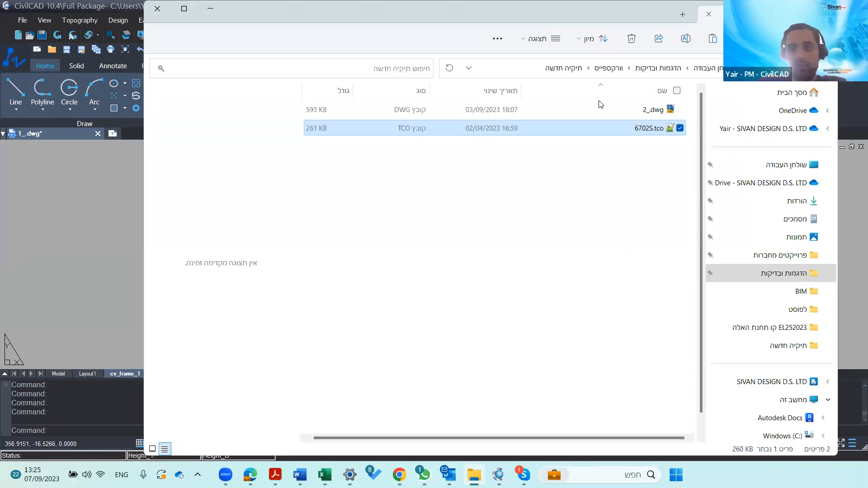
pyautogui.click(599, 73)
pyautogui.doubleClick(642, 129)
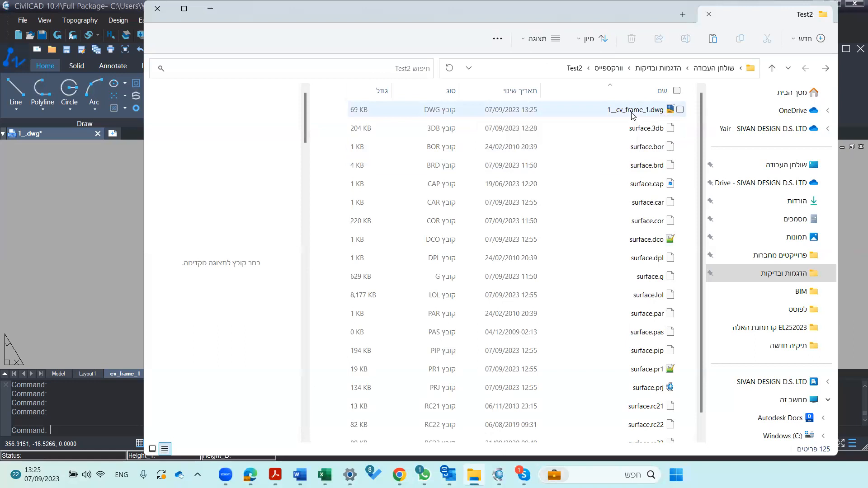
pyautogui.rightClick(631, 117)
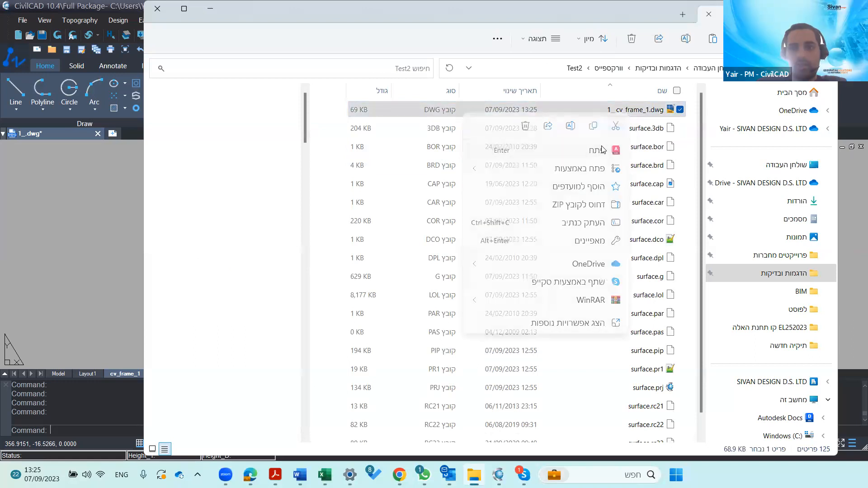
pyautogui.click(604, 149)
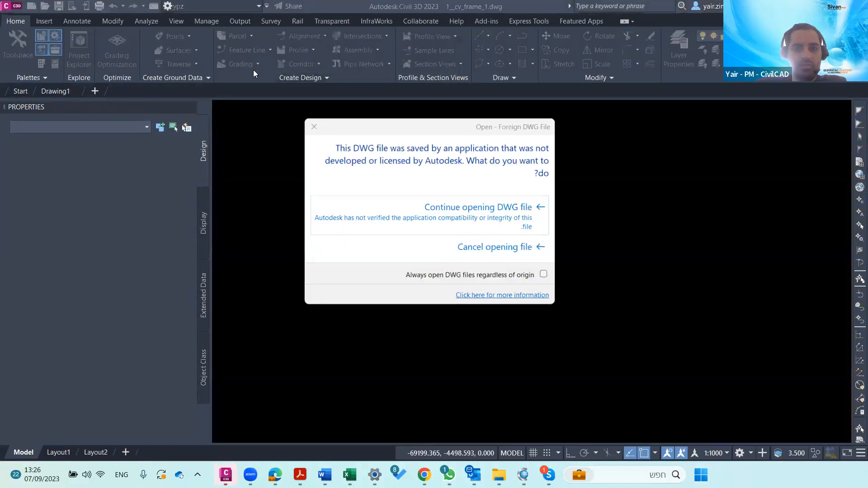
pyautogui.click(403, 208)
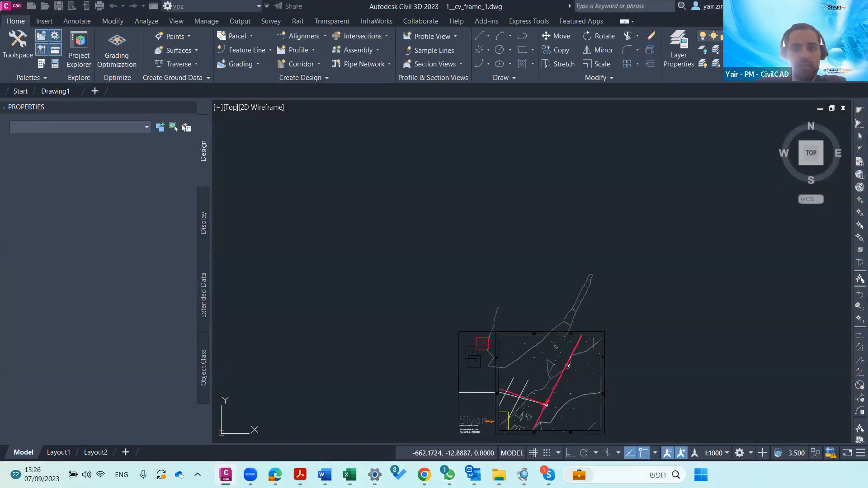
# Examine the exported frame drawing in Civil 3D's model space, and go back to the pipeline plan in CivilCAD's model space
pyautogui.scroll(-2, 450, 259)
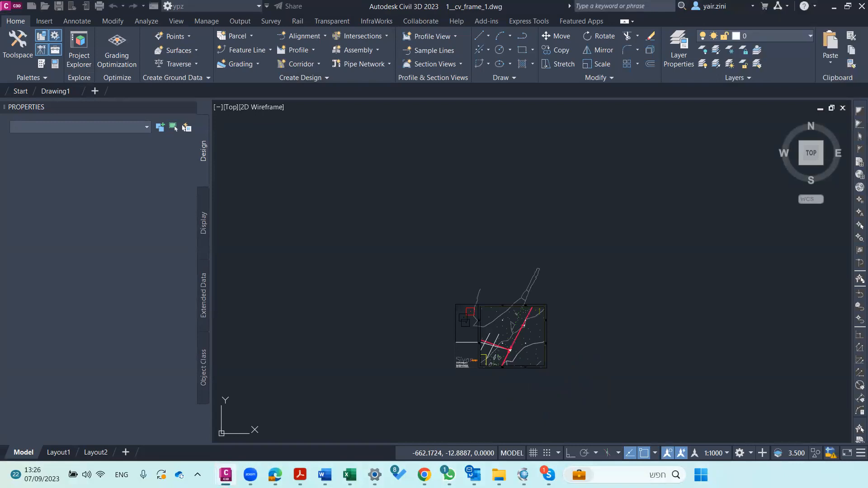
pyautogui.scroll(2, 534, 305)
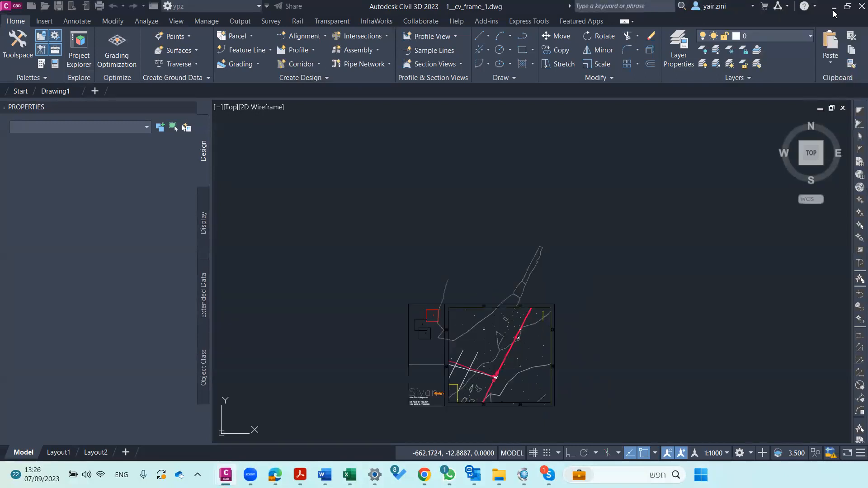
pyautogui.click(853, 8)
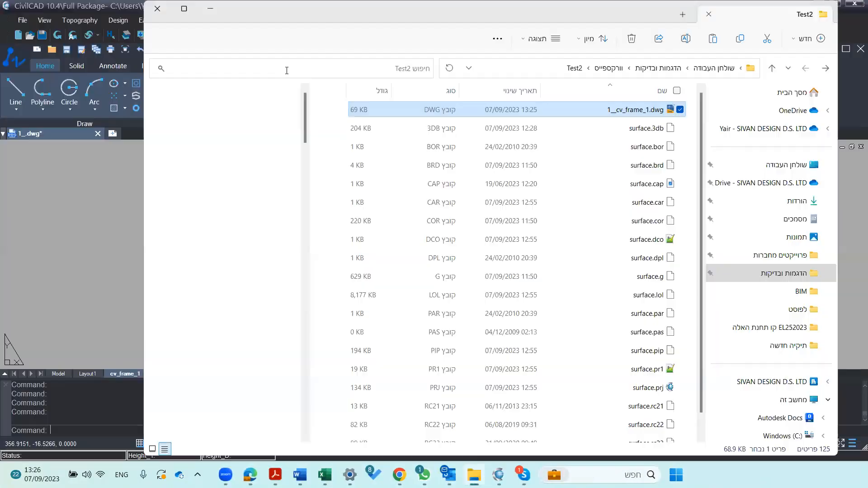
pyautogui.click(210, 9)
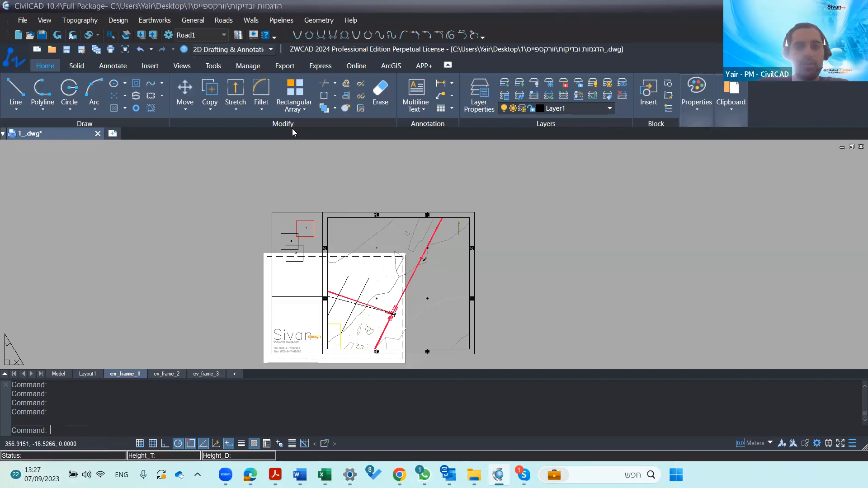
pyautogui.click(59, 373)
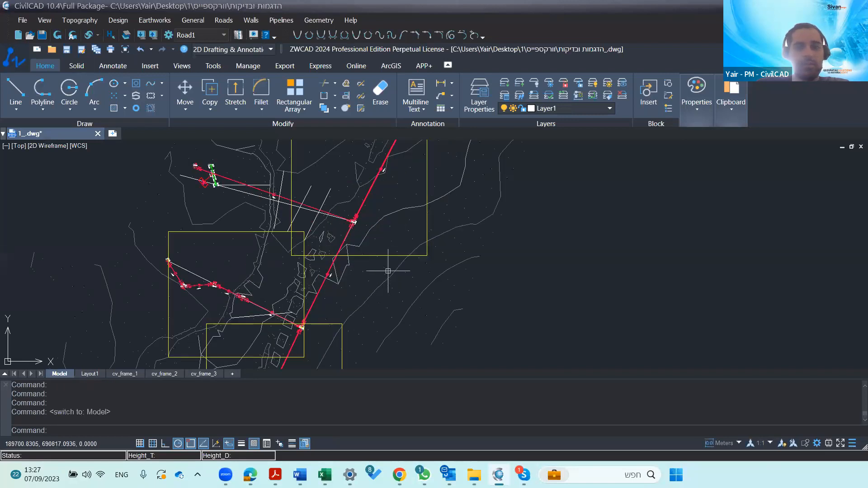
pyautogui.scroll(-2, 352, 280)
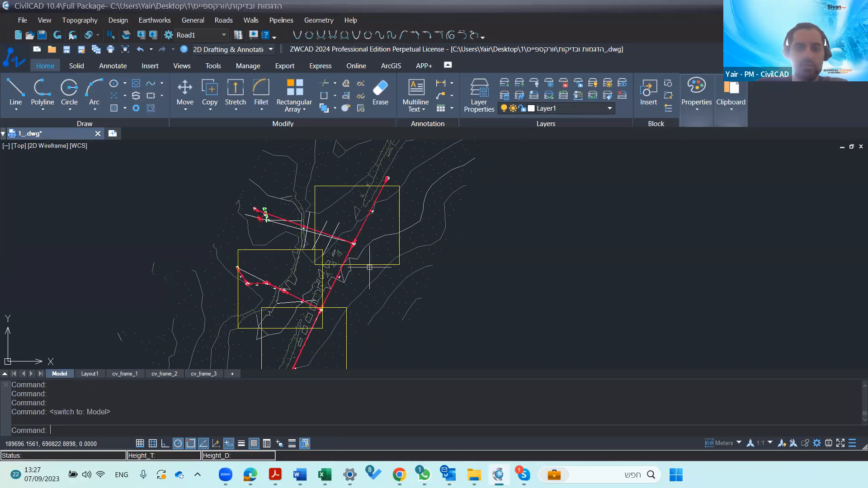
# Rotate the northernmost plan frame clockwise about its lower-right corner so it follows the direction of the main pipeline
pyautogui.write('ro')
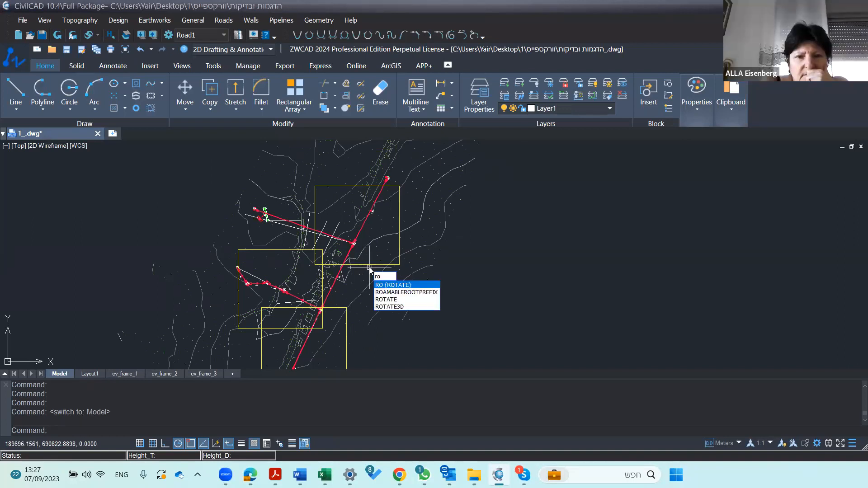
pyautogui.press('Return')
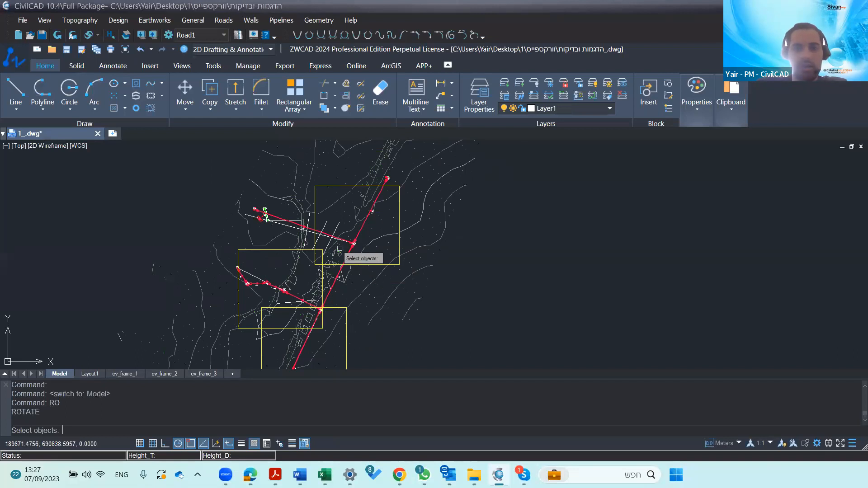
pyautogui.click(368, 264)
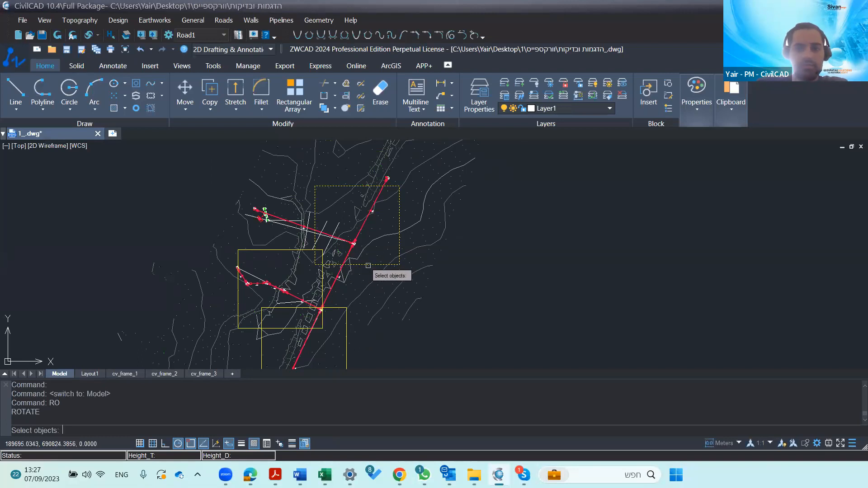
pyautogui.press('Return')
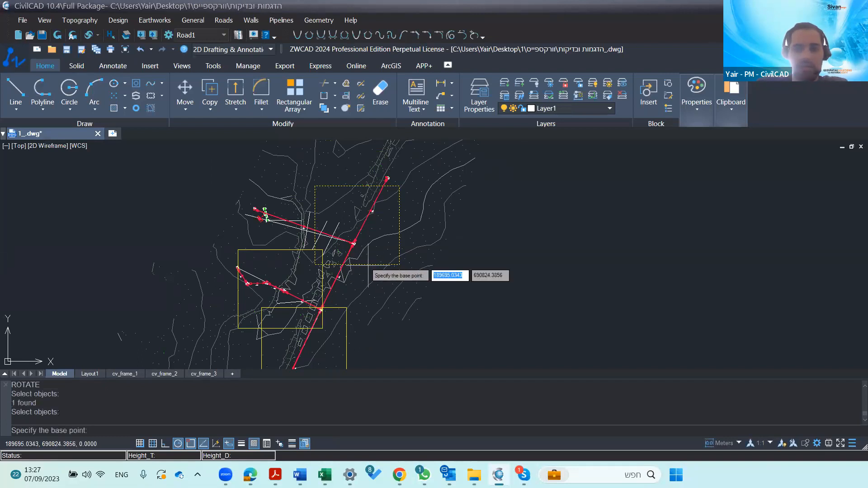
pyautogui.click(399, 264)
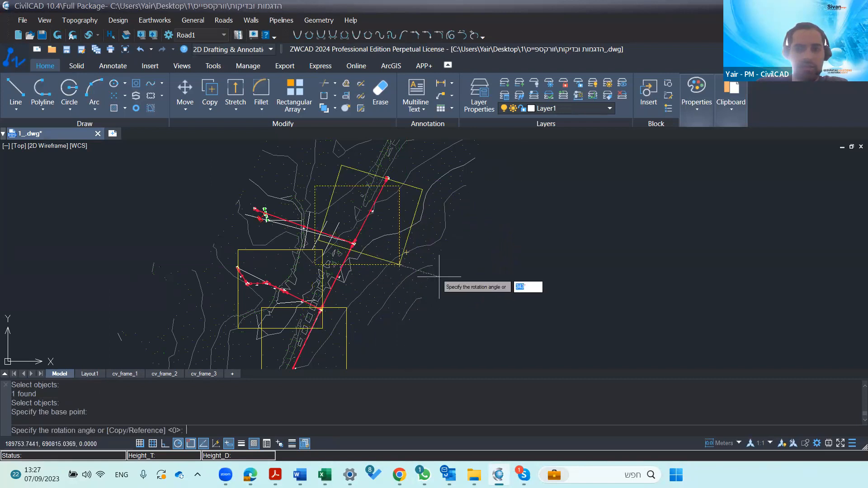
pyautogui.click(423, 282)
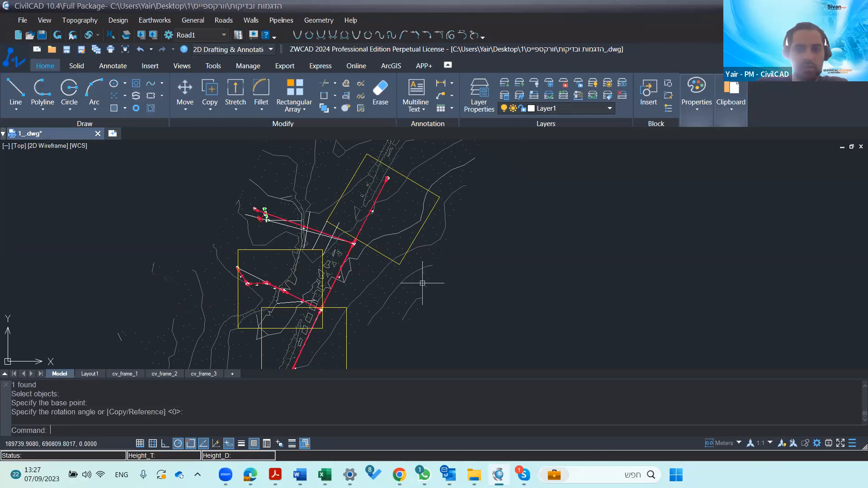
pyautogui.press('Escape')
pyautogui.scroll(-1, 380, 253)
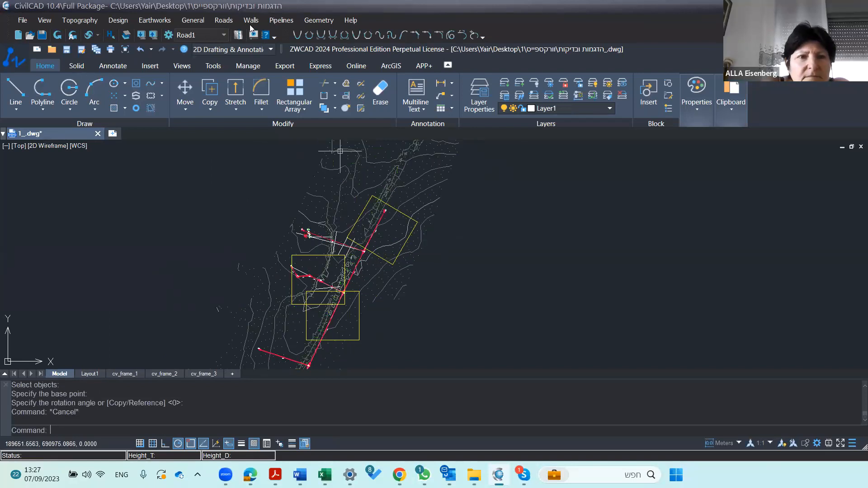
# Open the Frames Maker and examine the frames in plan and the diameter, length and slope labels along the main pipeline
pyautogui.click(200, 23)
pyautogui.click(226, 57)
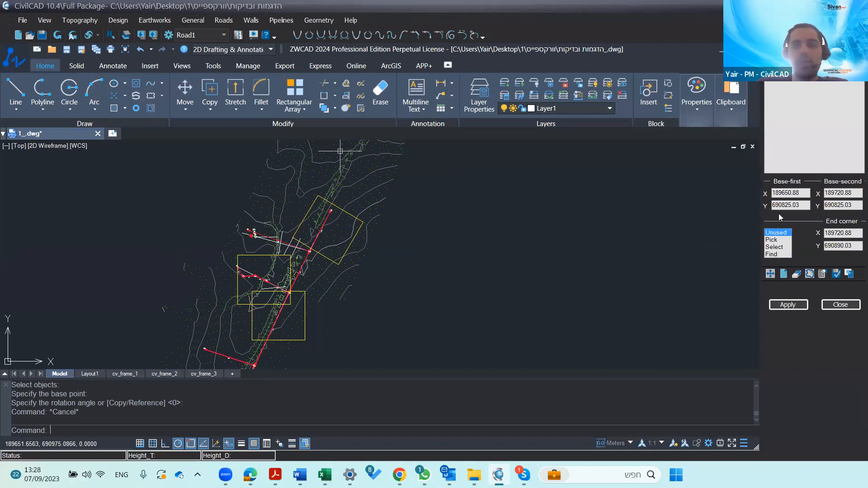
pyautogui.scroll(4, 407, 194)
pyautogui.scroll(-2, 222, 202)
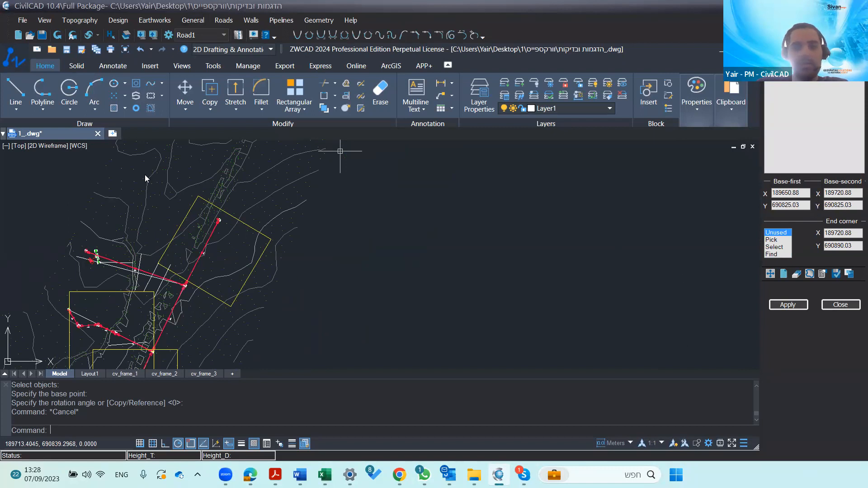
pyautogui.scroll(-4, 253, 279)
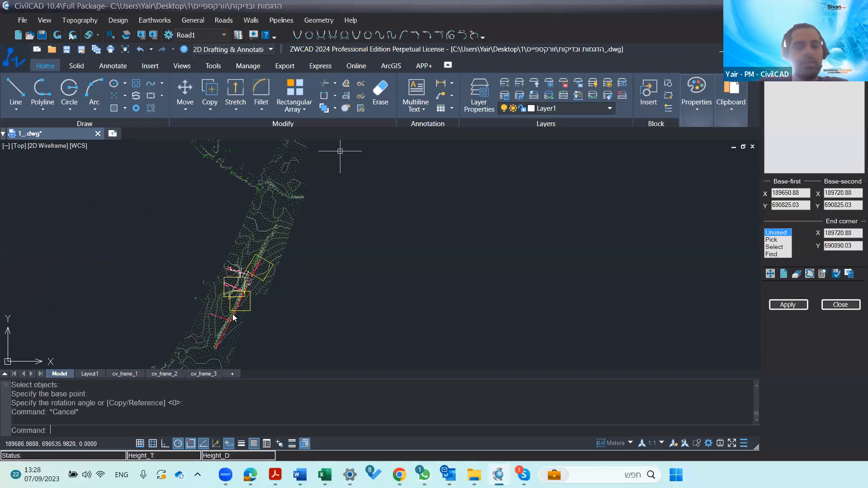
pyautogui.scroll(2, 206, 301)
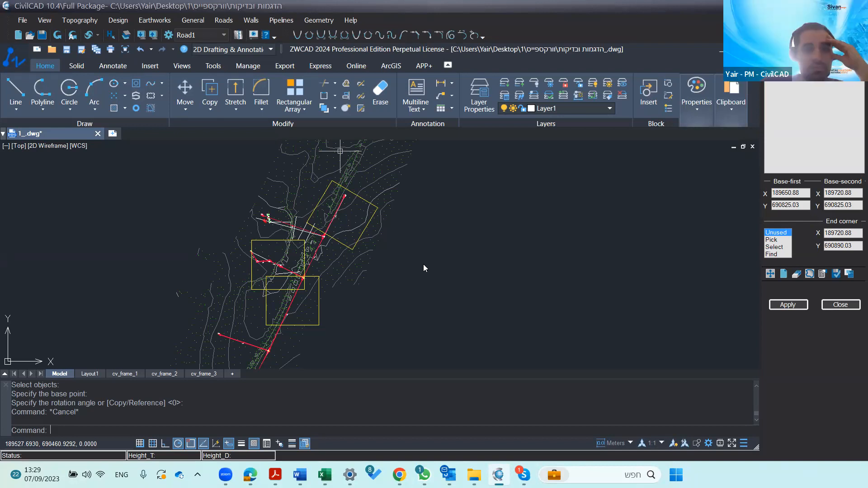
pyautogui.scroll(5, 348, 217)
pyautogui.scroll(2, 249, 294)
pyautogui.scroll(3, 335, 194)
pyautogui.scroll(-3, 307, 185)
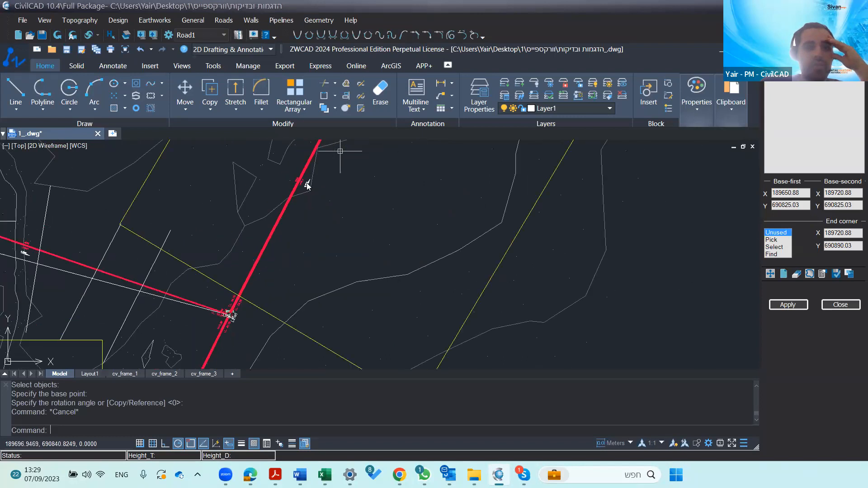
pyautogui.scroll(4, 307, 185)
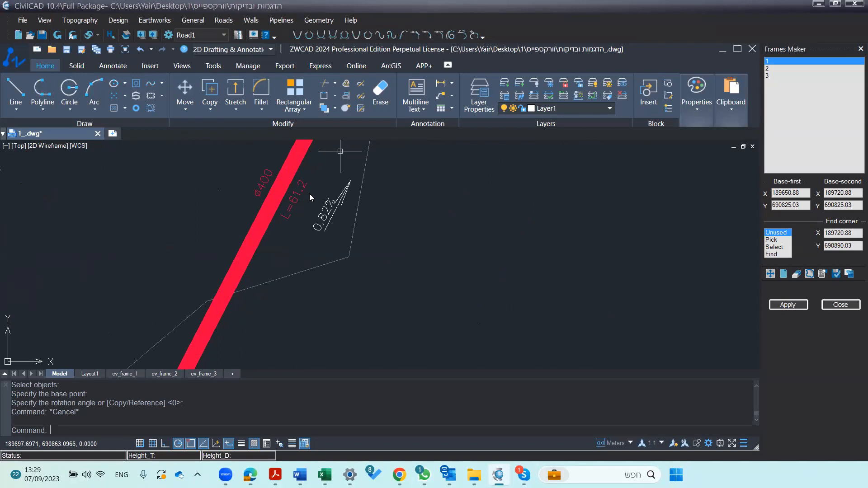
pyautogui.scroll(-4, 311, 198)
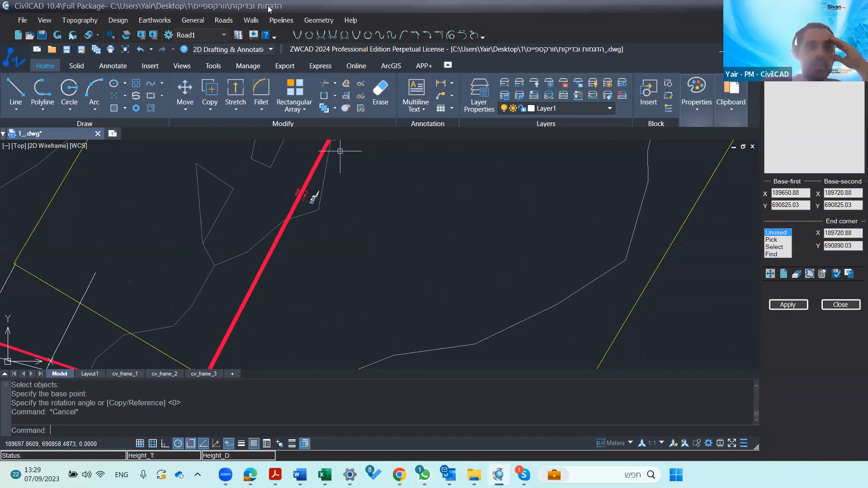
# Open the pipelines layout and review its Layout and Sections options, leaving them without changes
pyautogui.click(281, 19)
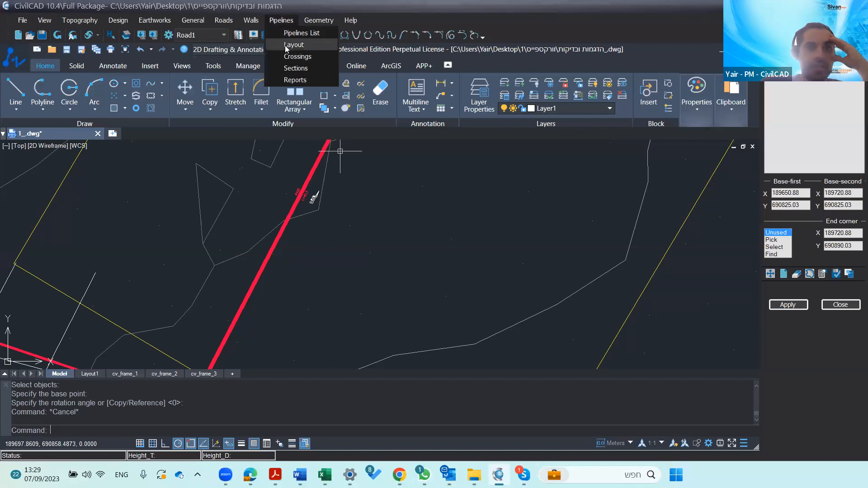
pyautogui.click(286, 46)
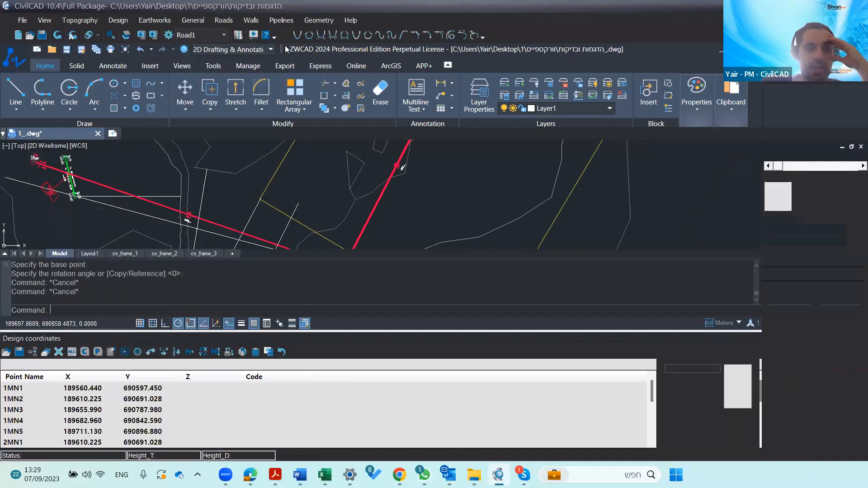
pyautogui.click(796, 274)
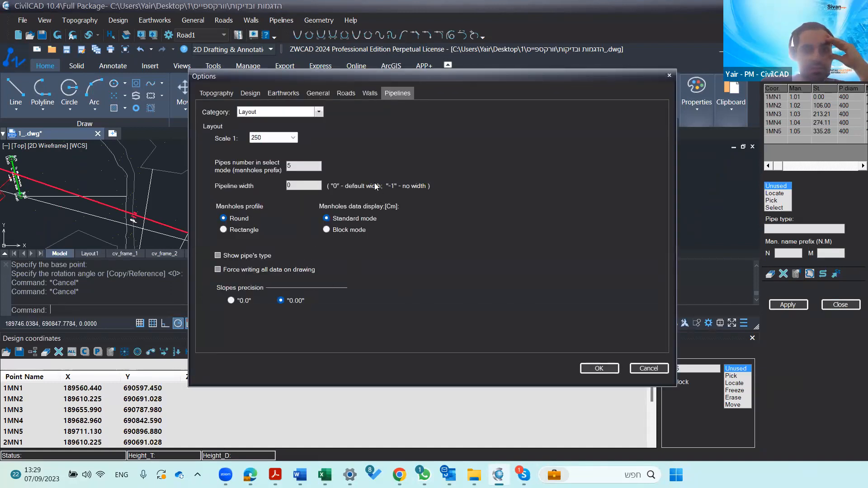
pyautogui.click(265, 113)
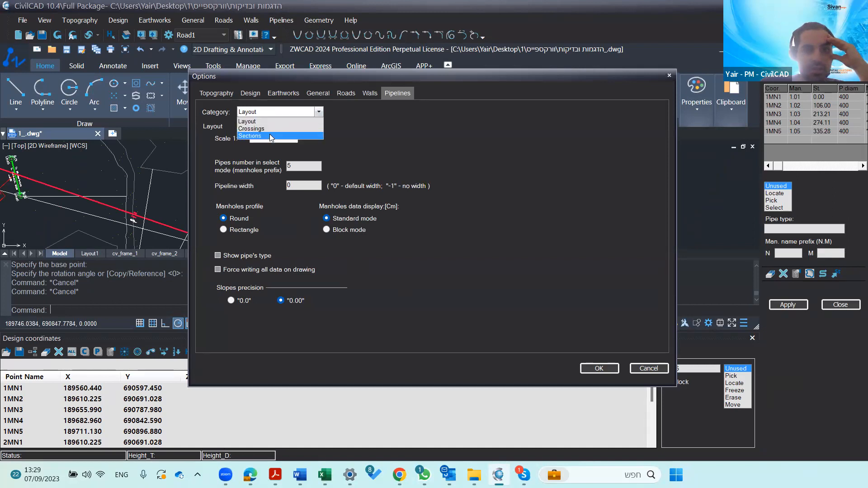
pyautogui.click(270, 136)
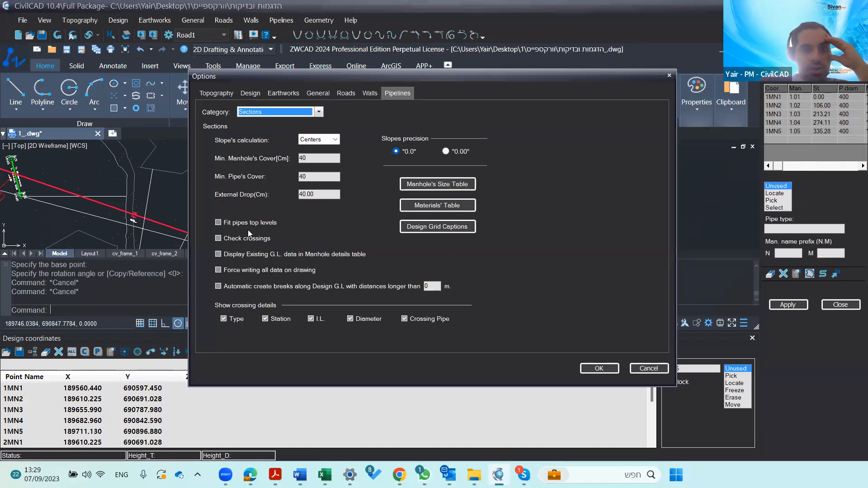
pyautogui.click(648, 368)
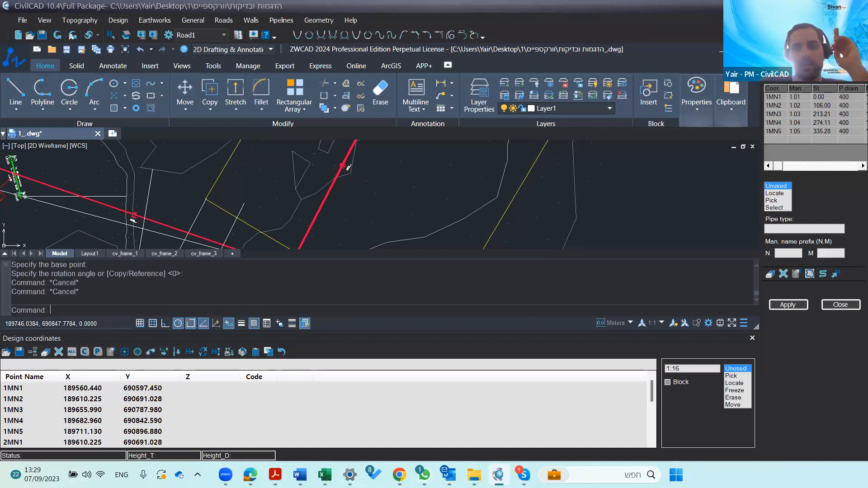
# Show pipeline 4 in the layout table and open the pipelines list to check the pipeline types
pyautogui.click(798, 96)
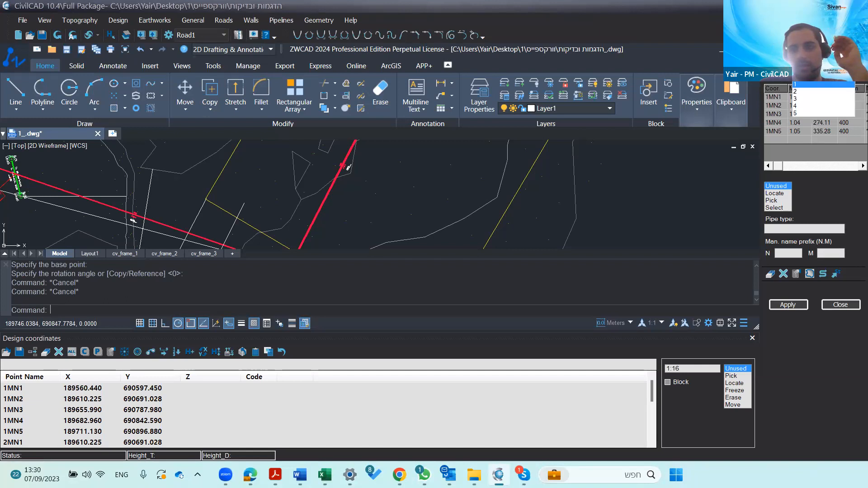
pyautogui.click(831, 106)
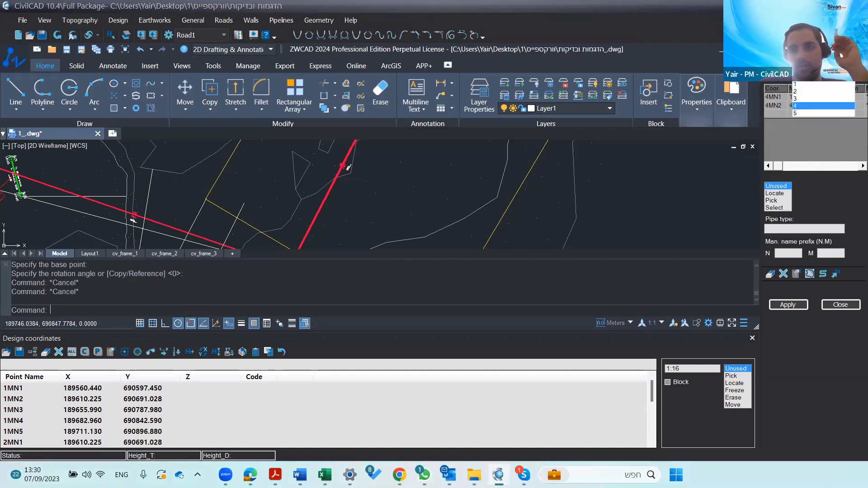
pyautogui.click(282, 21)
pyautogui.click(296, 32)
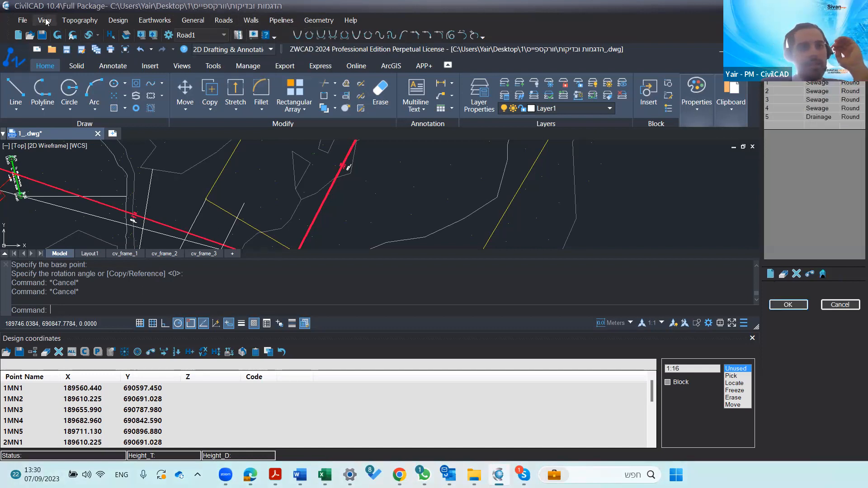
# Open the recent project surface from the Test2 folder, discarding the changes to the current project
pyautogui.click(23, 21)
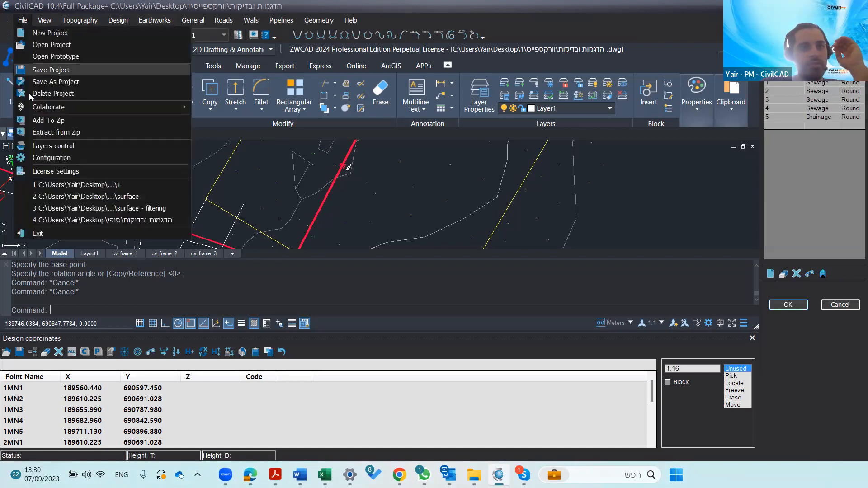
pyautogui.click(73, 197)
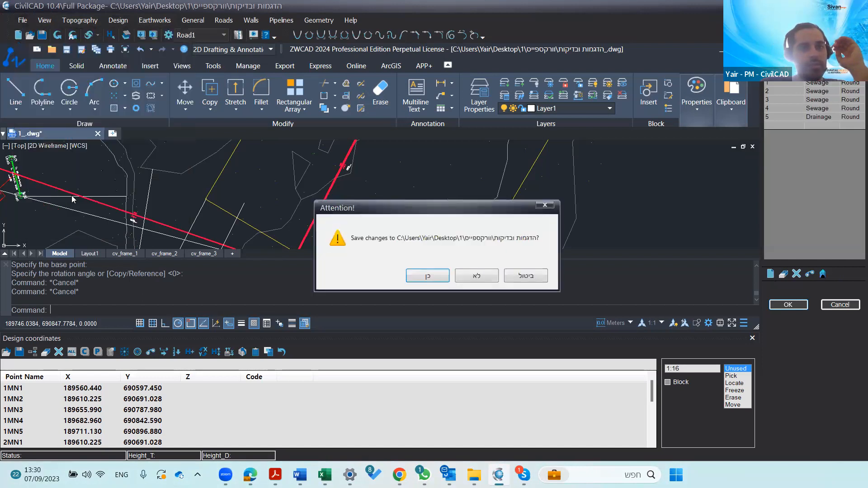
pyautogui.click(468, 274)
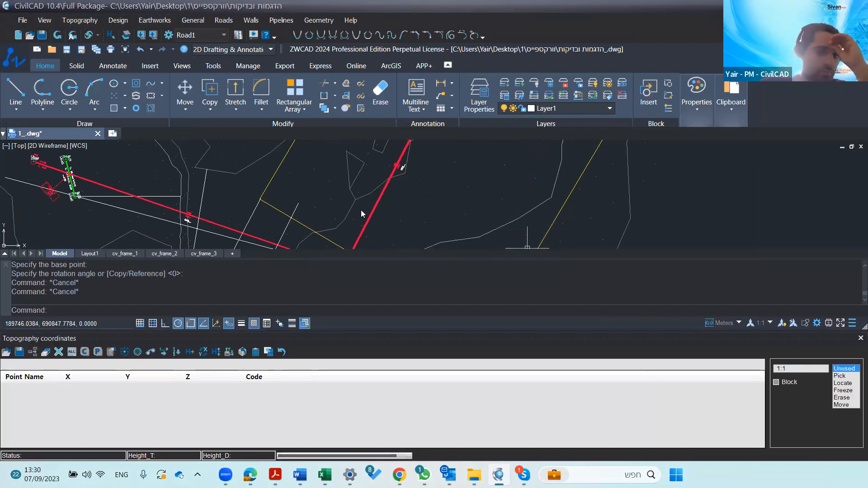
pyautogui.click(467, 216)
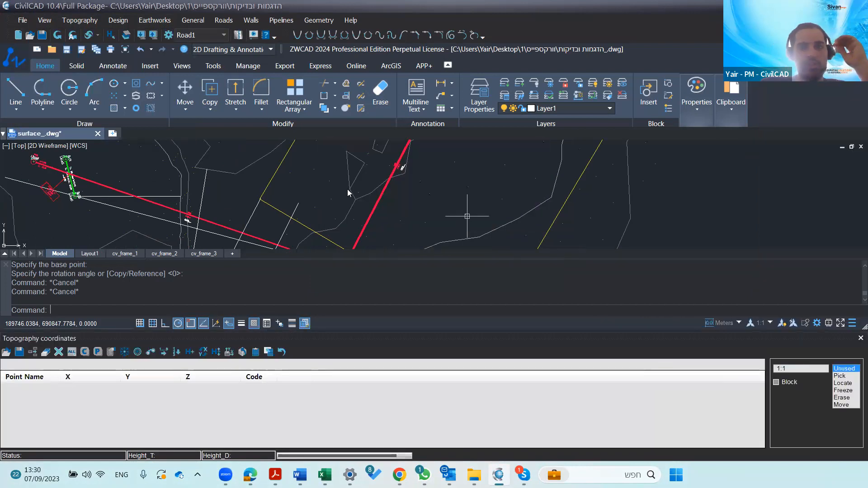
# Open the pipelines layout of the surface project and review its options, including the data intervals, without changing them
pyautogui.click(275, 20)
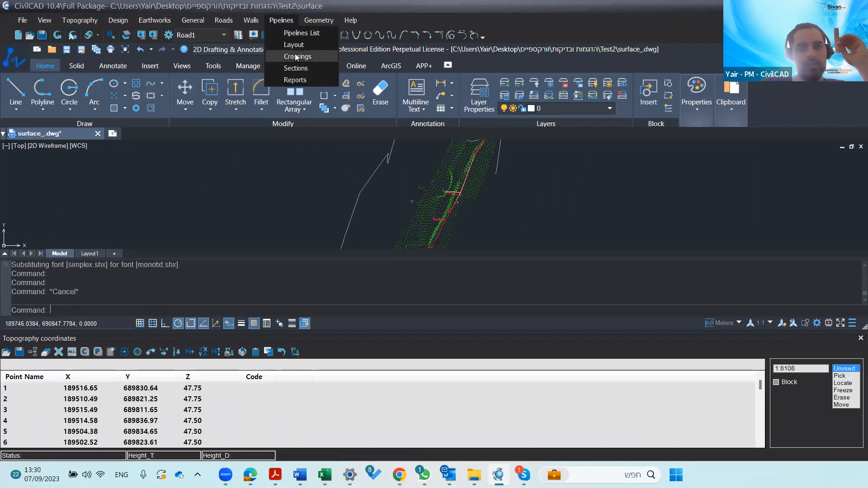
pyautogui.click(293, 44)
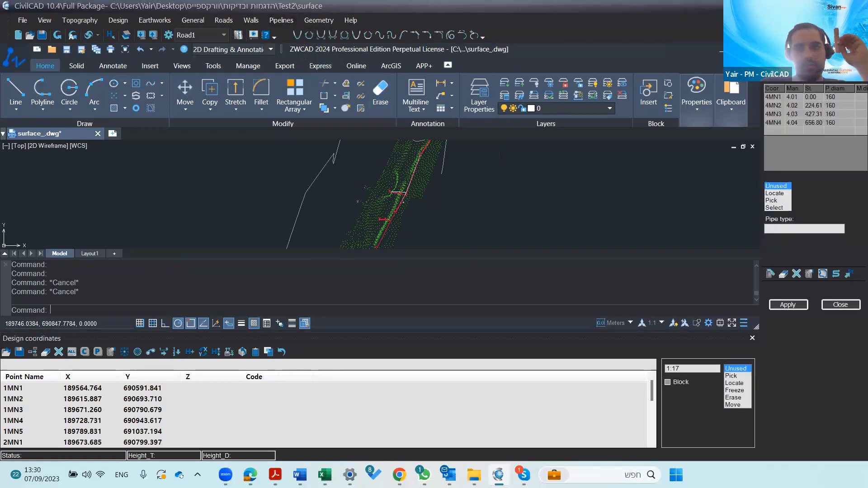
pyautogui.click(809, 274)
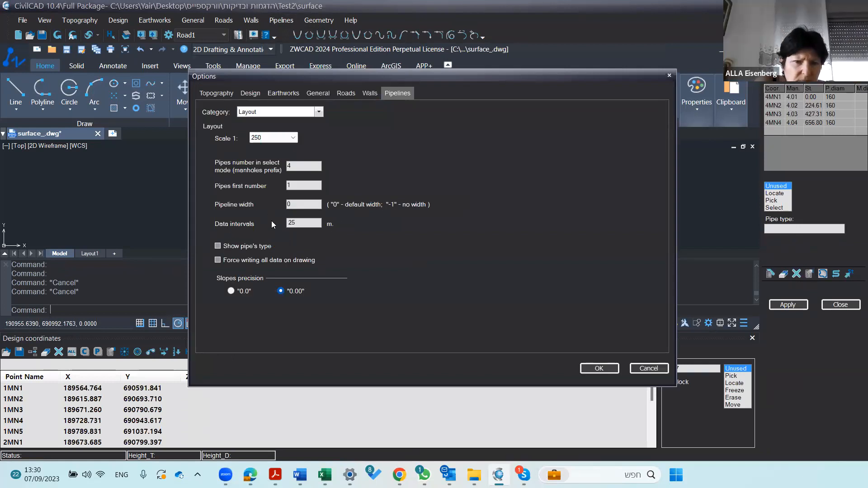
pyautogui.moveTo(294, 223); pyautogui.dragTo(275, 223)
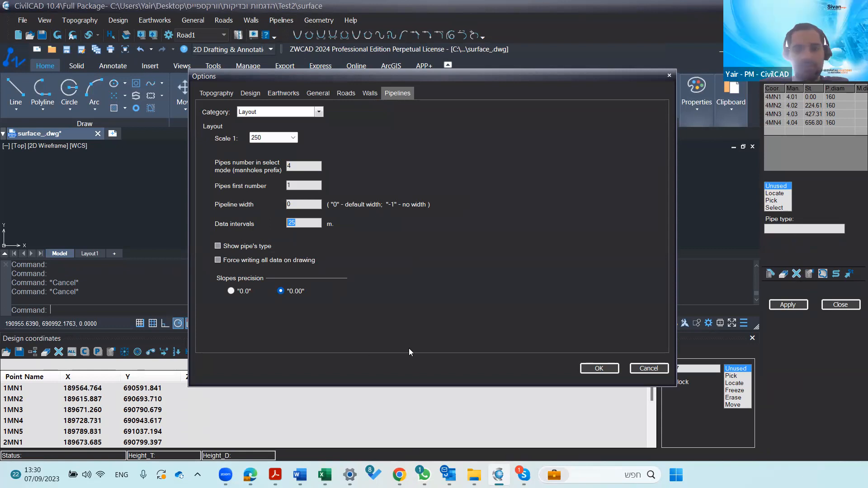
pyautogui.click(642, 369)
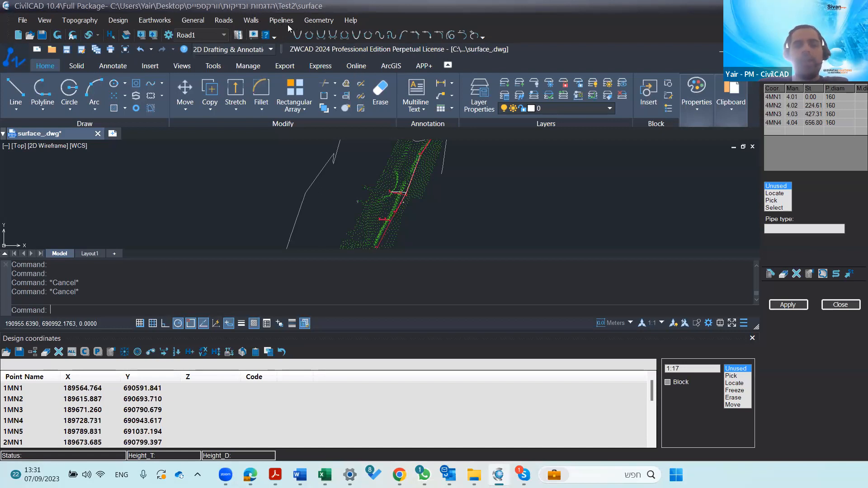
# Open the Frames Maker and set its division by paper size to Other in the options
pyautogui.click(193, 20)
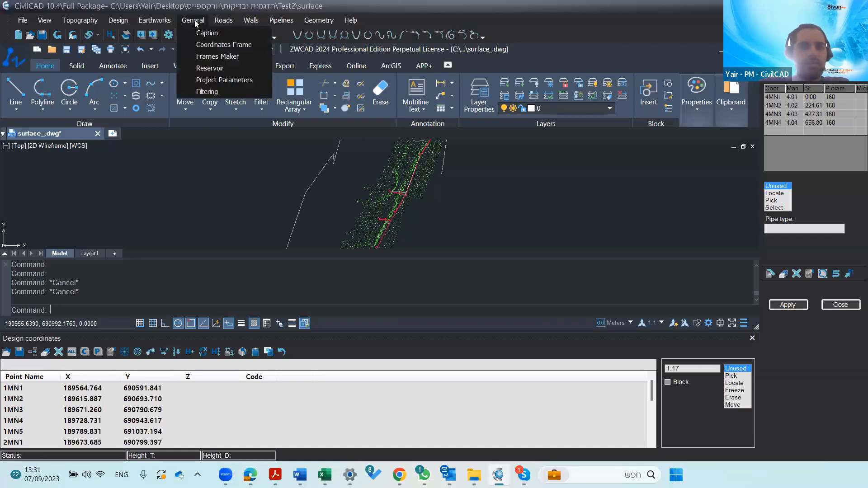
pyautogui.click(235, 57)
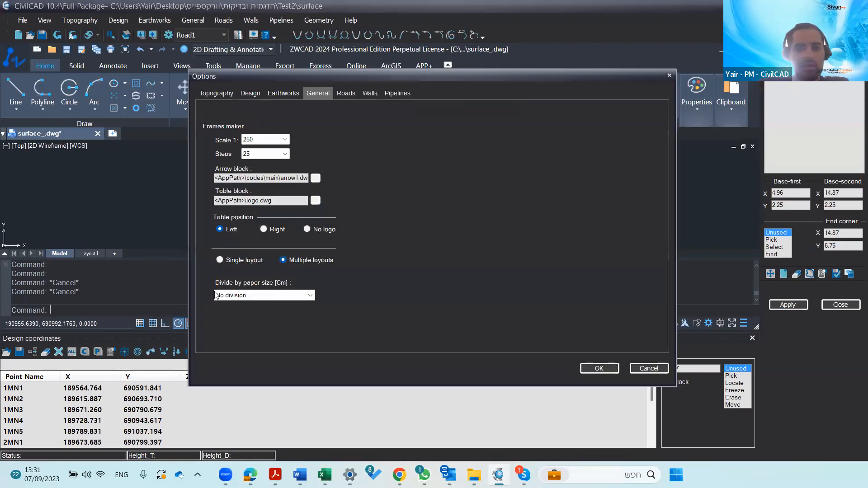
pyautogui.click(217, 295)
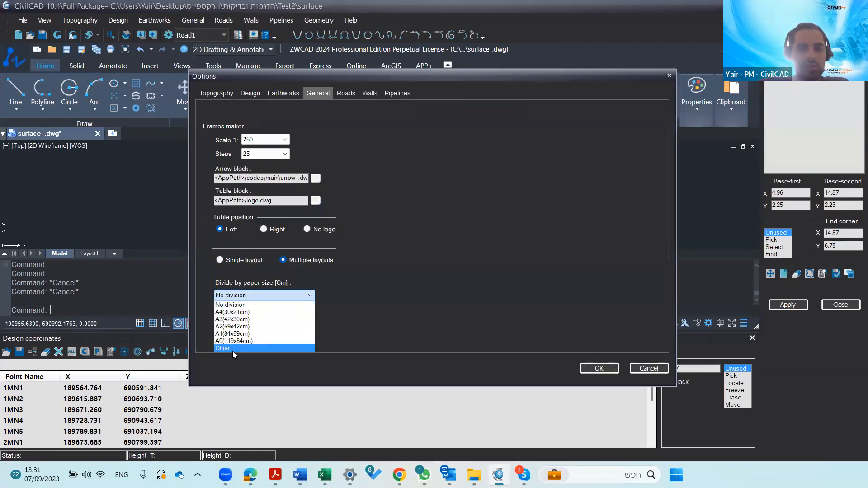
pyautogui.click(233, 348)
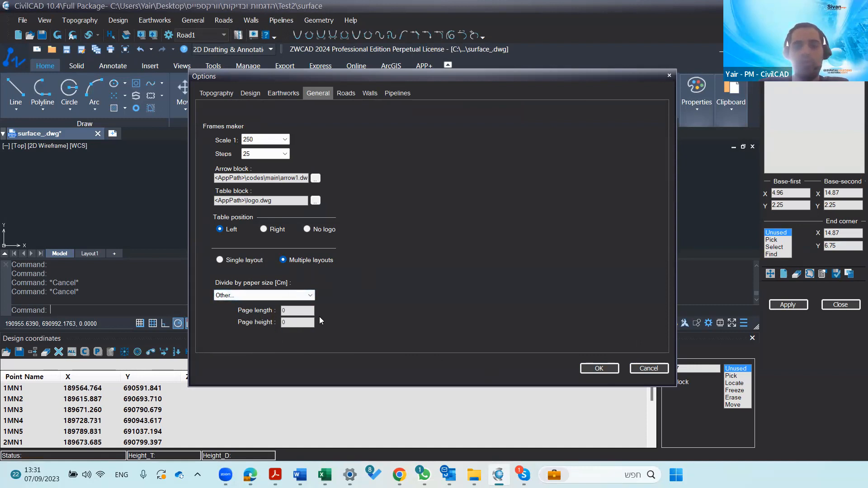
pyautogui.click(595, 368)
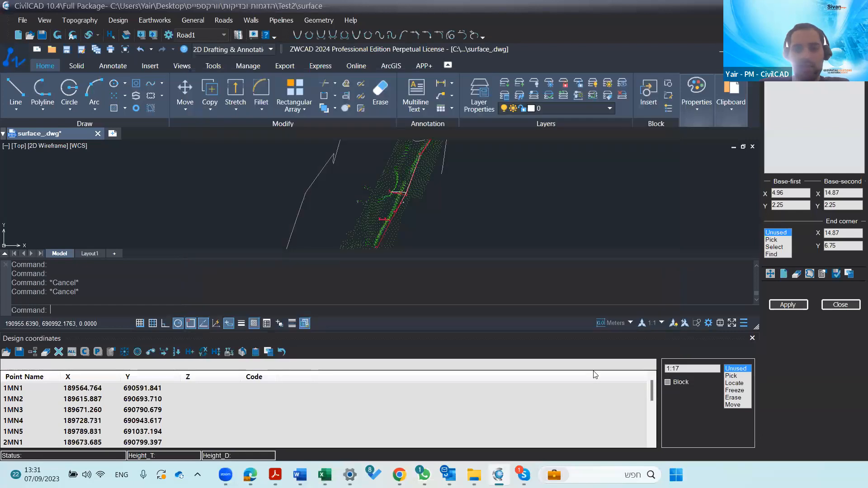
# Review the Frames Maker options again, including the custom page length and height, without changing them
pyautogui.click(850, 274)
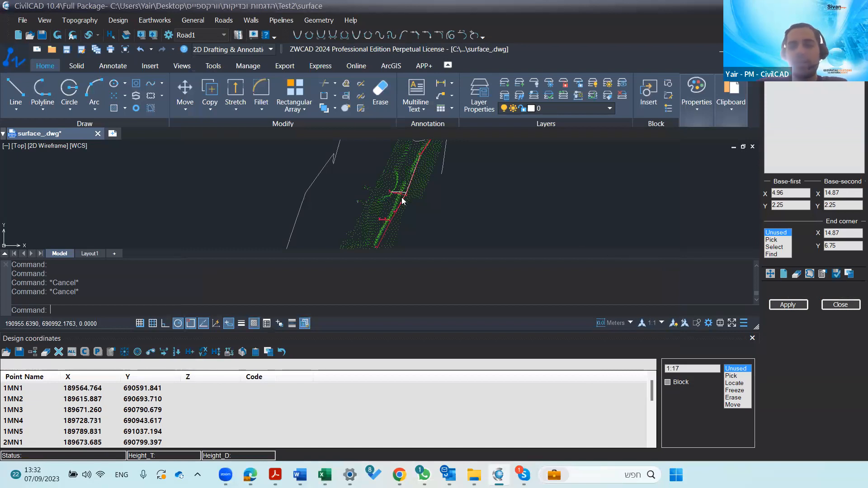
pyautogui.click(823, 274)
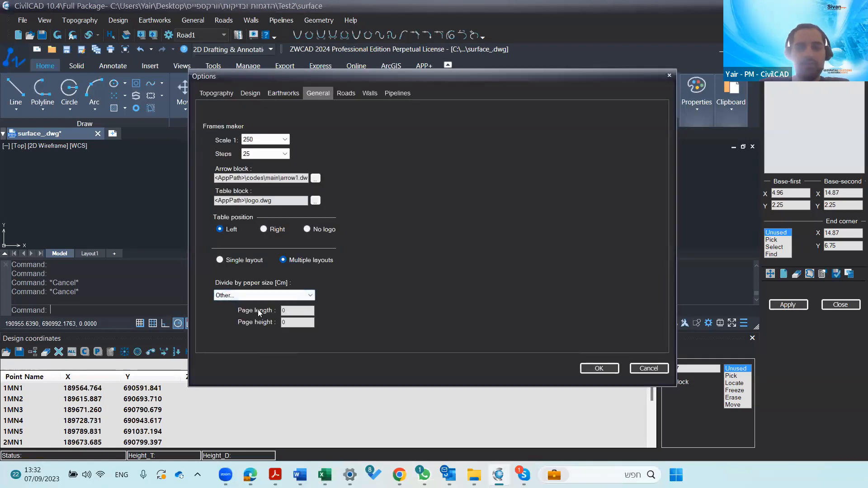
pyautogui.click(642, 369)
pyautogui.click(778, 193)
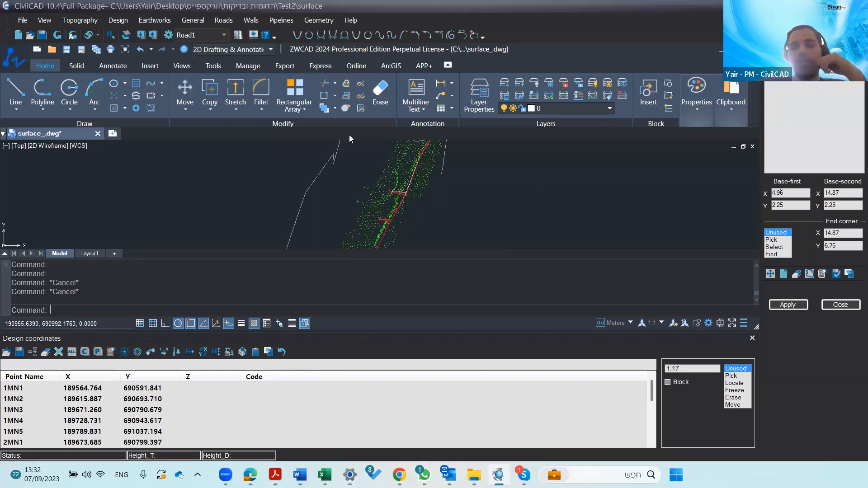
# Draw a closed four-sided polyline about 88 m wide and 73 m high across the pipeline, just above its short side branch
pyautogui.scroll(-2, 383, 163)
pyautogui.scroll(5, 405, 163)
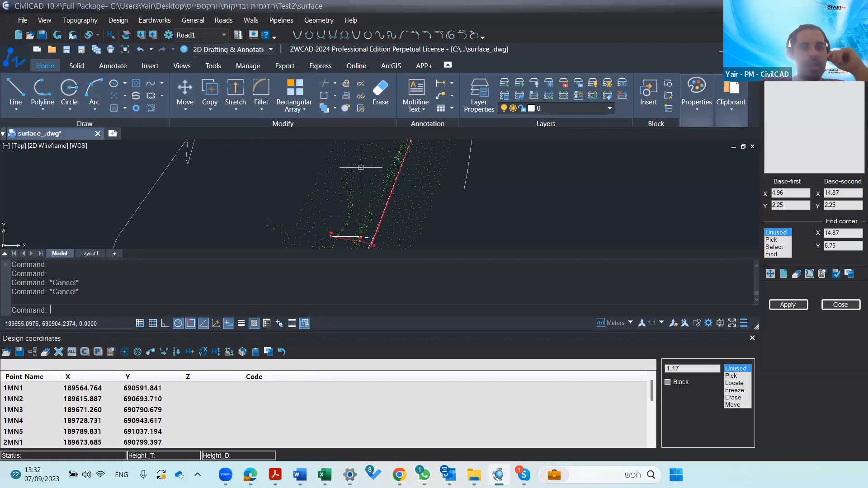
pyautogui.click(42, 90)
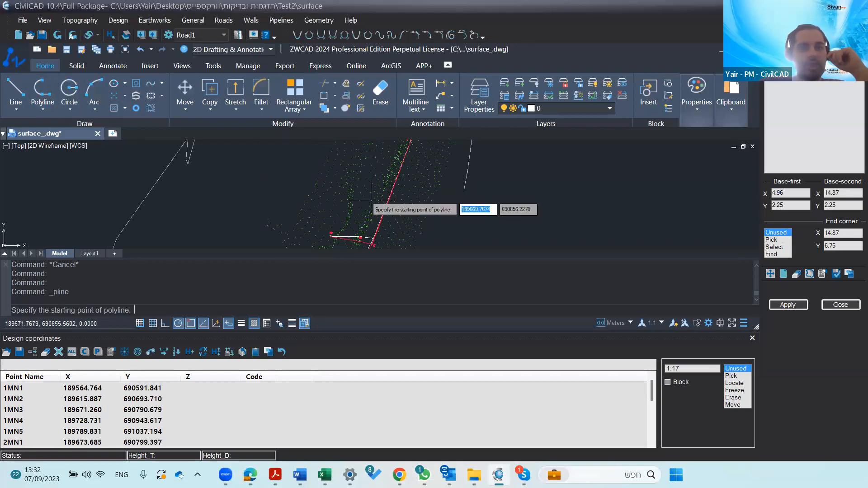
pyautogui.click(427, 162)
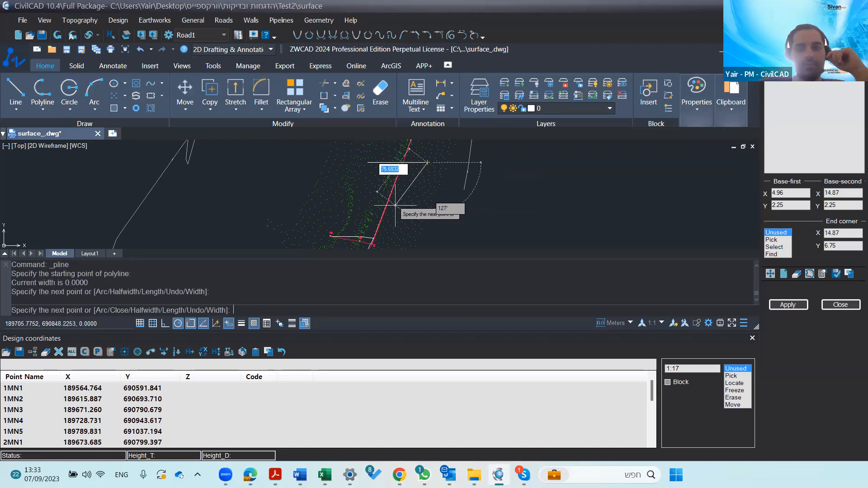
pyautogui.click(409, 211)
pyautogui.click(342, 212)
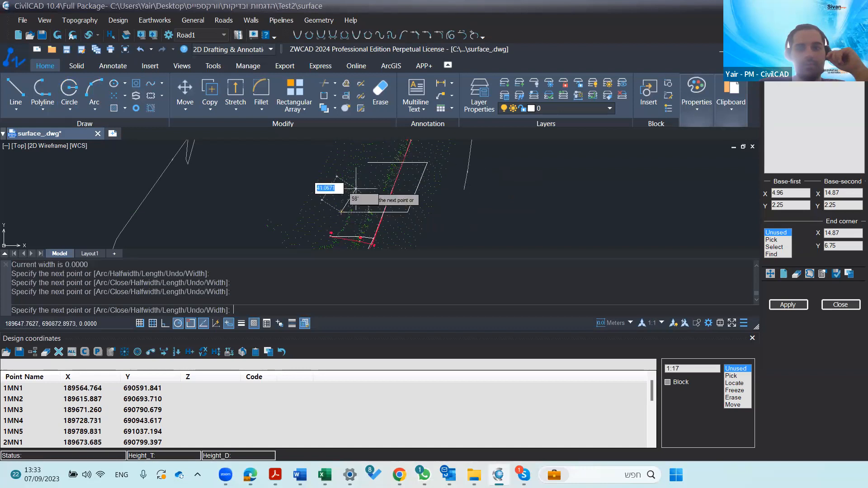
pyautogui.click(368, 162)
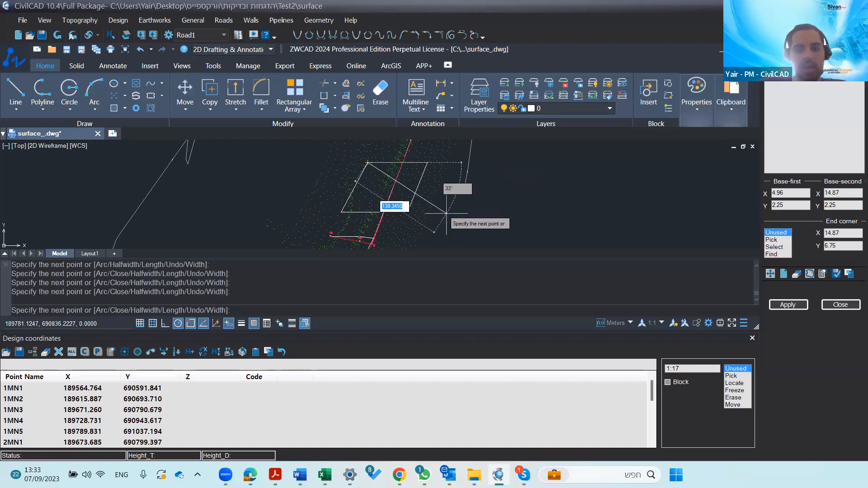
pyautogui.press('Escape')
# Select the four-sided polyline over the pipeline as the source of the frame's base and end corner coordinates
pyautogui.click(776, 248)
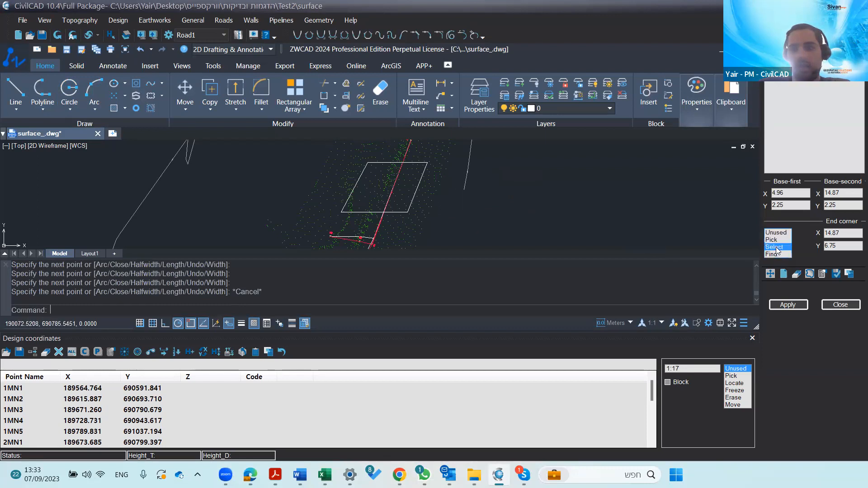
pyautogui.click(411, 206)
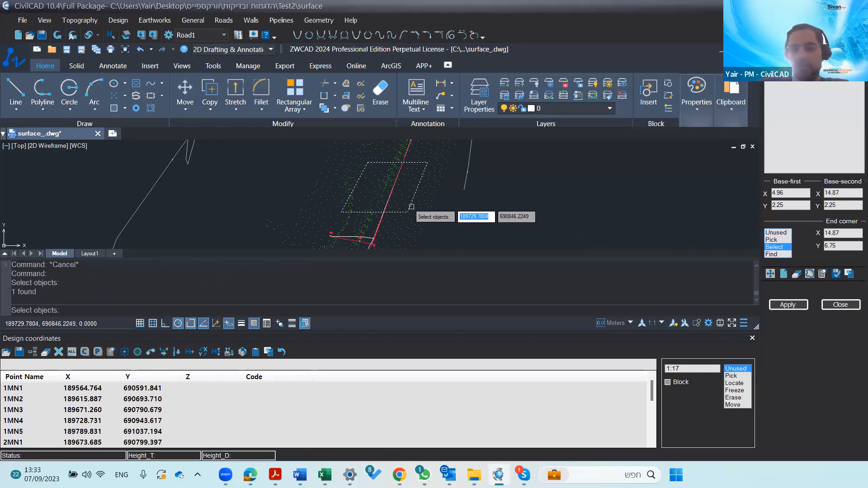
pyautogui.press('Return')
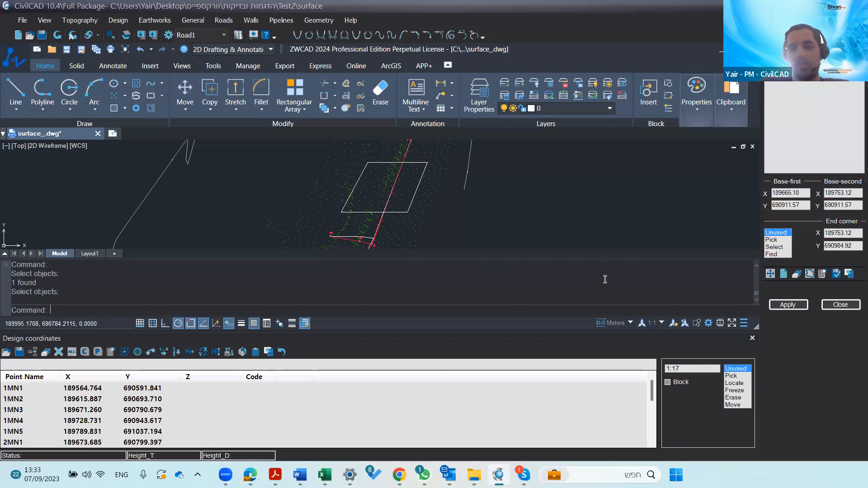
# Try to export the selected frame, and check the available paper sizes in the Frames Maker options without changing them
pyautogui.click(849, 273)
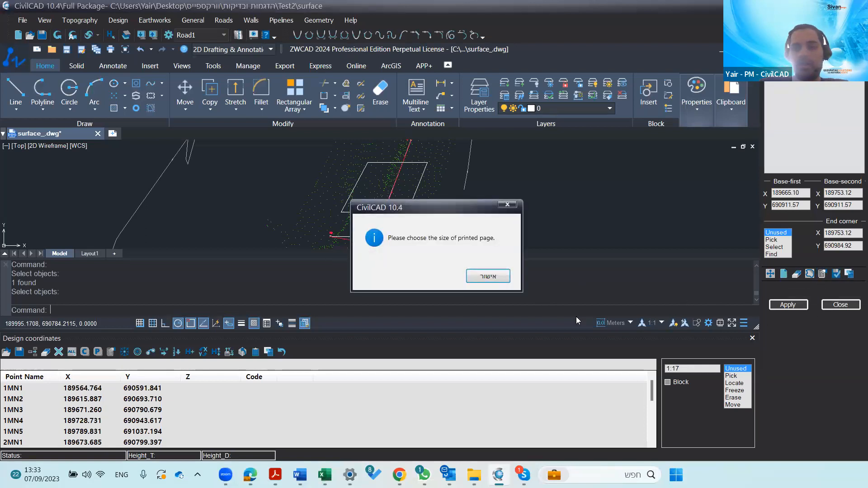
pyautogui.click(480, 279)
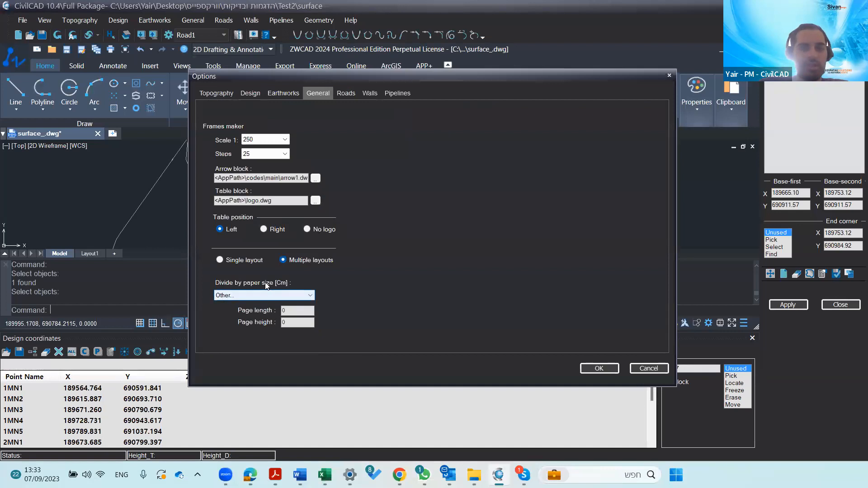
pyautogui.click(256, 296)
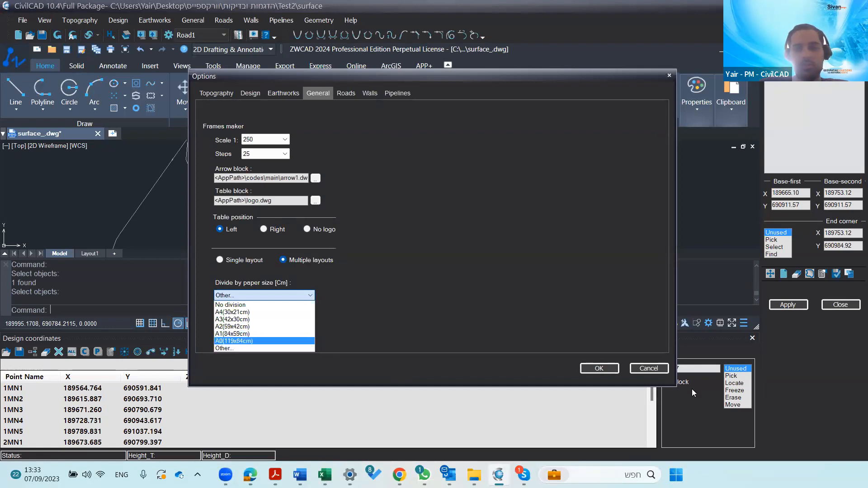
pyautogui.click(635, 372)
pyautogui.click(641, 371)
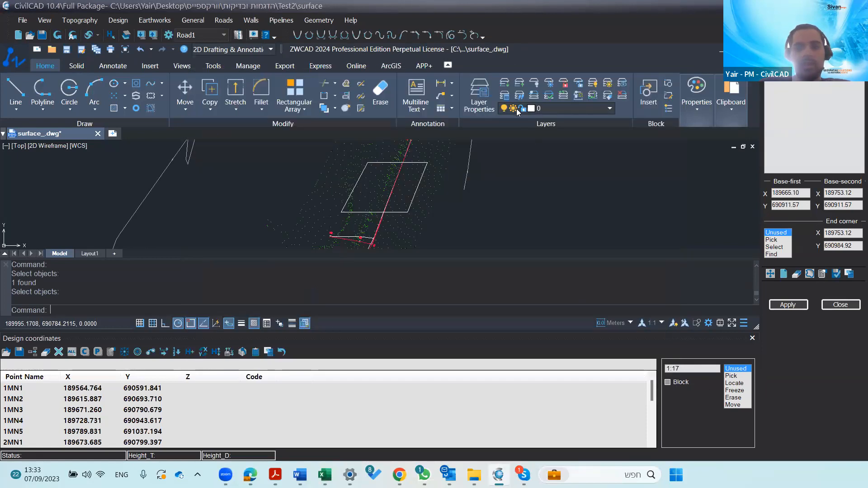